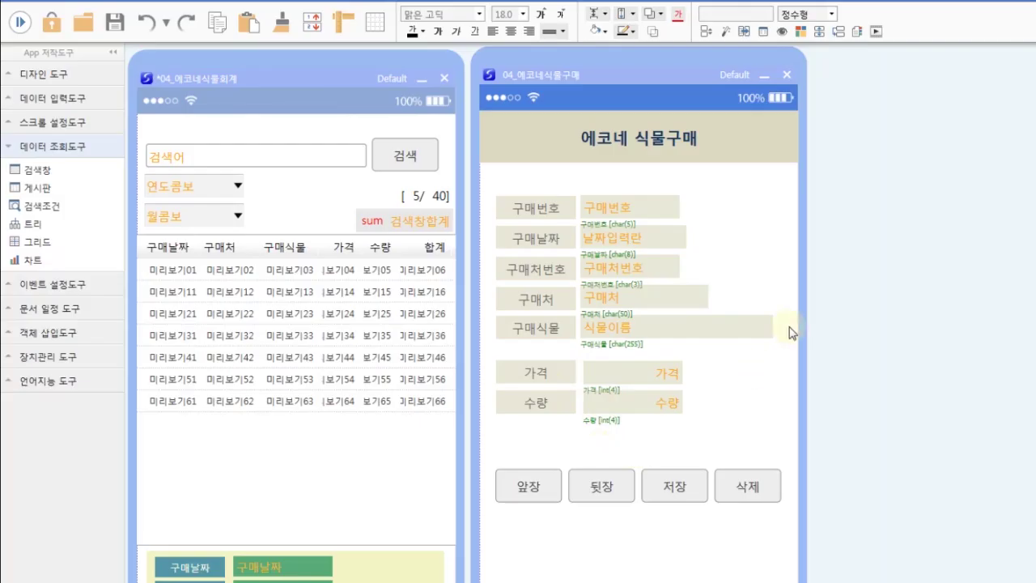
# Step: Run the 에코네식물구매 form and page back through its saved purchase records to check the displayed fields
pyautogui.click(20, 22)
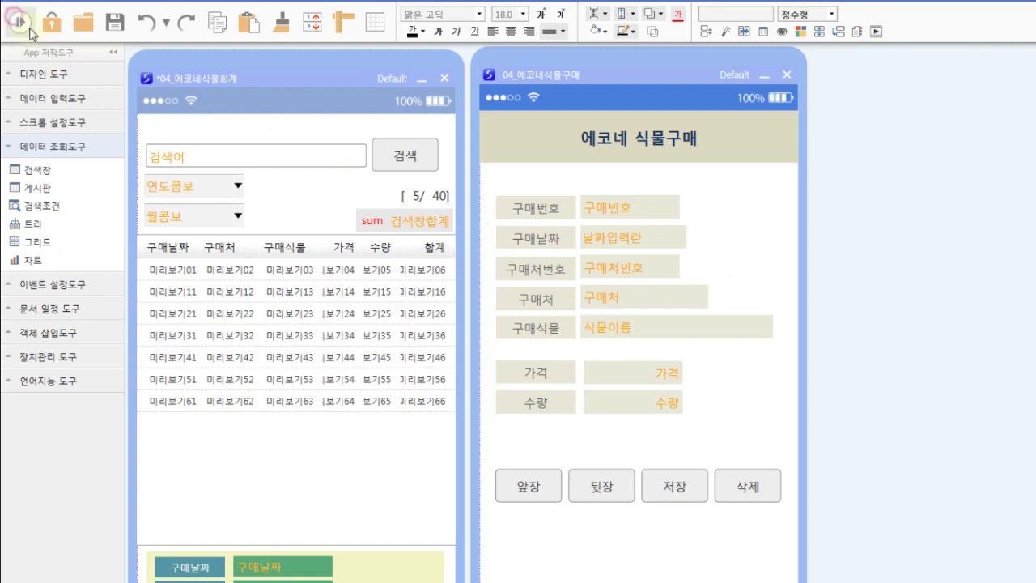
pyautogui.click(529, 495)
pyautogui.click(534, 493)
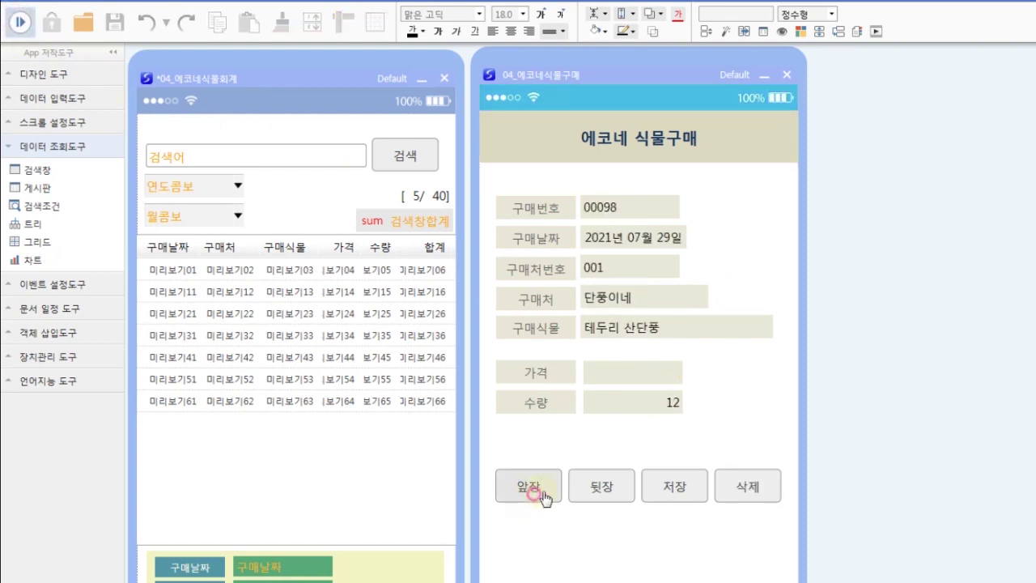
pyautogui.click(540, 496)
pyautogui.click(541, 495)
pyautogui.click(540, 495)
pyautogui.click(541, 495)
pyautogui.click(540, 495)
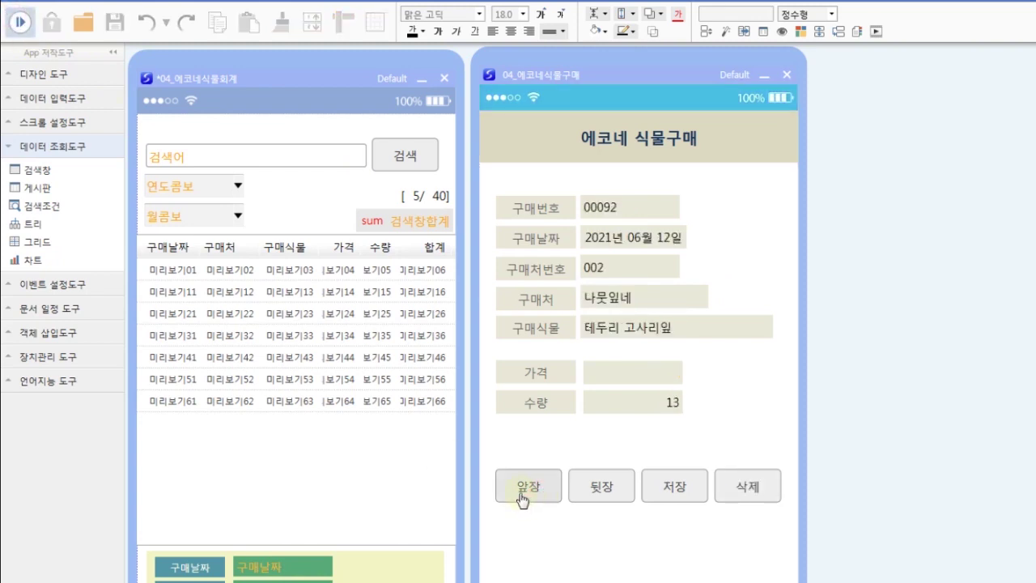
# Step: Return to edit mode and correct the 가격 input field's data attributes for integer type and maximum digits
pyautogui.click(20, 36)
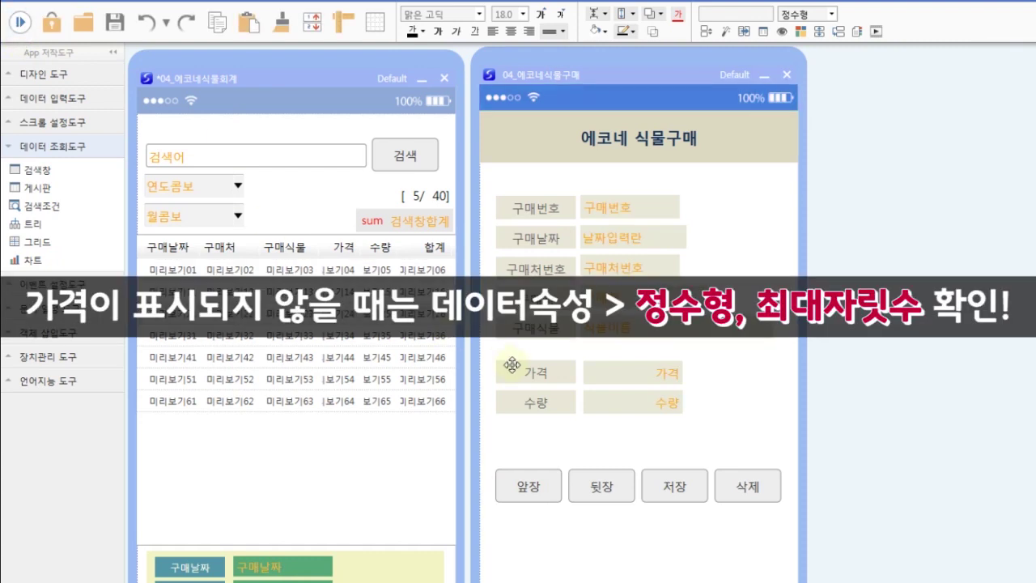
pyautogui.rightClick(623, 383)
pyautogui.click(648, 409)
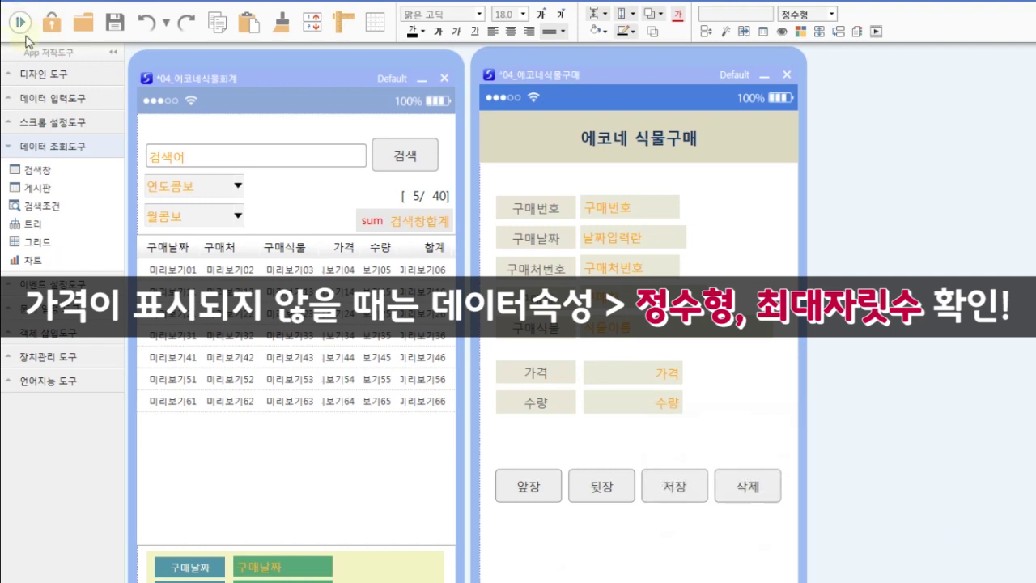
# Step: Run the purchase form again and page back through the records to check the 가격 field
pyautogui.click(20, 23)
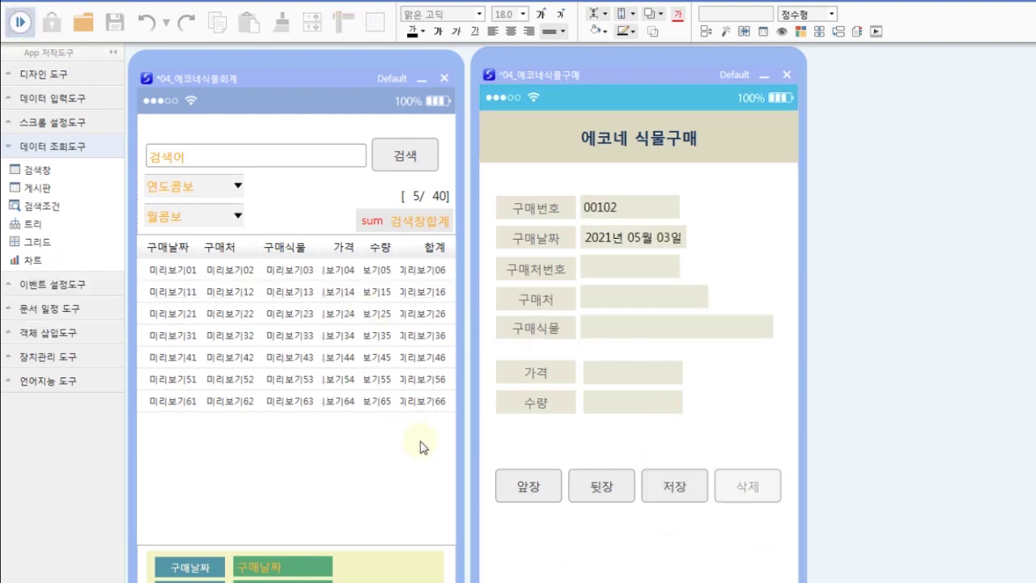
pyautogui.click(536, 492)
pyautogui.click(535, 492)
pyautogui.click(535, 492)
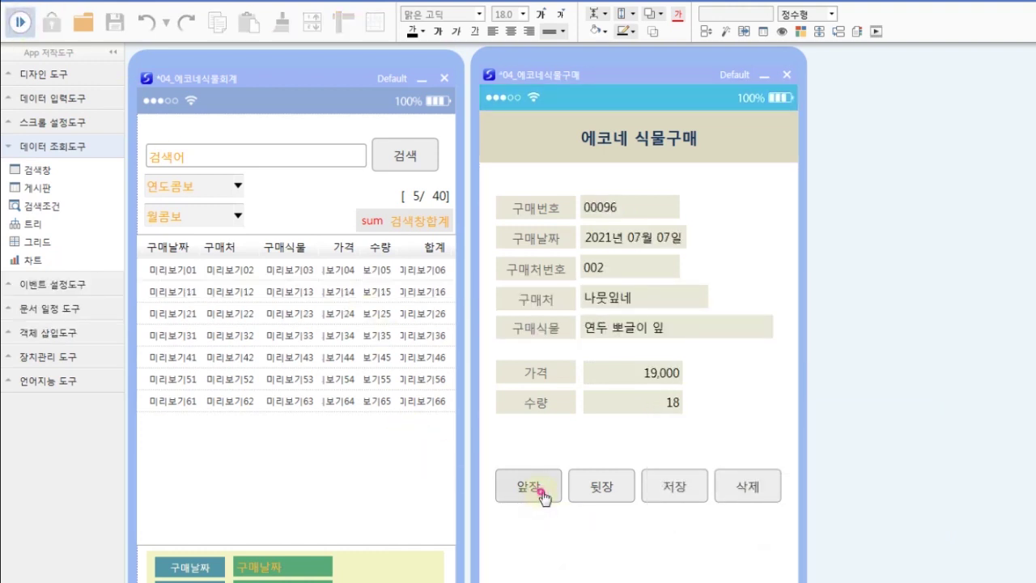
pyautogui.click(536, 492)
pyautogui.click(536, 492)
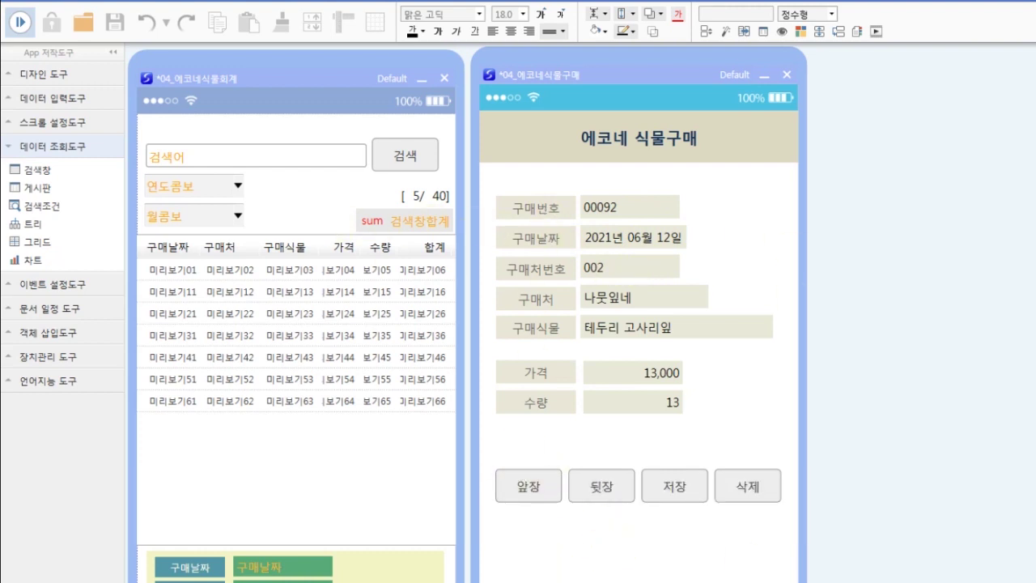
# Step: Switch to HeidiSQL and review the 에코네식물회계 table's records from first to last, and minimize it when finished
pyautogui.hotkey('alt', 'Tab')
pyautogui.scroll(14, 518, 336)
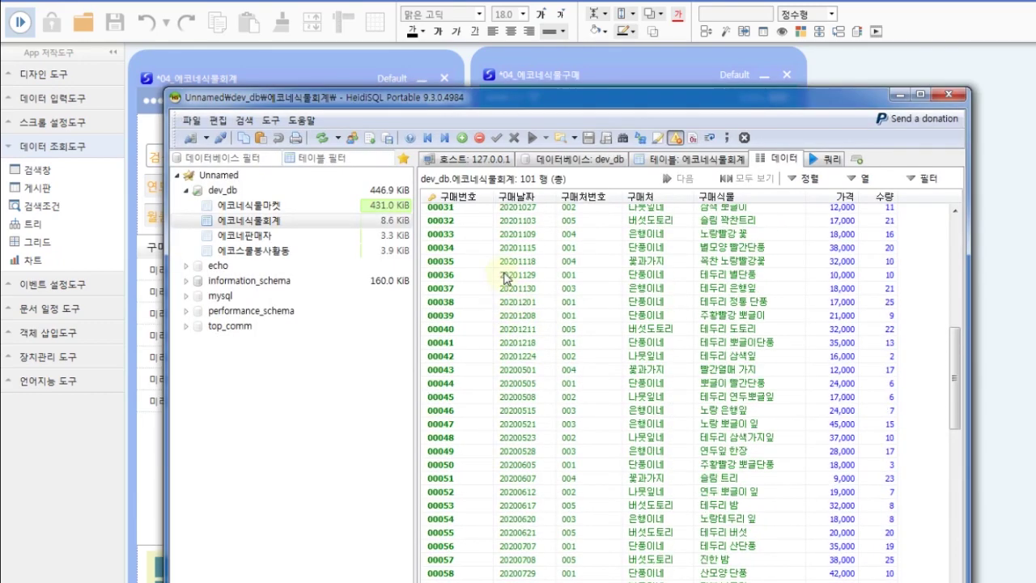
pyautogui.scroll(10, 503, 277)
pyautogui.click(457, 211)
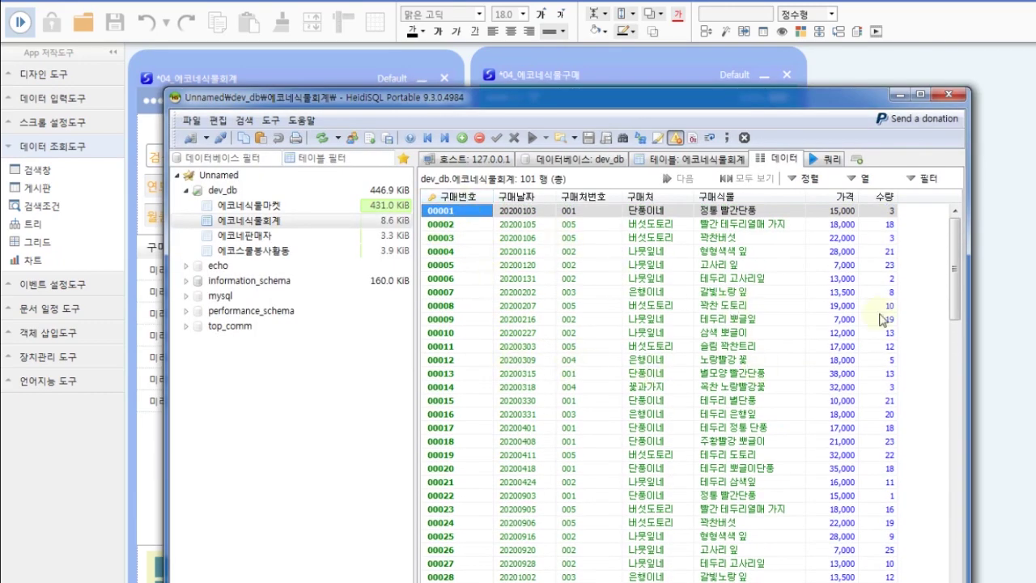
pyautogui.scroll(-20, 680, 441)
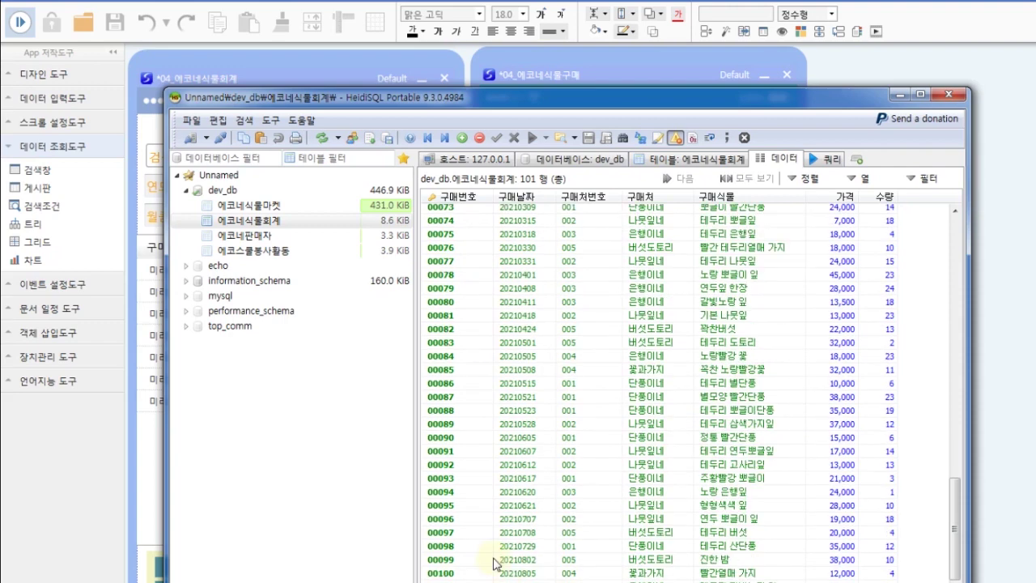
pyautogui.click(900, 95)
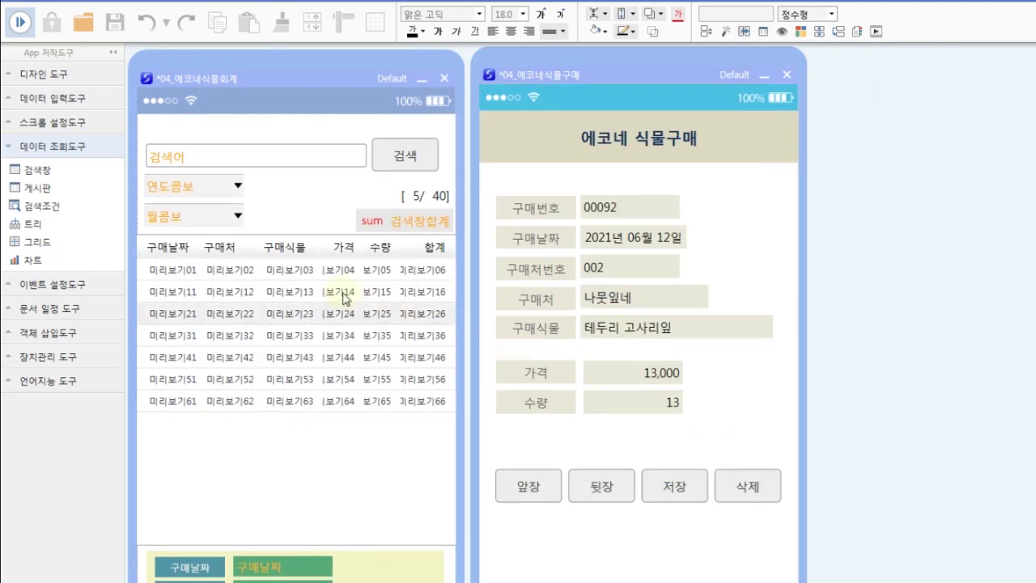
# Step: Run the 에코네식물회계 form on its own and look through its 2021 purchase list and total
pyautogui.click(322, 71)
pyautogui.click(586, 381)
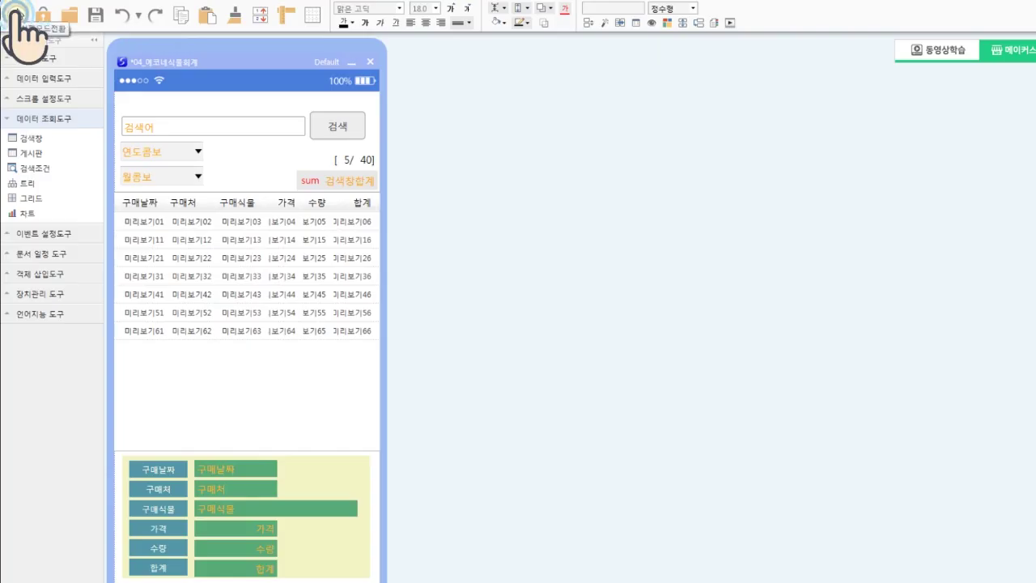
pyautogui.click(17, 15)
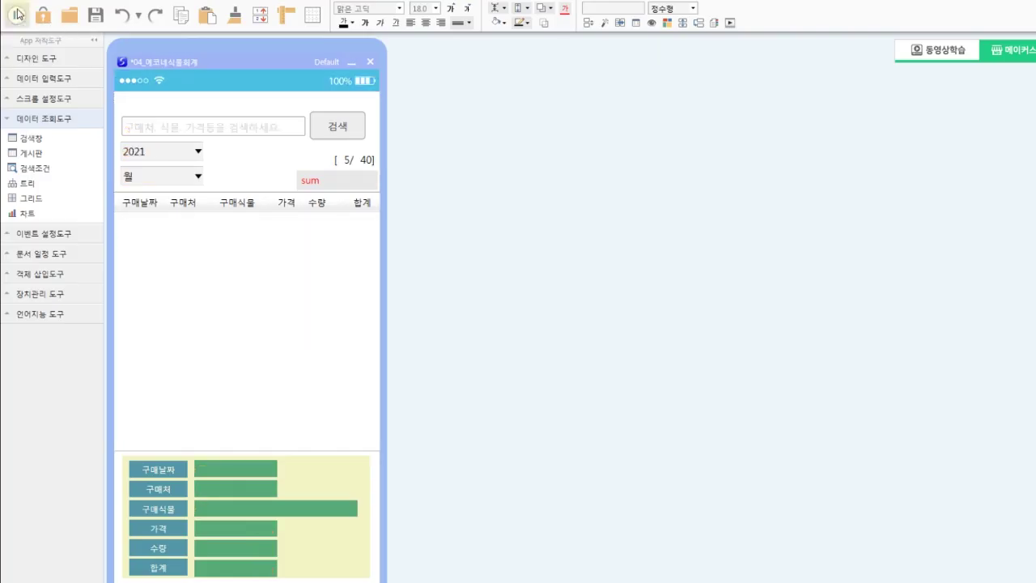
pyautogui.scroll(-3, 251, 316)
pyautogui.scroll(3, 255, 325)
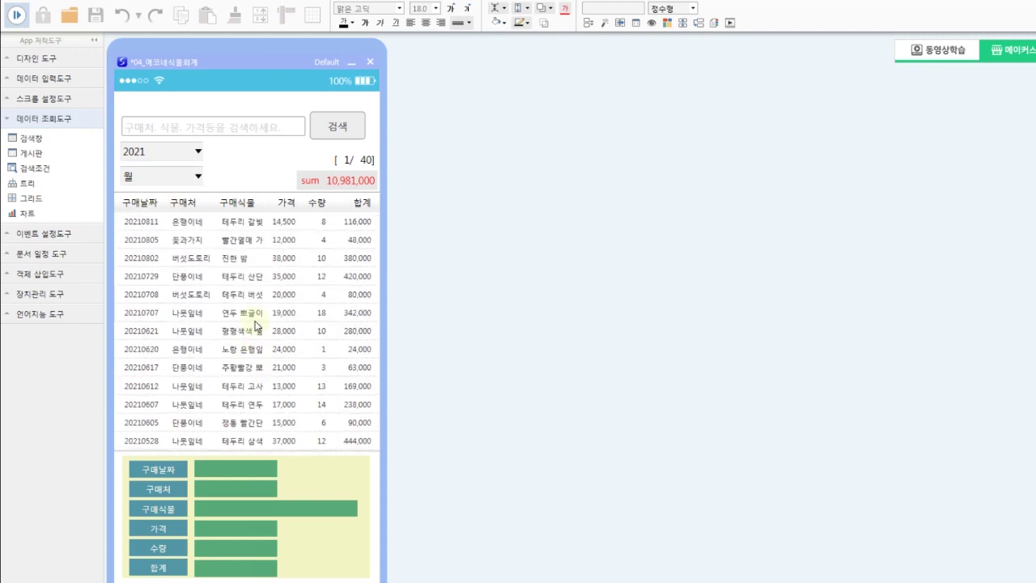
pyautogui.scroll(-10, 198, 259)
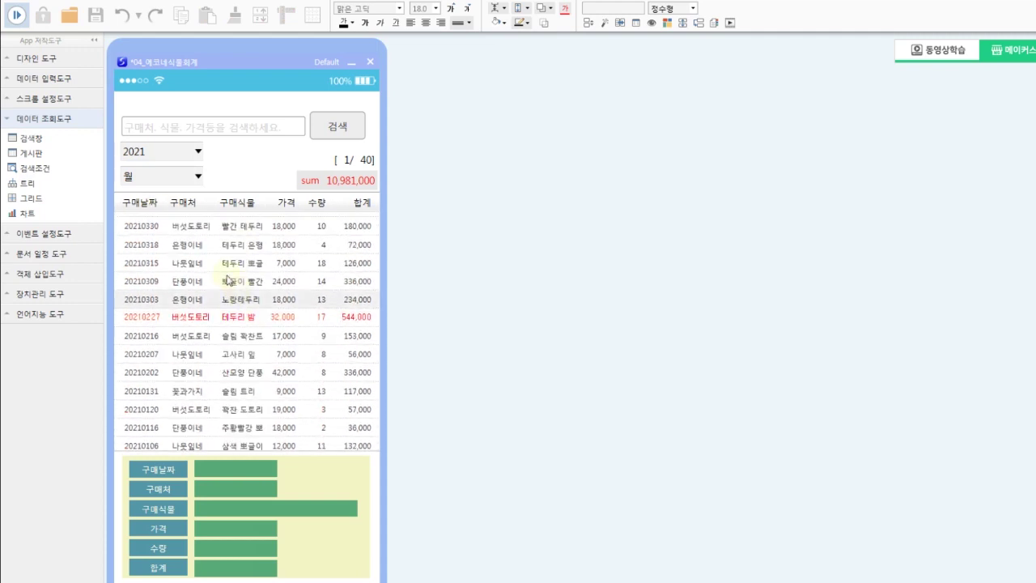
# Step: Filter the purchase list to 1월, show the first row's details, and return to edit mode
pyautogui.click(199, 175)
pyautogui.click(175, 212)
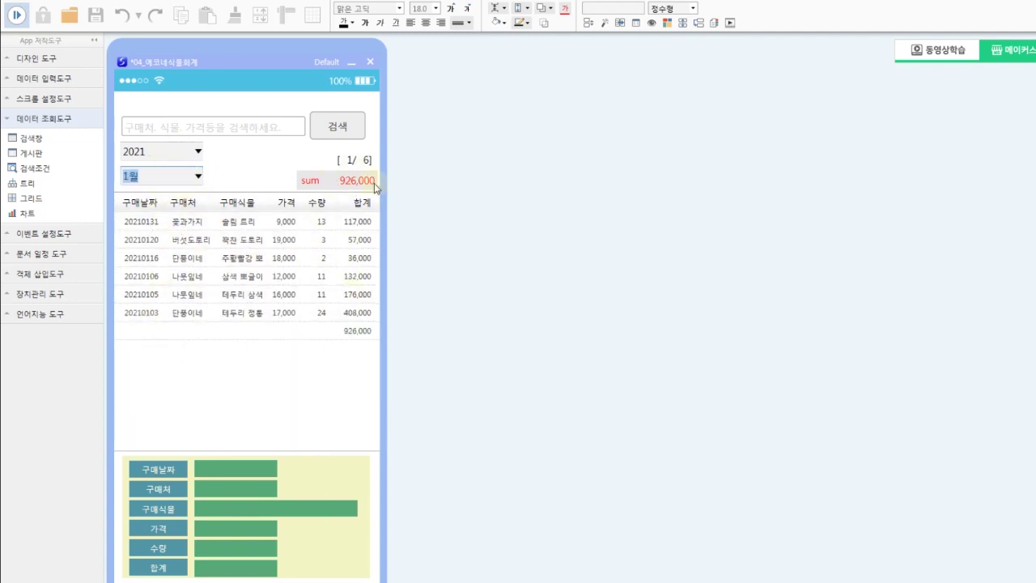
pyautogui.click(287, 222)
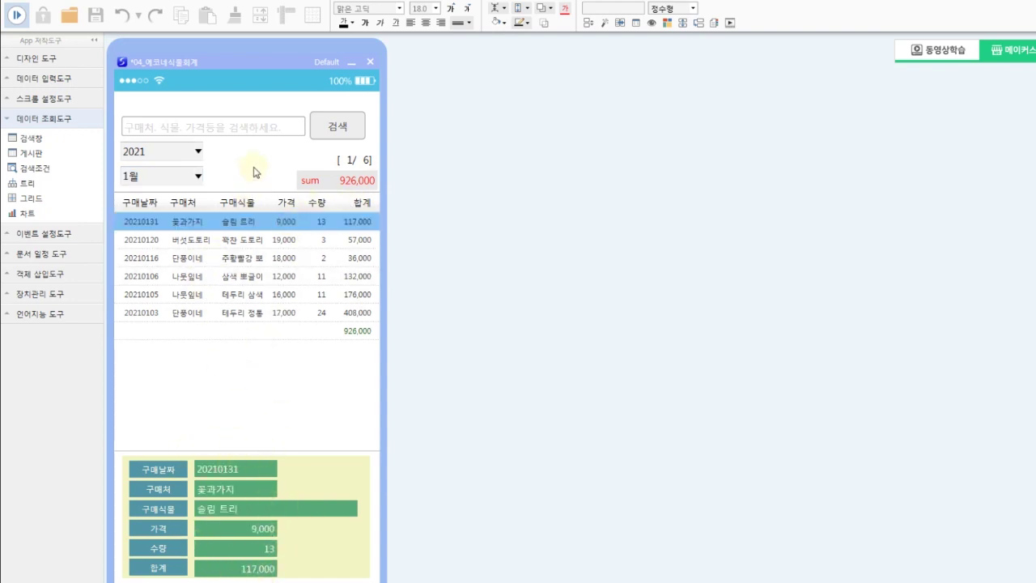
pyautogui.click(17, 15)
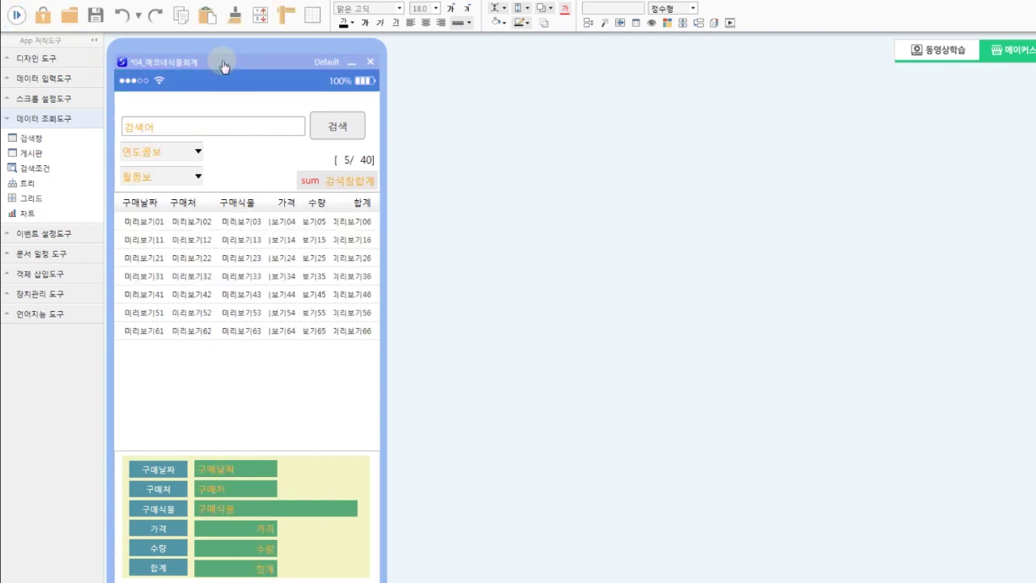
# Step: Move the 에코네식물회계 form aside to make room and create a new blank phone form next to it
pyautogui.moveTo(225, 66); pyautogui.dragTo(643, 66)
pyautogui.click(36, 10)
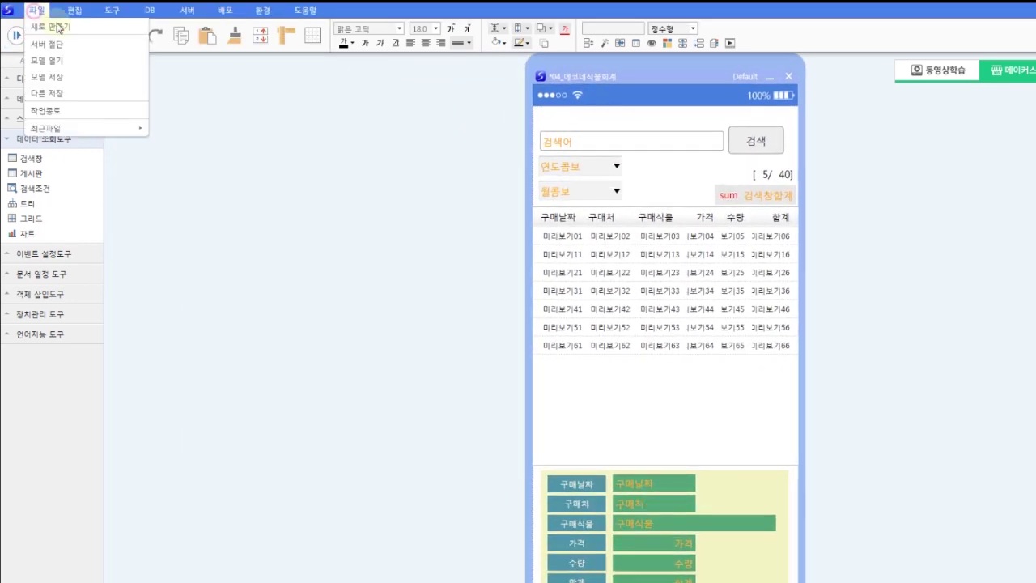
pyautogui.click(57, 27)
pyautogui.doubleClick(463, 289)
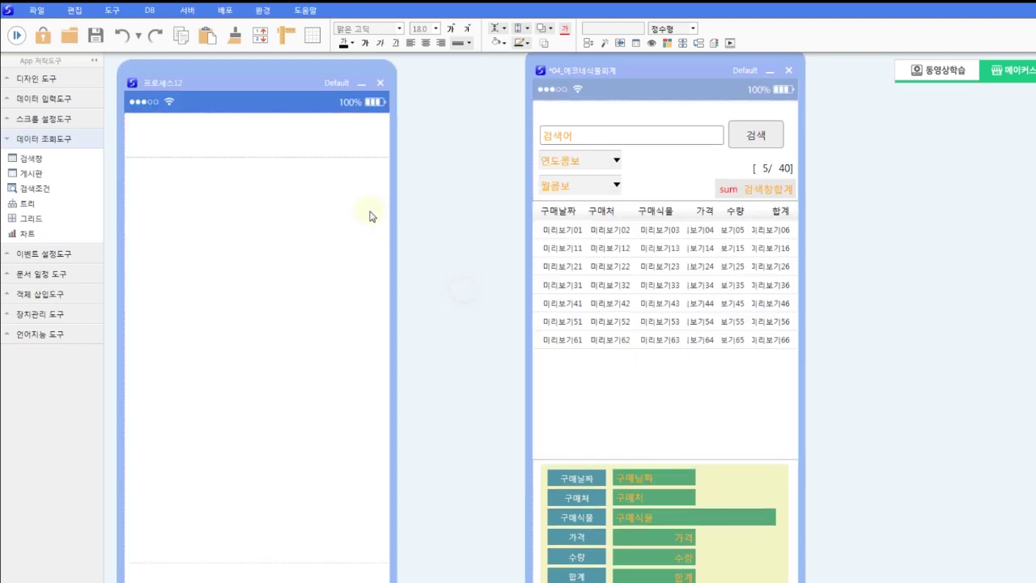
pyautogui.click(645, 497)
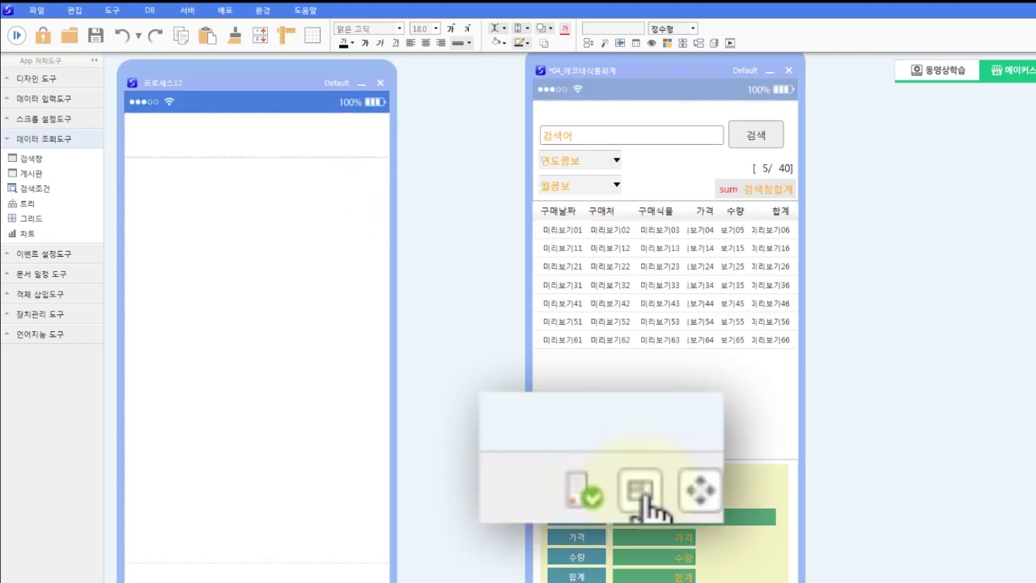
# Step: Check the end of the default run path in the 운영환경 settings and confirm the dialog
pyautogui.click(263, 10)
pyautogui.click(272, 24)
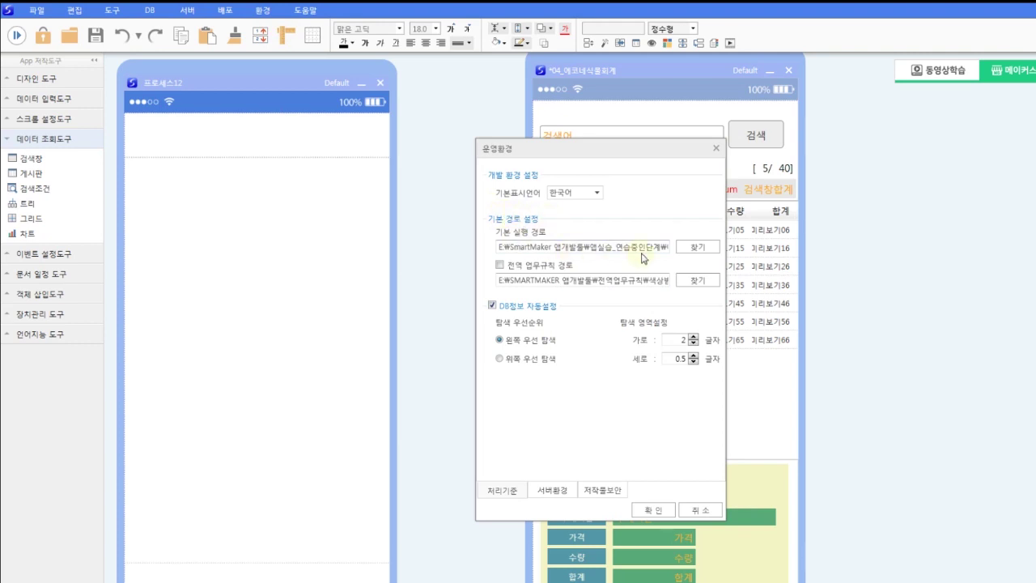
pyautogui.moveTo(663, 245); pyautogui.dragTo(715, 252)
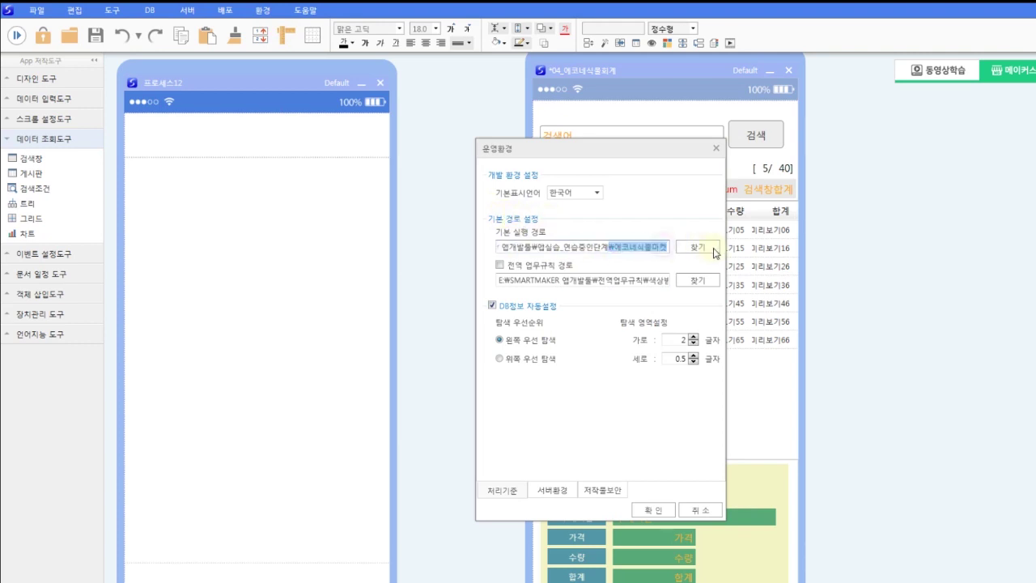
pyautogui.click(652, 510)
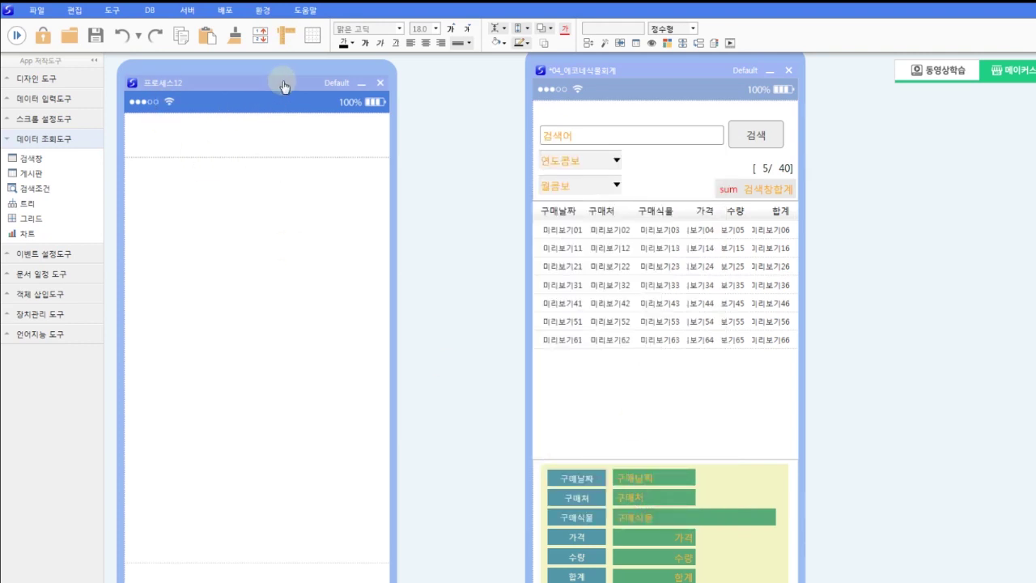
# Step: Reposition the new form and remove both its top and bottom menu areas with 상하단메뉴 삭제
pyautogui.moveTo(284, 83); pyautogui.dragTo(294, 79)
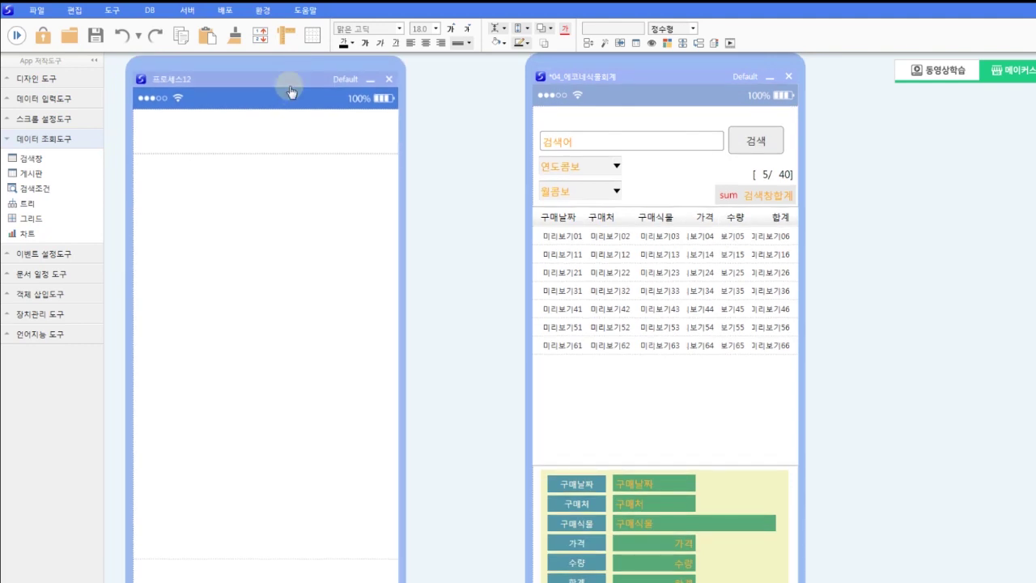
pyautogui.rightClick(282, 101)
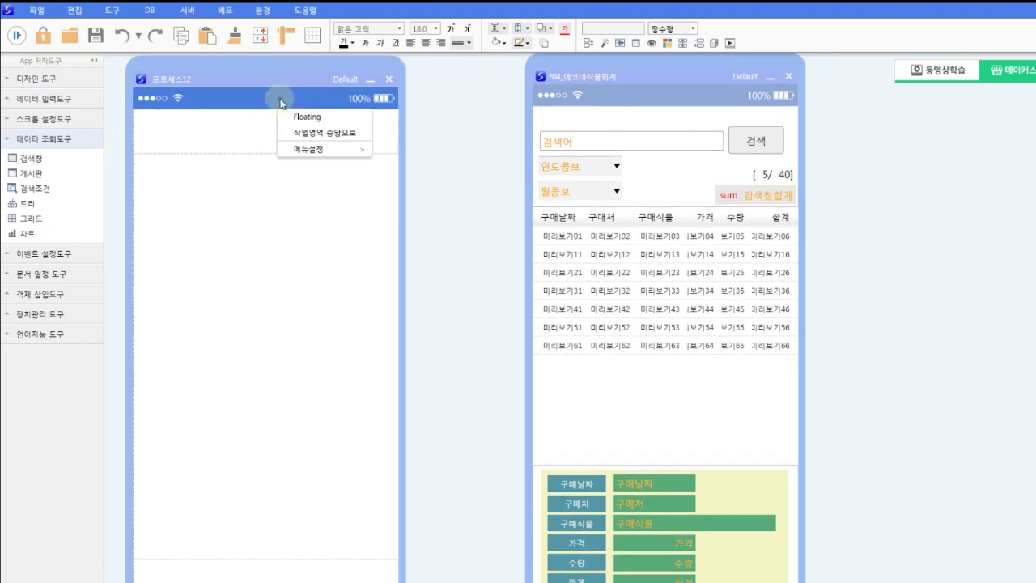
pyautogui.moveTo(301, 149)
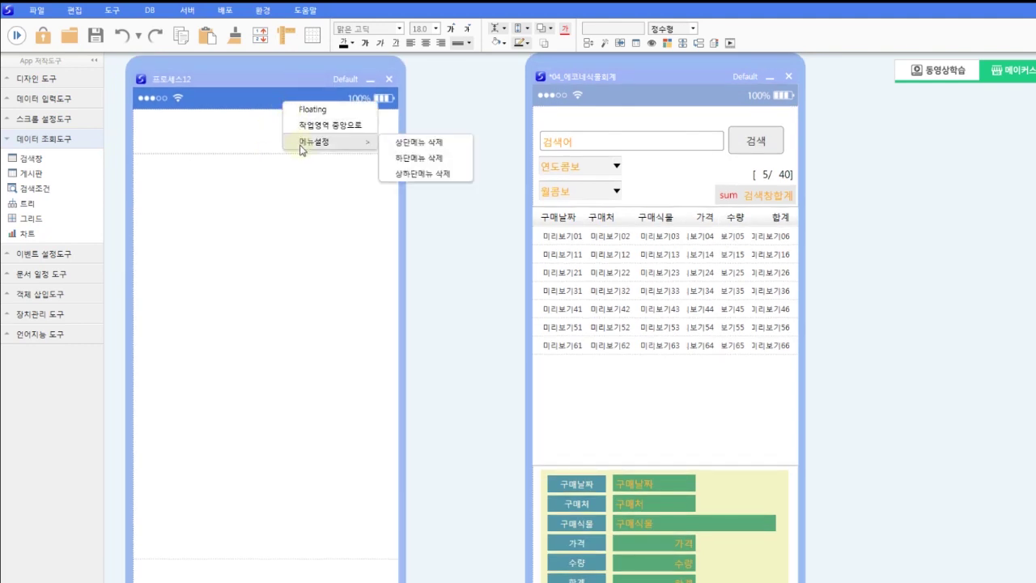
pyautogui.click(415, 173)
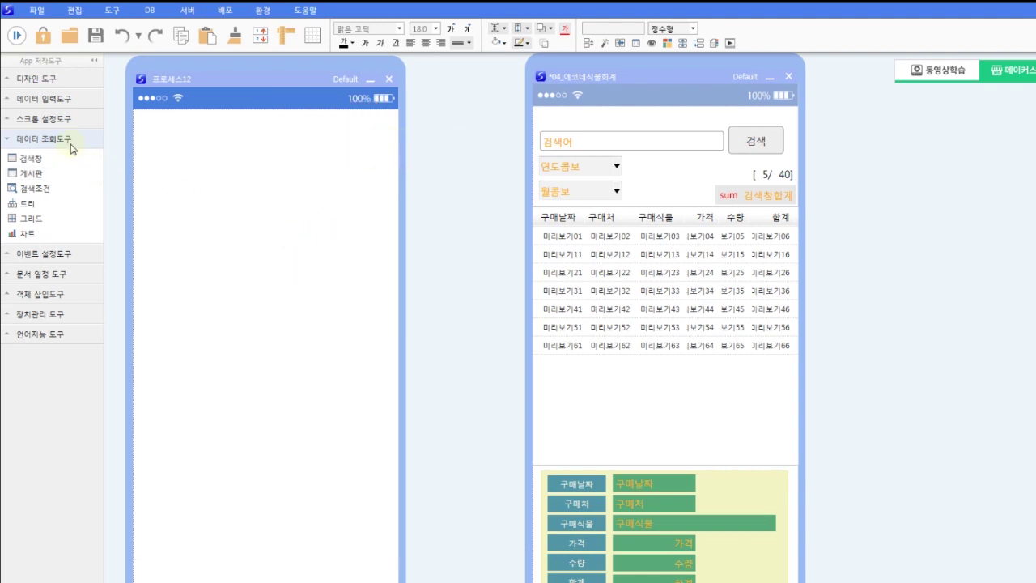
# Step: Insert a 검색창 in the middle of the new form and enable 즉시실행 in its style attributes
pyautogui.moveTo(31, 158); pyautogui.dragTo(264, 287)
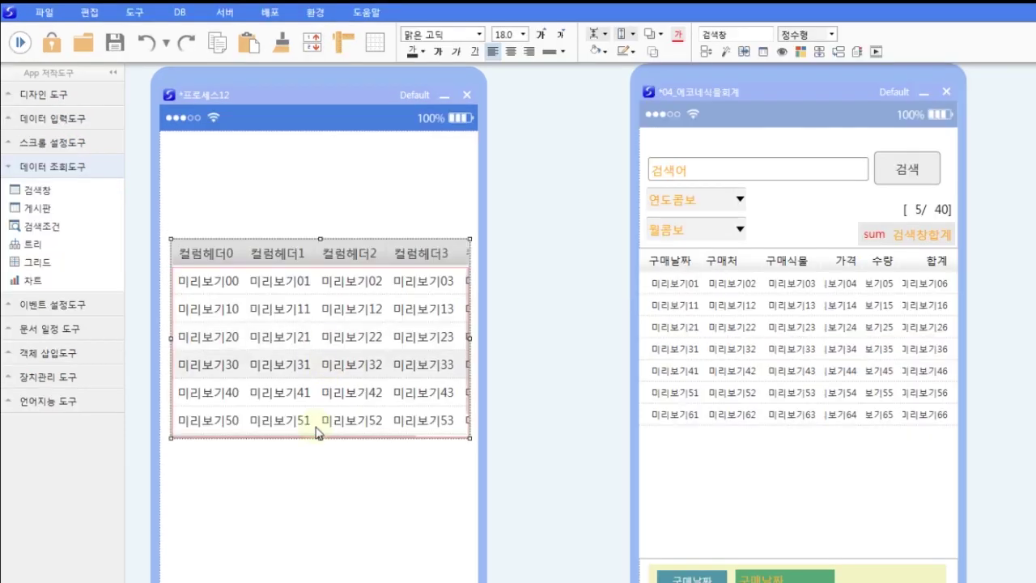
pyautogui.rightClick(344, 374)
pyautogui.click(379, 382)
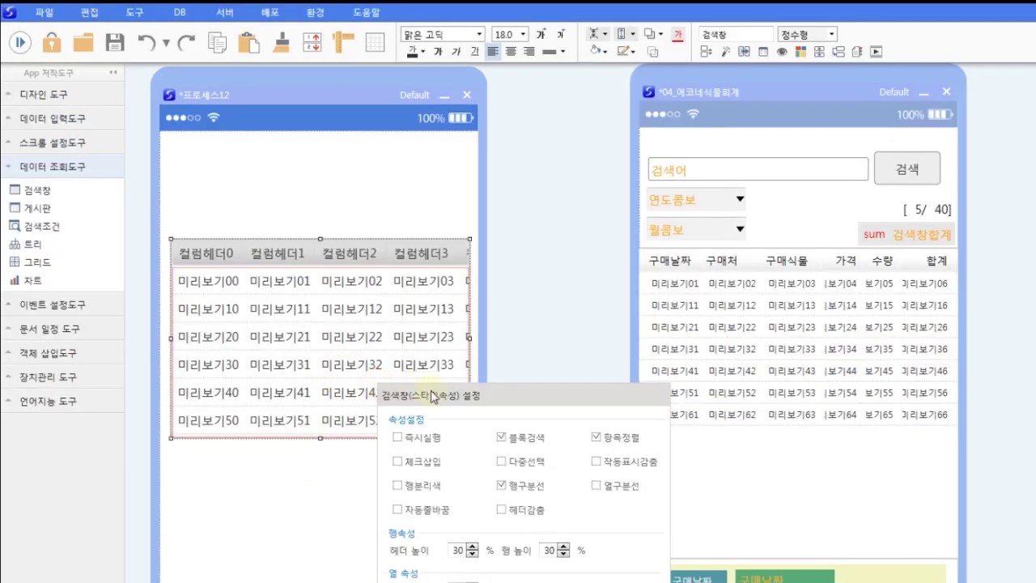
pyautogui.moveTo(453, 327); pyautogui.dragTo(268, 299)
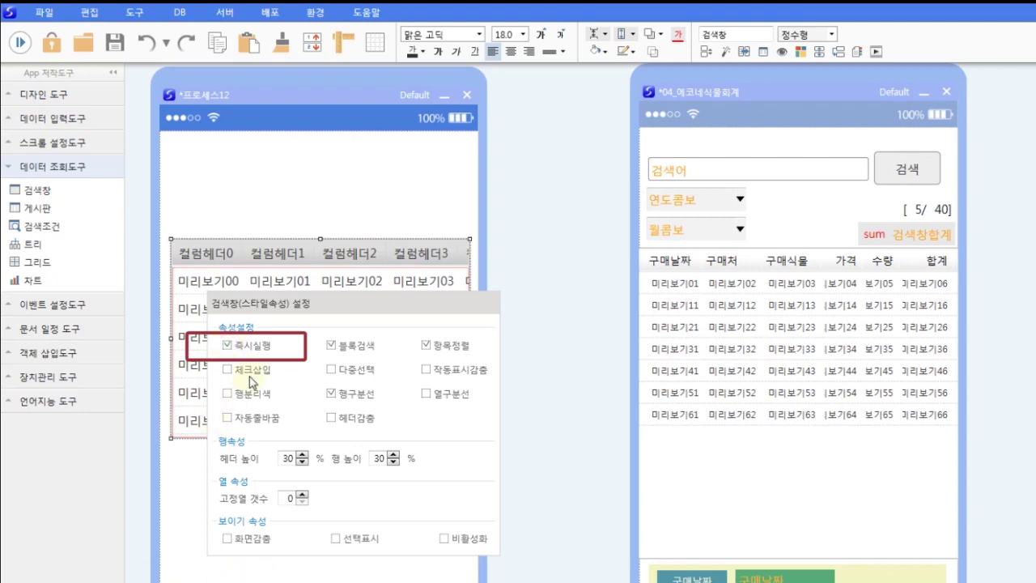
pyautogui.click(380, 280)
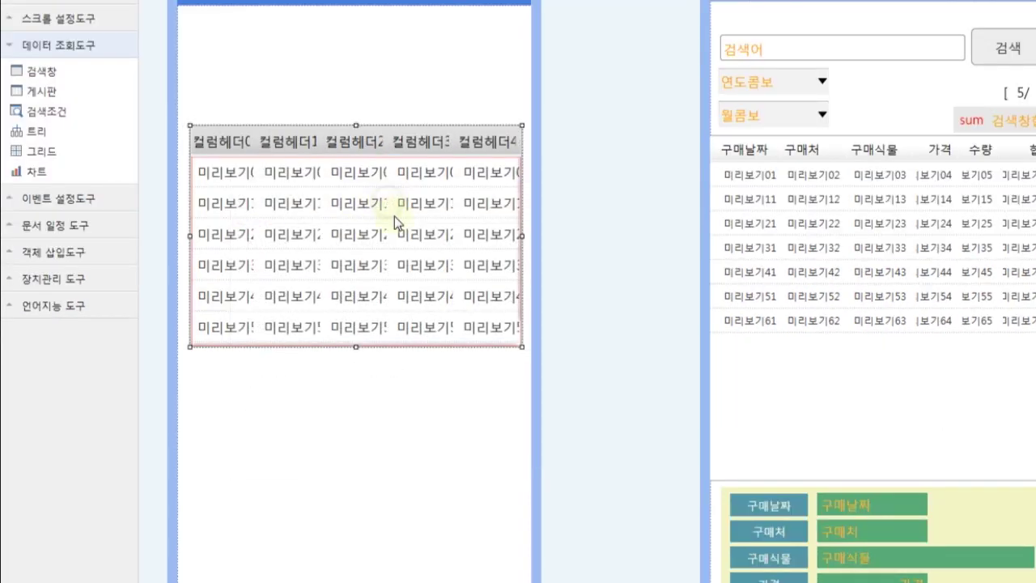
# Step: Open the data attributes of the 검색창 and set its table to 에코네식물회계
pyautogui.rightClick(353, 314)
pyautogui.click(429, 237)
pyautogui.moveTo(522, 204); pyautogui.dragTo(322, 205)
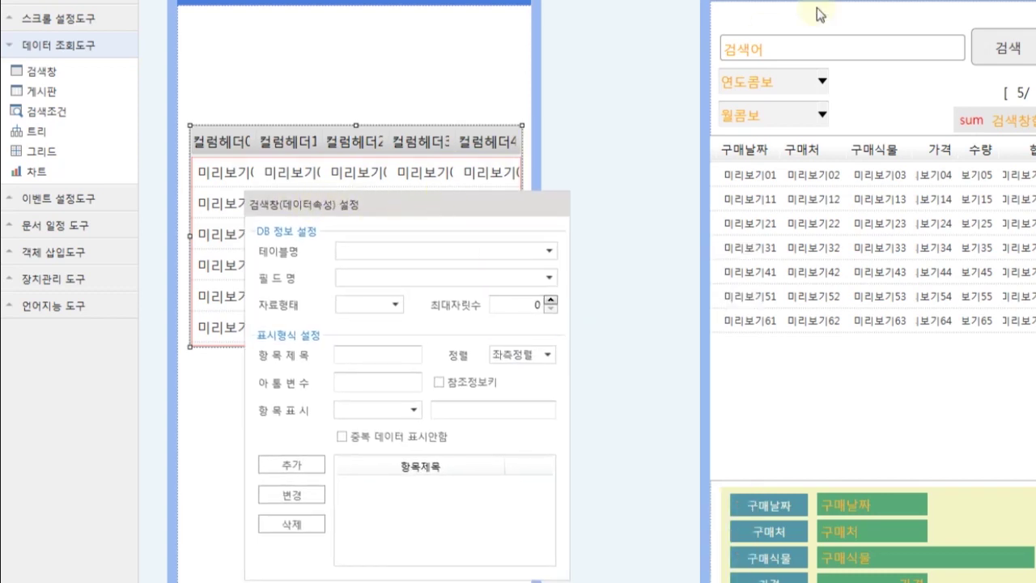
pyautogui.click(550, 251)
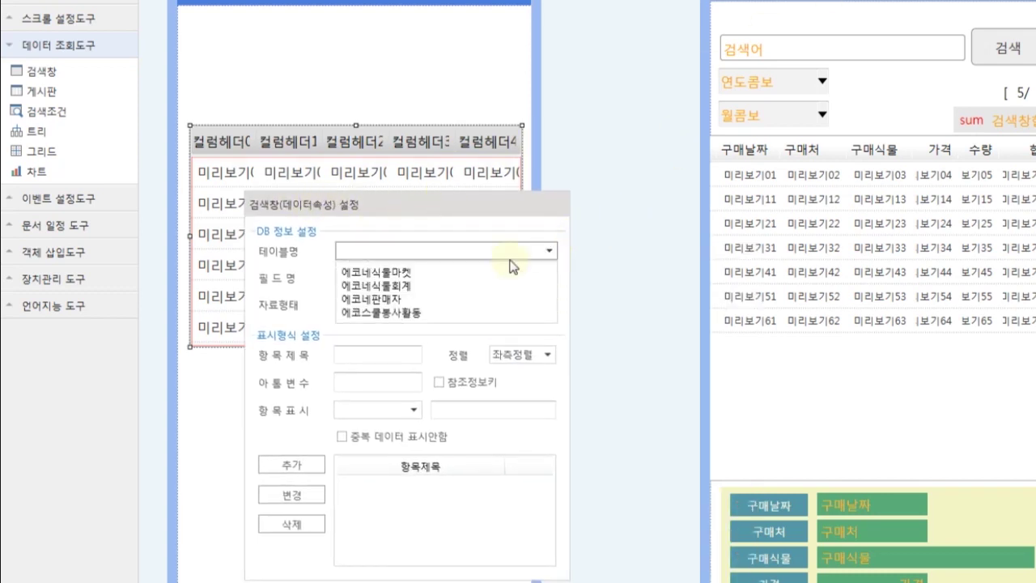
pyautogui.click(390, 285)
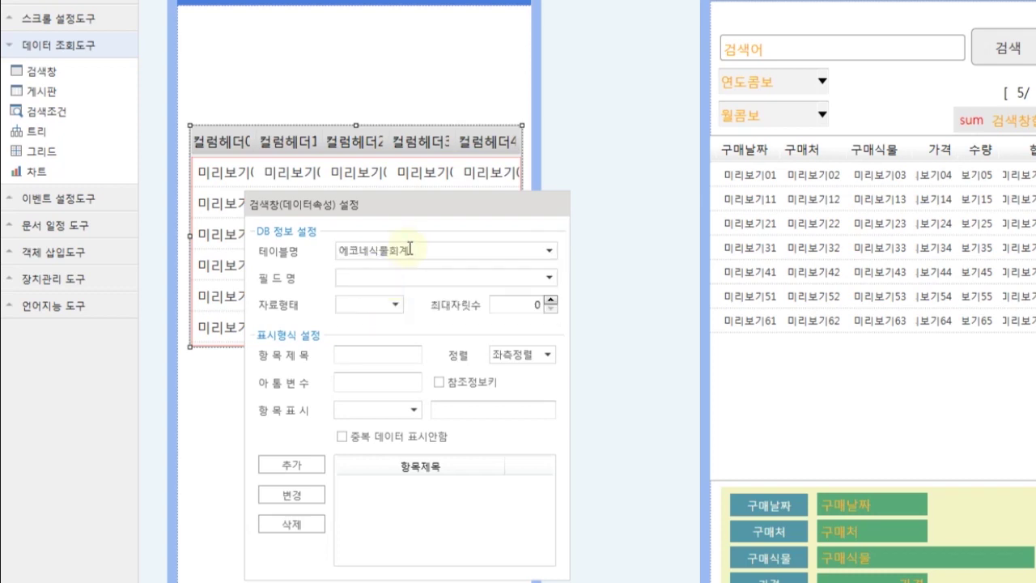
# Step: Add the 구매번호 field to the 검색창 items with 참조정보키 enabled
pyautogui.click(549, 278)
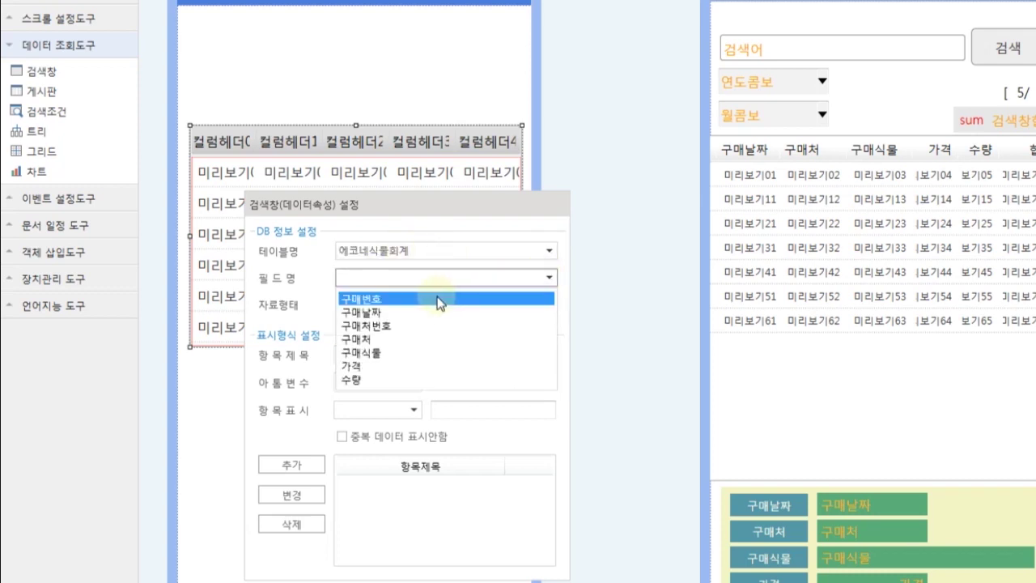
pyautogui.click(440, 301)
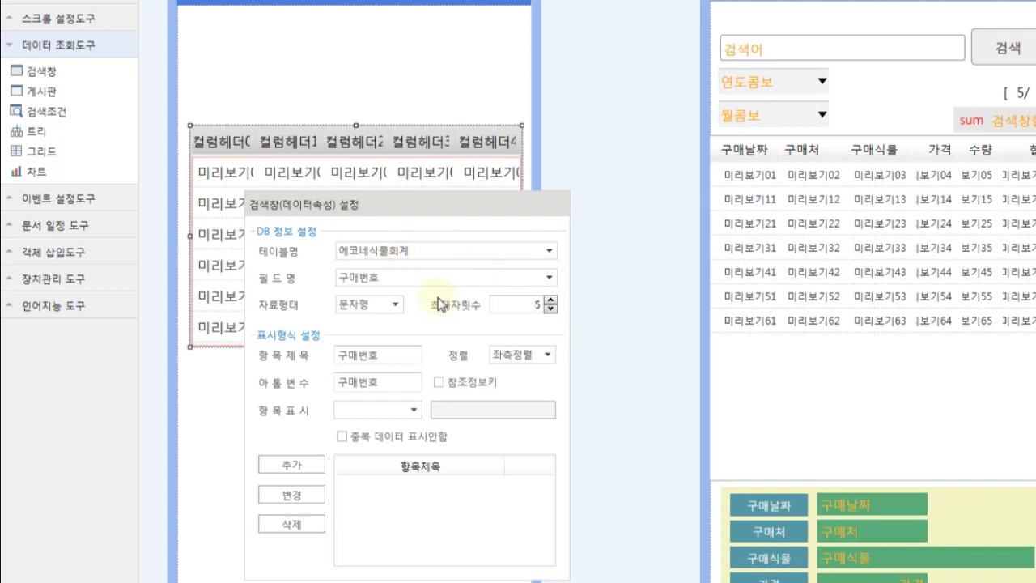
pyautogui.moveTo(400, 279); pyautogui.dragTo(323, 271)
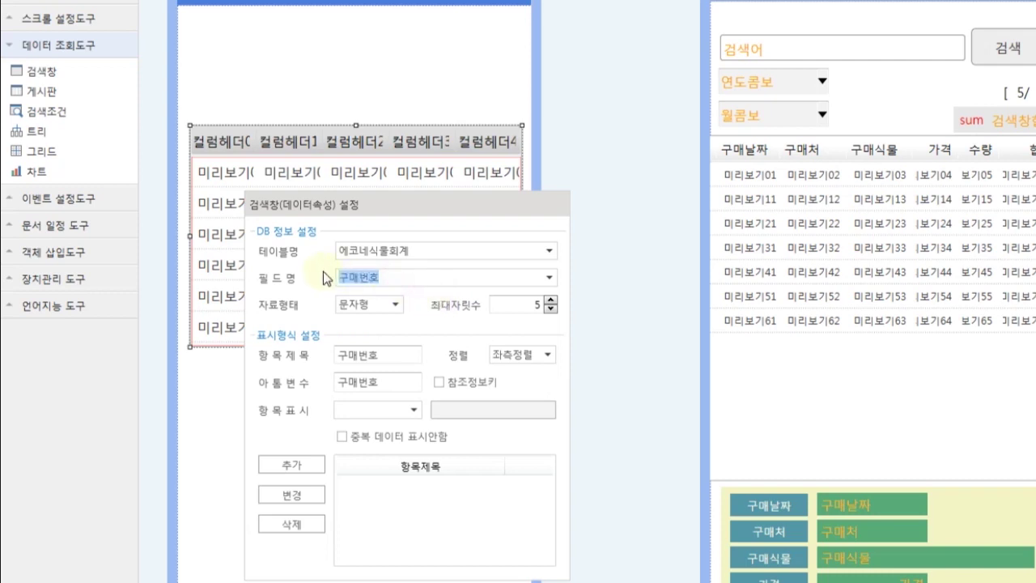
pyautogui.click(400, 282)
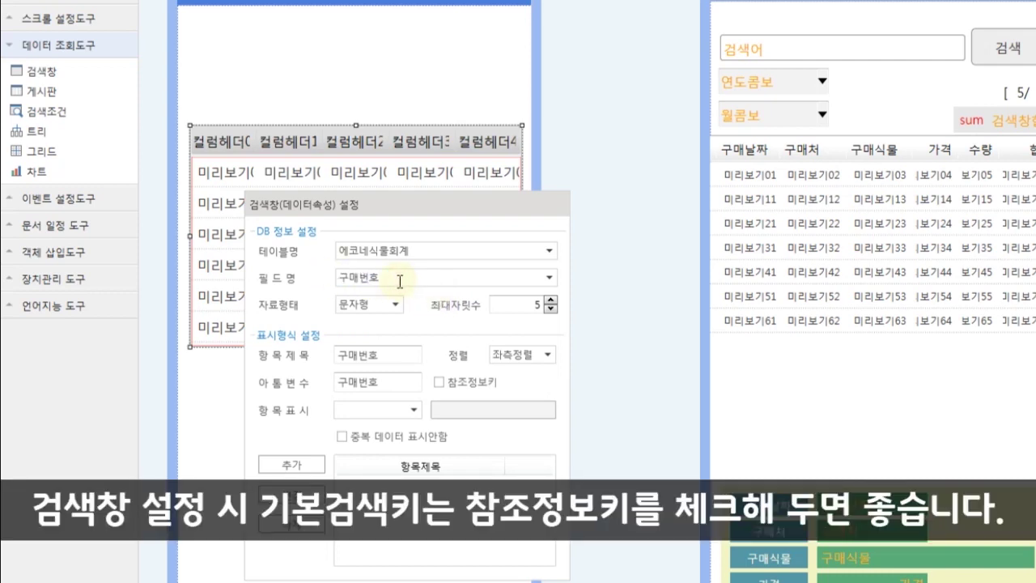
pyautogui.click(438, 383)
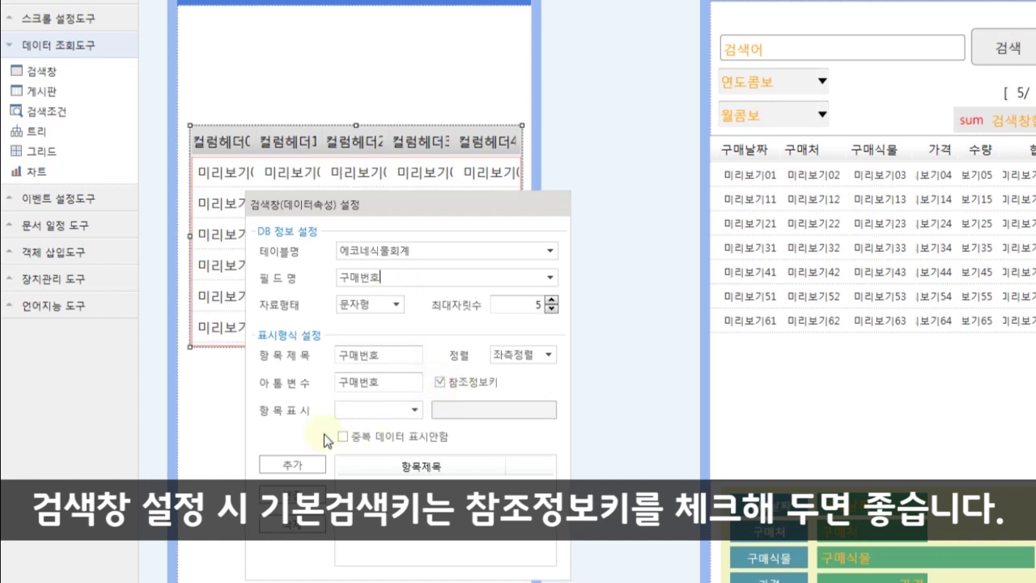
pyautogui.click(318, 461)
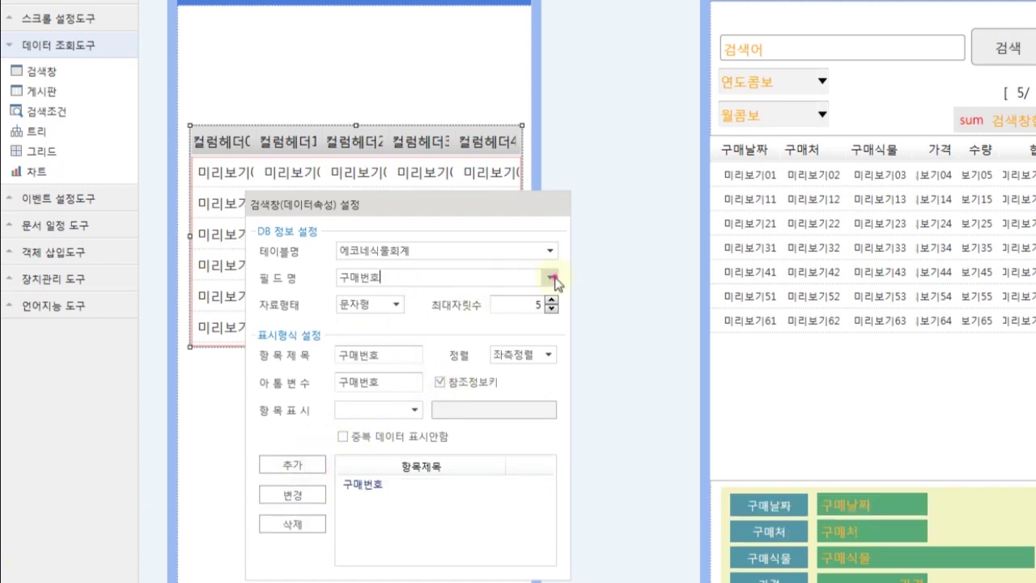
# Step: Add the 구매날짜, 구매처 and 구매식물 fields to the 검색창 items
pyautogui.click(551, 278)
pyautogui.click(437, 311)
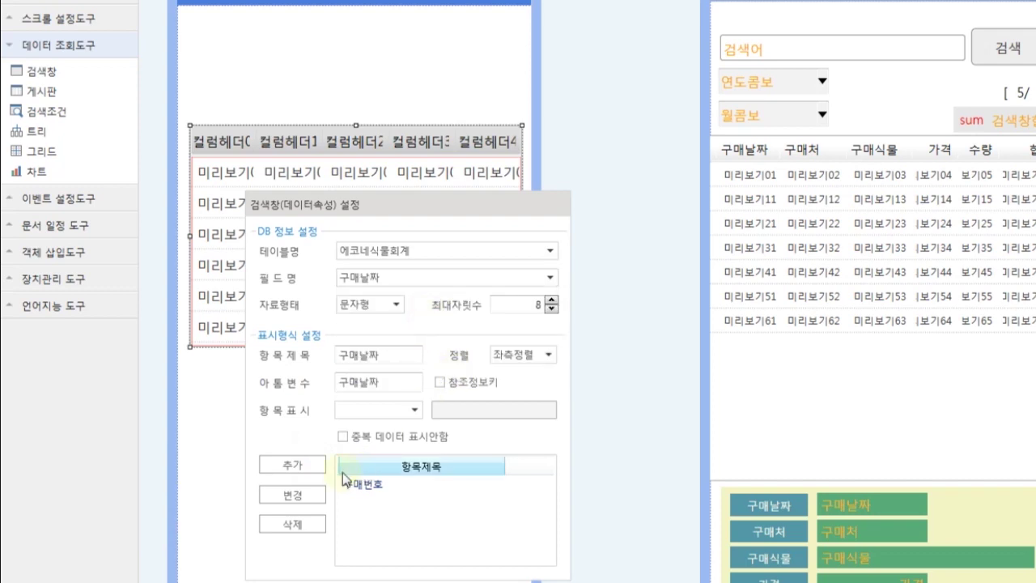
pyautogui.click(315, 463)
pyautogui.click(550, 278)
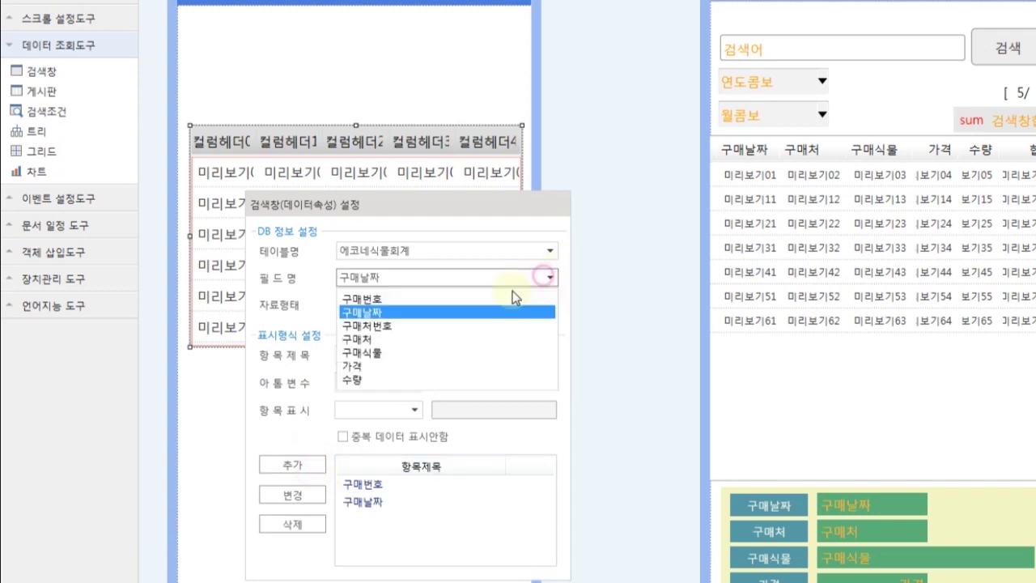
pyautogui.click(447, 344)
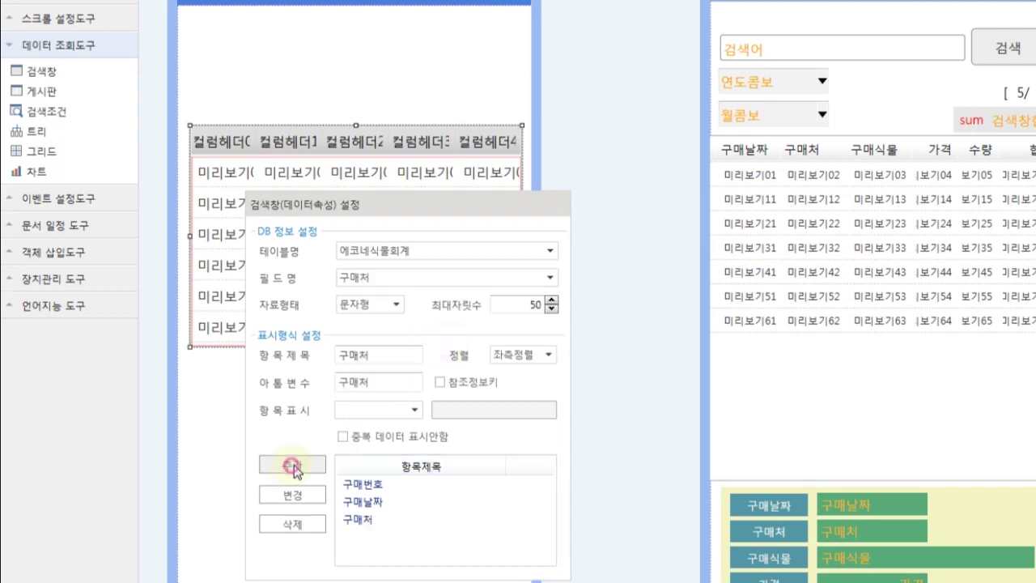
pyautogui.click(506, 277)
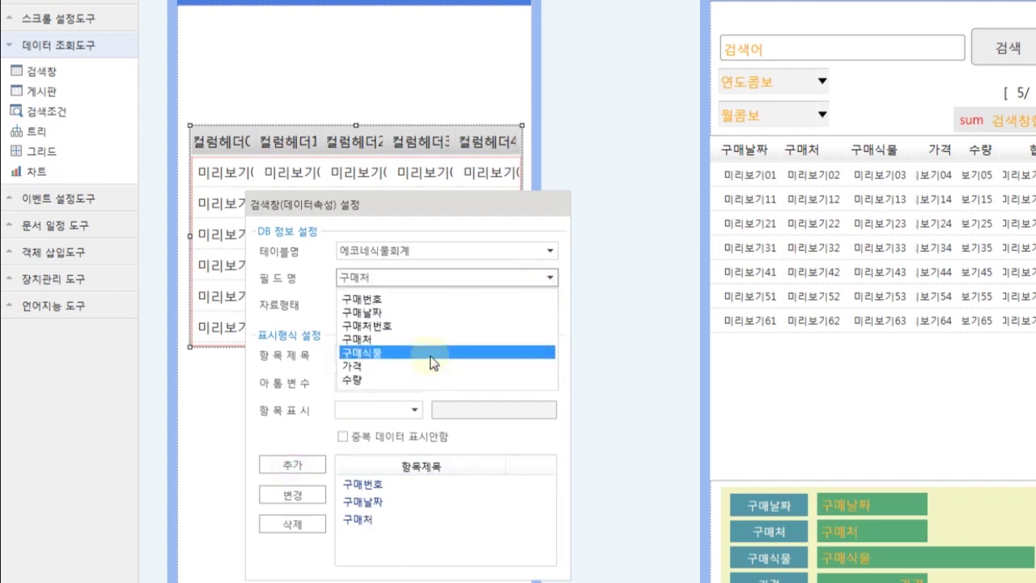
pyautogui.click(433, 354)
pyautogui.click(287, 464)
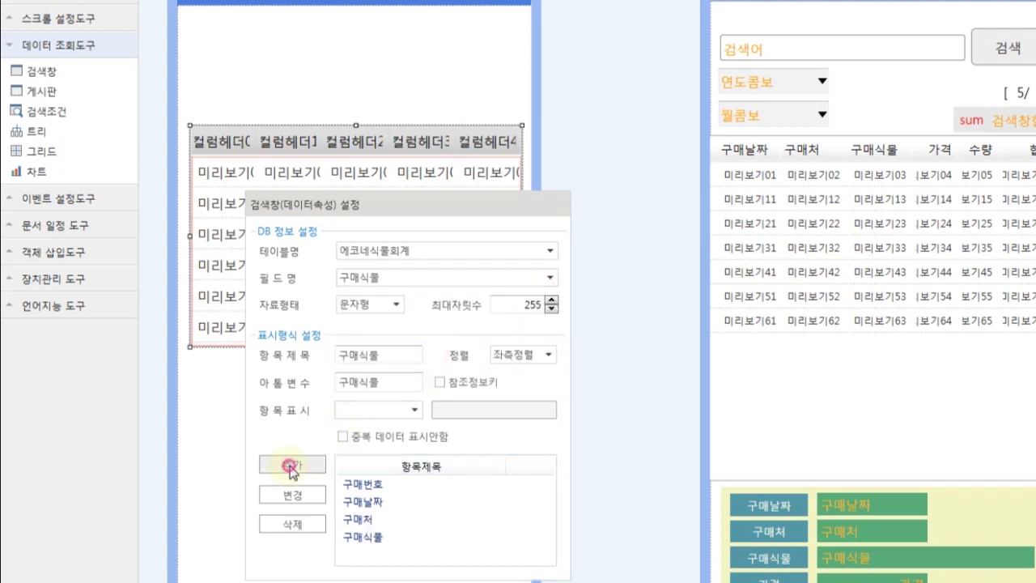
# Step: Add the 가격 and 수량 fields to the 검색창 items and test-run the form
pyautogui.click(551, 277)
pyautogui.click(447, 354)
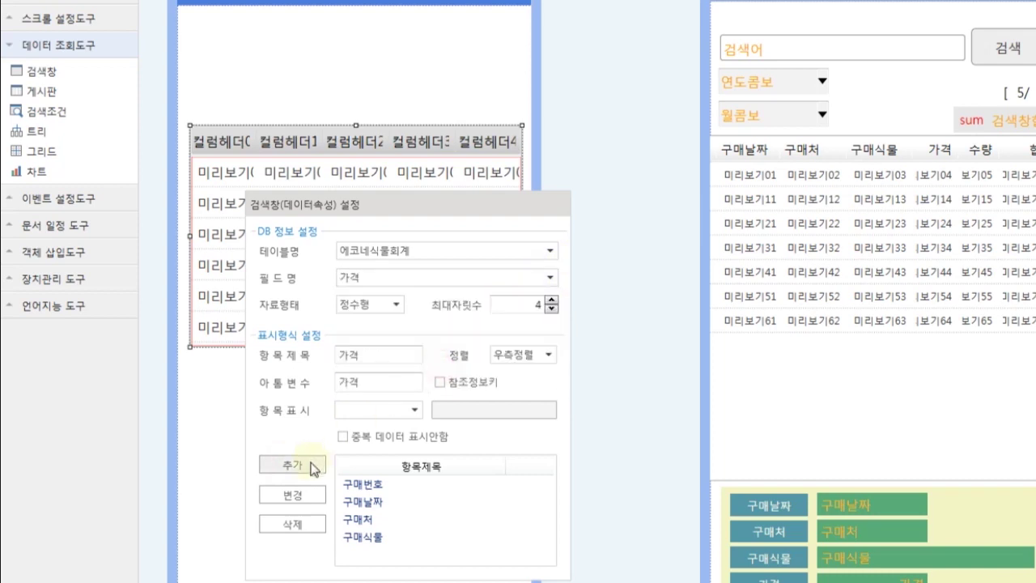
pyautogui.click(312, 466)
pyautogui.click(549, 277)
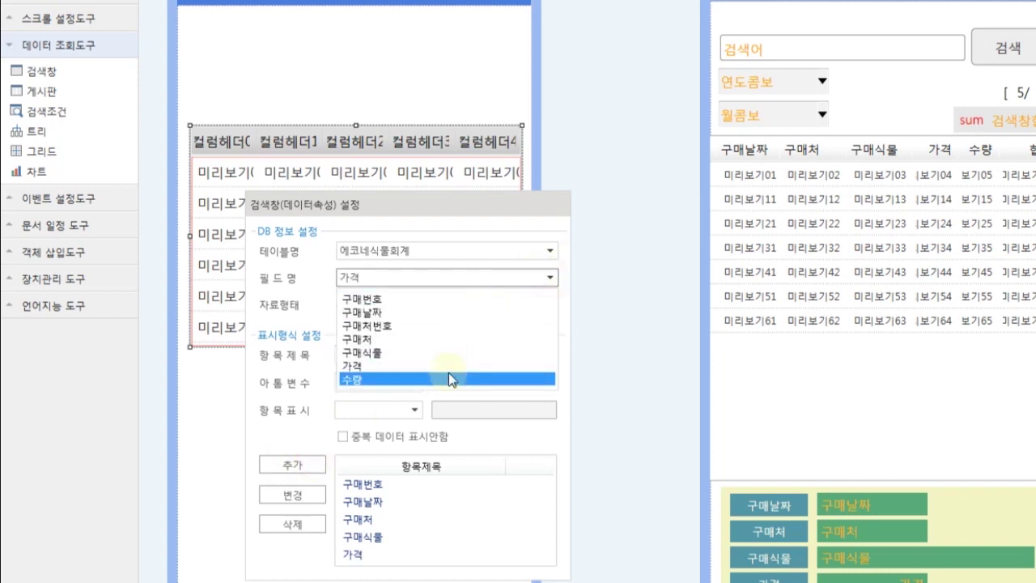
pyautogui.click(451, 379)
pyautogui.click(299, 464)
pyautogui.scroll(-1, 441, 507)
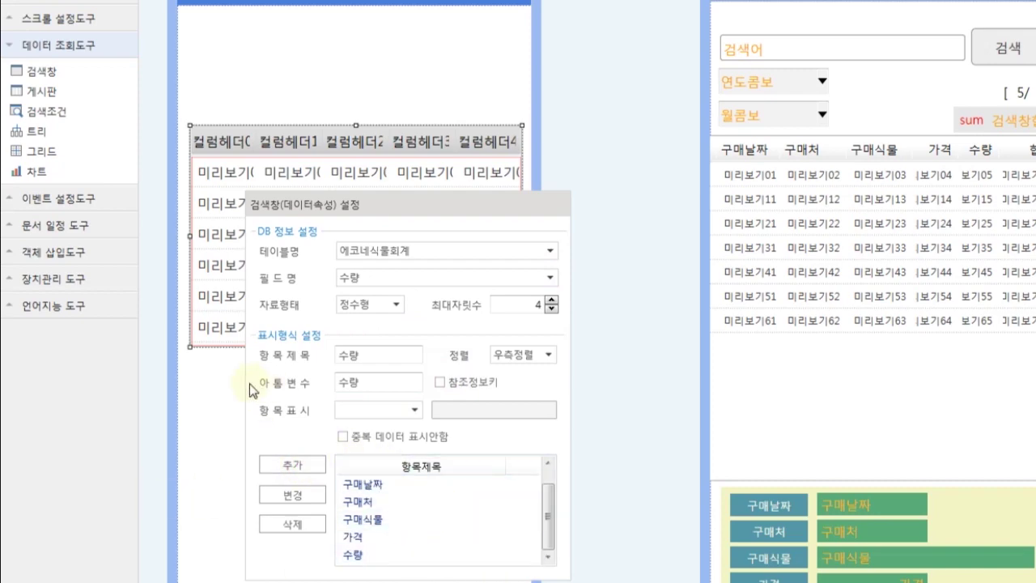
pyautogui.click(222, 414)
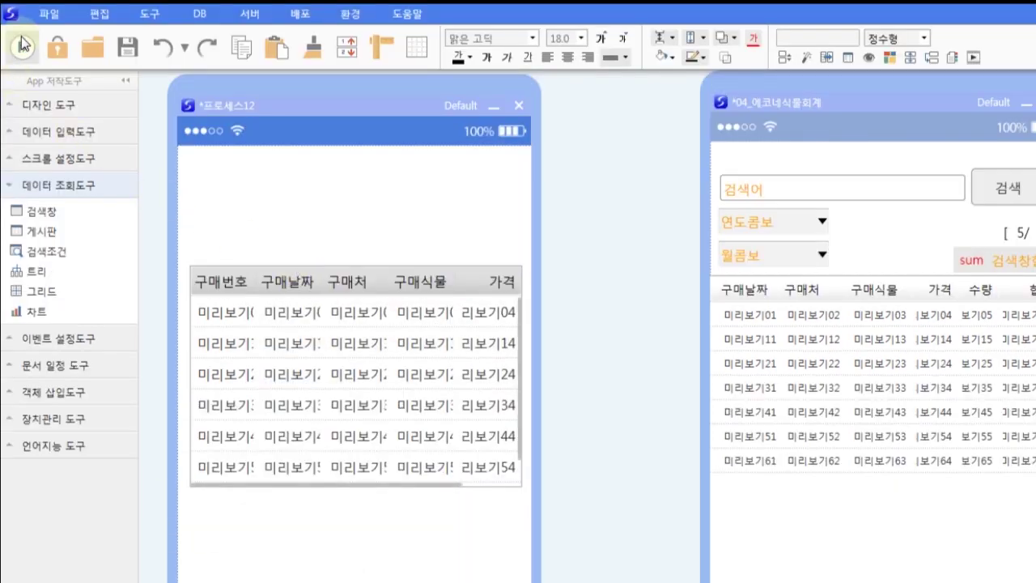
pyautogui.click(21, 47)
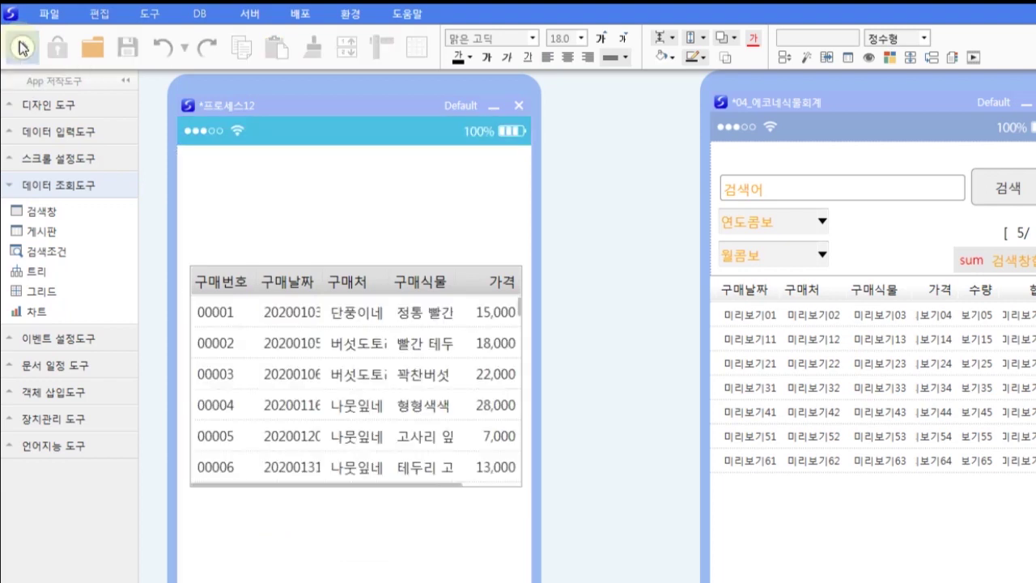
pyautogui.click(22, 46)
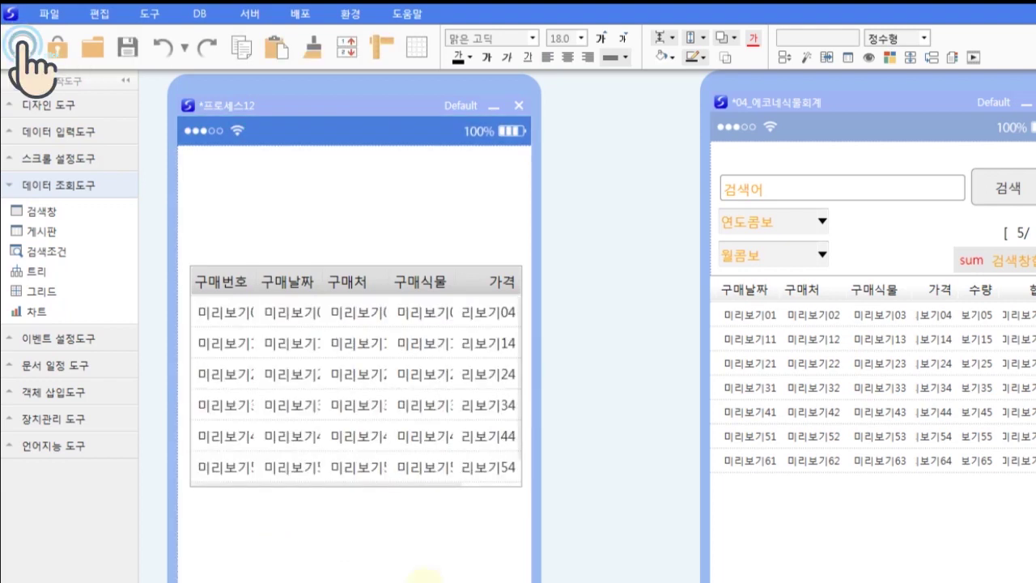
# Step: Enable 자동줄바꿈 in the style attributes of the 검색창 and test-run the form
pyautogui.rightClick(470, 383)
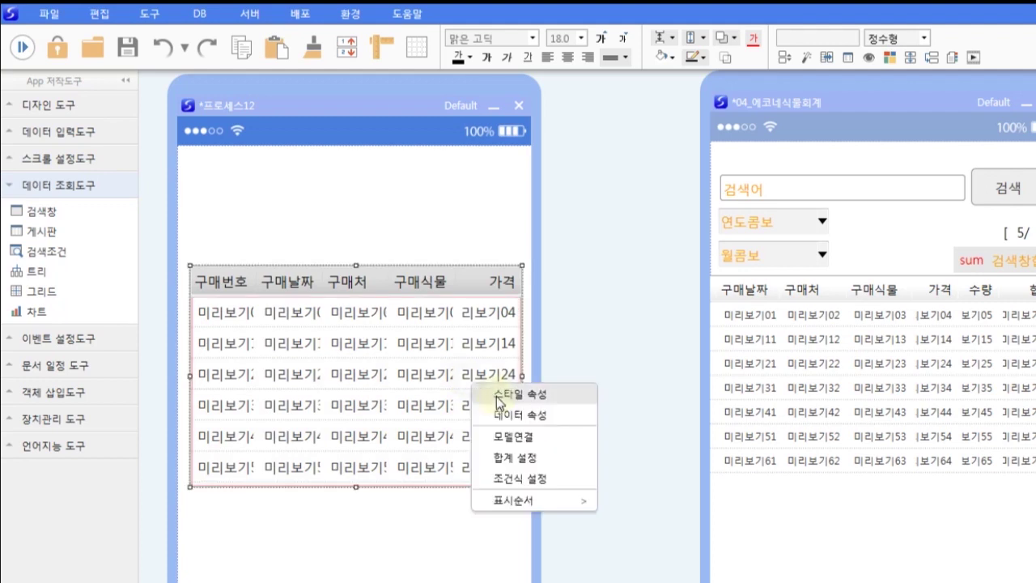
pyautogui.click(499, 395)
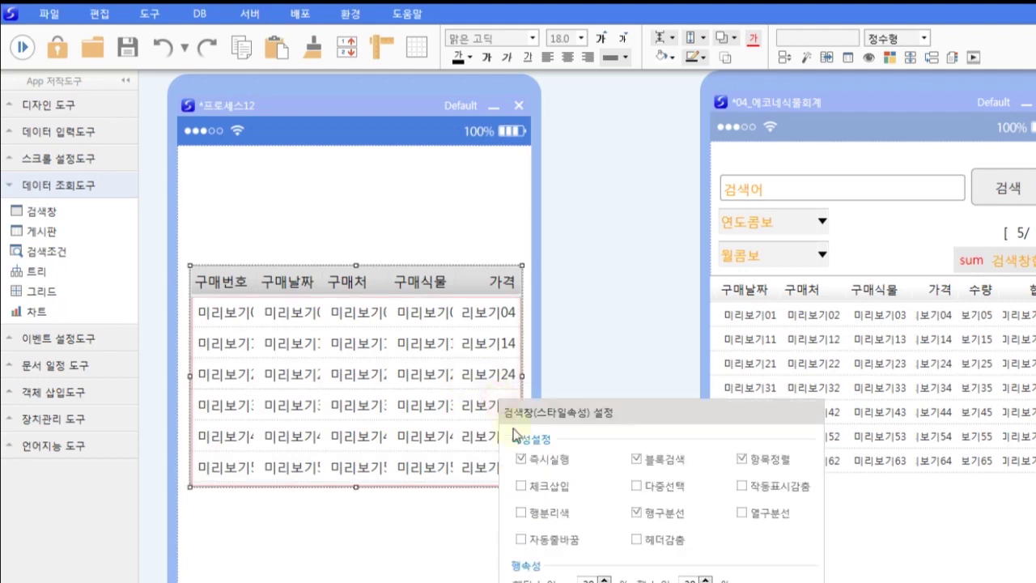
pyautogui.click(522, 541)
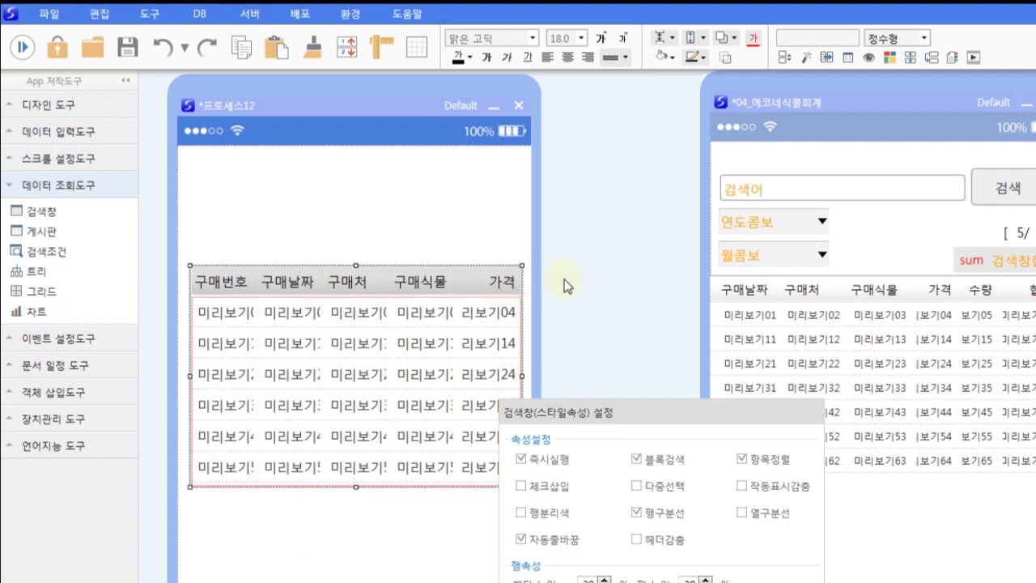
pyautogui.click(364, 560)
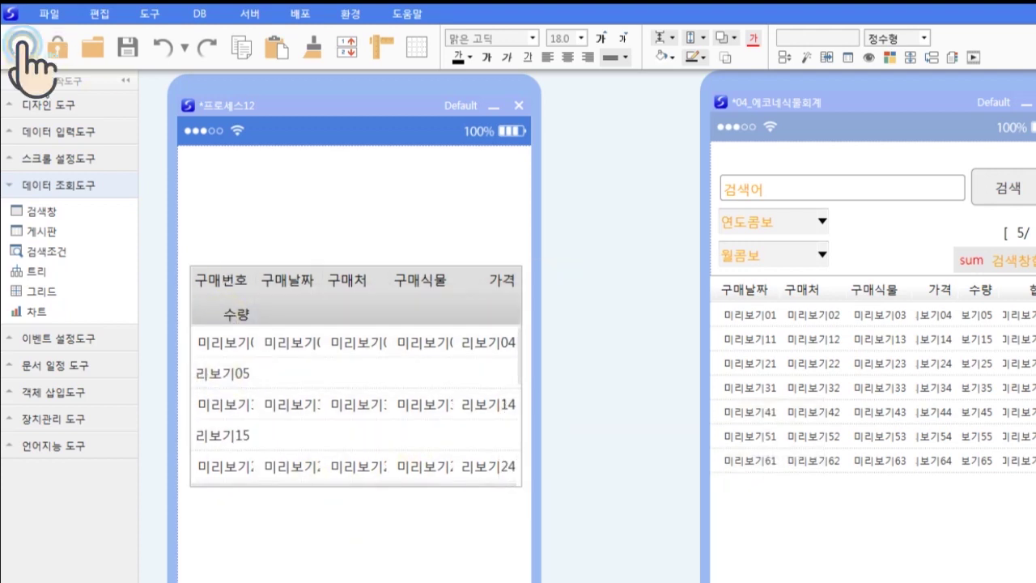
pyautogui.press('F5')
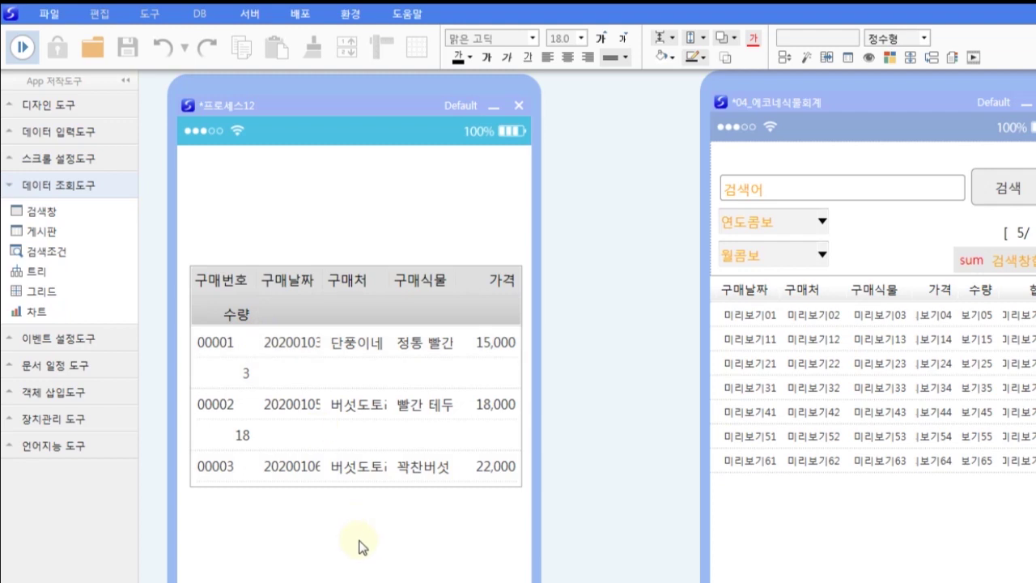
pyautogui.click(21, 48)
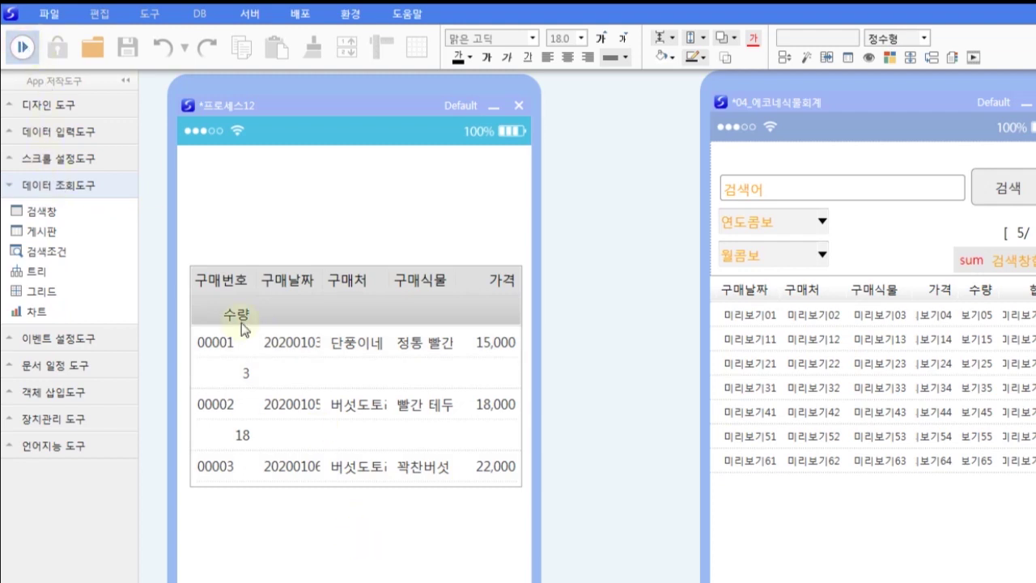
# Step: Turn off 자동줄바꿈 in the style attributes of the 검색창
pyautogui.rightClick(430, 351)
pyautogui.click(457, 358)
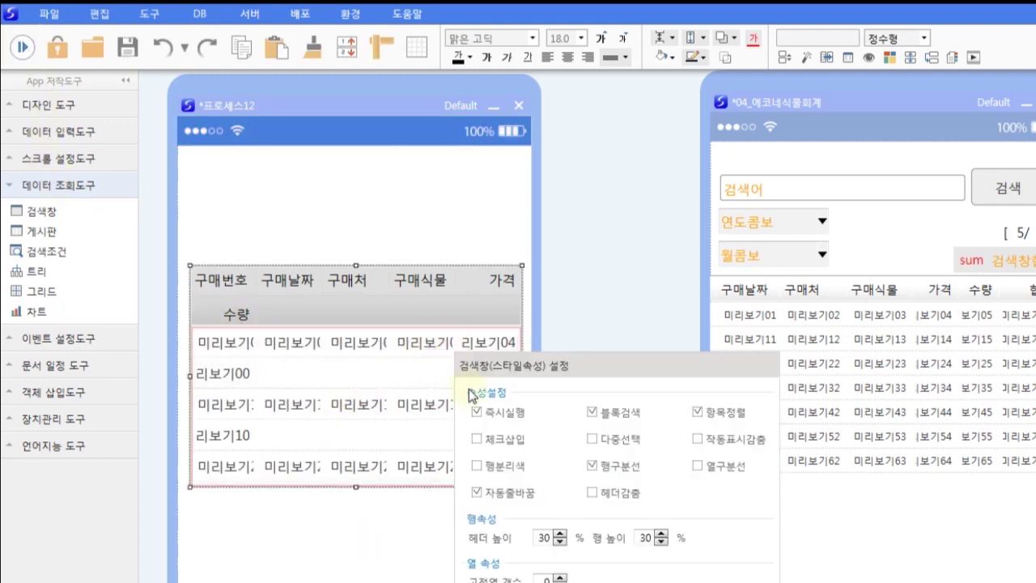
pyautogui.click(476, 494)
pyautogui.click(374, 549)
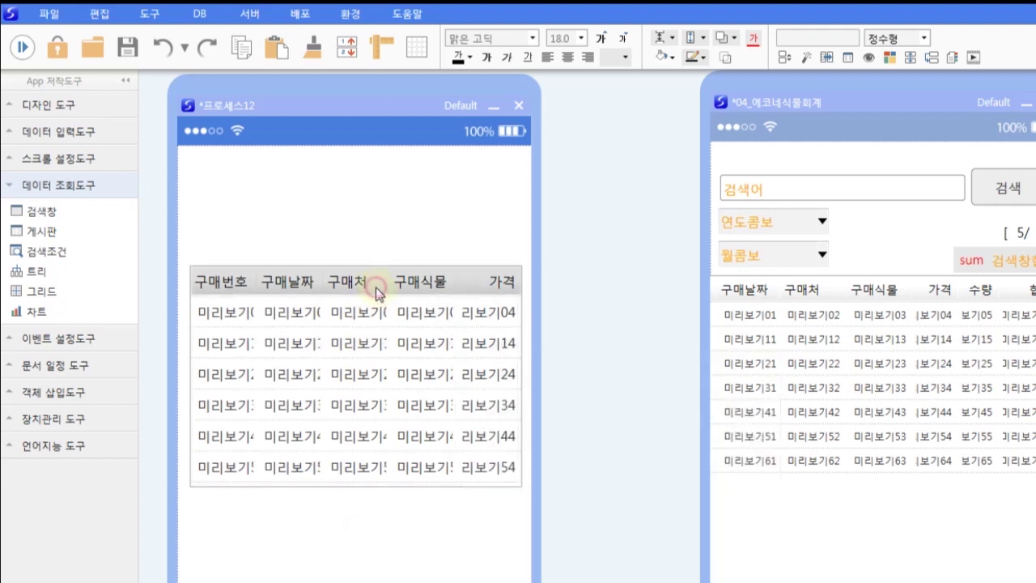
# Step: Select the column headers of the 검색창 and reduce their font size to 15
pyautogui.click(376, 287)
pyautogui.click(397, 542)
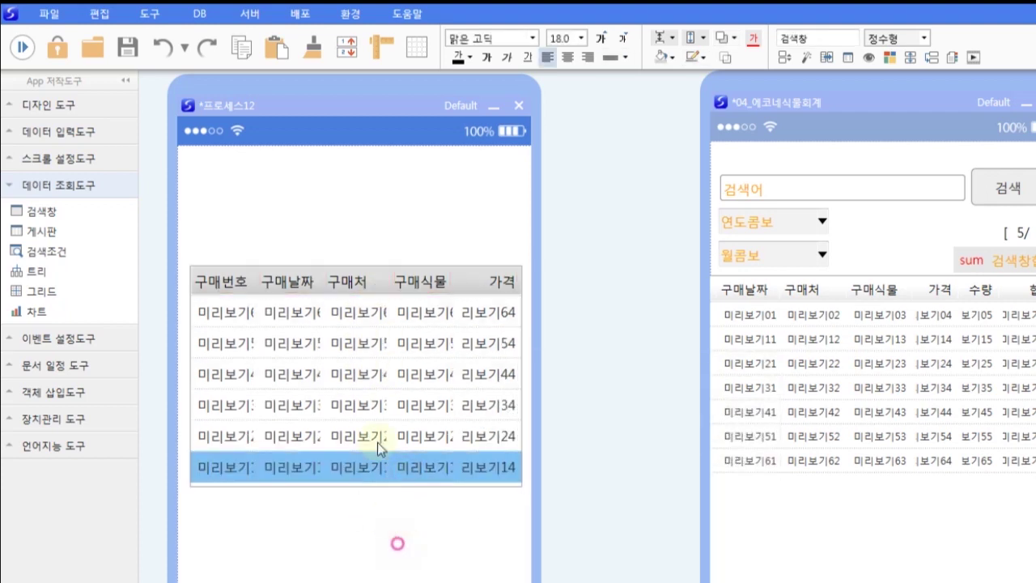
pyautogui.click(377, 281)
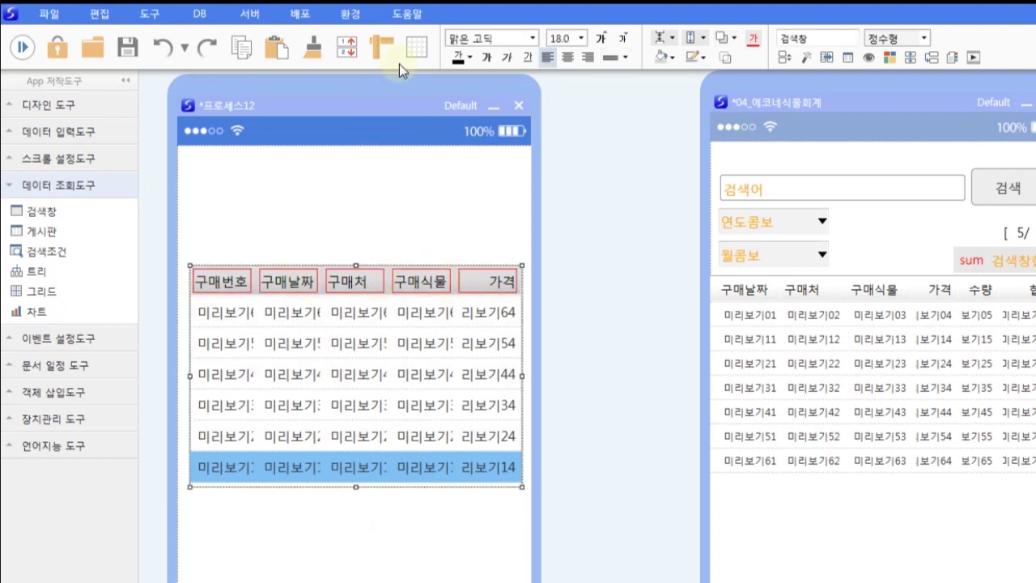
pyautogui.click(626, 38)
pyautogui.click(627, 38)
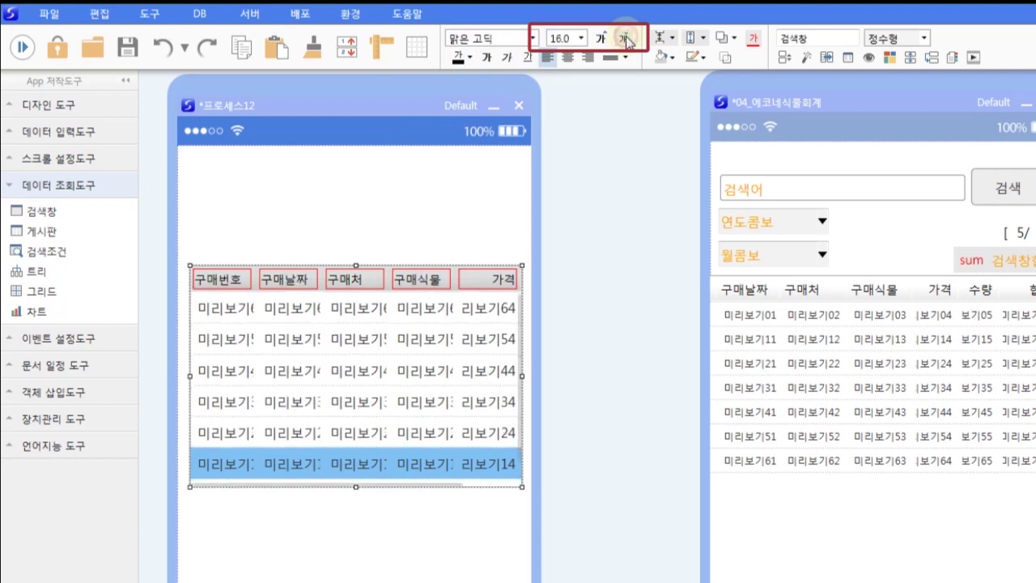
pyautogui.click(626, 38)
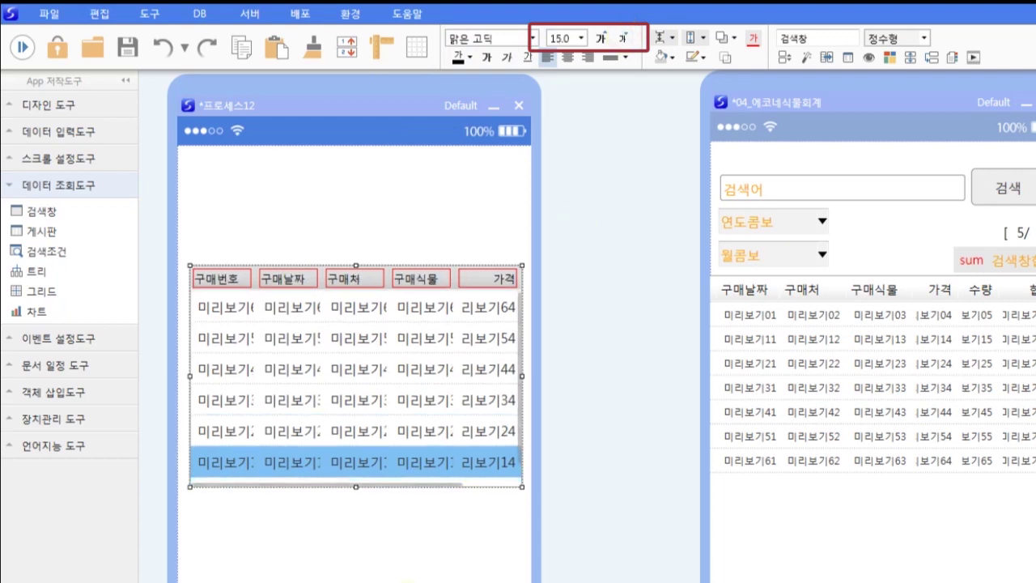
# Step: Select the data rows of the 검색창 and reduce their font size so the preview text fits the columns
pyautogui.click(317, 466)
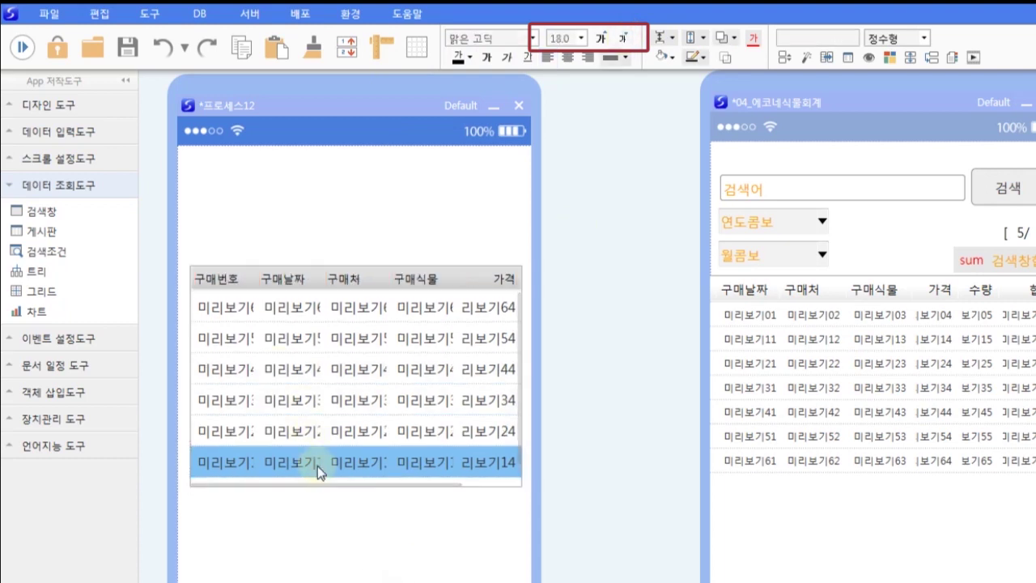
pyautogui.click(625, 39)
pyautogui.doubleClick(625, 38)
pyautogui.click(625, 38)
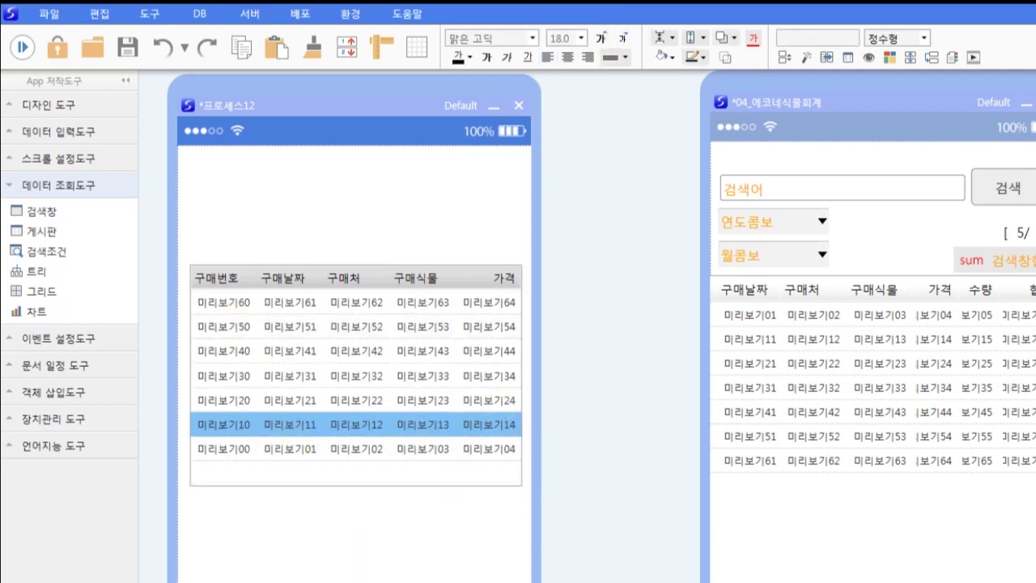
pyautogui.scroll(6, 357, 377)
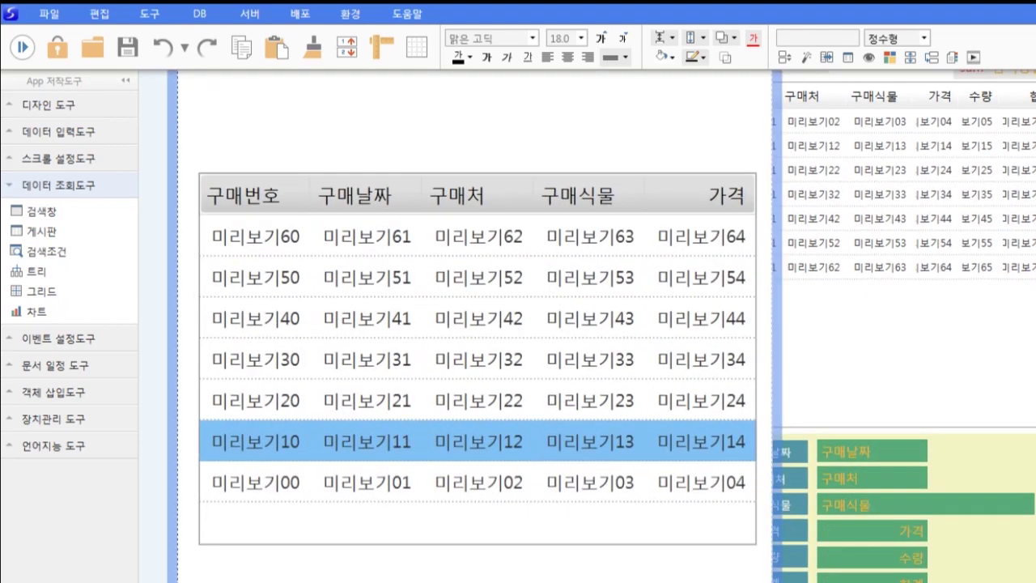
# Step: Hide the 구매번호 column of the 검색창 by shrinking its width to nothing
pyautogui.click(291, 202)
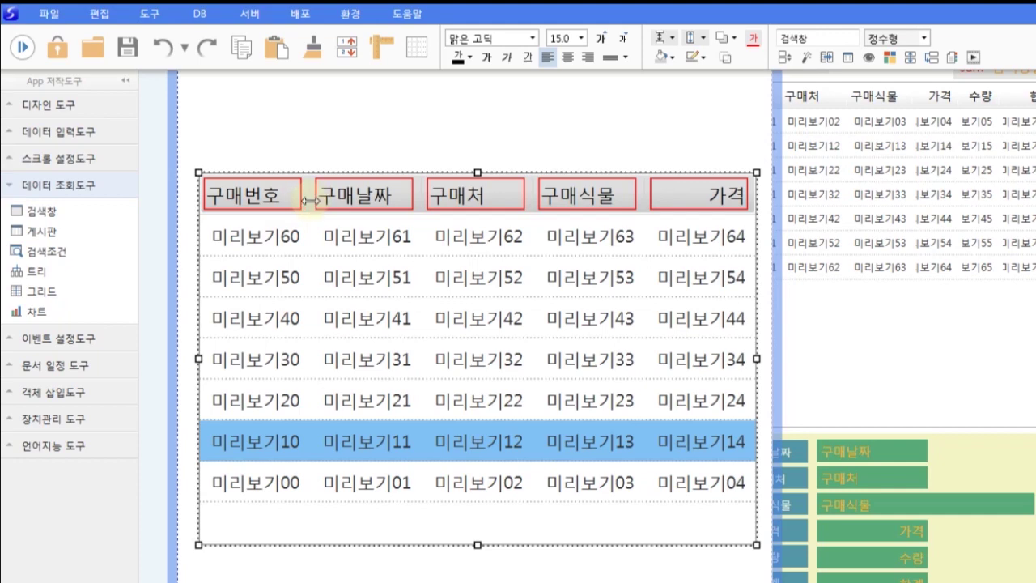
pyautogui.moveTo(302, 202); pyautogui.dragTo(216, 206)
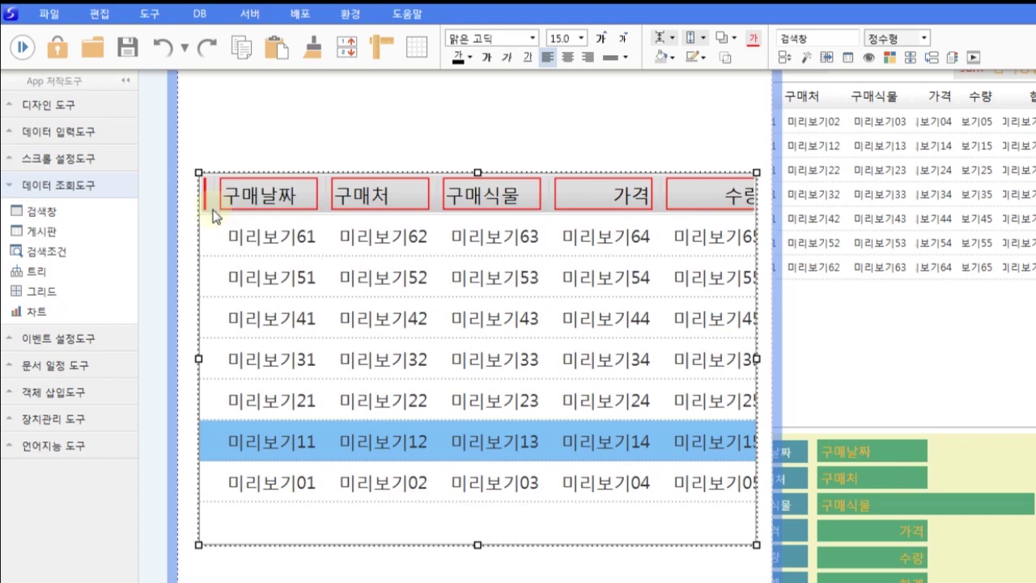
pyautogui.moveTo(213, 207); pyautogui.dragTo(269, 202)
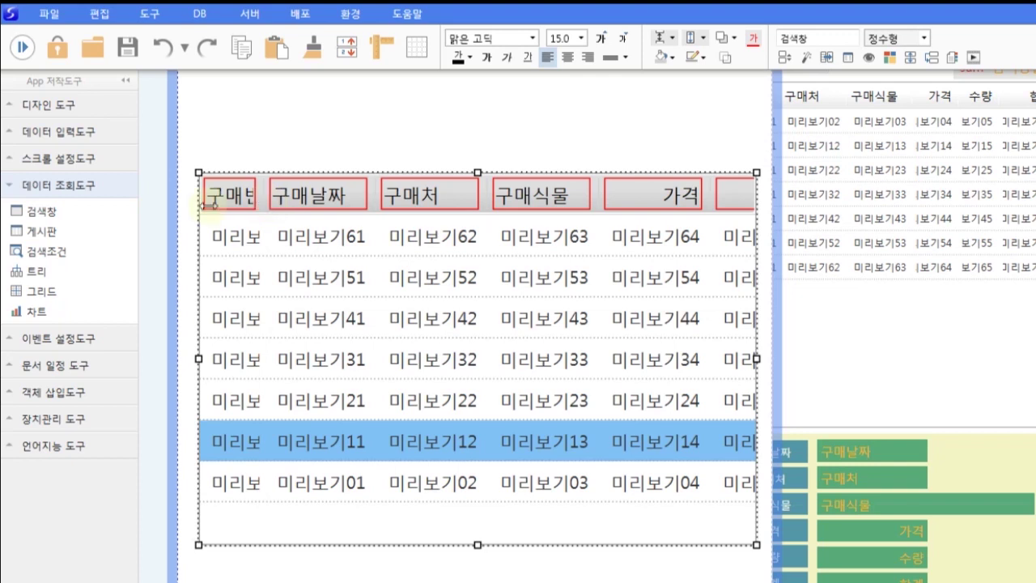
pyautogui.moveTo(268, 203); pyautogui.dragTo(199, 203)
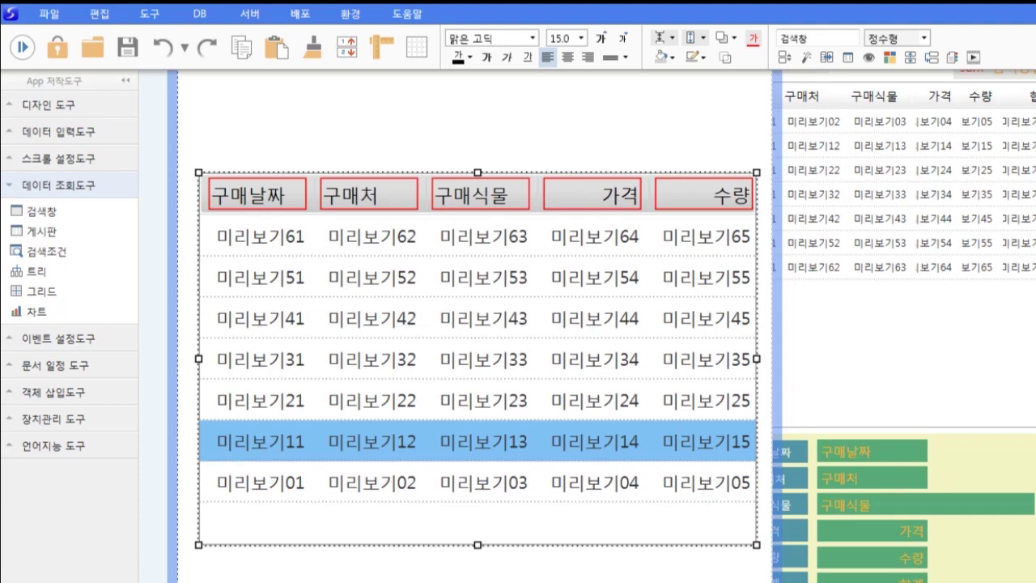
pyautogui.click(219, 214)
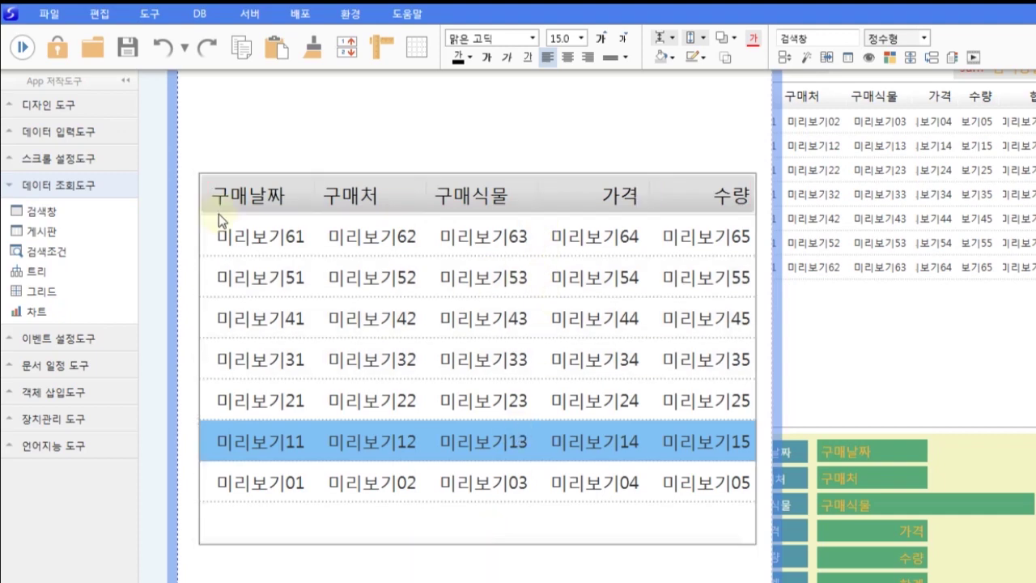
# Step: Test-run the form and narrow the 구매처, 가격 and 수량 columns to free space after the 수량 column
pyautogui.click(21, 49)
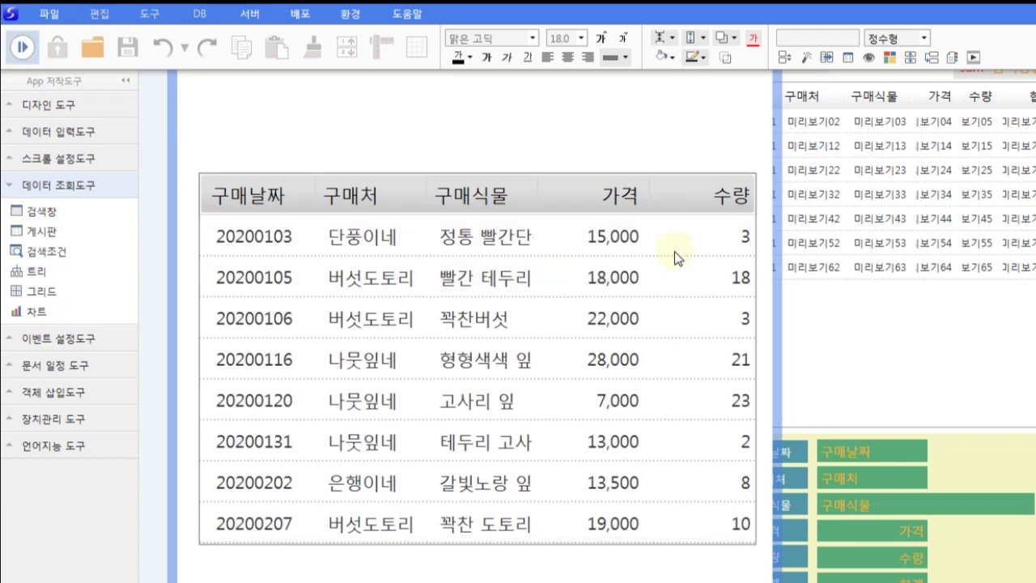
pyautogui.moveTo(428, 202); pyautogui.dragTo(407, 202)
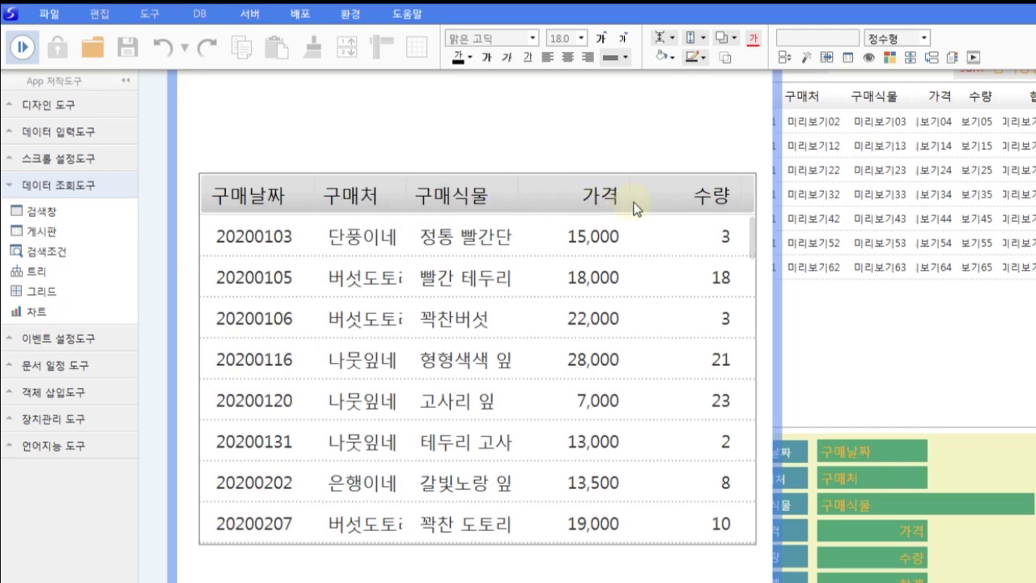
pyautogui.moveTo(630, 207); pyautogui.dragTo(603, 207)
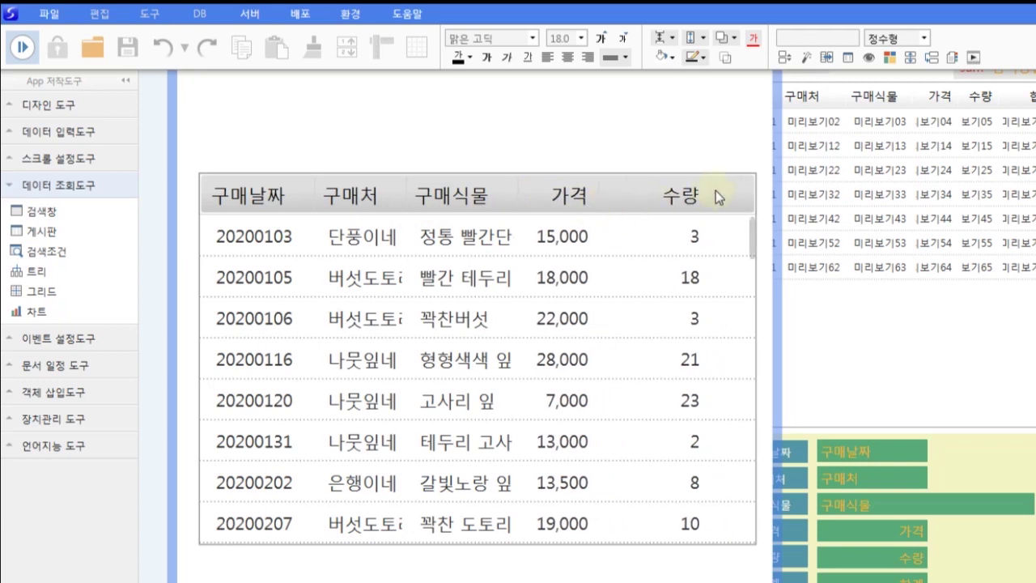
pyautogui.moveTo(710, 205); pyautogui.dragTo(663, 213)
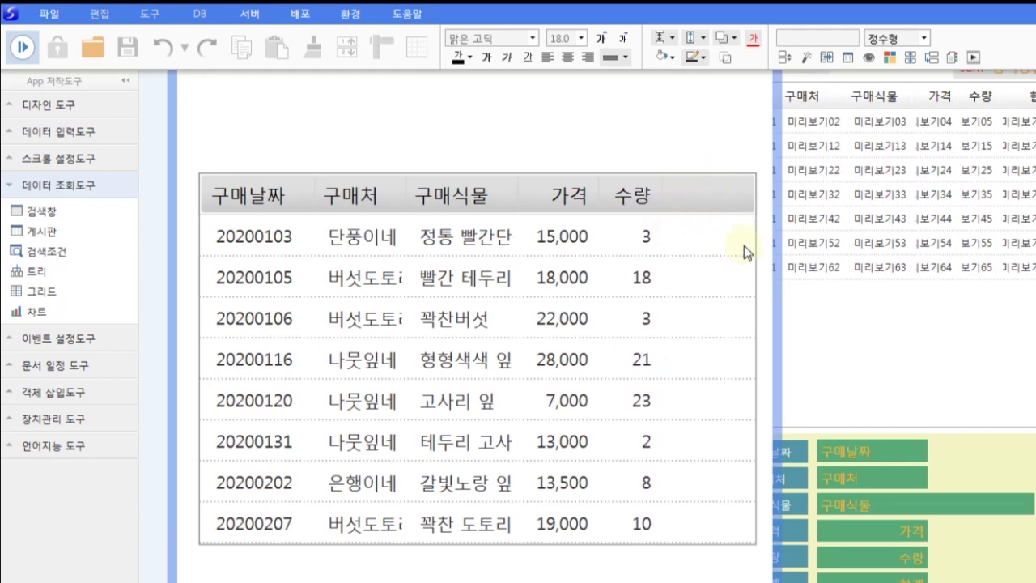
pyautogui.click(743, 288)
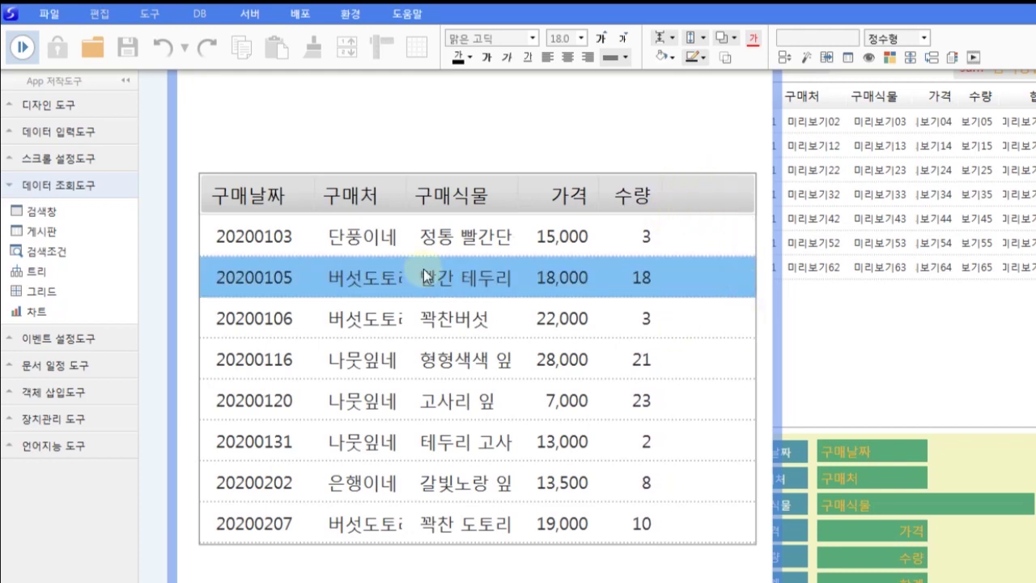
pyautogui.click(617, 400)
pyautogui.press('Escape')
# Step: Widen the 검색창 on both sides so it nearly fills the width of the form
pyautogui.moveTo(759, 357); pyautogui.dragTo(769, 359)
pyautogui.moveTo(198, 359); pyautogui.dragTo(183, 364)
pyautogui.moveTo(770, 357); pyautogui.dragTo(761, 360)
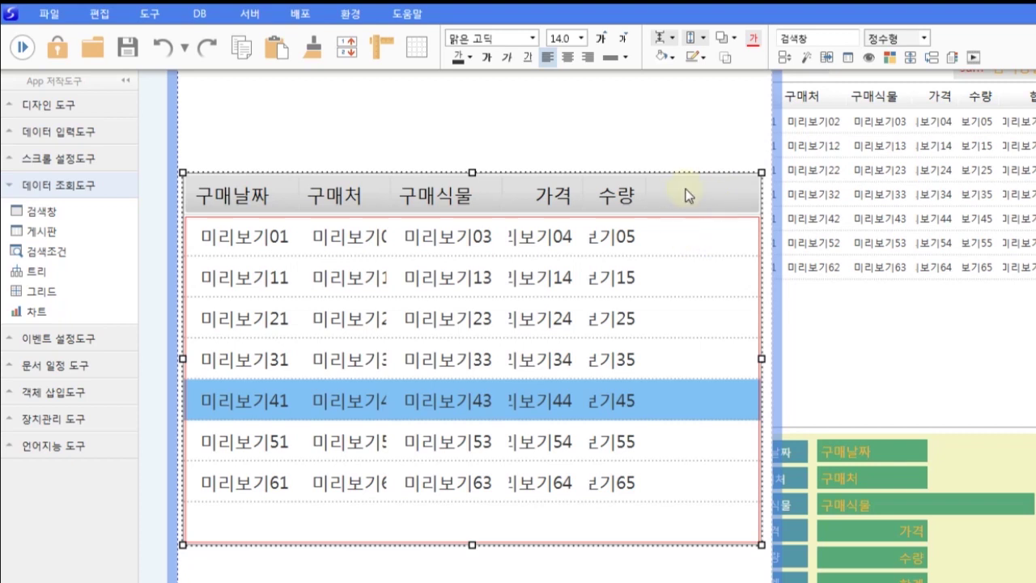
# Step: Switch to HeidiSQL and examine the 가격 and 수량 columns of the 에코네식물회계 table, sorting by both
pyautogui.click(587, 576)
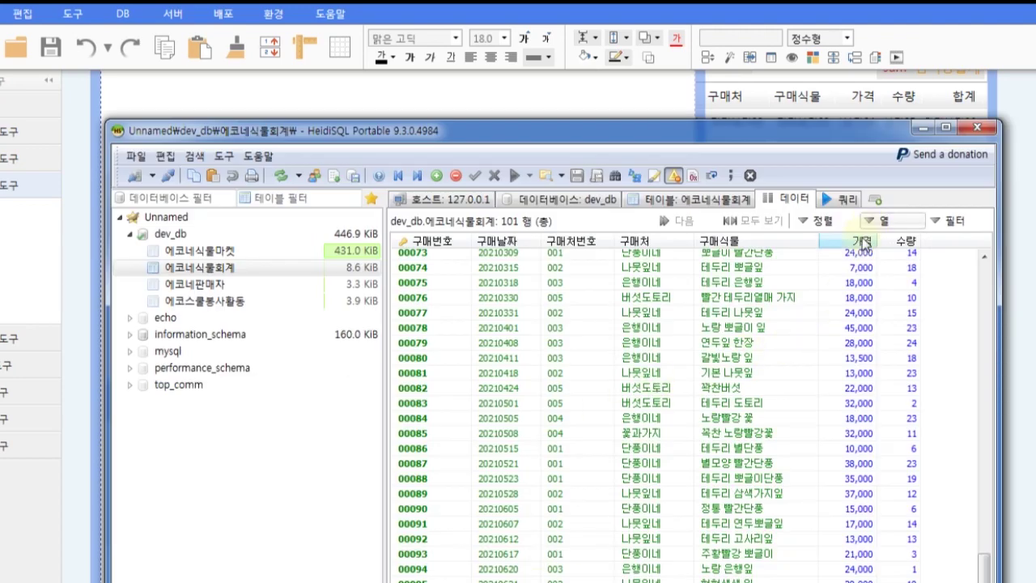
pyautogui.click(864, 242)
pyautogui.click(899, 242)
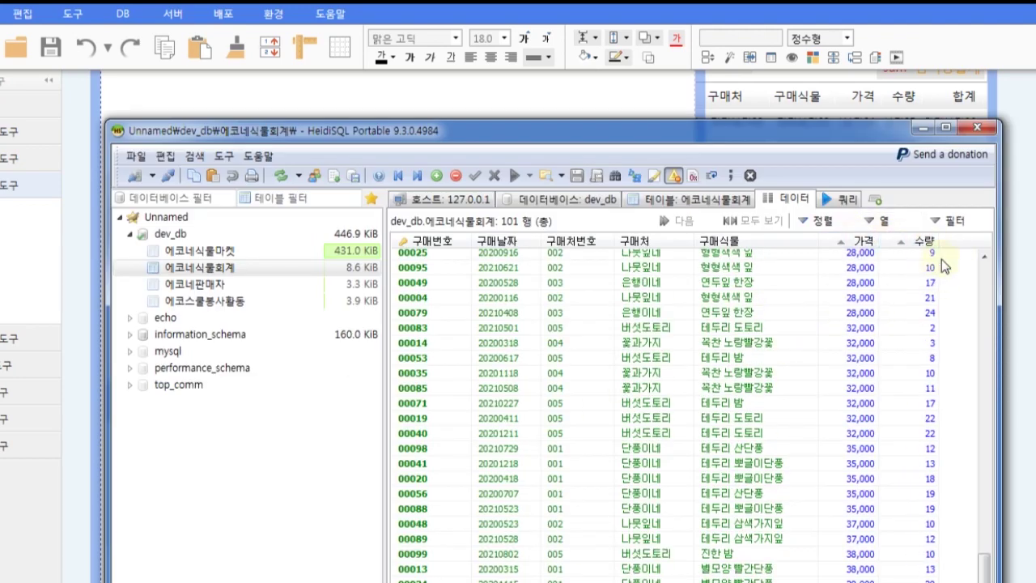
pyautogui.click(922, 127)
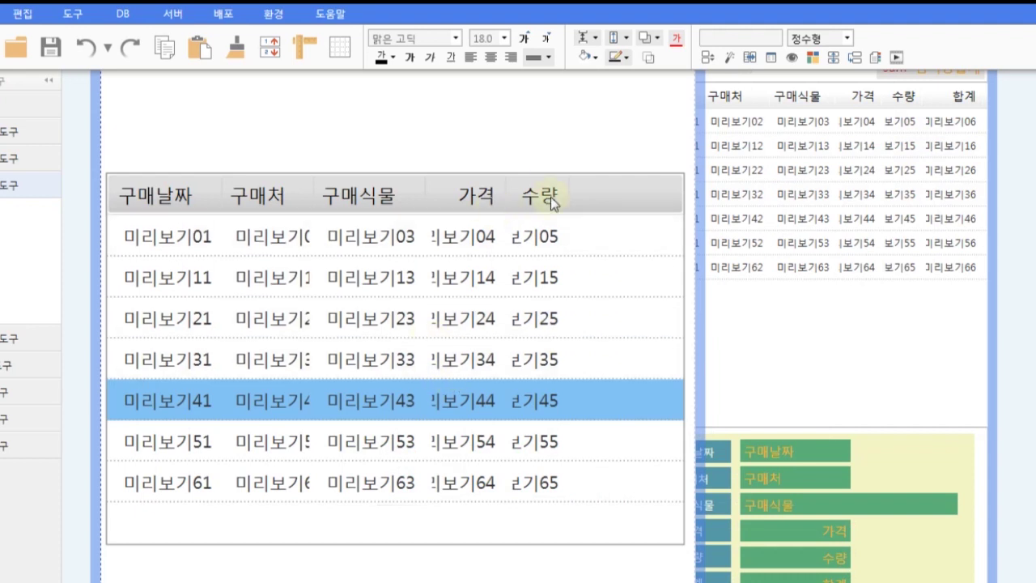
# Step: Open the data attributes of the 검색창, load the 가격 item and set its field name to 가격*수량
pyautogui.rightClick(512, 370)
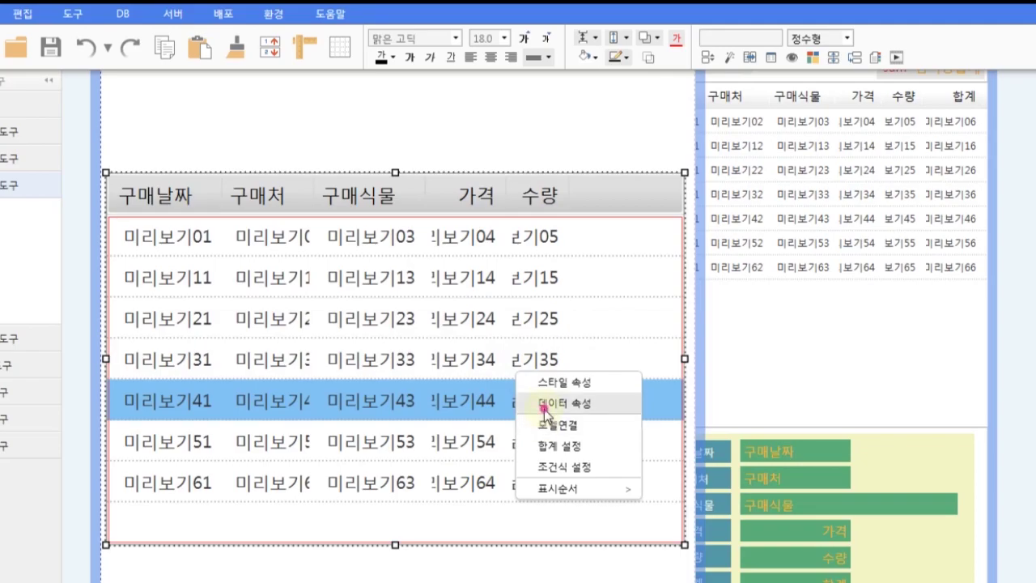
pyautogui.click(551, 402)
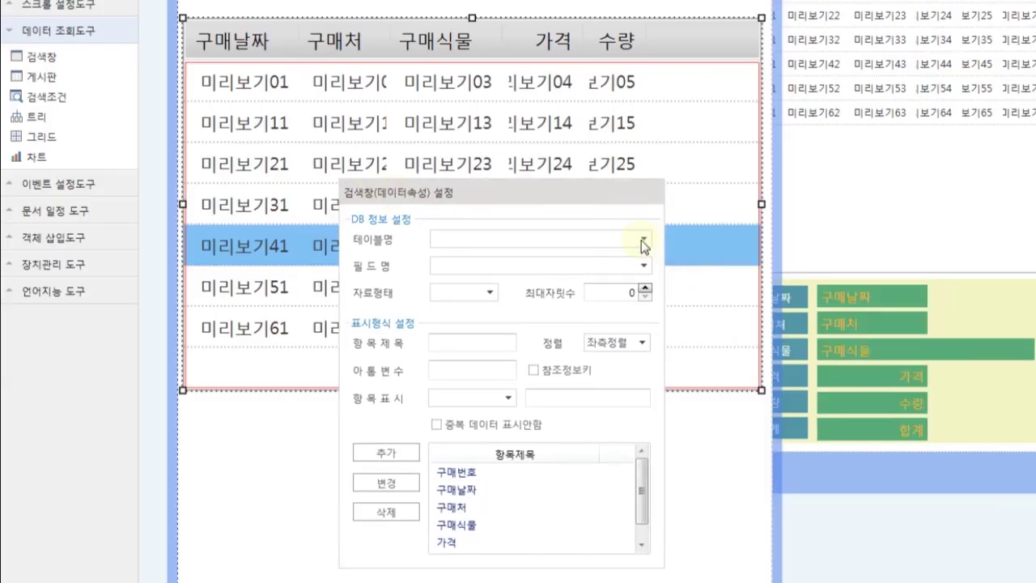
pyautogui.click(486, 541)
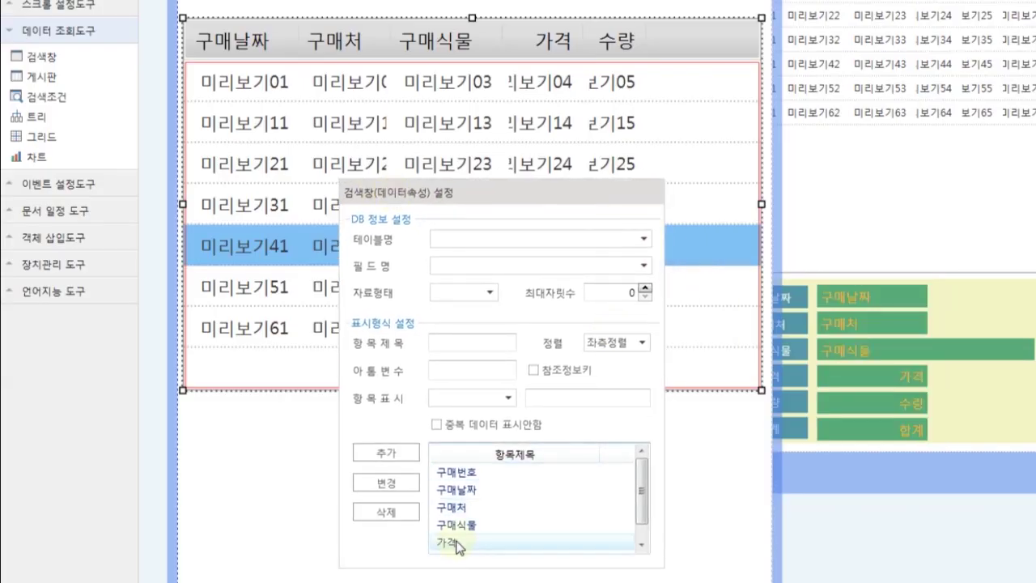
pyautogui.scroll(-1, 467, 502)
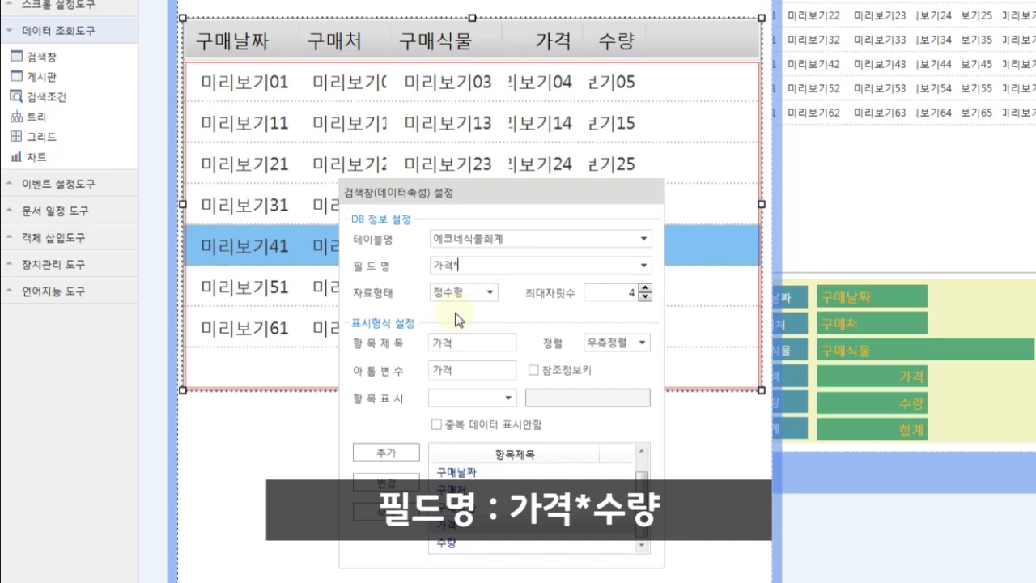
pyautogui.write('*수량')
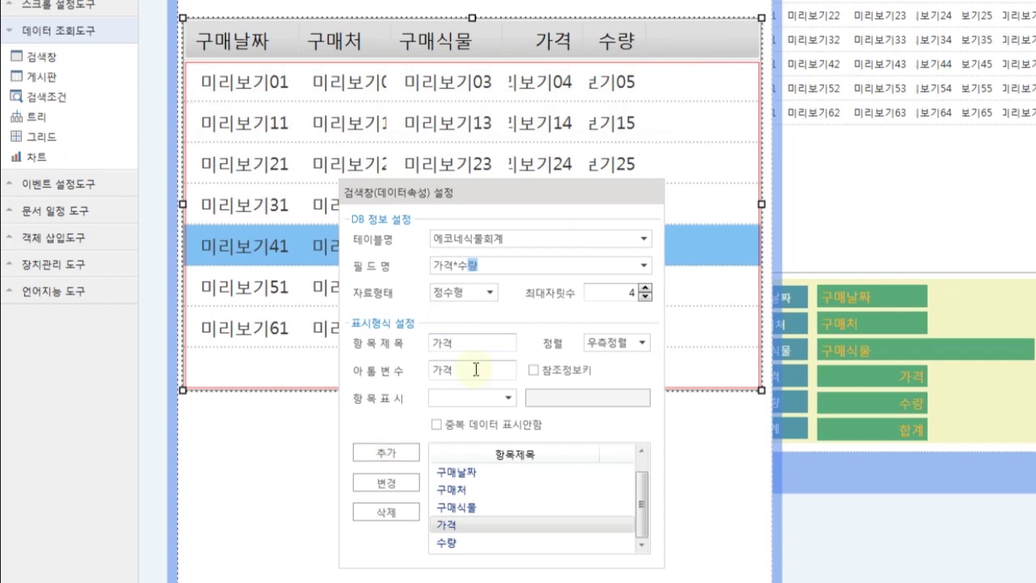
# Step: Set the item title and atom variable to 합계 and add it as a new item of the 검색창
pyautogui.doubleClick(444, 343)
pyautogui.write('합계')
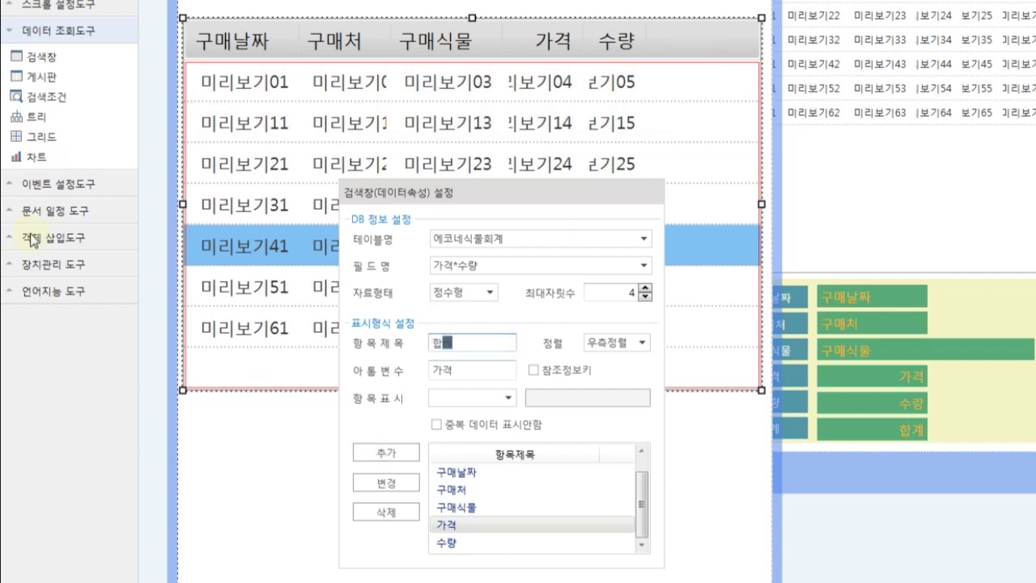
pyautogui.doubleClick(465, 371)
pyautogui.write('합계')
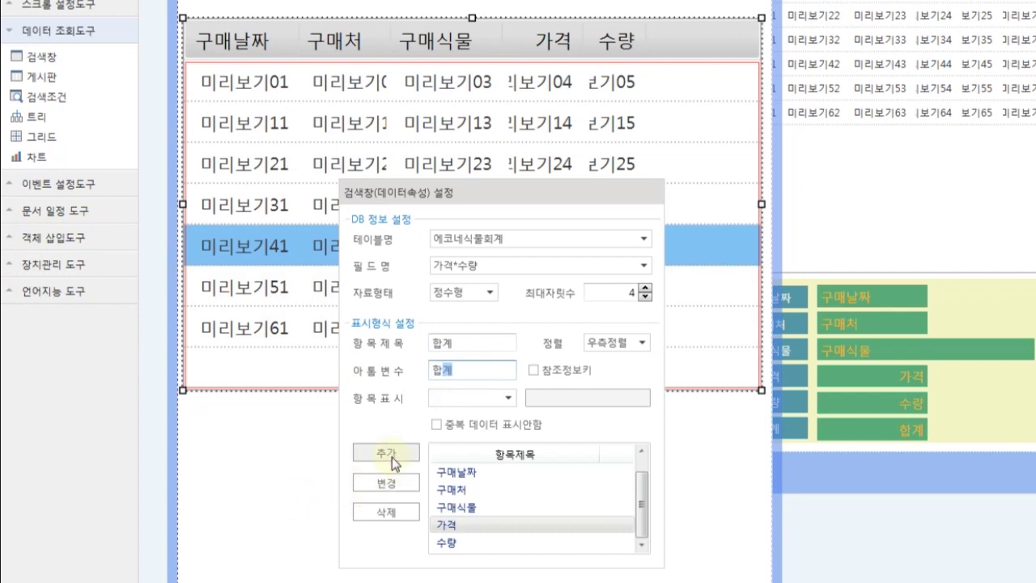
pyautogui.click(391, 454)
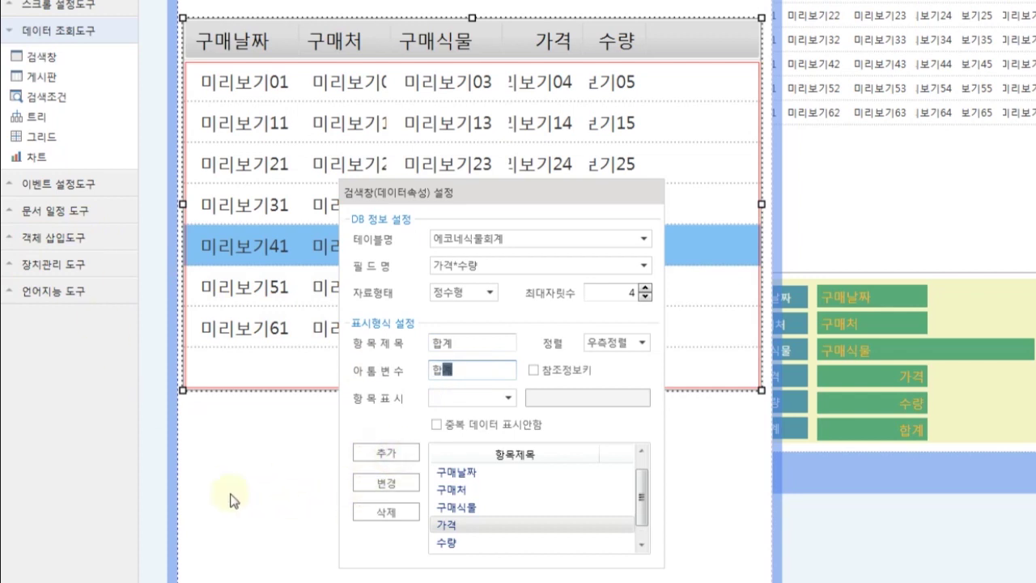
pyautogui.click(248, 459)
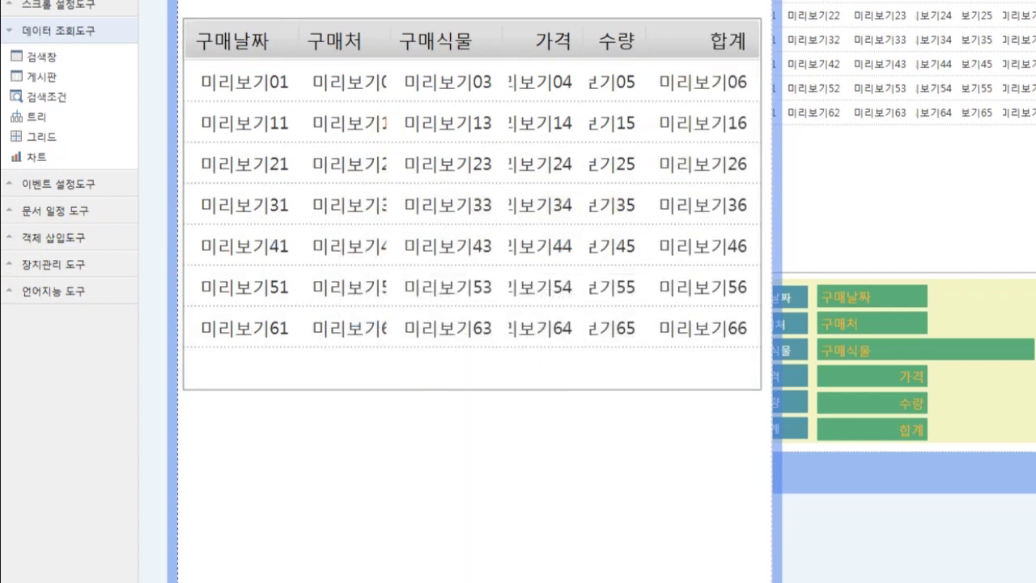
# Step: Test-run the form and look through the 합계 values of the listed purchase records
pyautogui.click(32, 63)
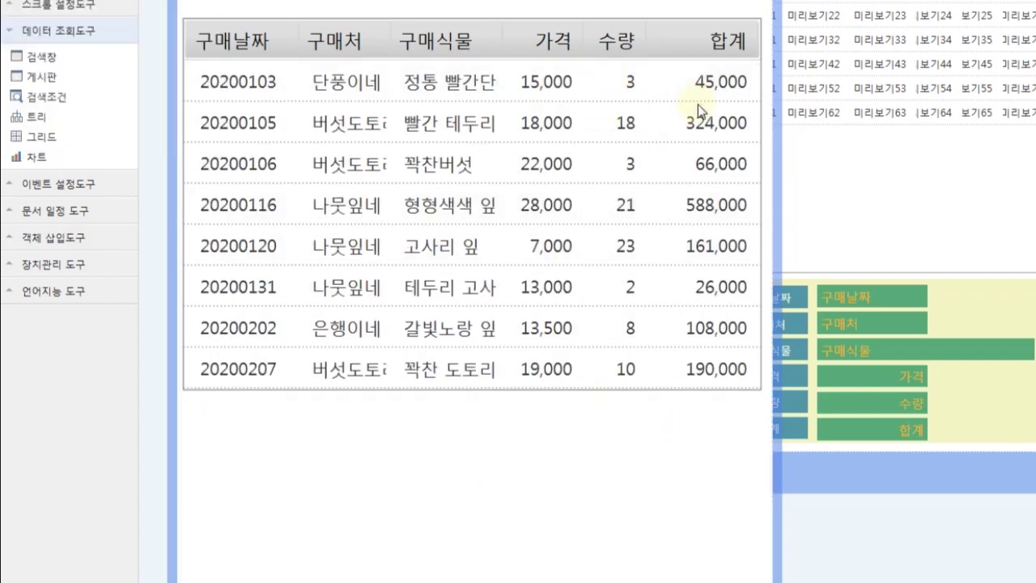
pyautogui.scroll(-3, 677, 170)
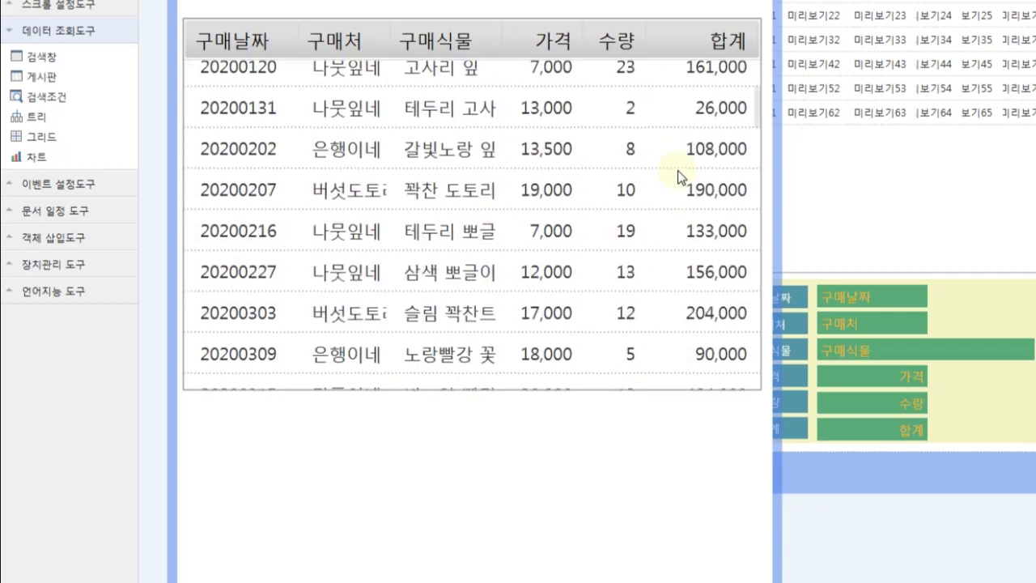
pyautogui.scroll(3, 672, 211)
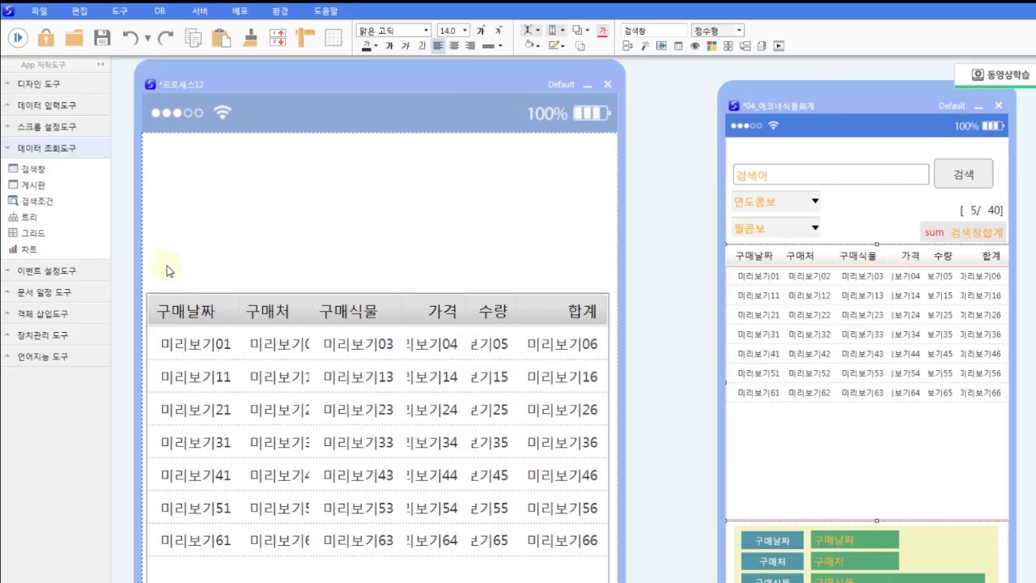
# Step: Place a 콤보박스 in the empty area above the 검색창 and name it 년도콤보
pyautogui.click(285, 266)
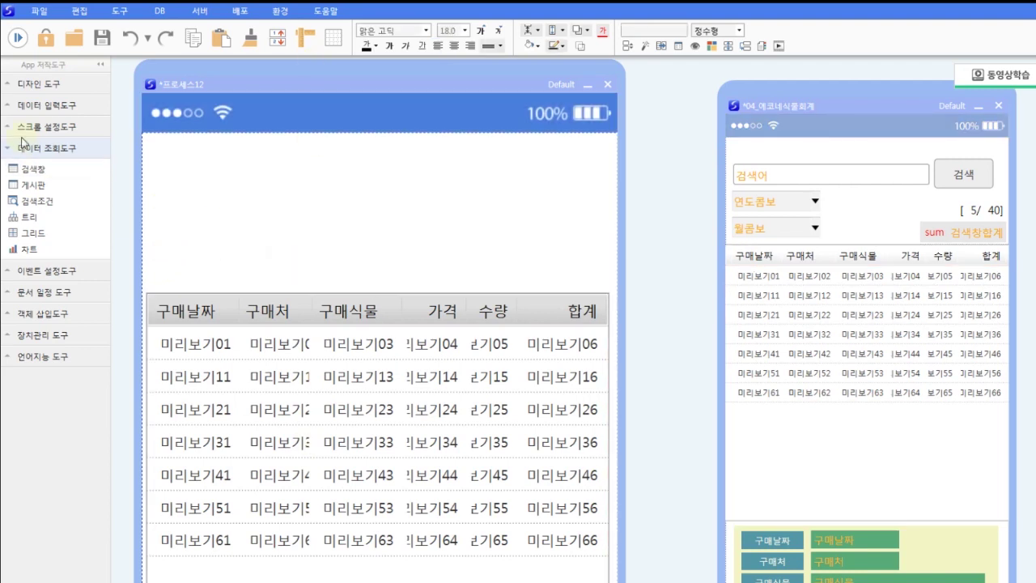
pyautogui.click(51, 107)
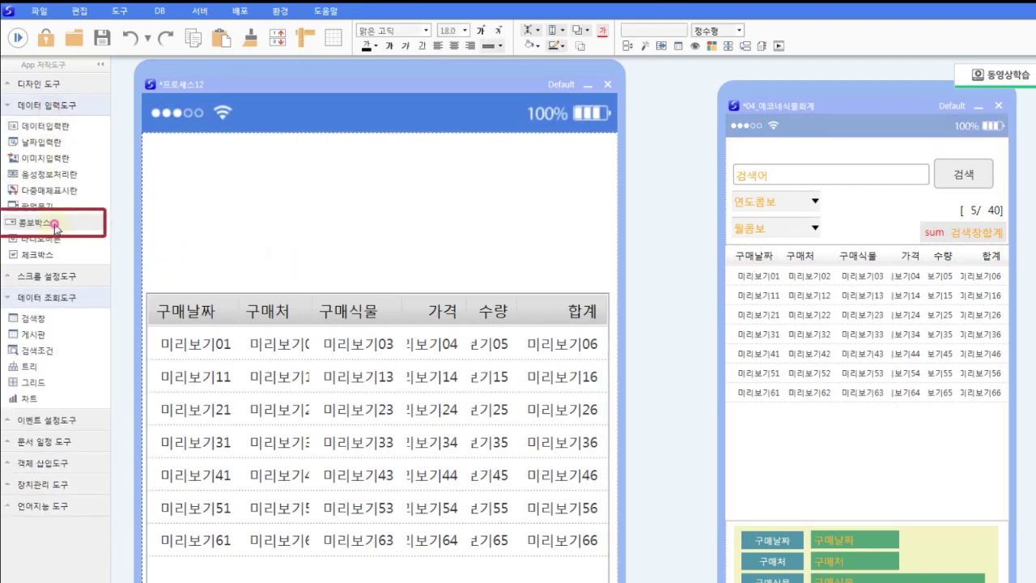
pyautogui.moveTo(54, 227); pyautogui.dragTo(228, 217)
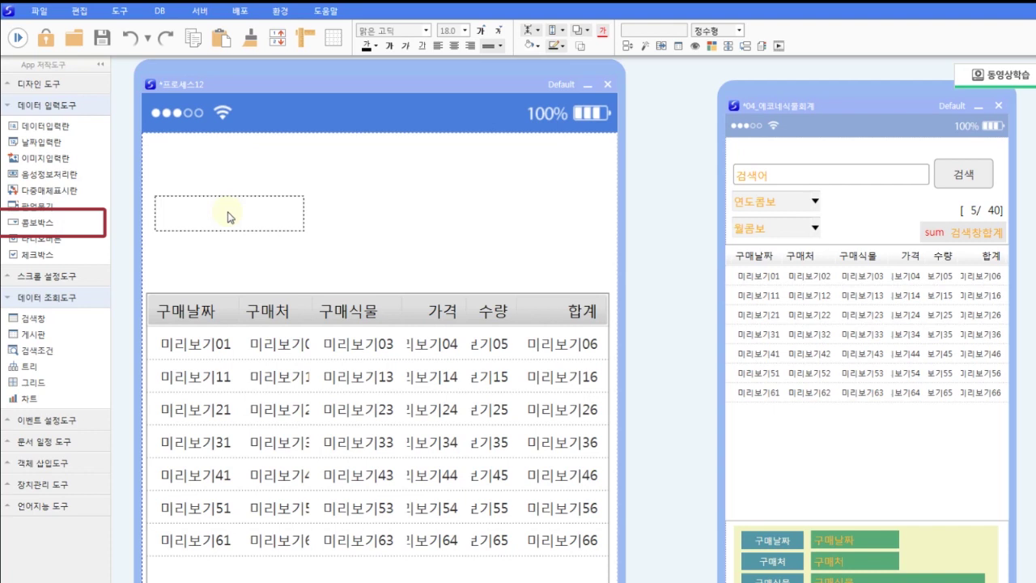
pyautogui.click(228, 213)
pyautogui.moveTo(661, 29); pyautogui.dragTo(427, 72)
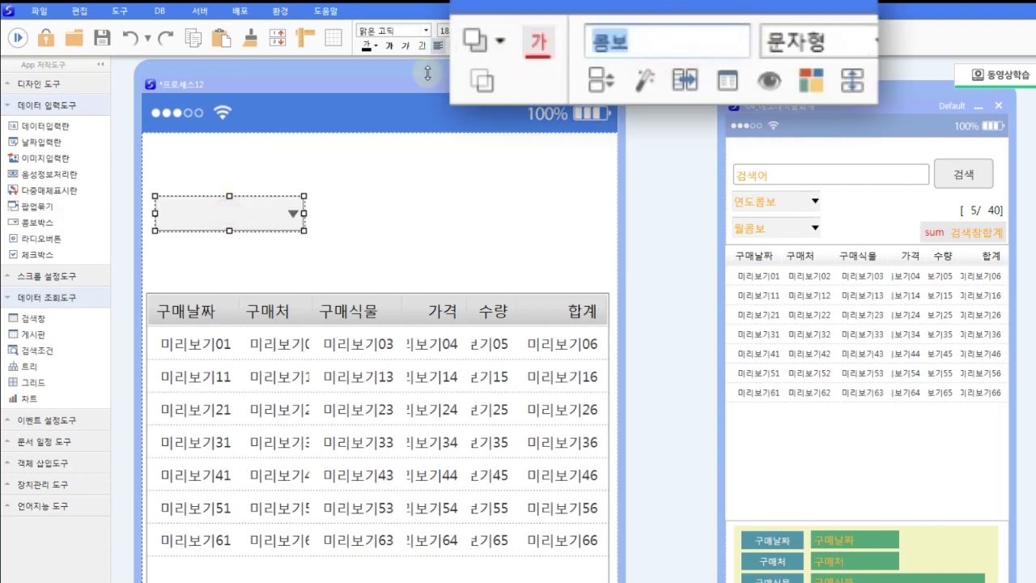
pyautogui.write('년도콤ㅂ')
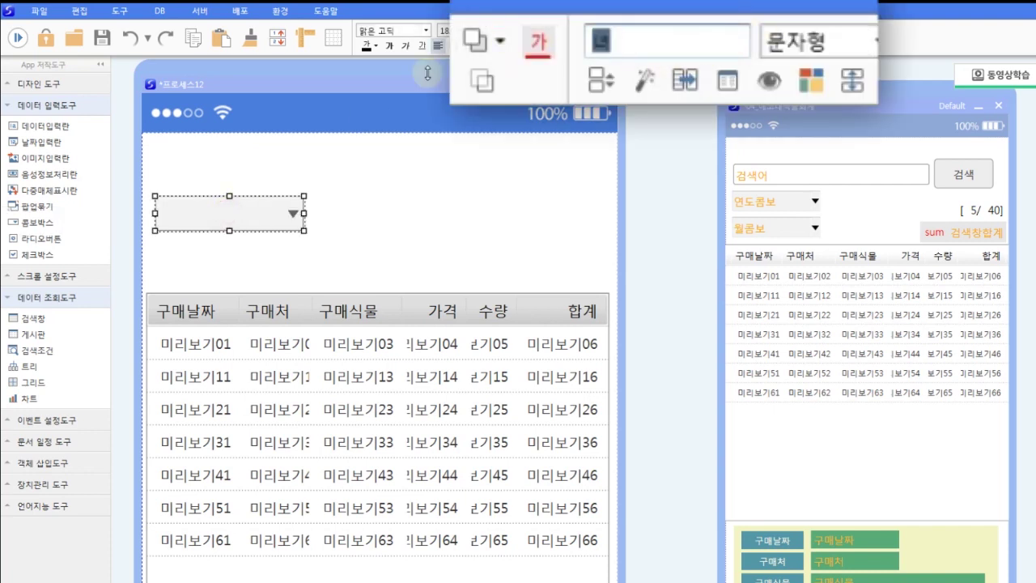
pyautogui.write('ㅗ')
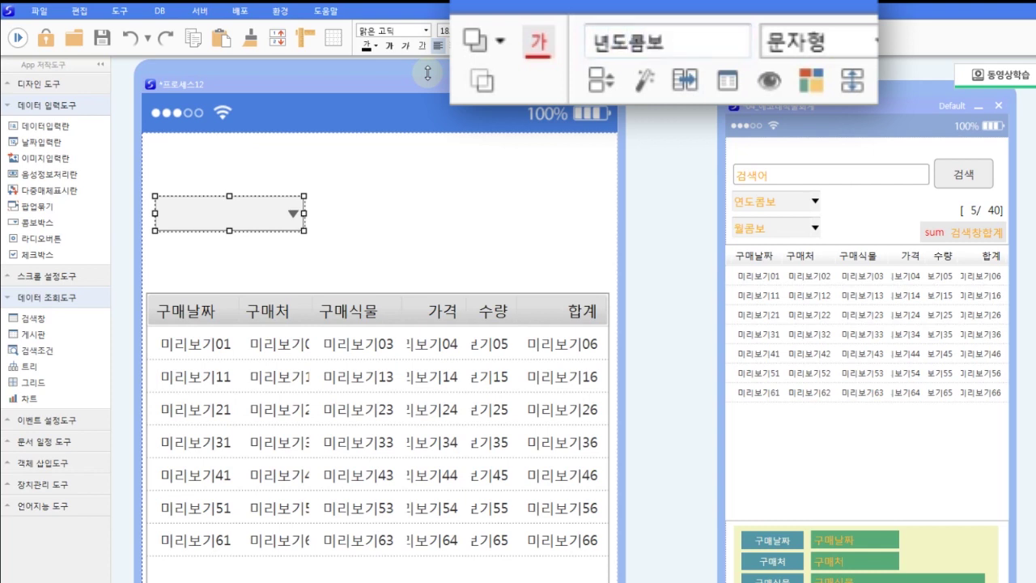
pyautogui.rightClick(206, 212)
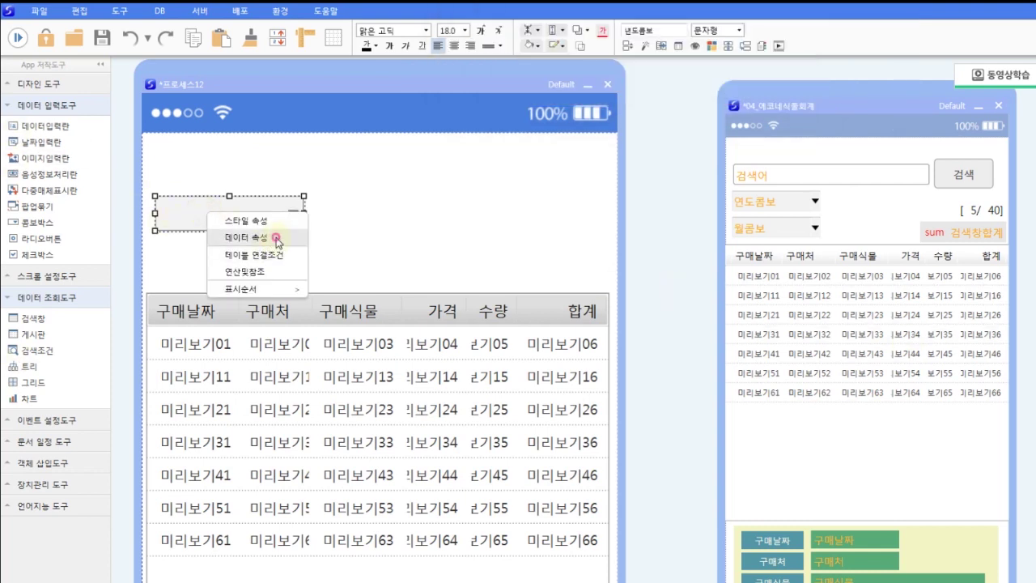
pyautogui.click(276, 238)
pyautogui.click(366, 198)
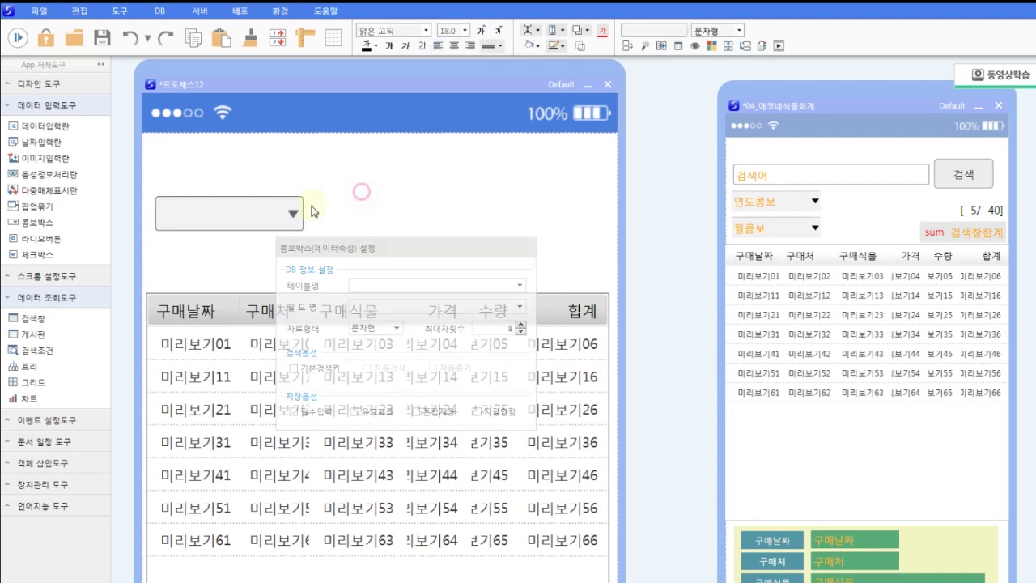
# Step: Set the 년도콤보 style attributes to the 자체정의 data source and add 2020 to its display data
pyautogui.doubleClick(272, 219)
pyautogui.moveTo(432, 243); pyautogui.dragTo(452, 212)
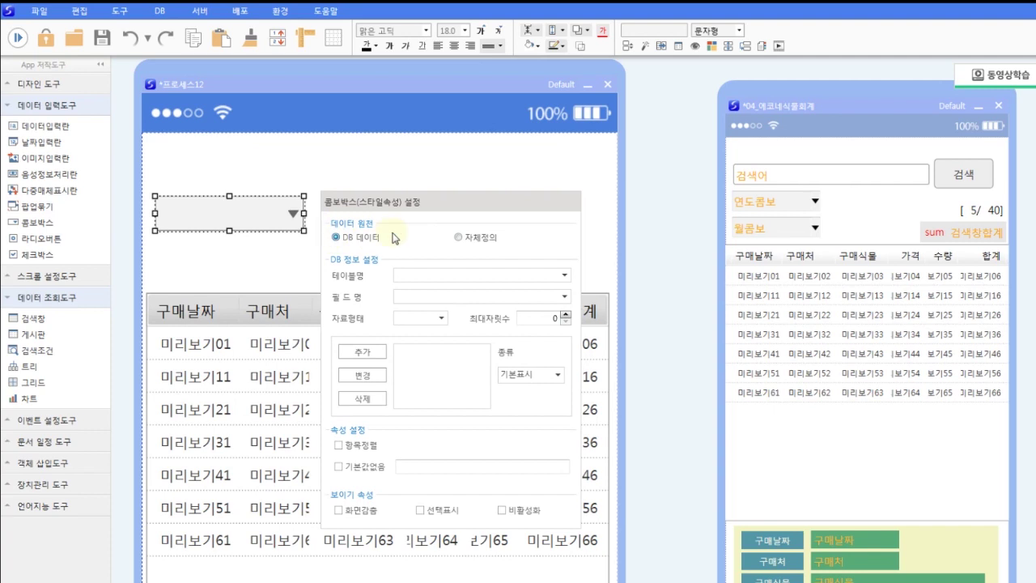
pyautogui.click(459, 239)
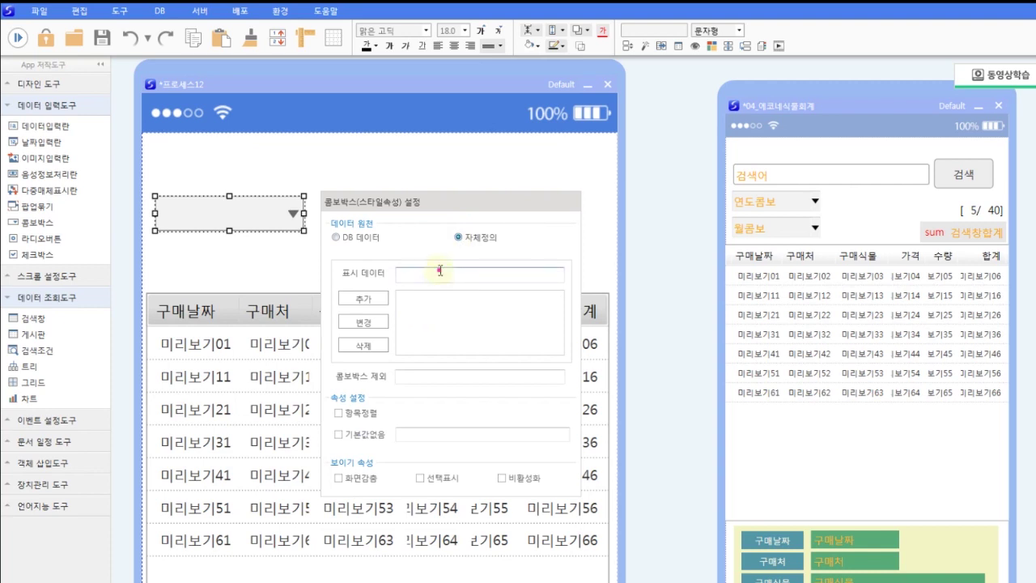
pyautogui.click(439, 272)
pyautogui.click(364, 299)
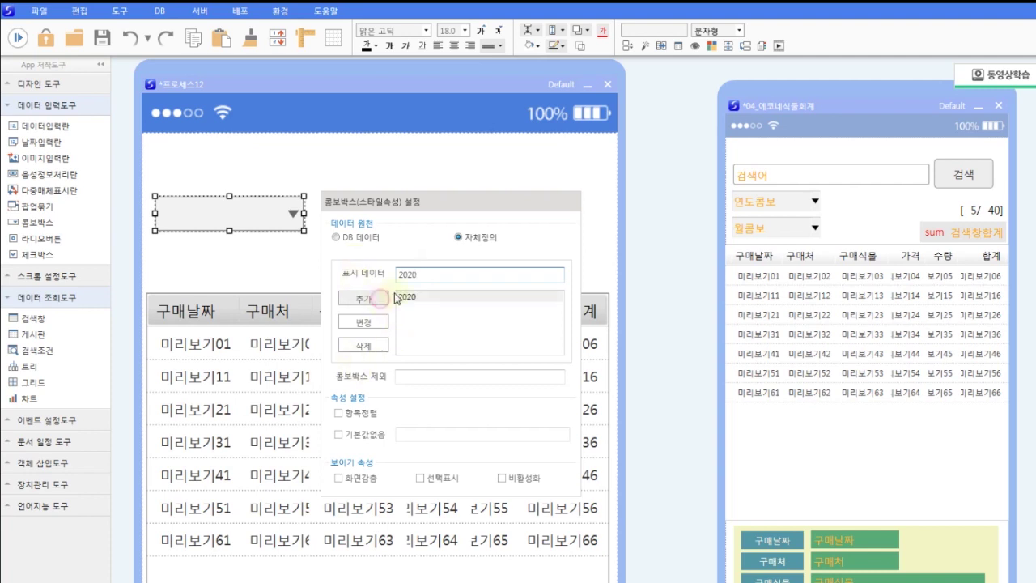
# Step: Add another year to the display data of the 년도콤보, close its settings and show the variable names on the form
pyautogui.doubleClick(419, 276)
pyautogui.write('20')
pyautogui.click(369, 305)
pyautogui.click(267, 257)
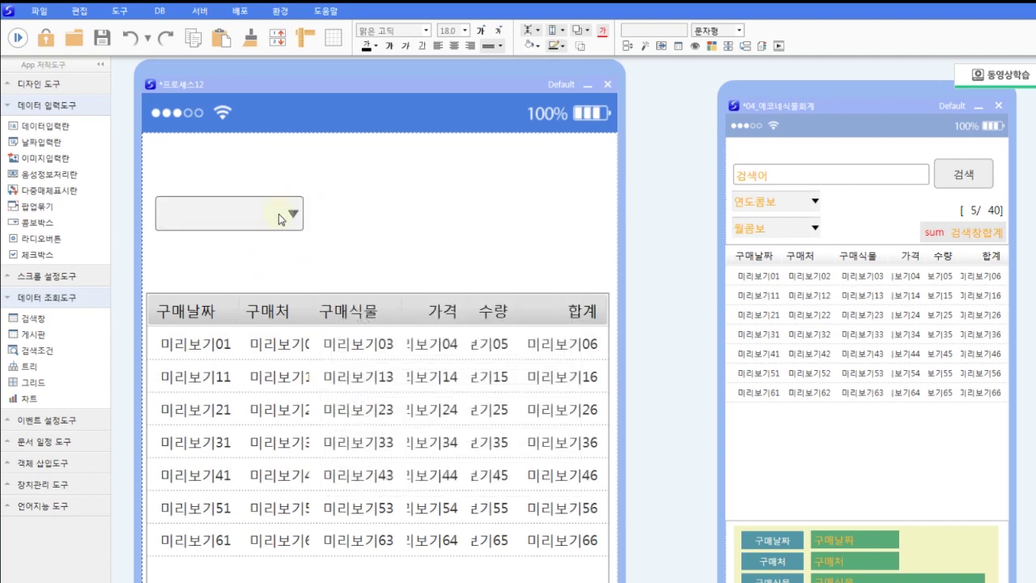
pyautogui.press('F3')
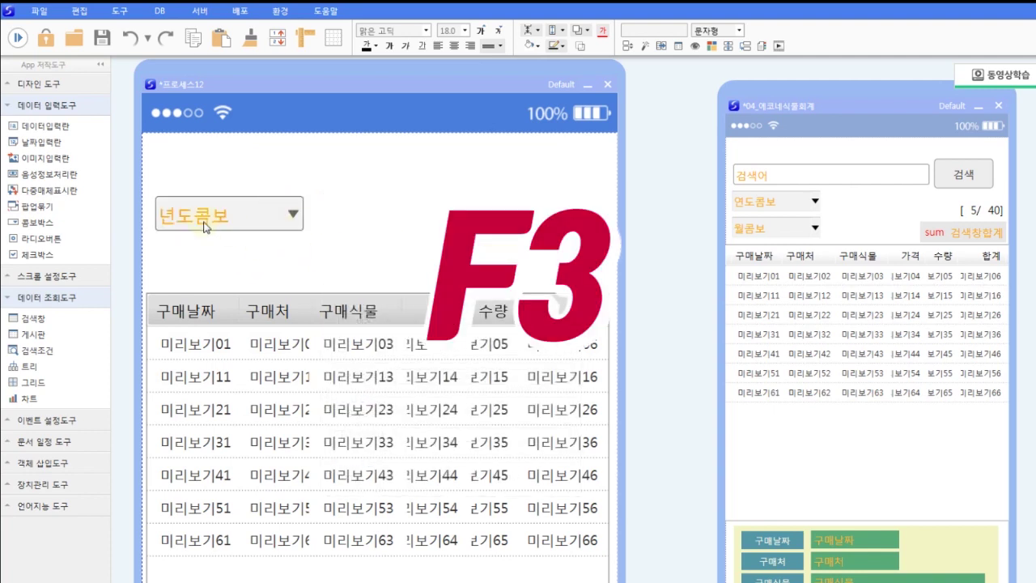
# Step: Duplicate the 년도콤보 directly below itself and name the copy 월콤보
pyautogui.click(206, 225)
pyautogui.hotkey('alt', 'Down')
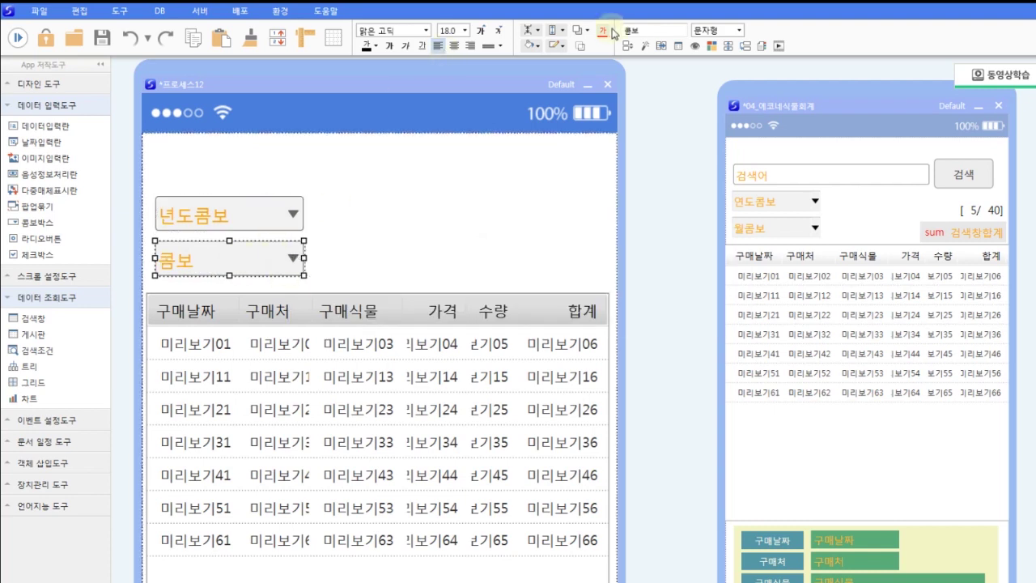
pyautogui.click(660, 30)
pyautogui.hotkey('ctrl', 'a')
pyautogui.write('월콤')
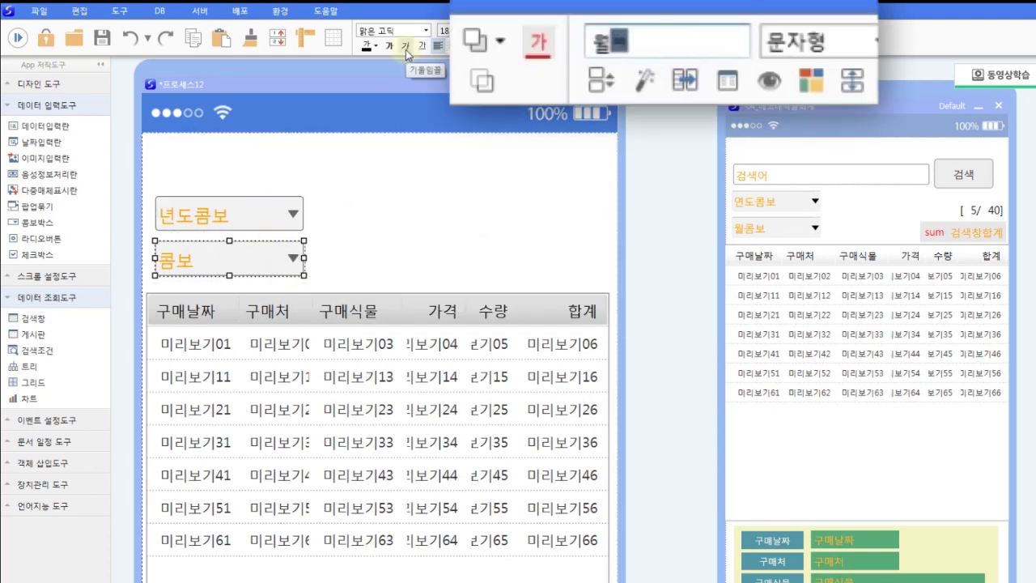
pyautogui.write('보')
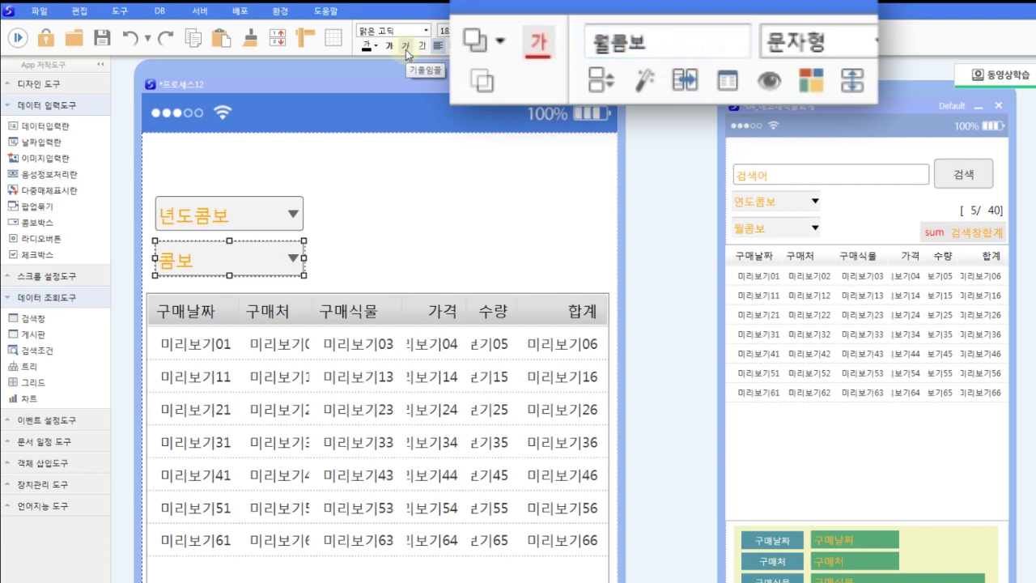
pyautogui.click(411, 233)
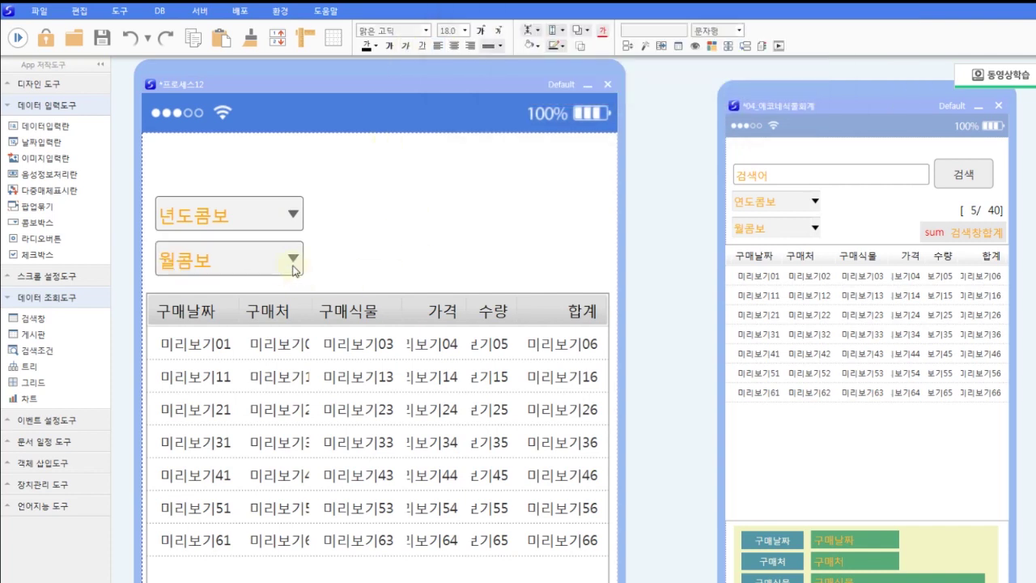
# Step: Open the style attributes of the 월콤보 and set its data source to 자체정의
pyautogui.rightClick(267, 267)
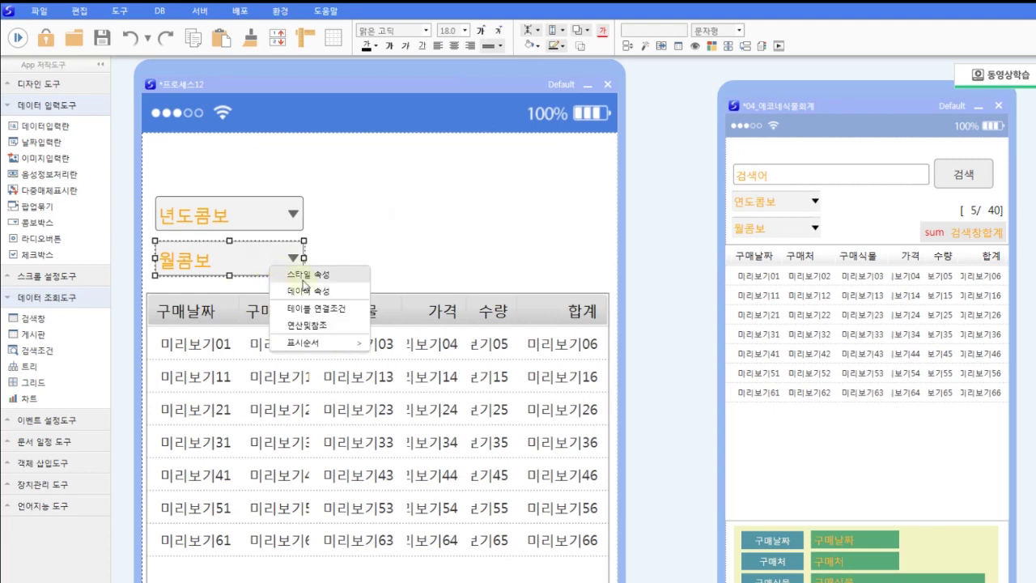
pyautogui.click(305, 278)
pyautogui.click(442, 326)
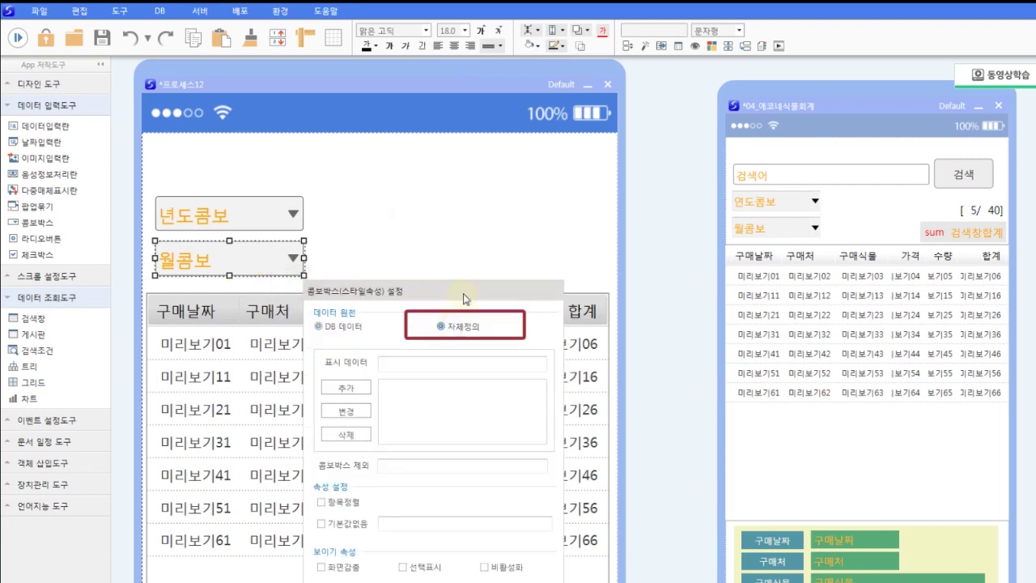
pyautogui.moveTo(462, 297); pyautogui.dragTo(476, 225)
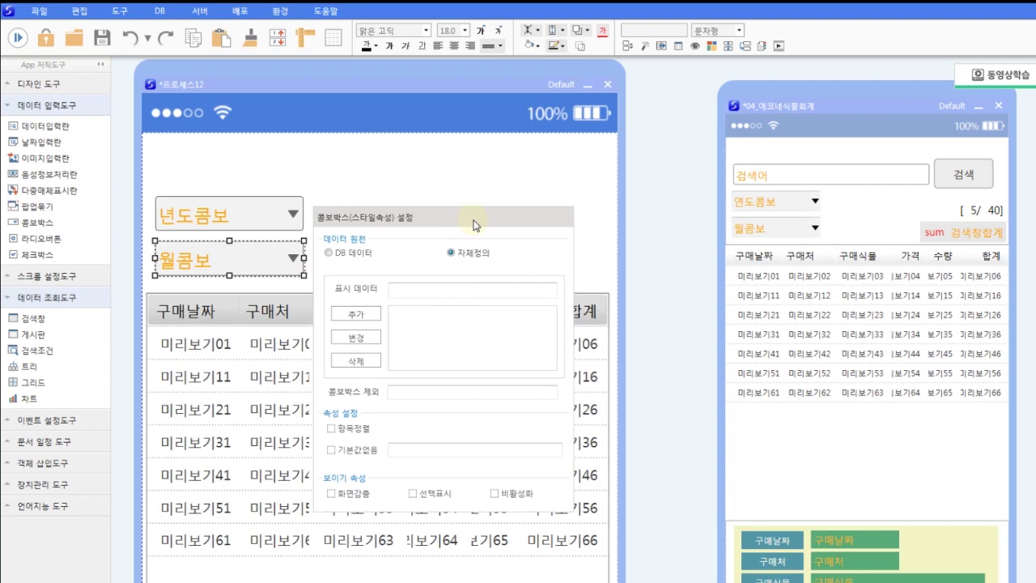
pyautogui.click(414, 293)
pyautogui.click(416, 395)
pyautogui.click(420, 294)
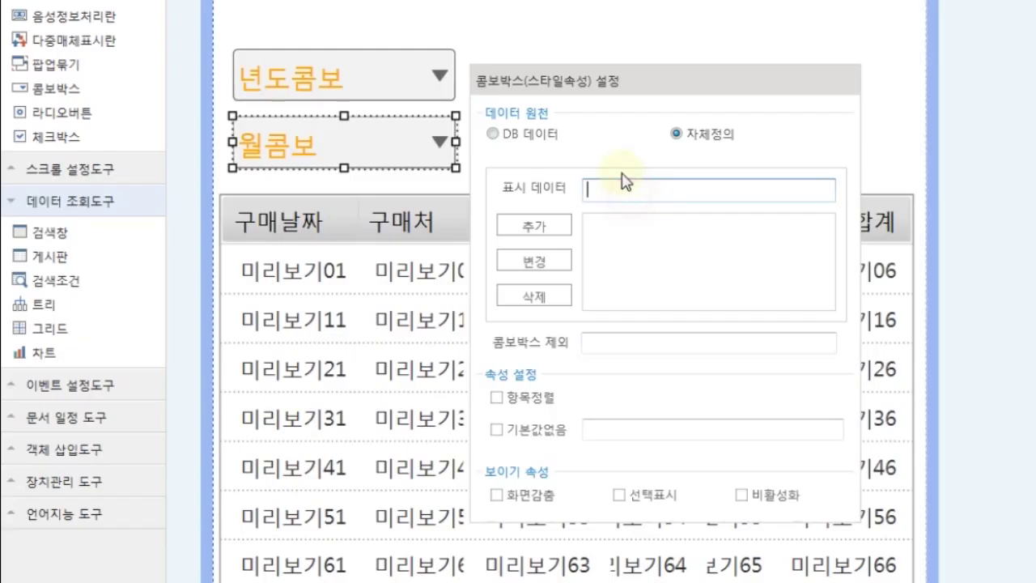
# Step: Add 00=전체보기 to the display data of the 월콤보 and test-run the form
pyautogui.write('00=전체보기')
pyautogui.click(546, 226)
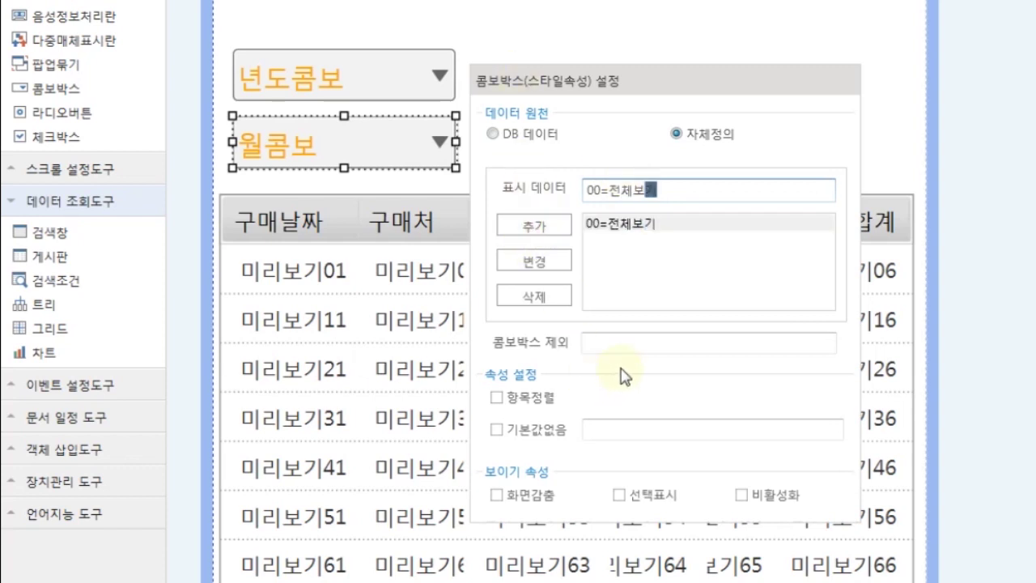
pyautogui.moveTo(602, 191); pyautogui.dragTo(662, 191)
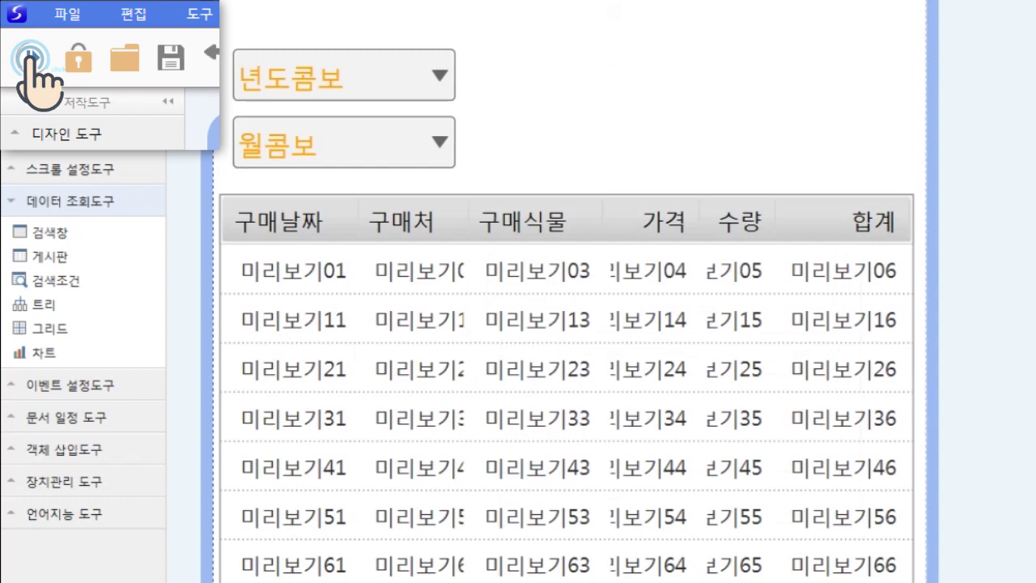
pyautogui.click(31, 60)
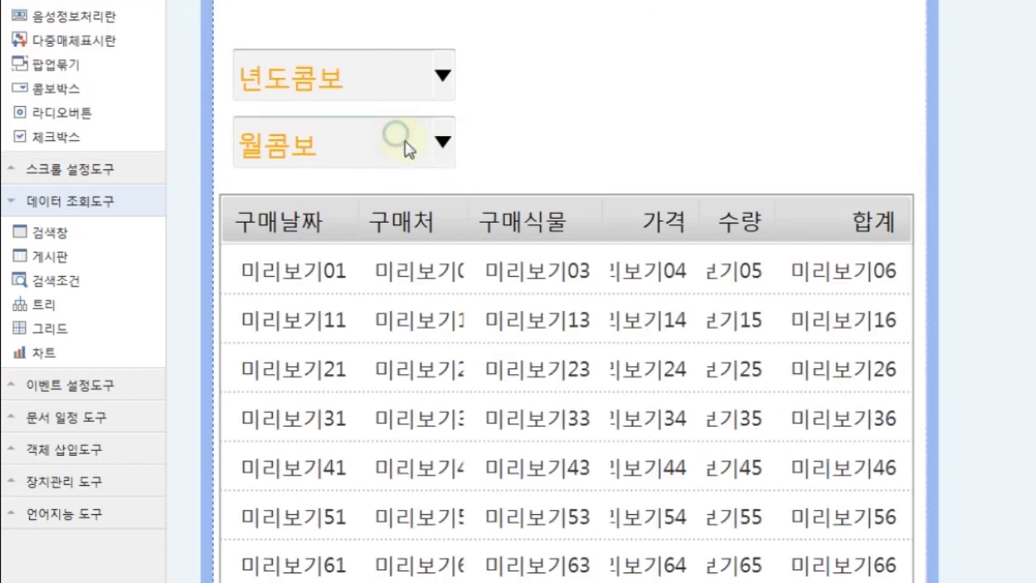
# Step: Reopen the style attributes of the 월콤보 and set 콤보박스 제외 to 1
pyautogui.rightClick(400, 139)
pyautogui.click(436, 158)
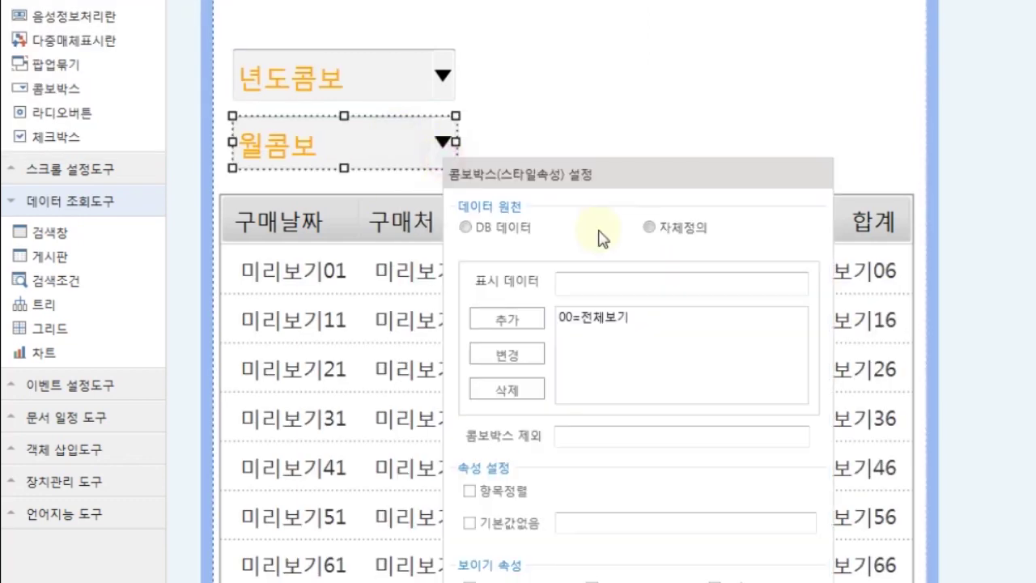
pyautogui.click(624, 317)
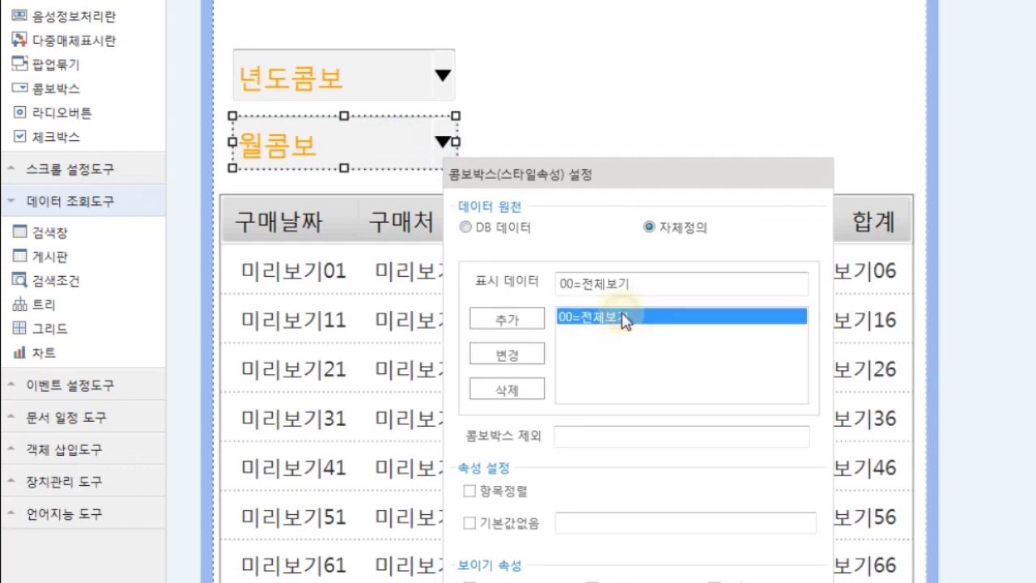
pyautogui.click(573, 437)
pyautogui.write('1')
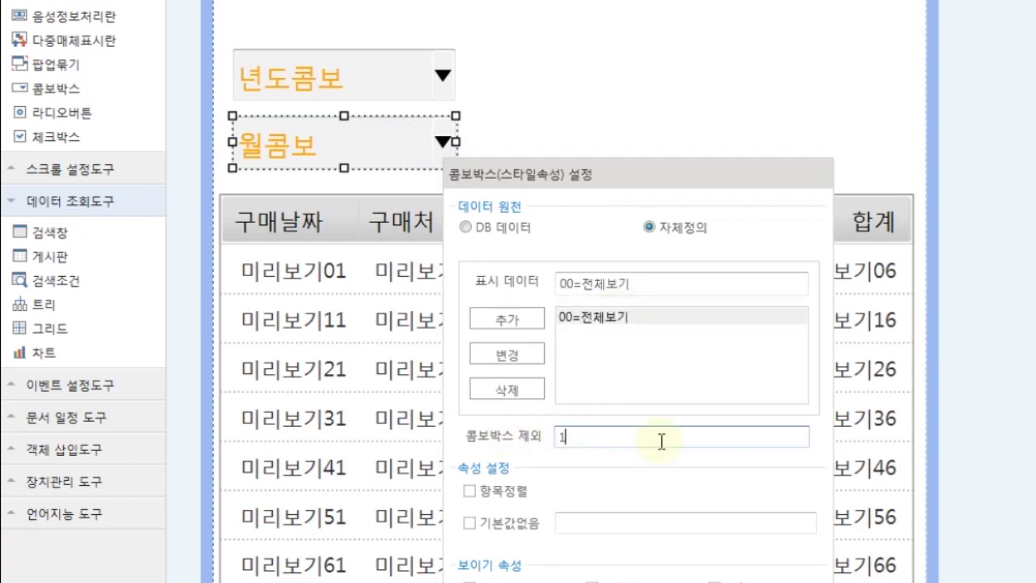
pyautogui.click(662, 101)
# Step: Test-run the form and check the purchase records listed for 2020 with 전체보기 in the 월콤보
pyautogui.click(35, 76)
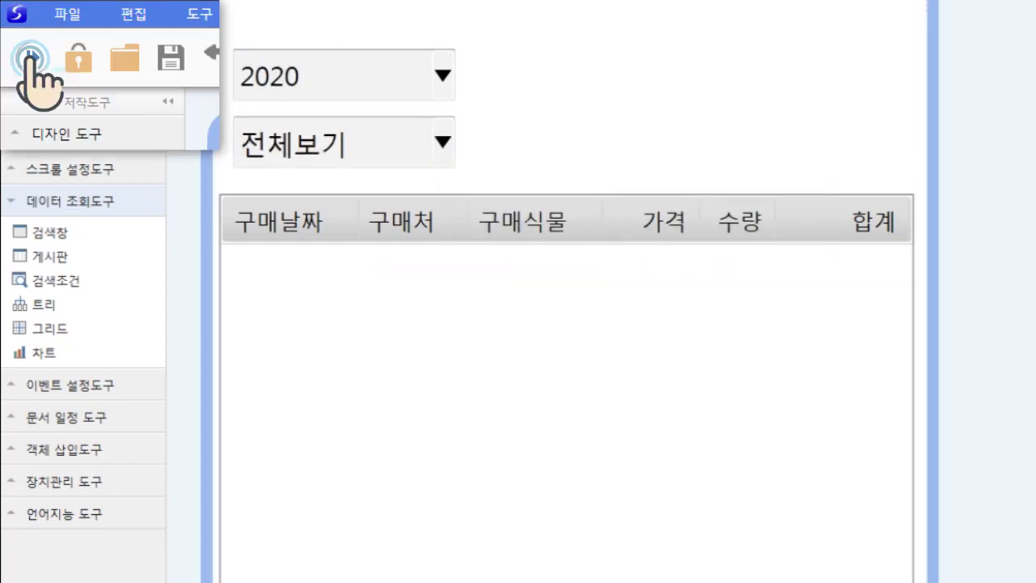
pyautogui.click(442, 142)
pyautogui.click(442, 143)
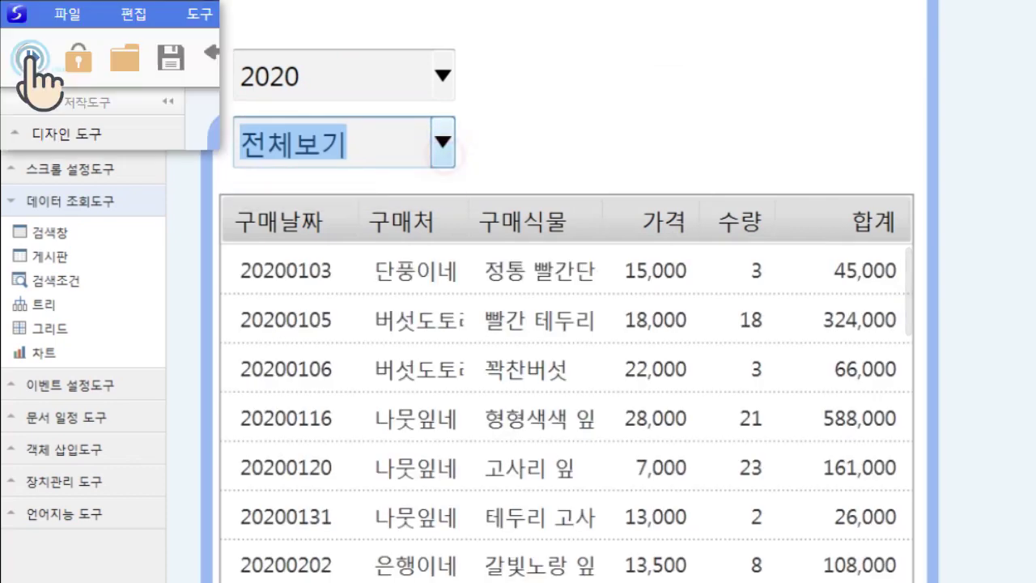
# Step: Reopen the style attributes of the 월콤보 and add 01=1월 to its display data
pyautogui.rightClick(407, 154)
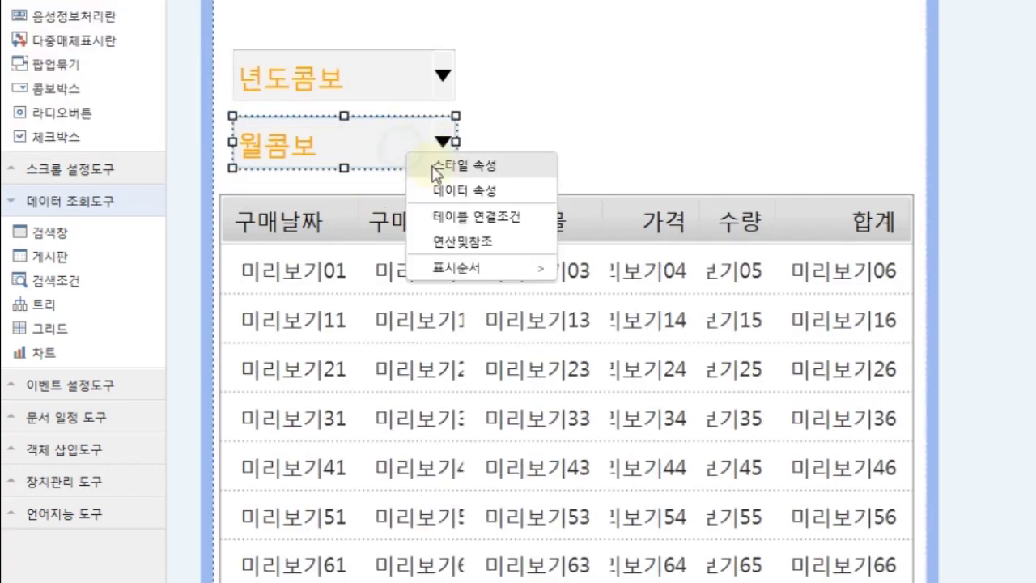
pyautogui.click(435, 170)
pyautogui.moveTo(608, 187); pyautogui.dragTo(673, 116)
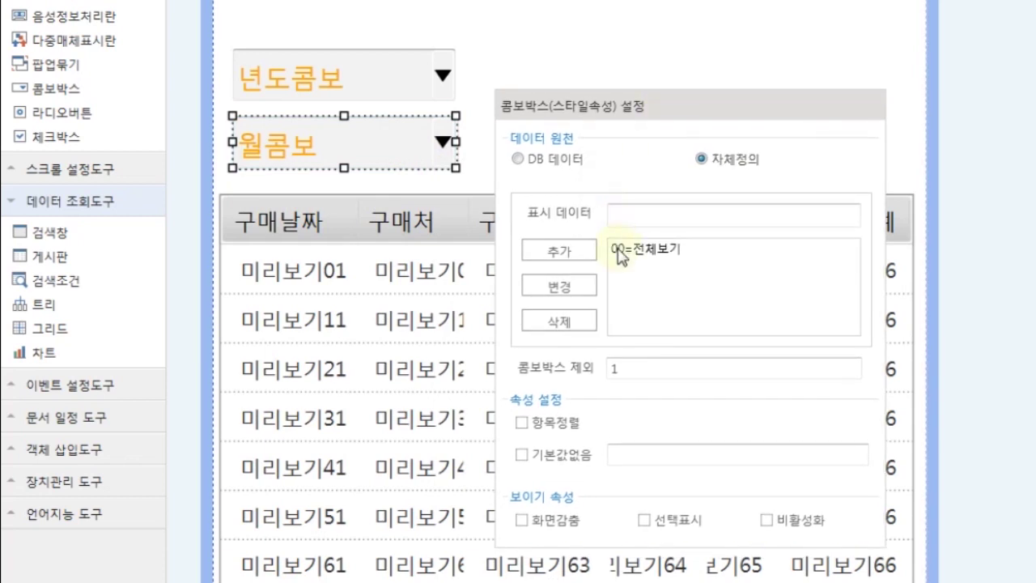
pyautogui.click(636, 214)
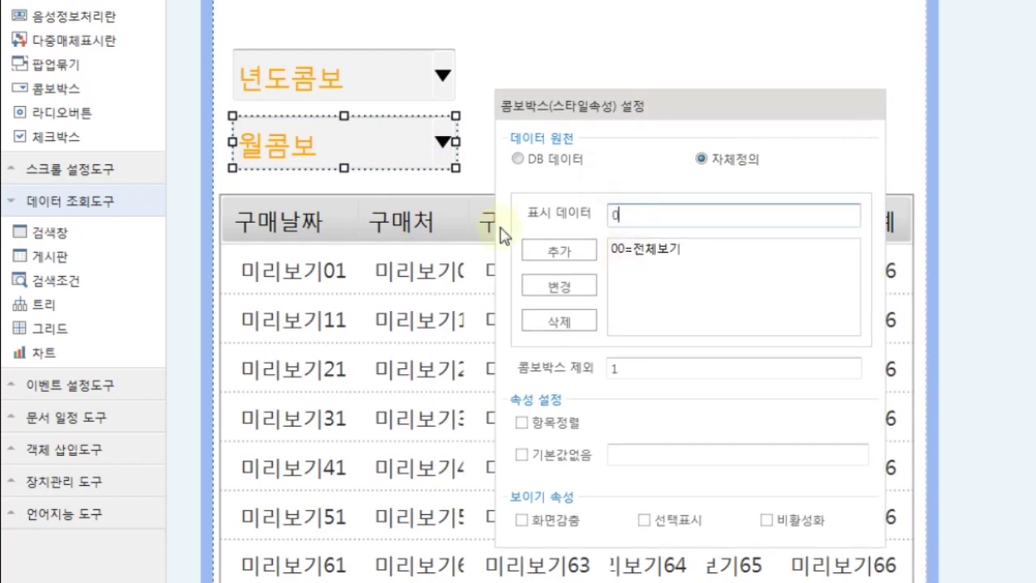
pyautogui.write('01=2')
pyautogui.press('BackSpace')
pyautogui.write('1월')
pyautogui.click(536, 249)
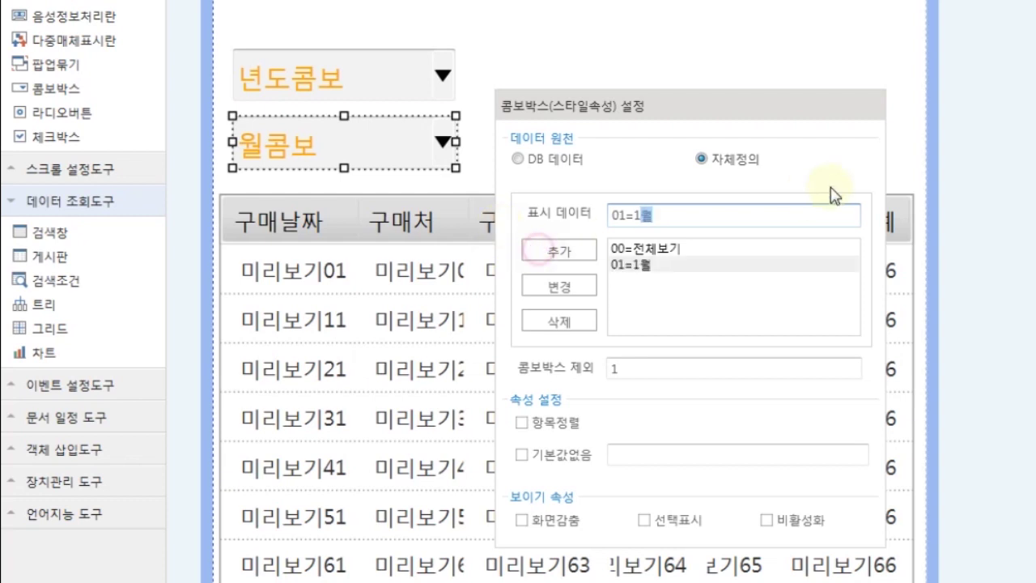
# Step: Add 02=2월 to the display data of the 월콤보
pyautogui.moveTo(666, 214); pyautogui.dragTo(379, 241)
pyautogui.write('02=')
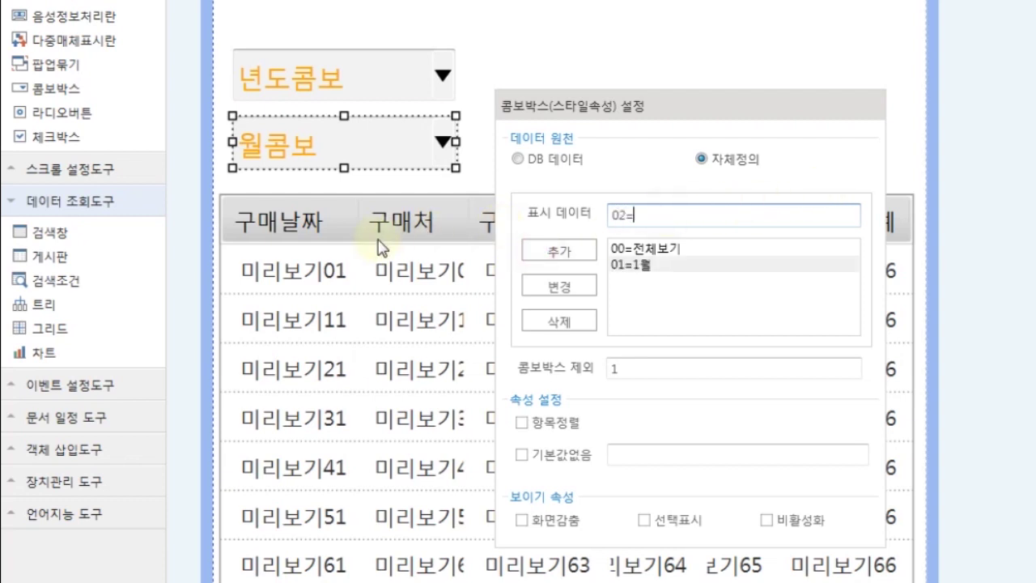
pyautogui.write('2월')
pyautogui.click(584, 251)
pyautogui.moveTo(690, 220); pyautogui.dragTo(550, 220)
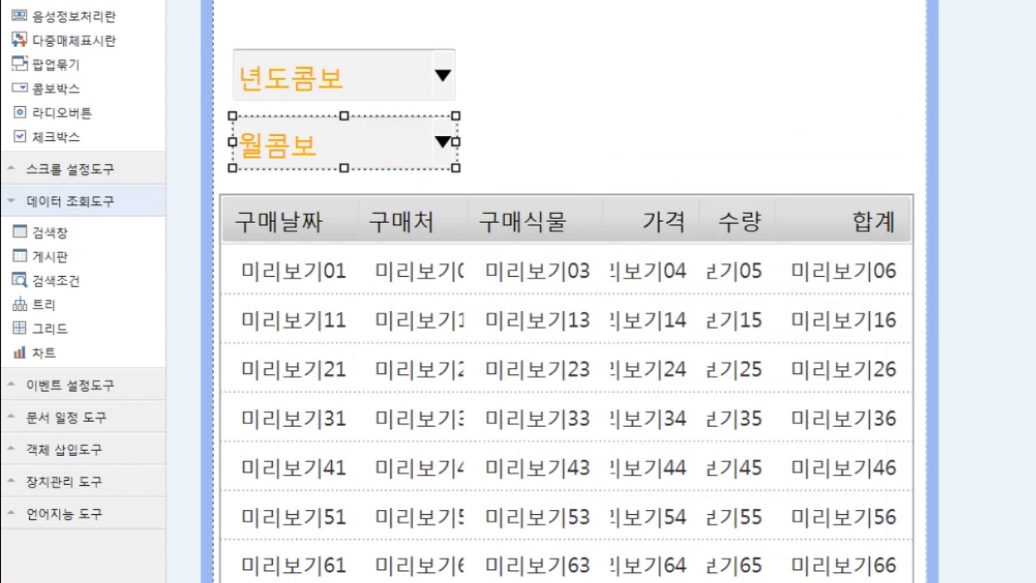
# Step: Replace the 월콤보 with the copied ready-made 월콤보 and place it directly below the 년도콤보
pyautogui.press('Delete')
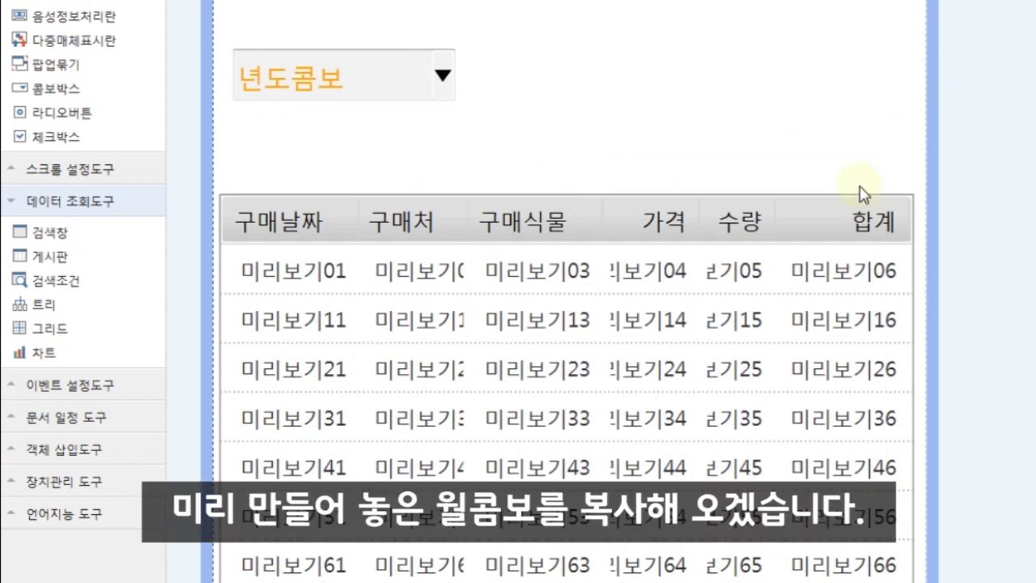
pyautogui.hotkey('ctrl', 'v')
pyautogui.moveTo(391, 176); pyautogui.dragTo(394, 131)
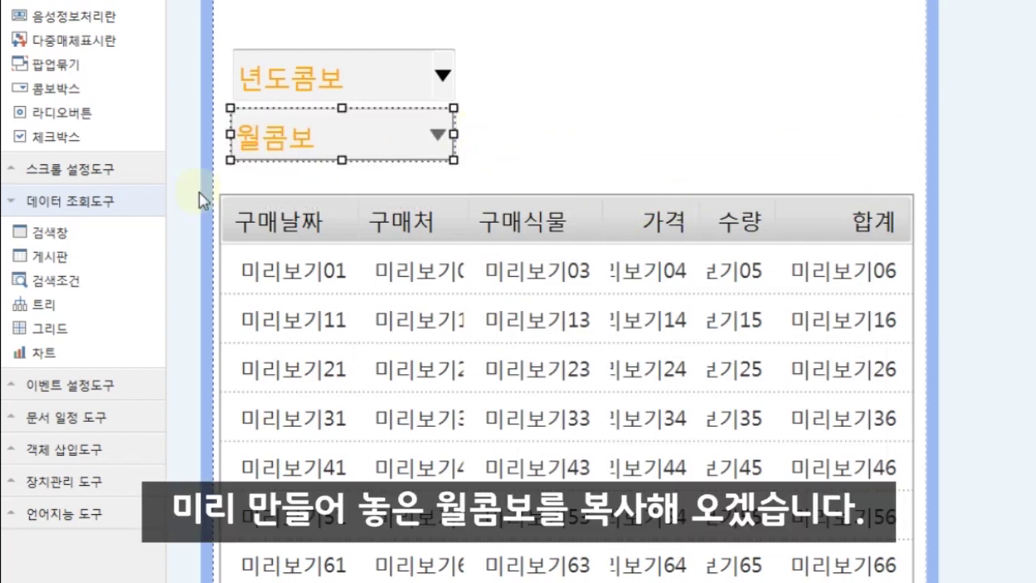
# Step: Examine the pasted 월콤보's style attributes: the month entries up to 12=12월, 콤보박스 제외 and the 기본값없음 text
pyautogui.rightClick(296, 145)
pyautogui.click(350, 149)
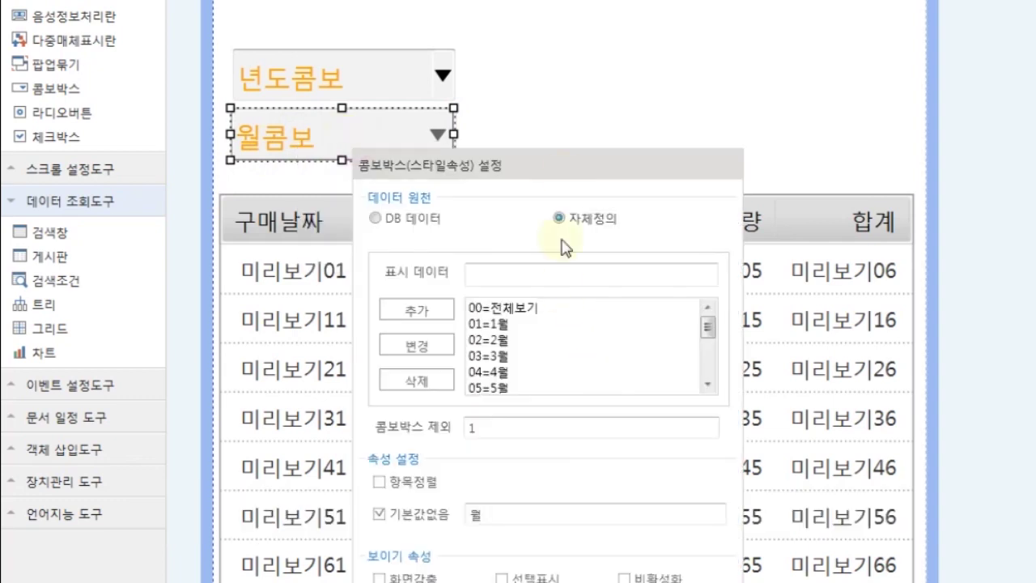
pyautogui.moveTo(602, 158); pyautogui.dragTo(760, 10)
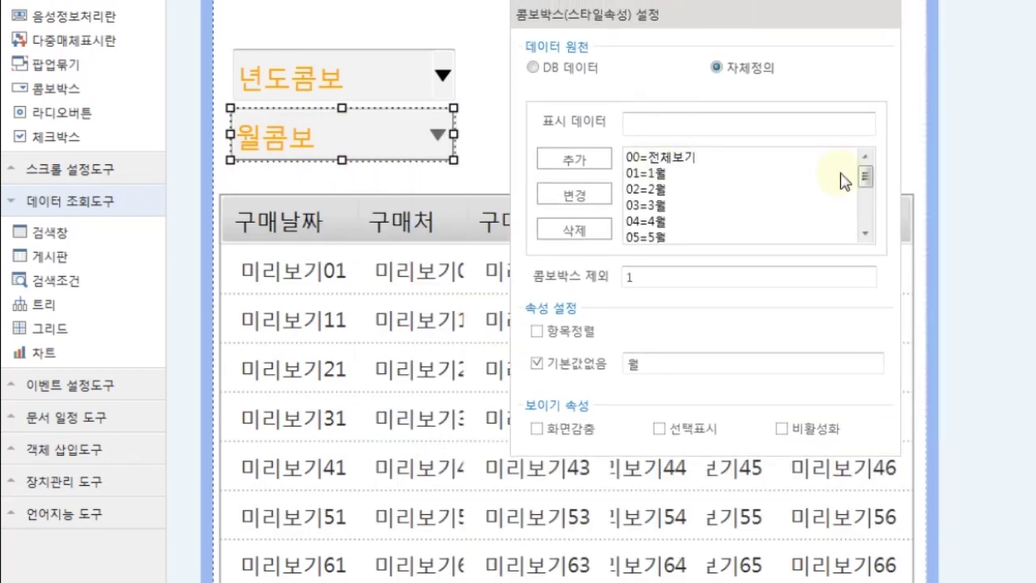
pyautogui.moveTo(866, 171); pyautogui.dragTo(865, 216)
pyautogui.click(657, 225)
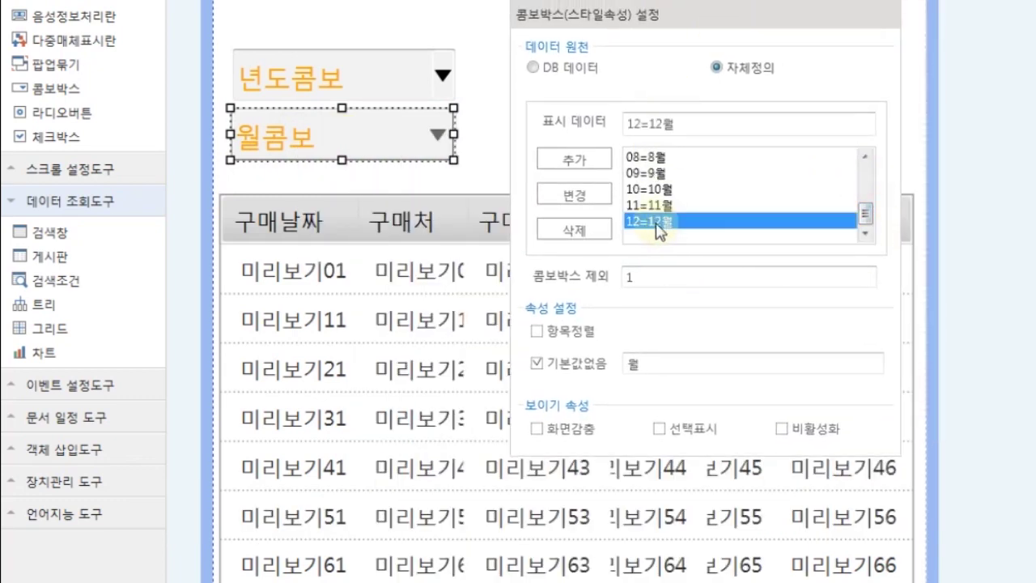
pyautogui.click(637, 278)
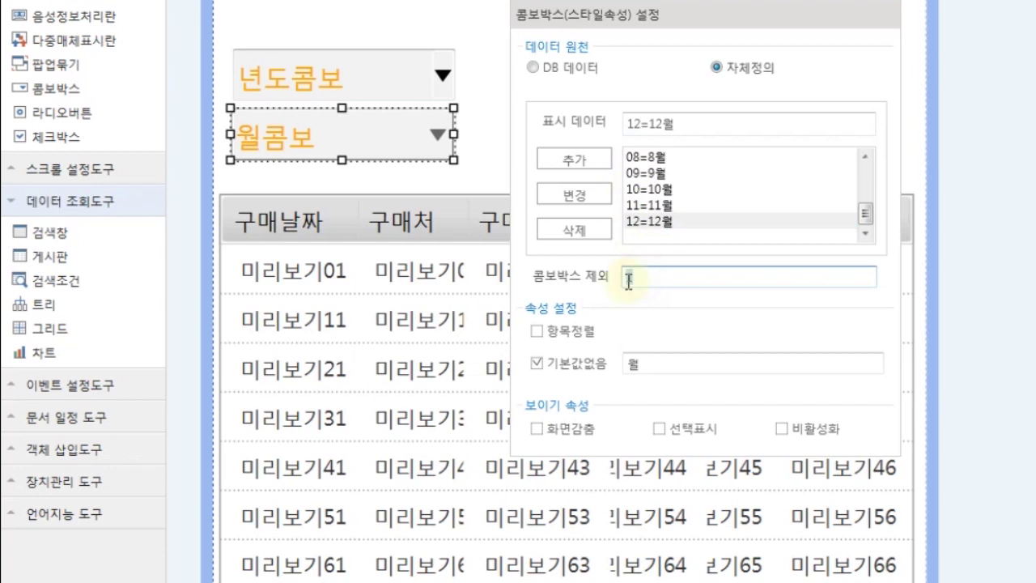
pyautogui.moveTo(864, 211); pyautogui.dragTo(870, 167)
pyautogui.click(870, 167)
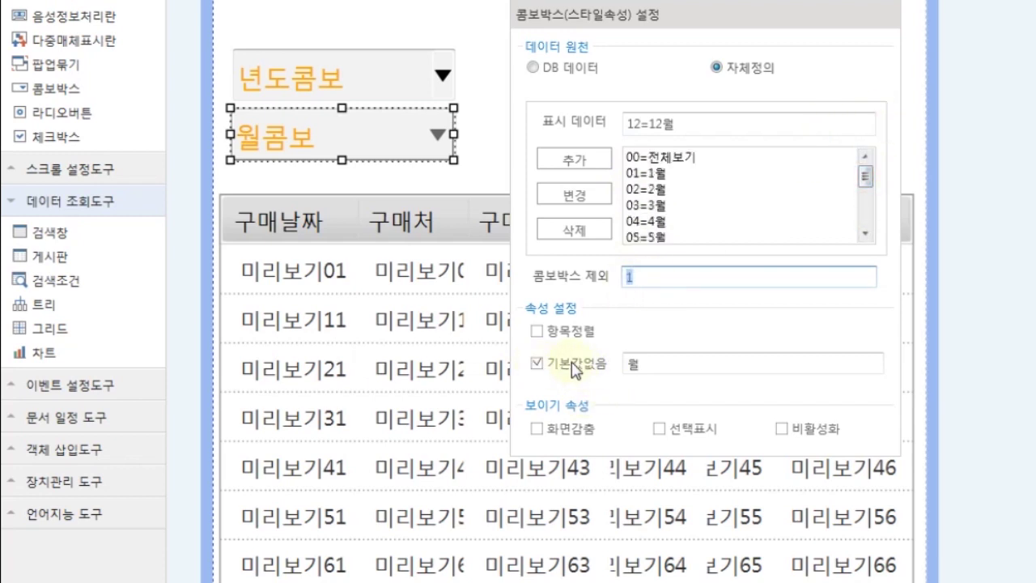
pyautogui.click(696, 367)
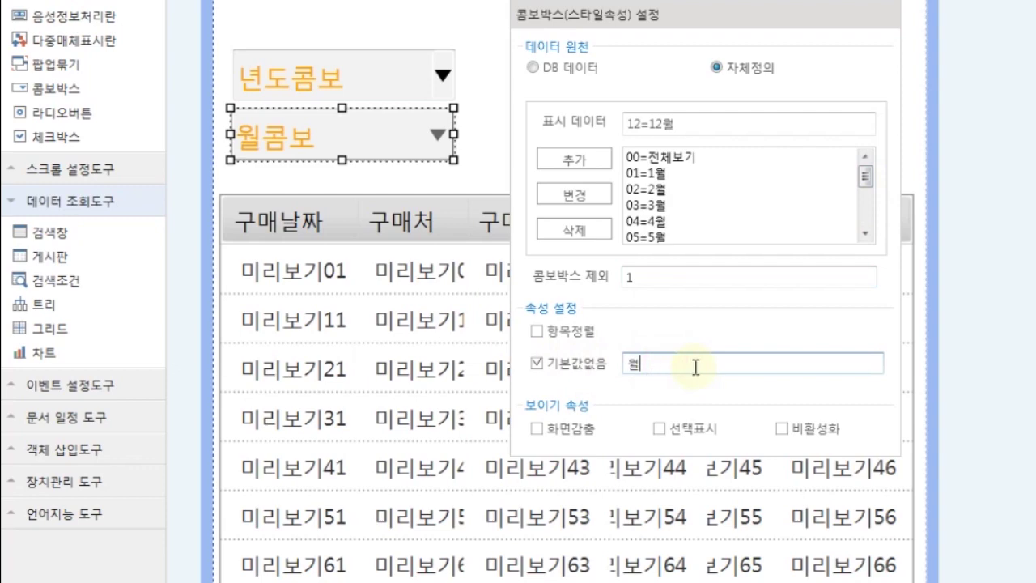
# Step: In the 년도콤보's style attributes, delete 2020 from the display data and add it again below 2021
pyautogui.click(346, 75)
pyautogui.rightClick(347, 77)
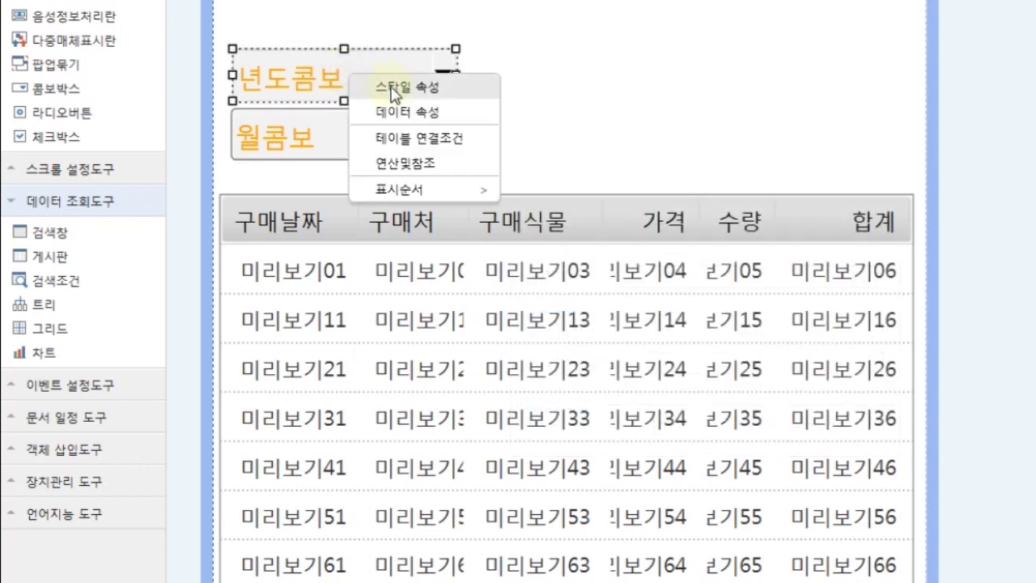
pyautogui.click(397, 88)
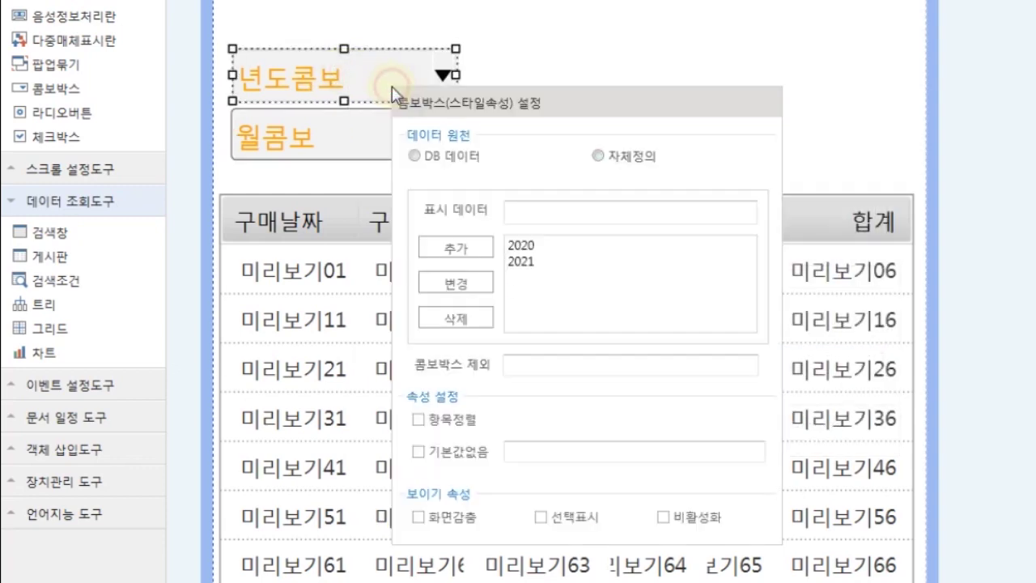
pyautogui.click(523, 261)
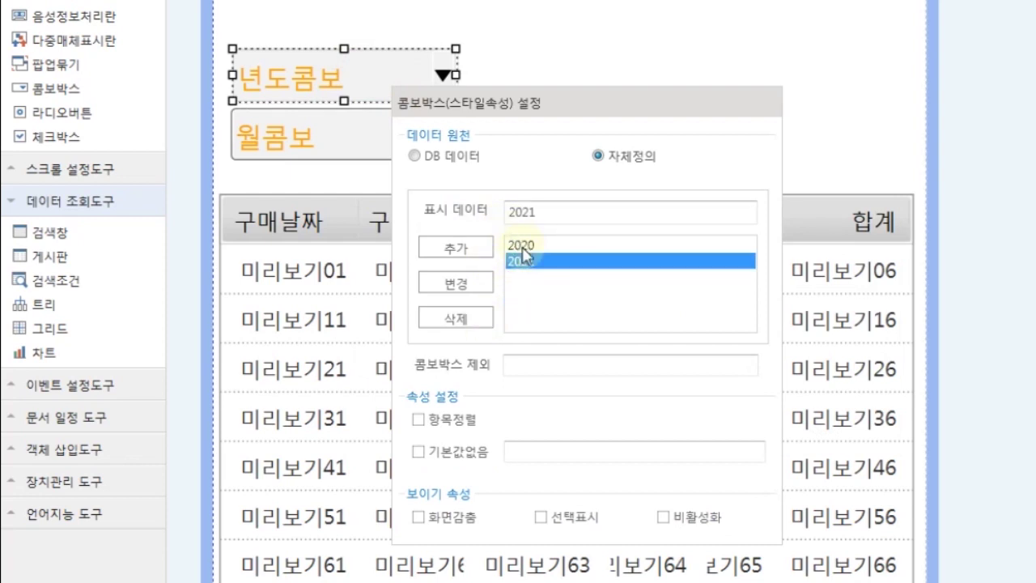
pyautogui.click(522, 244)
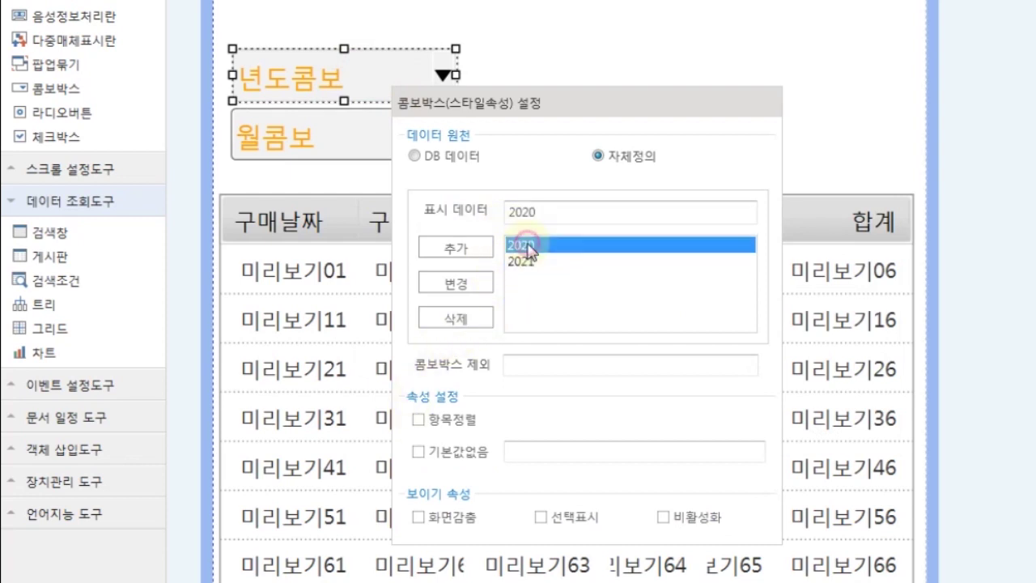
pyautogui.click(455, 318)
pyautogui.doubleClick(568, 210)
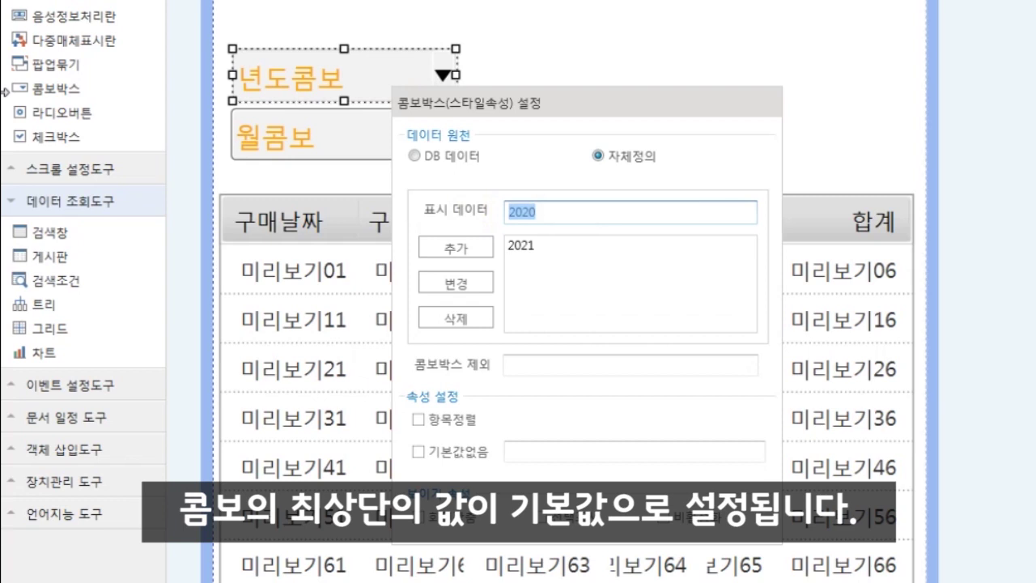
pyautogui.write('20')
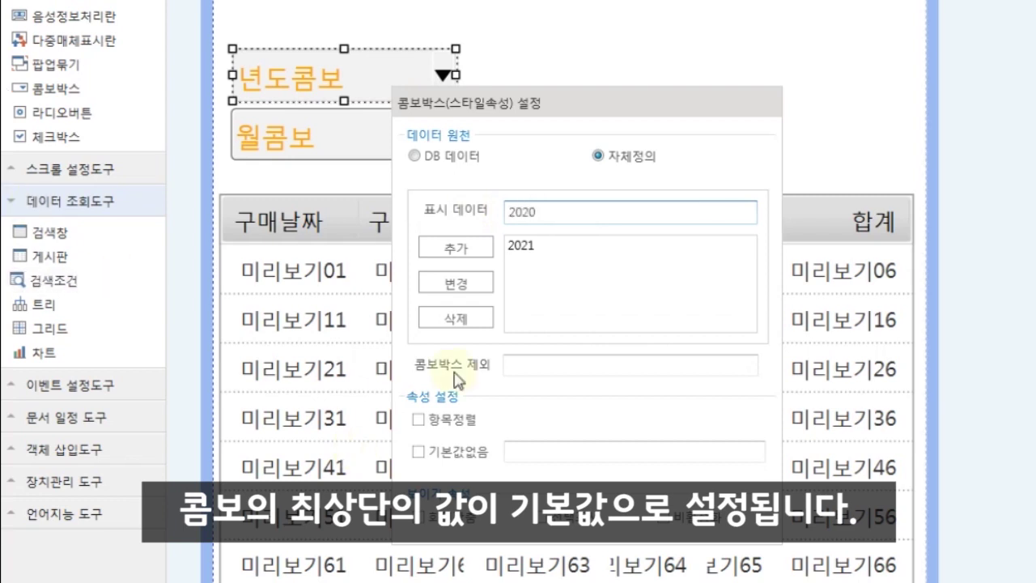
pyautogui.click(444, 248)
pyautogui.click(534, 245)
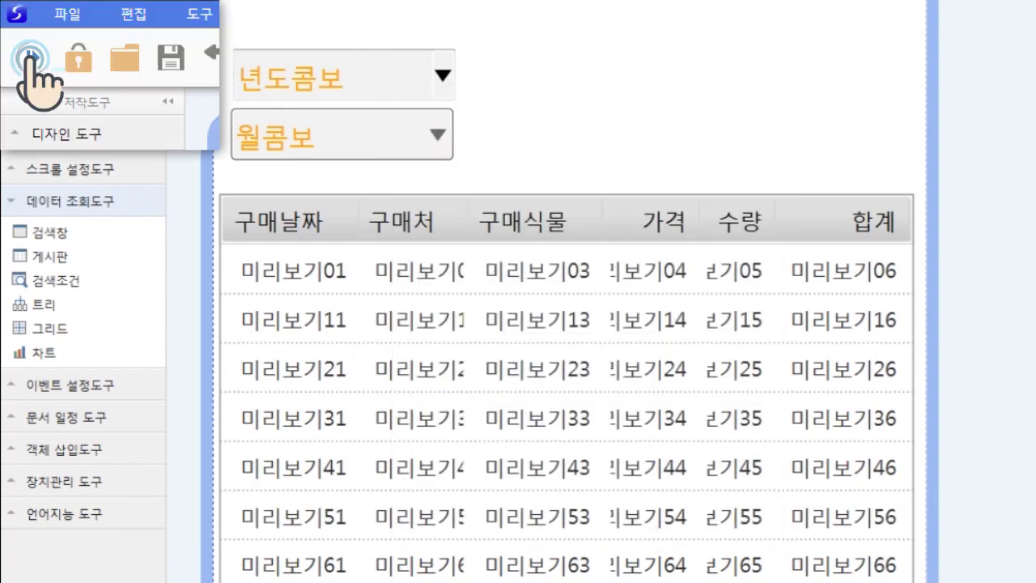
# Step: Run the form and look through the month choices of the 월콤보
pyautogui.click(30, 58)
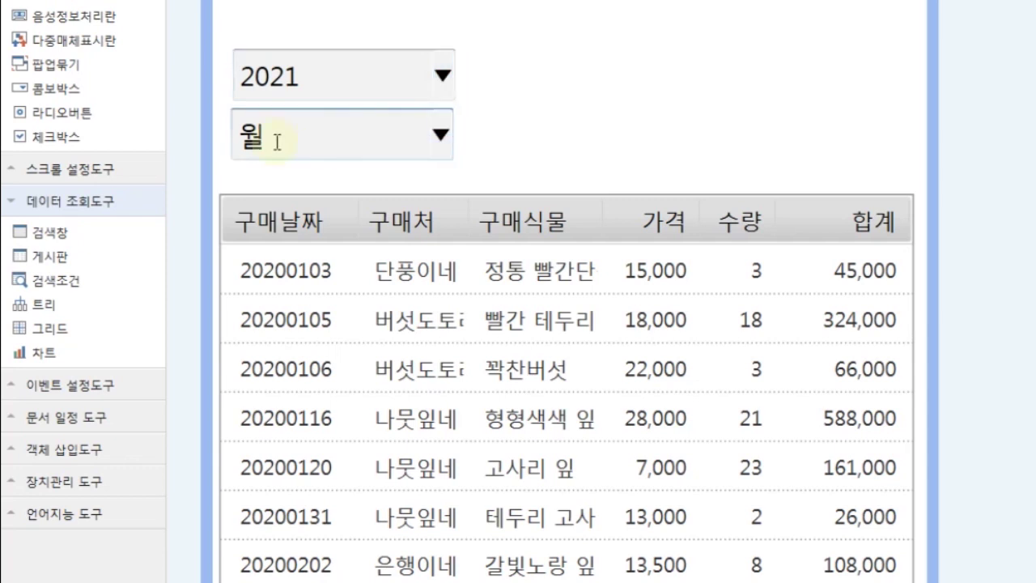
pyautogui.click(443, 139)
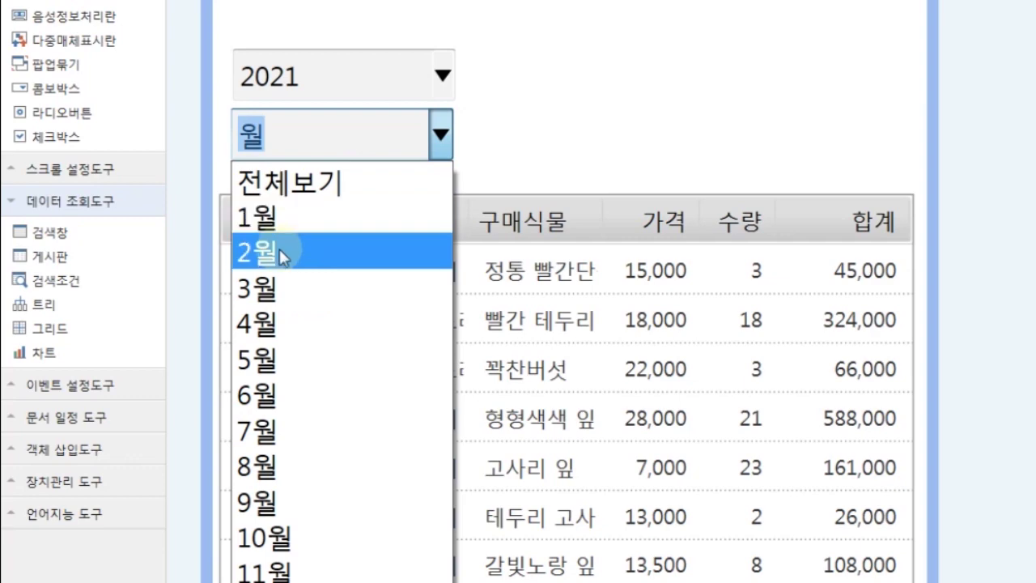
pyautogui.click(586, 117)
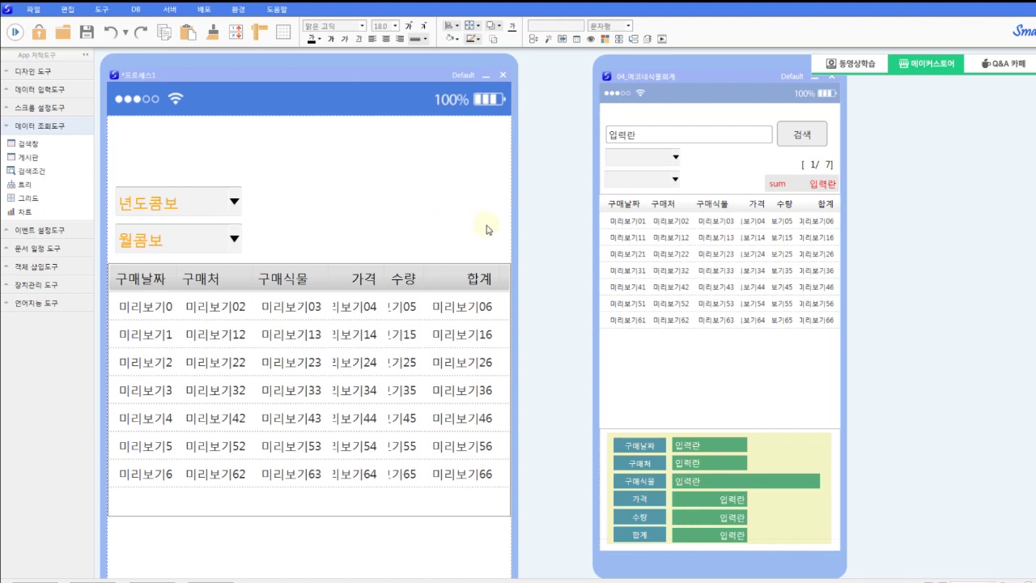
# Step: Run the form again, look through the purchase records in the 검색창, and return to design mode
pyautogui.click(15, 32)
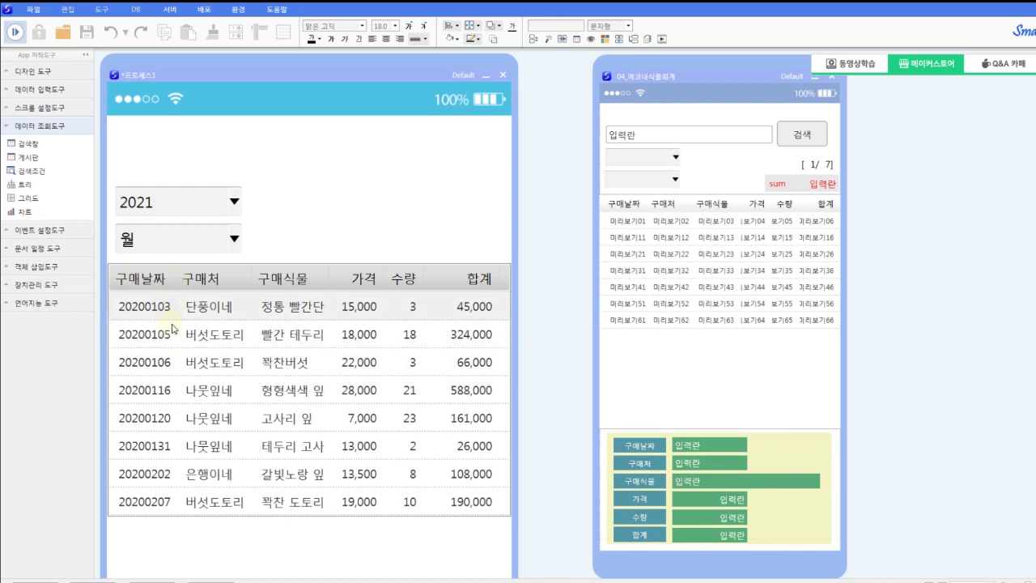
pyautogui.scroll(-3, 174, 348)
pyautogui.scroll(3, 181, 380)
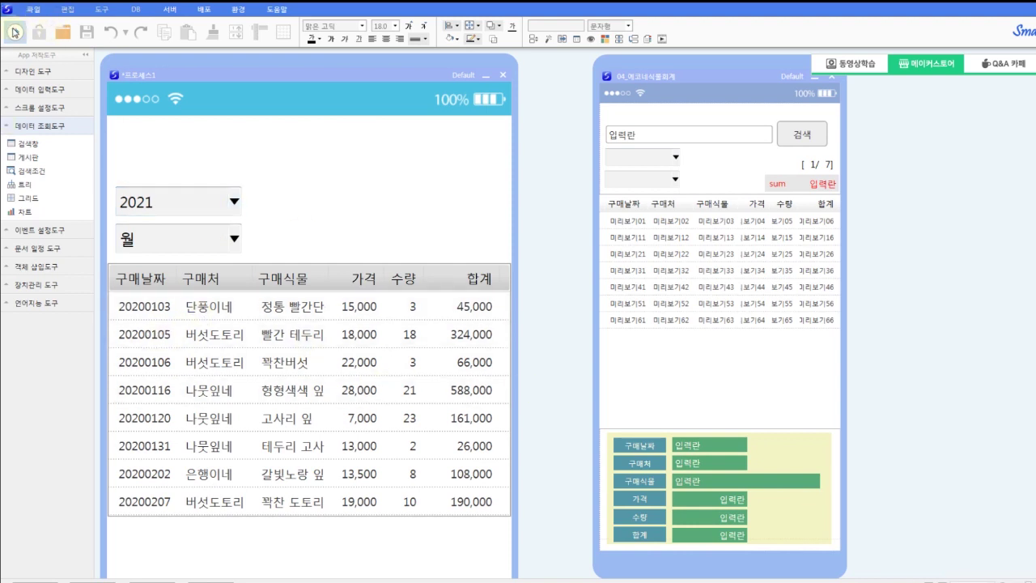
pyautogui.click(14, 33)
# Step: Open the form's DB처리객체 and examine the 에코네식물회계 fields and variable connections of 검색창_찾아오기
pyautogui.rightClick(376, 200)
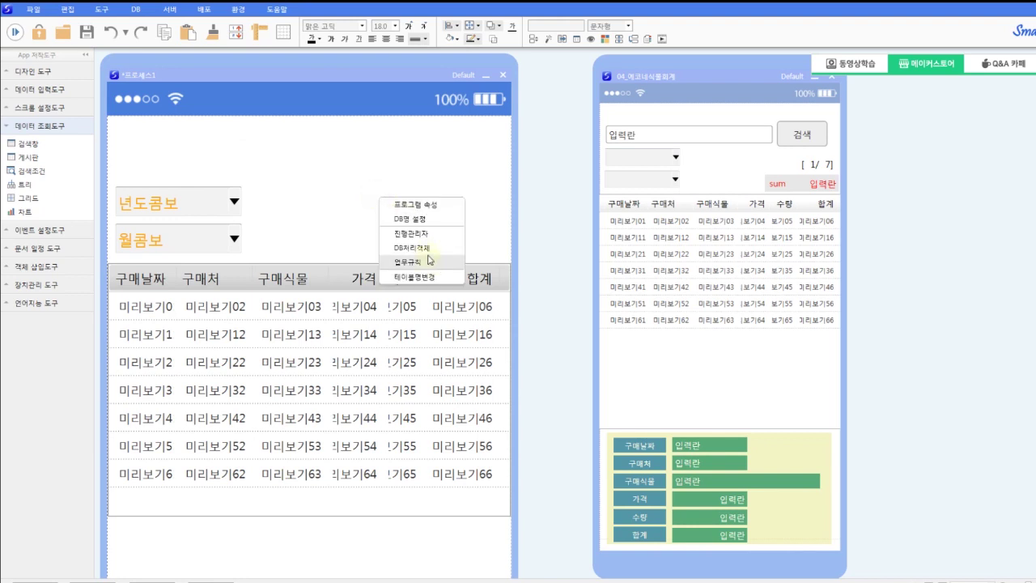
pyautogui.click(425, 250)
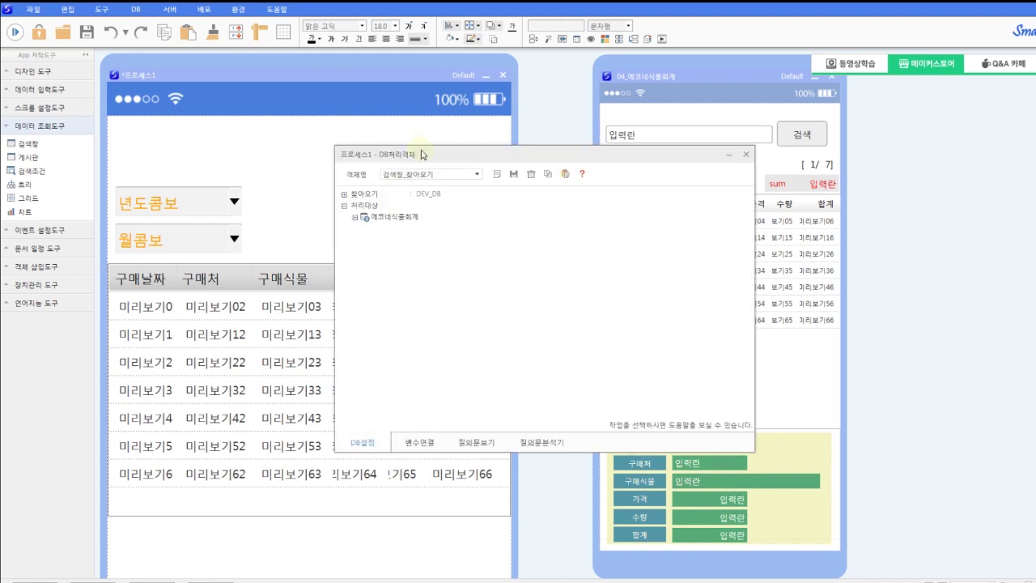
pyautogui.moveTo(425, 158); pyautogui.dragTo(377, 204)
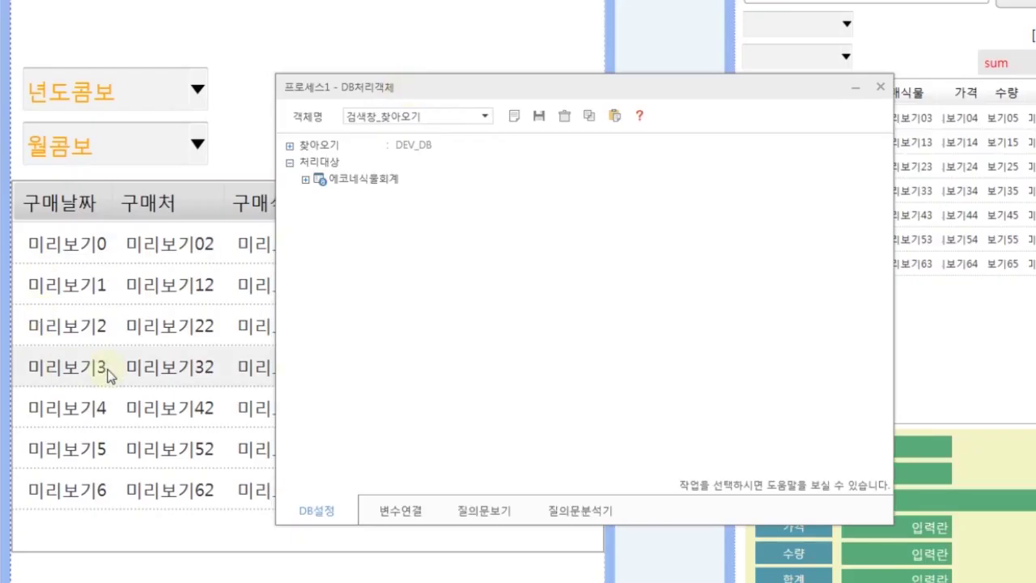
pyautogui.click(486, 114)
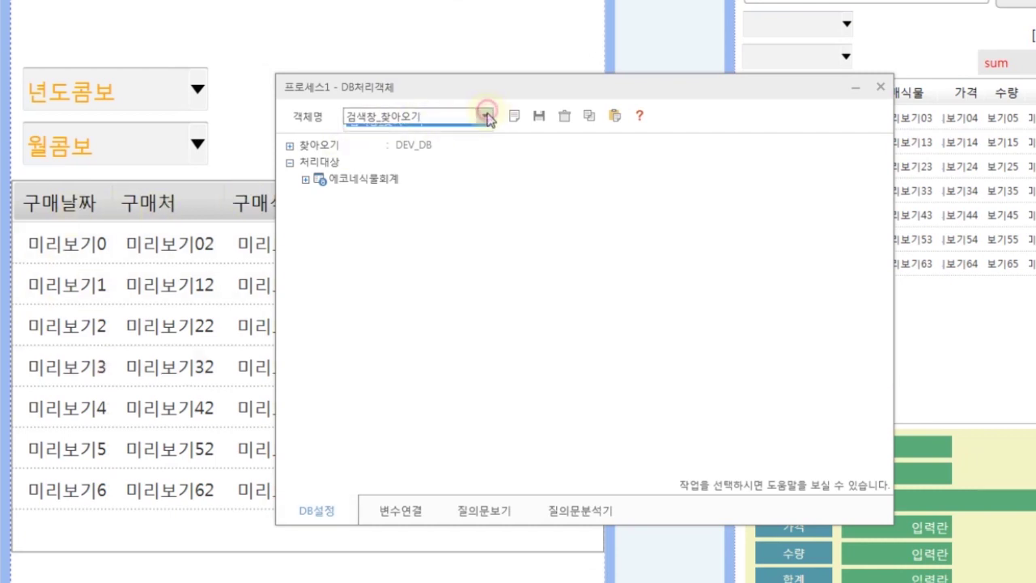
pyautogui.click(305, 180)
pyautogui.click(305, 180)
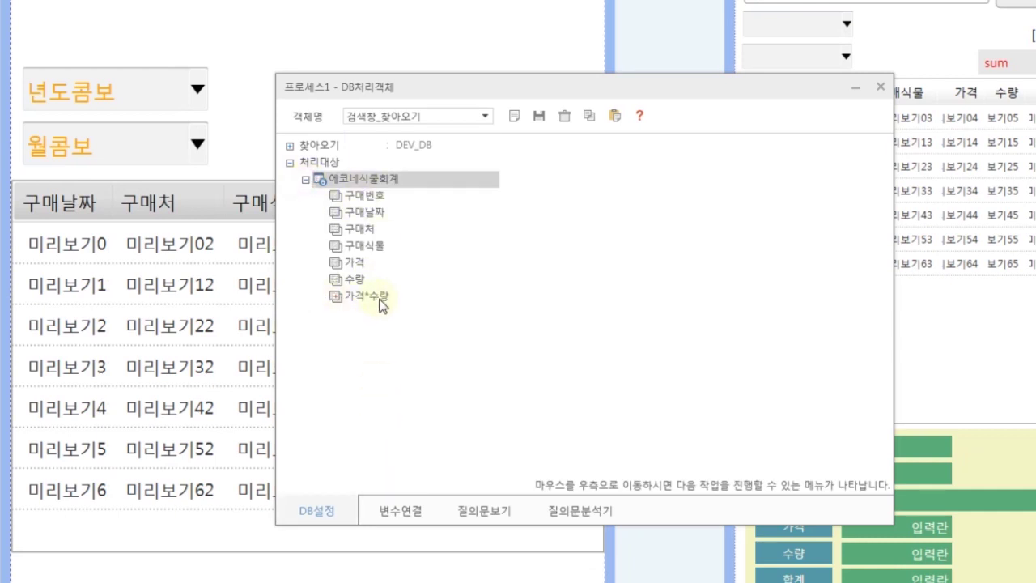
pyautogui.click(402, 511)
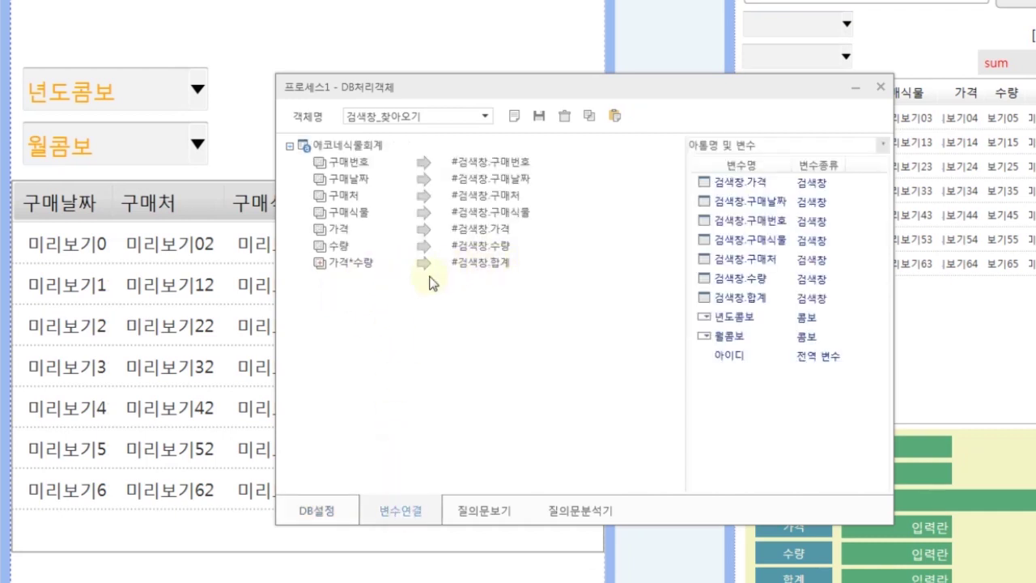
pyautogui.click(315, 512)
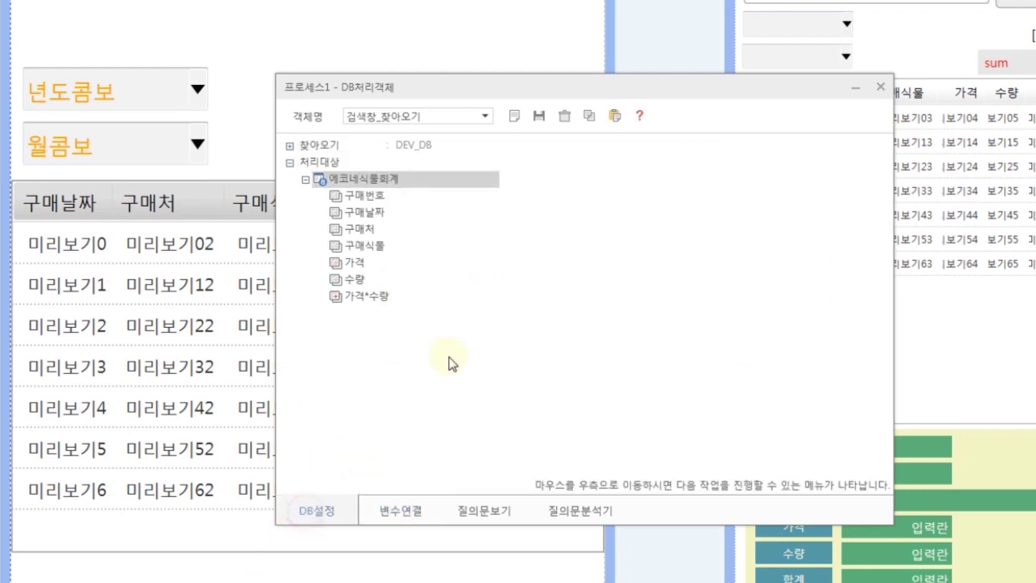
# Step: Add a condition to the 검색창_찾아오기 query on the 구매날짜 field of 에코네식물회계
pyautogui.moveTo(773, 382)
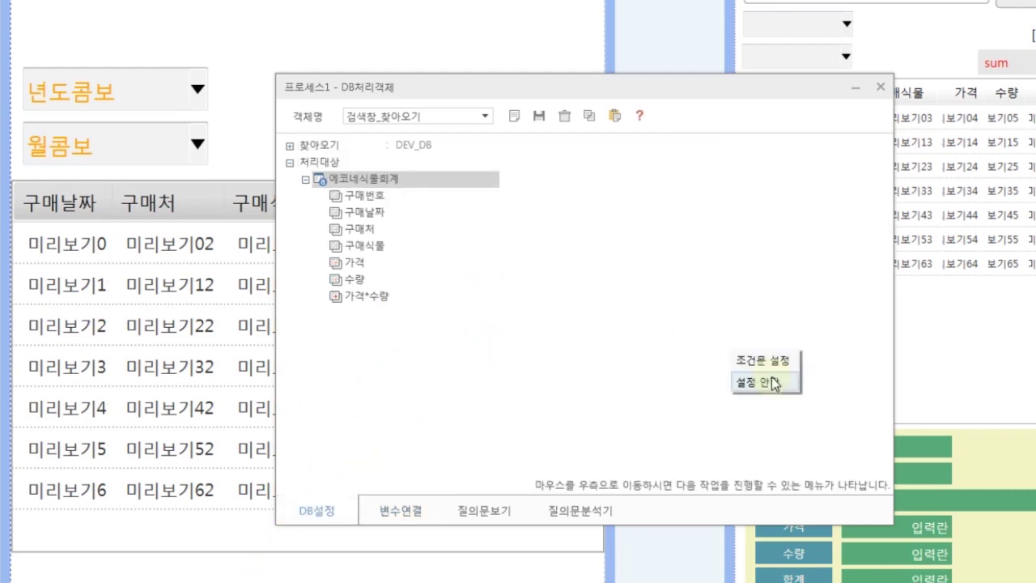
pyautogui.click(760, 361)
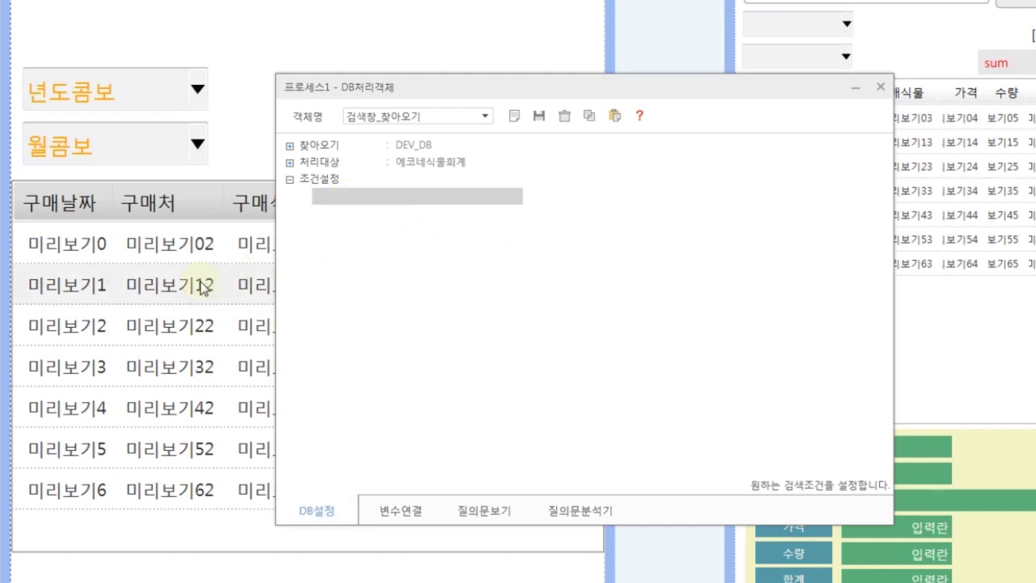
pyautogui.click(345, 197)
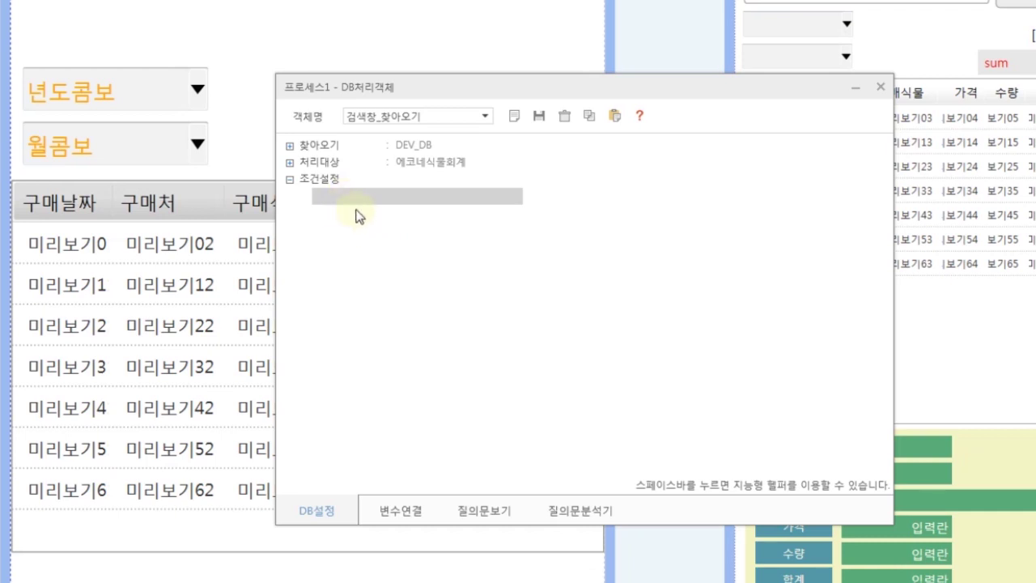
pyautogui.click(343, 201)
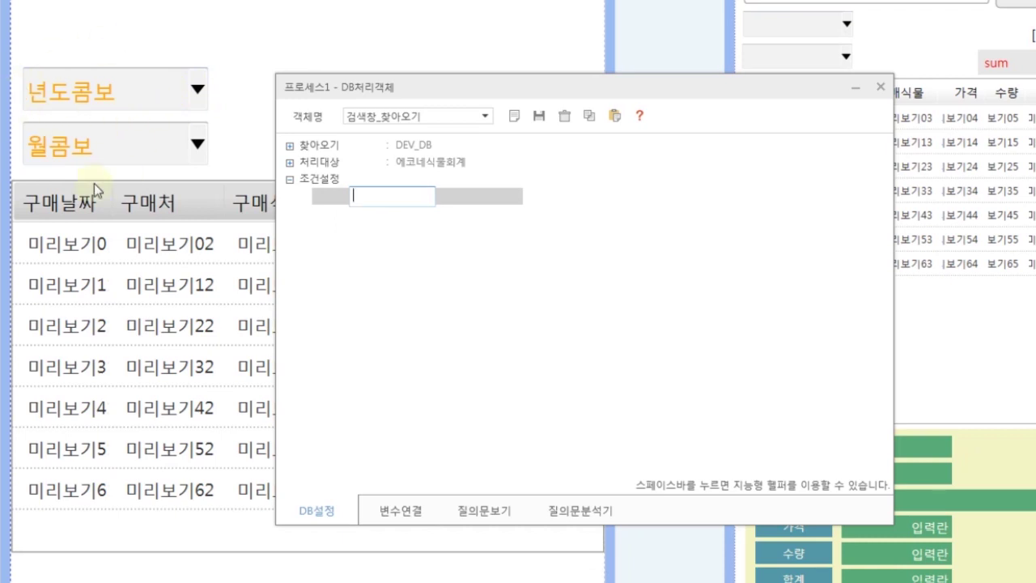
pyautogui.rightClick(368, 195)
pyautogui.moveTo(421, 201)
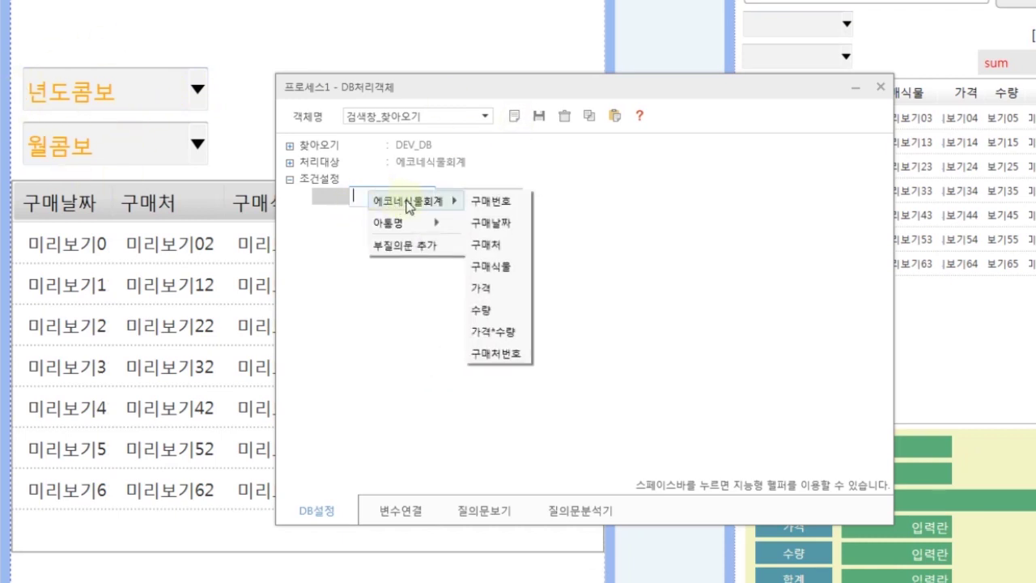
pyautogui.click(501, 228)
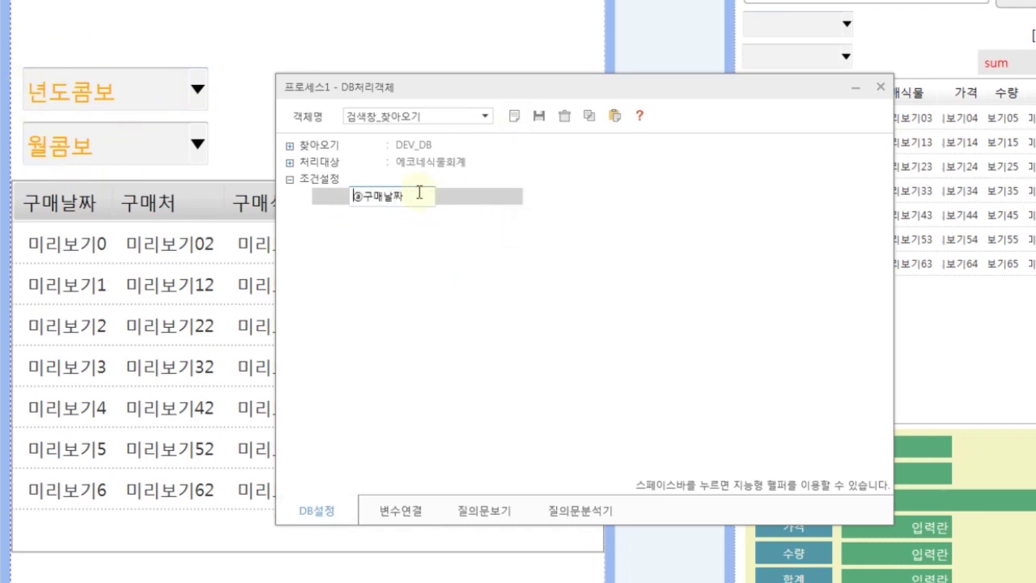
# Step: Make the 구매날짜 condition a starting-characters match (A%) with the 년도콤보 as its value
pyautogui.rightClick(419, 193)
pyautogui.click(462, 334)
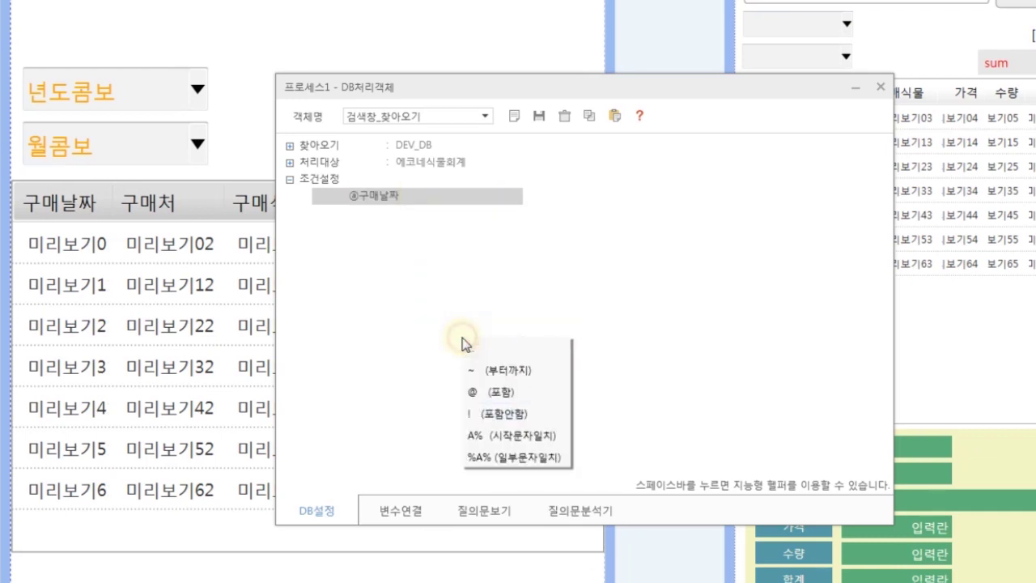
pyautogui.click(524, 433)
pyautogui.click(481, 199)
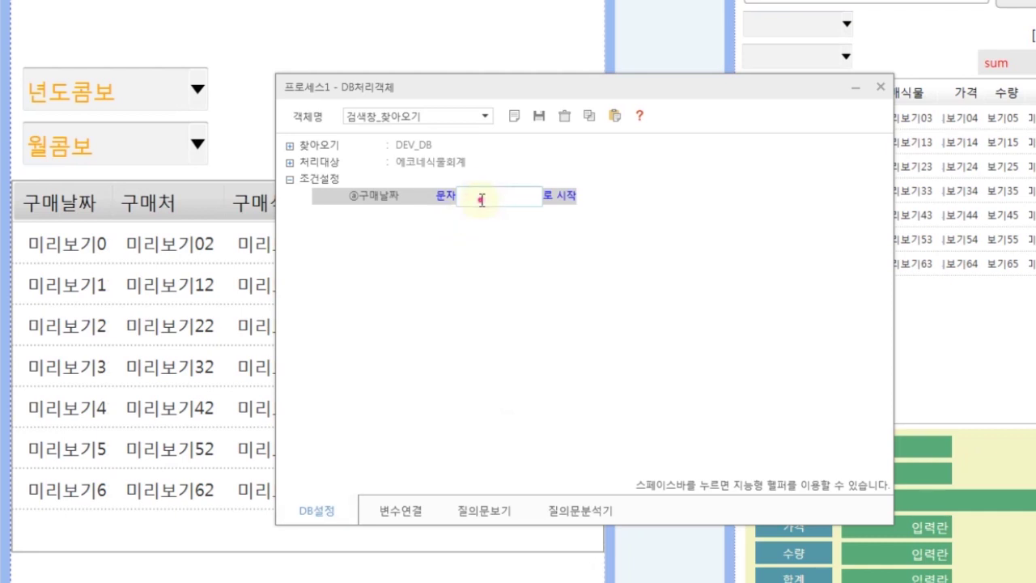
pyautogui.rightClick(483, 201)
pyautogui.moveTo(528, 243)
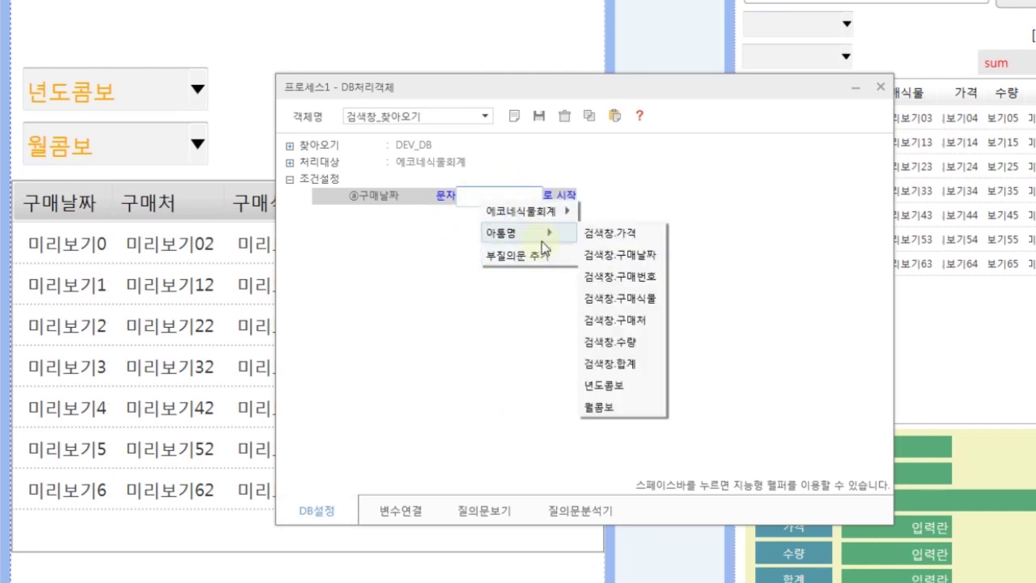
pyautogui.click(603, 385)
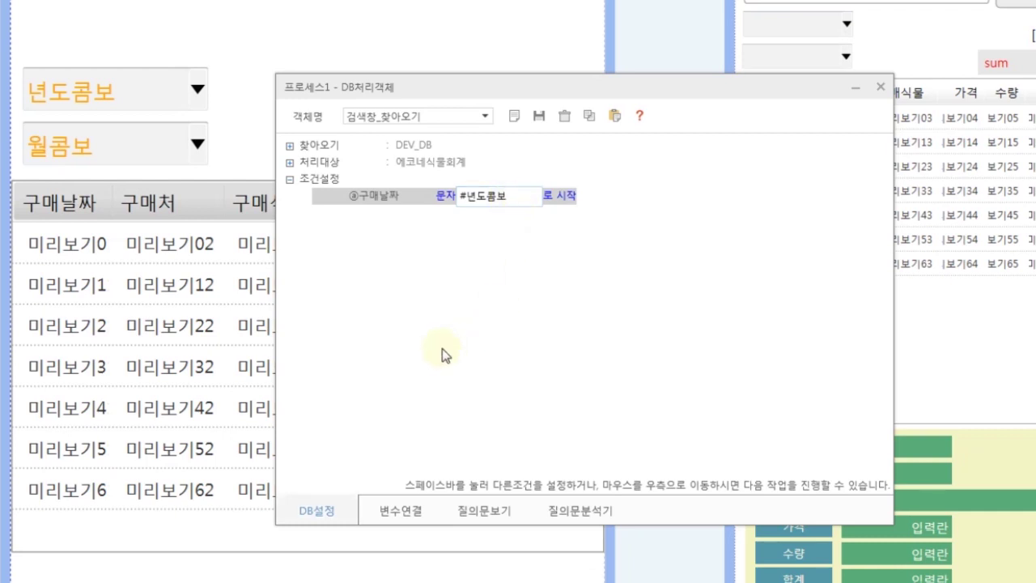
# Step: Leave grouping unset and add a sort on 구매날짜 in descending order (내림차순)
pyautogui.moveTo(826, 313)
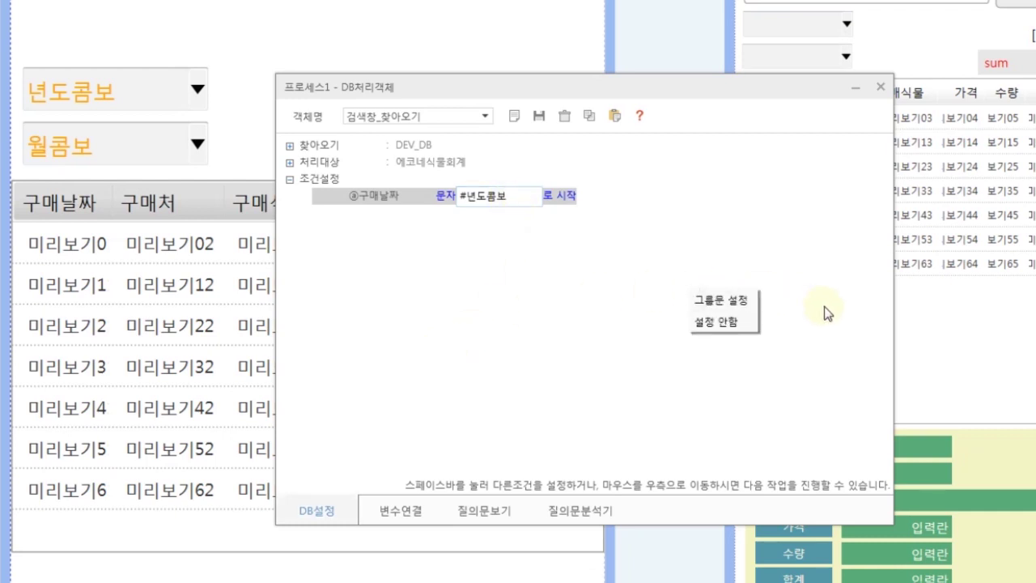
pyautogui.click(716, 323)
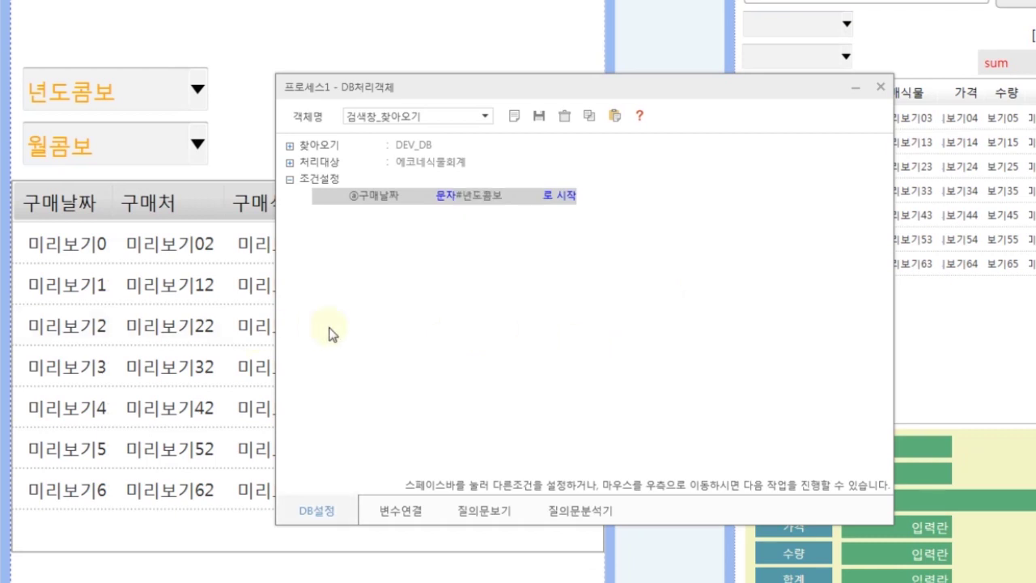
pyautogui.click(672, 295)
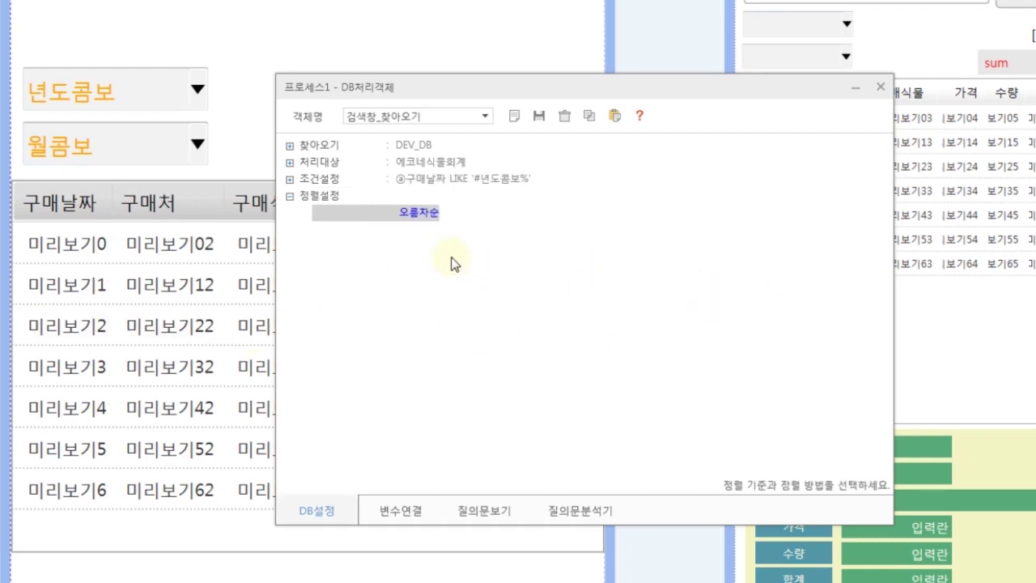
pyautogui.click(429, 217)
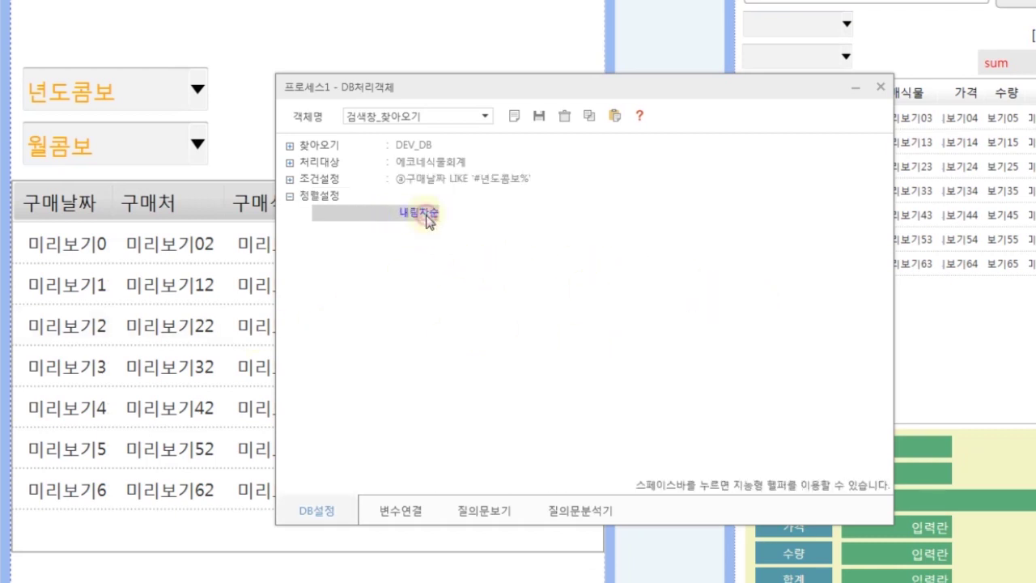
pyautogui.click(369, 216)
pyautogui.press('space')
pyautogui.moveTo(449, 226)
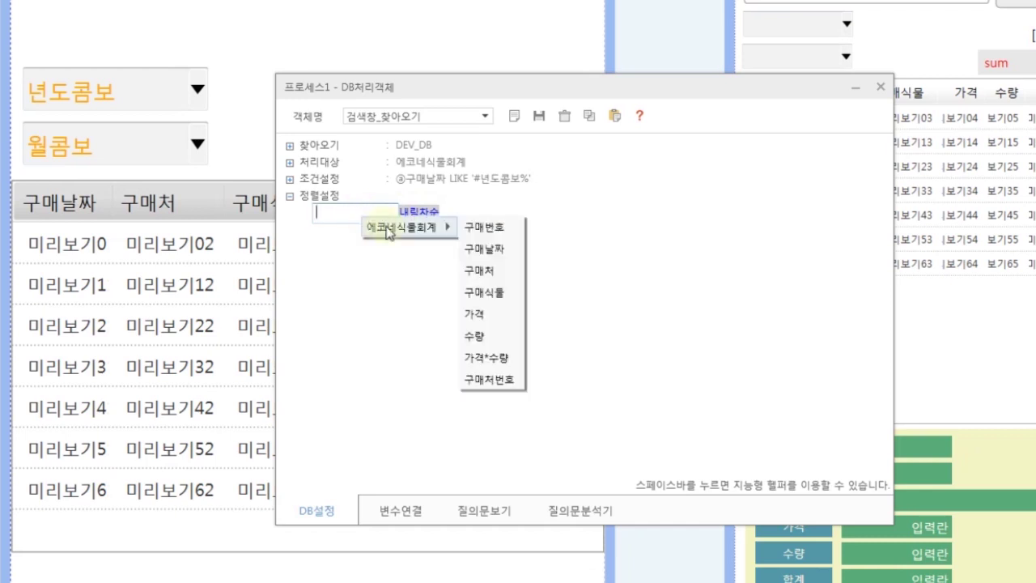
pyautogui.click(470, 247)
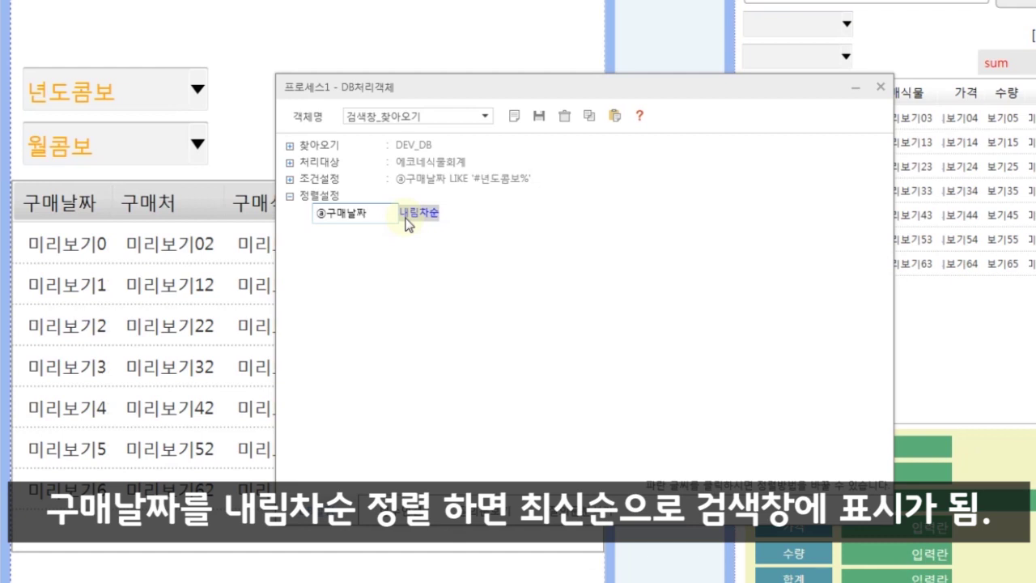
# Step: Save the 검색창_찾아오기 query object and close its settings
pyautogui.click(538, 115)
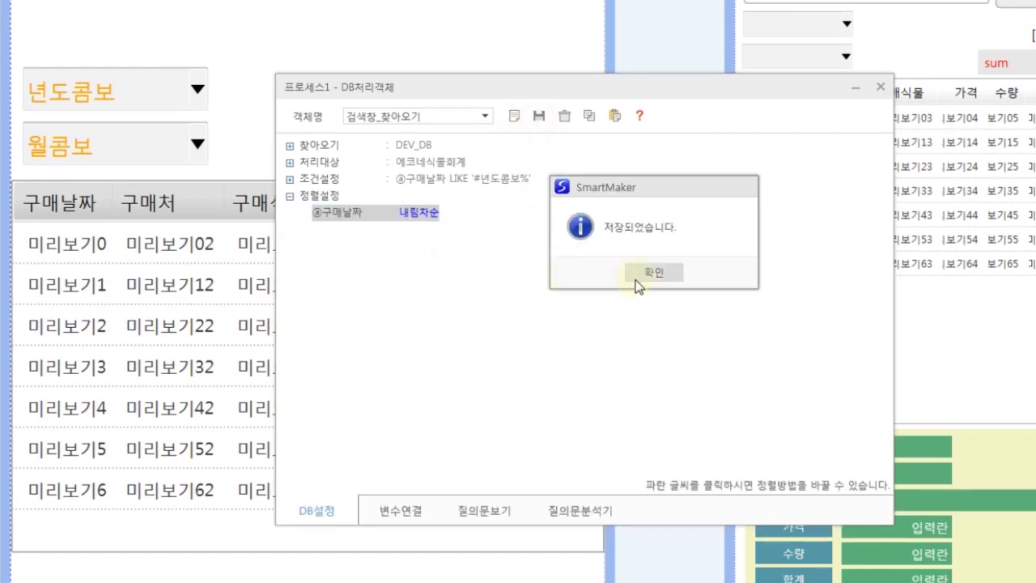
pyautogui.click(641, 277)
pyautogui.click(881, 87)
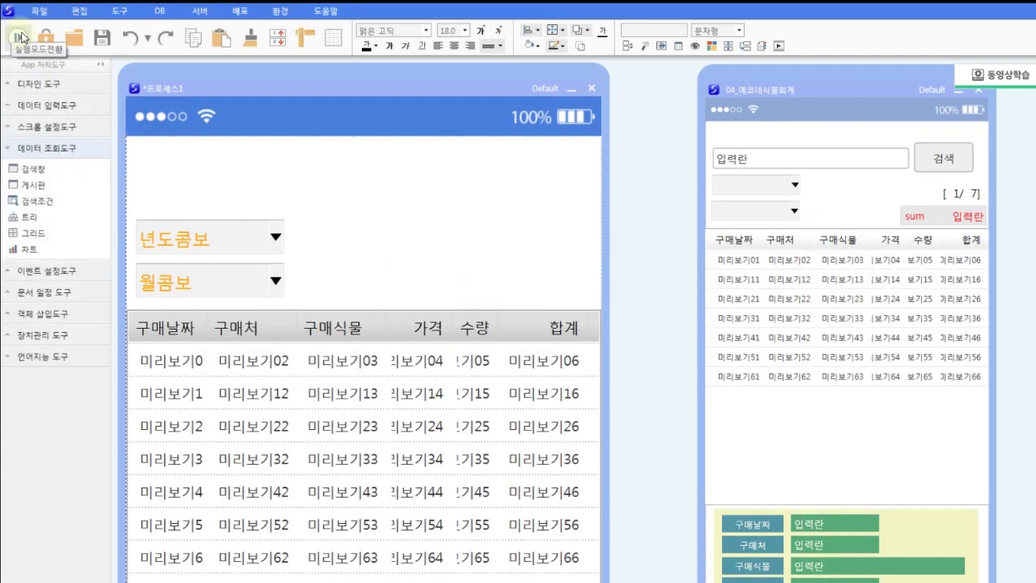
# Step: Run the form, review the 2021 purchase records through the end of the list, and return to edit mode
pyautogui.click(20, 38)
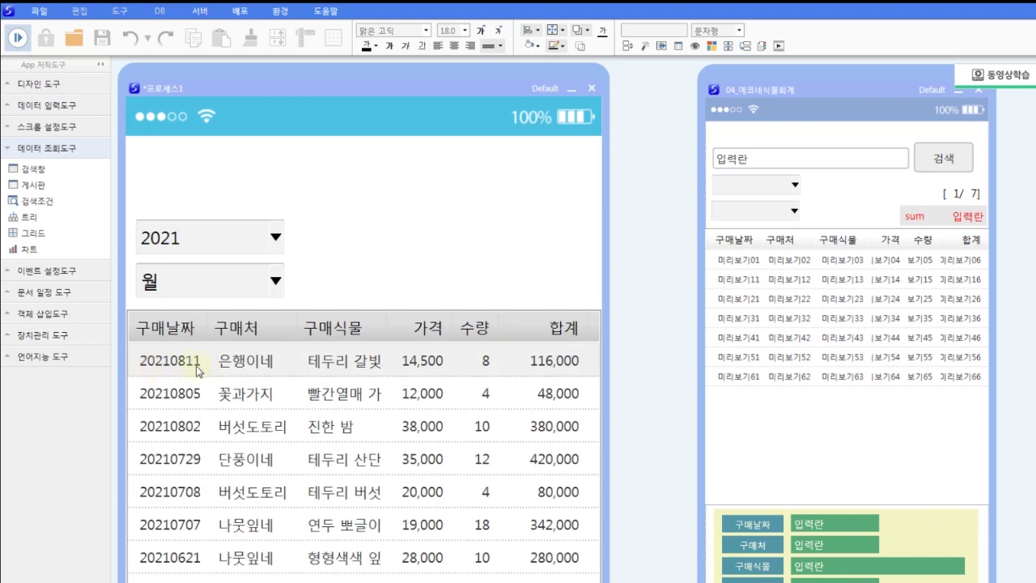
pyautogui.scroll(-2, 203, 409)
pyautogui.scroll(-15, 279, 438)
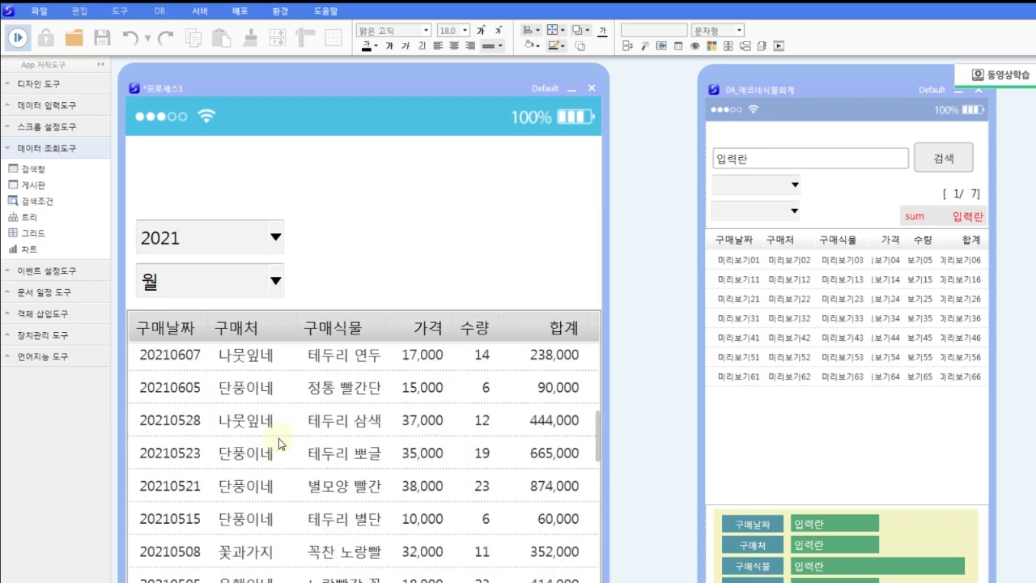
pyautogui.scroll(-4, 296, 451)
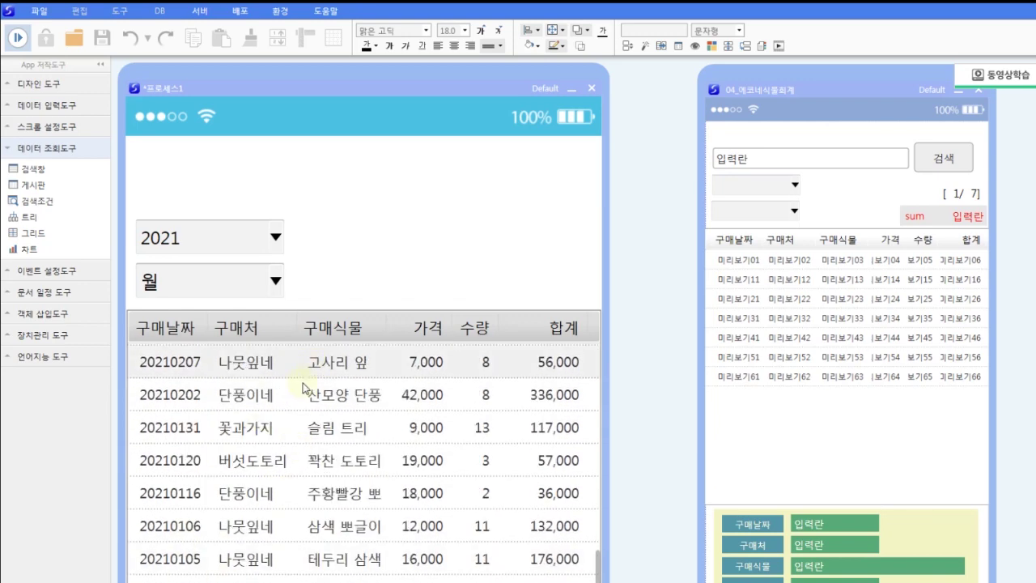
pyautogui.click(18, 39)
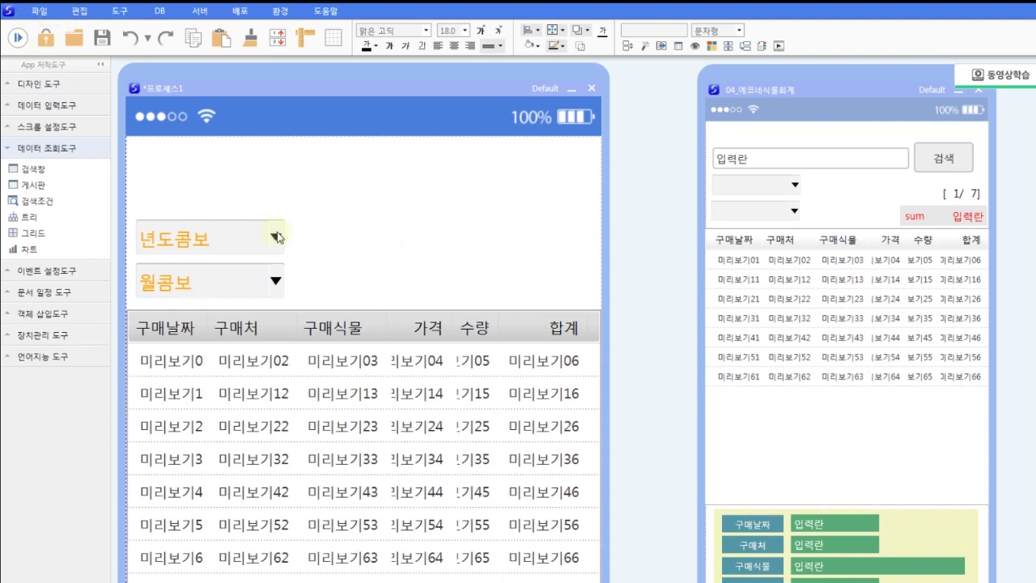
# Step: Open the form's 업무규칙 and add a rule block for 년도콤보 with the message 년도콤보에서 항목의 선택을 변경하면
pyautogui.rightClick(441, 241)
pyautogui.click(503, 309)
pyautogui.click(462, 187)
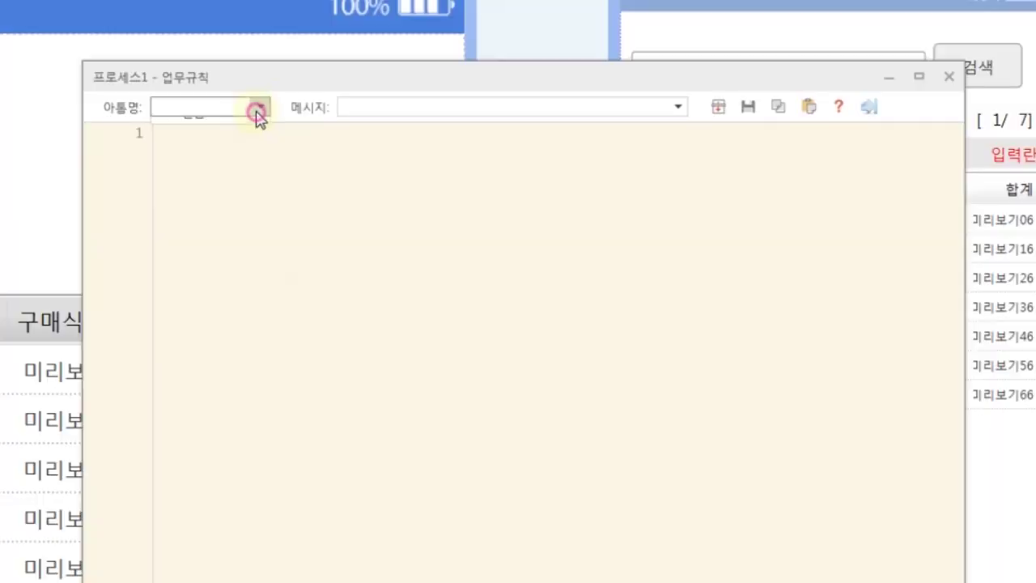
pyautogui.click(234, 167)
pyautogui.click(678, 106)
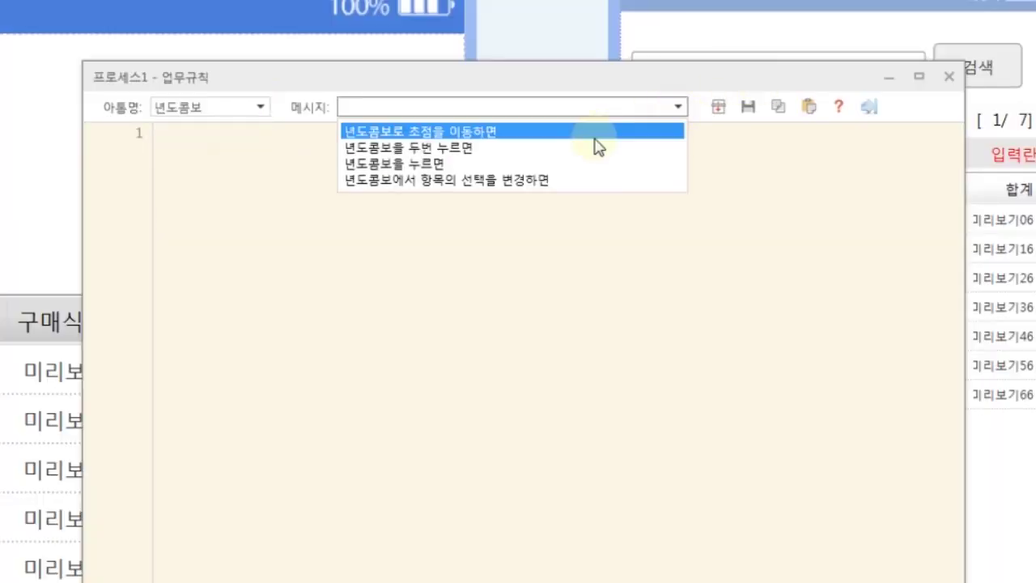
pyautogui.click(550, 179)
pyautogui.click(492, 403)
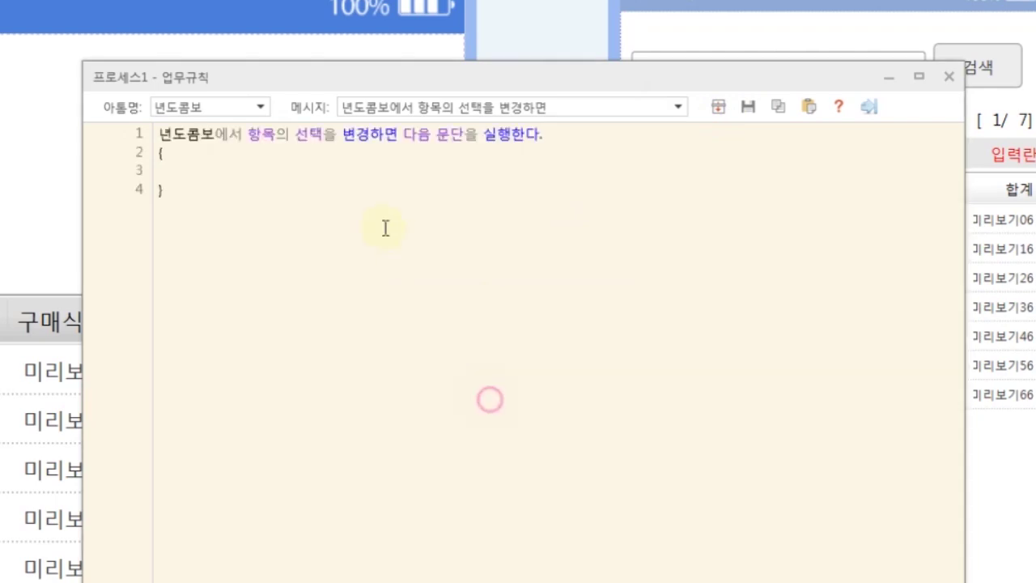
# Step: Insert the DB처리문 statement inside the 년도콤보 rule block so that it executes (실행) 검색창_찾아오기
pyautogui.click(300, 168)
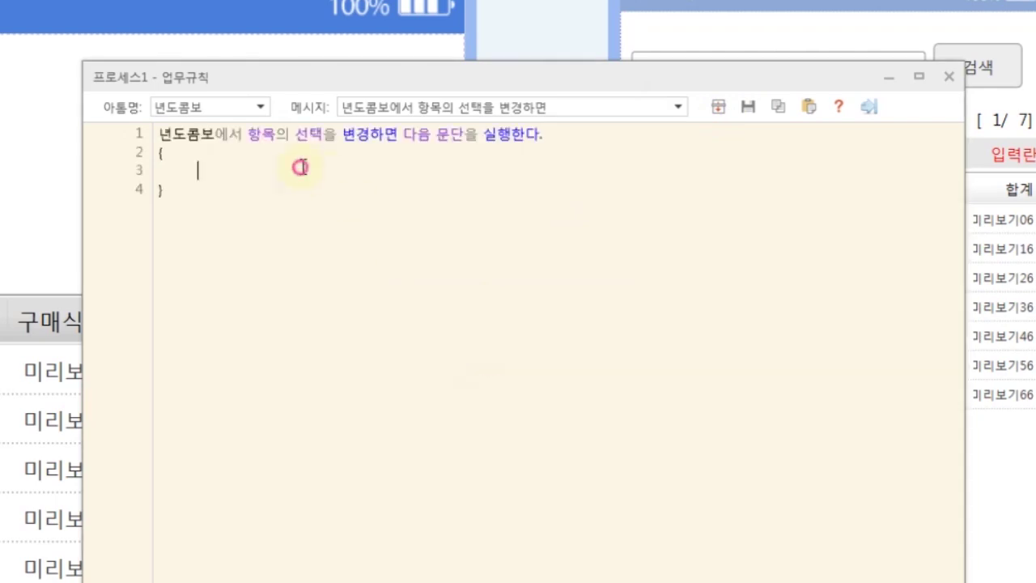
pyautogui.rightClick(252, 168)
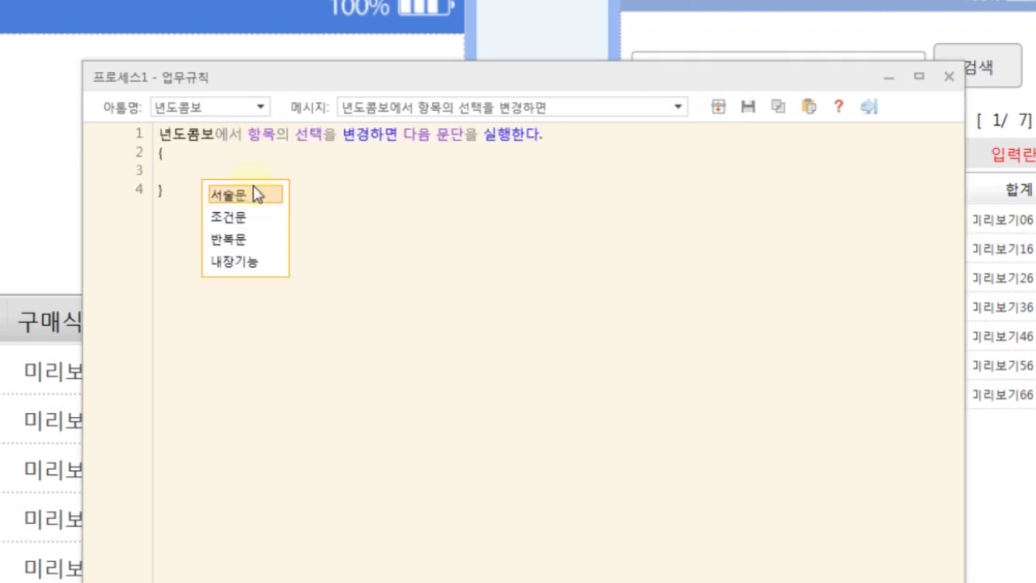
pyautogui.click(254, 263)
pyautogui.click(267, 217)
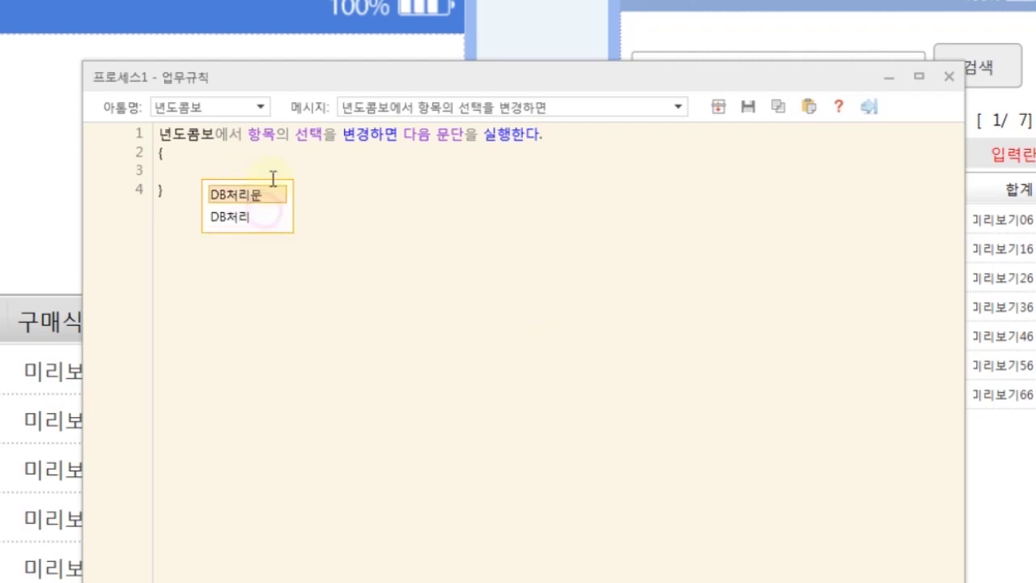
pyautogui.click(257, 195)
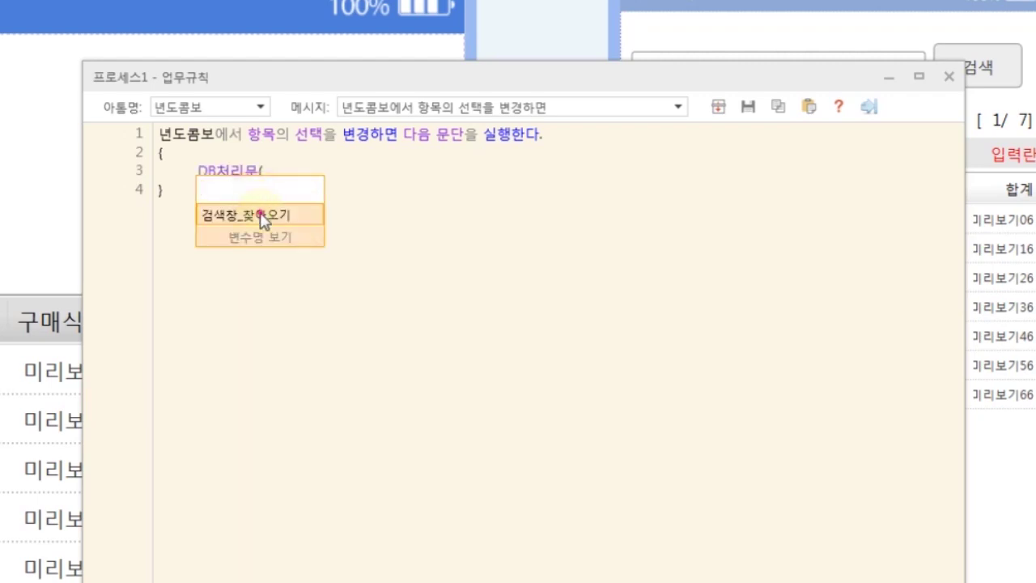
pyautogui.click(261, 218)
pyautogui.click(401, 197)
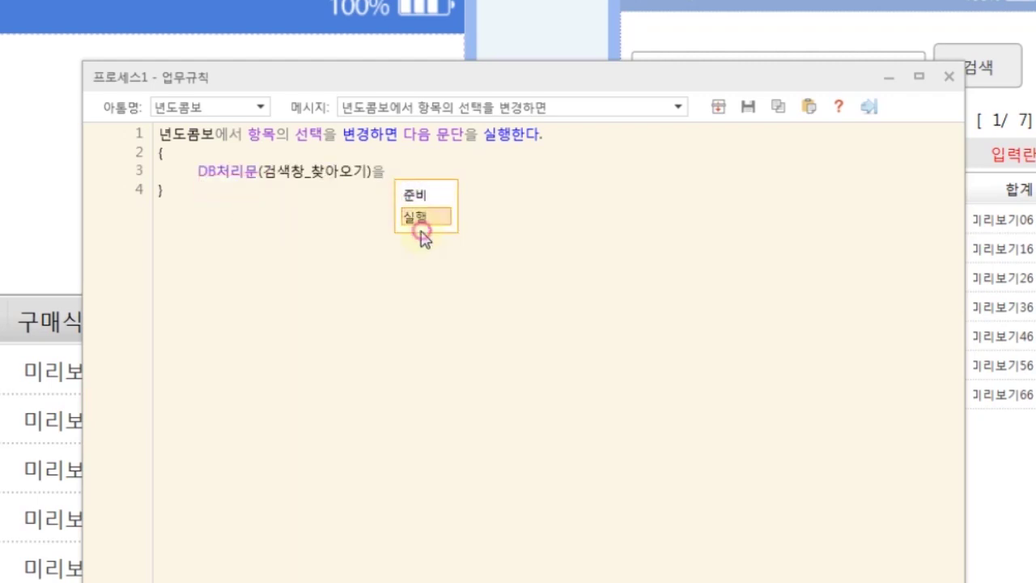
pyautogui.click(418, 215)
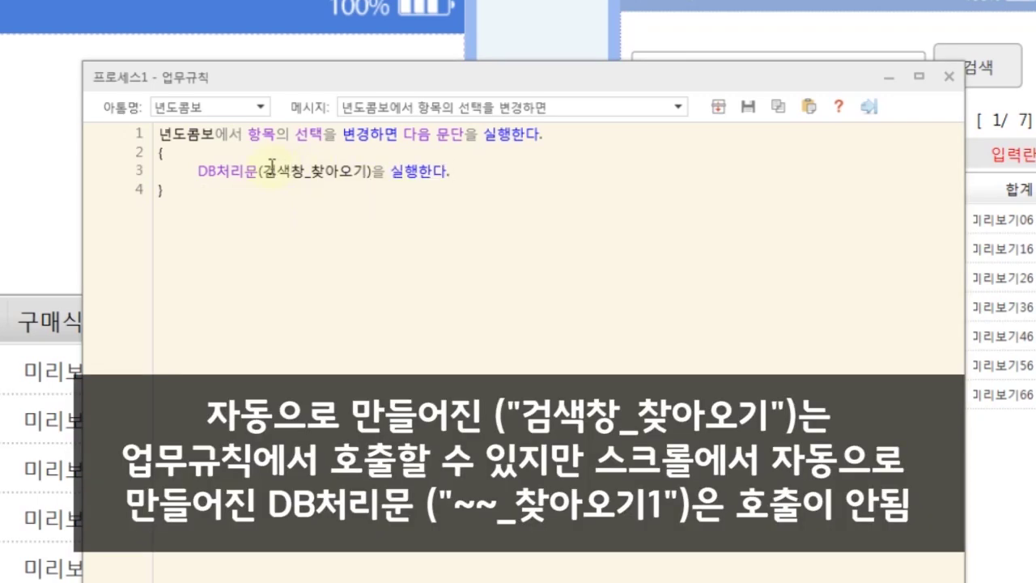
# Step: Enclose the 검색창_찾아오기 argument of the DB처리문 statement in double quotation marks
pyautogui.click(259, 170)
pyautogui.write('"')
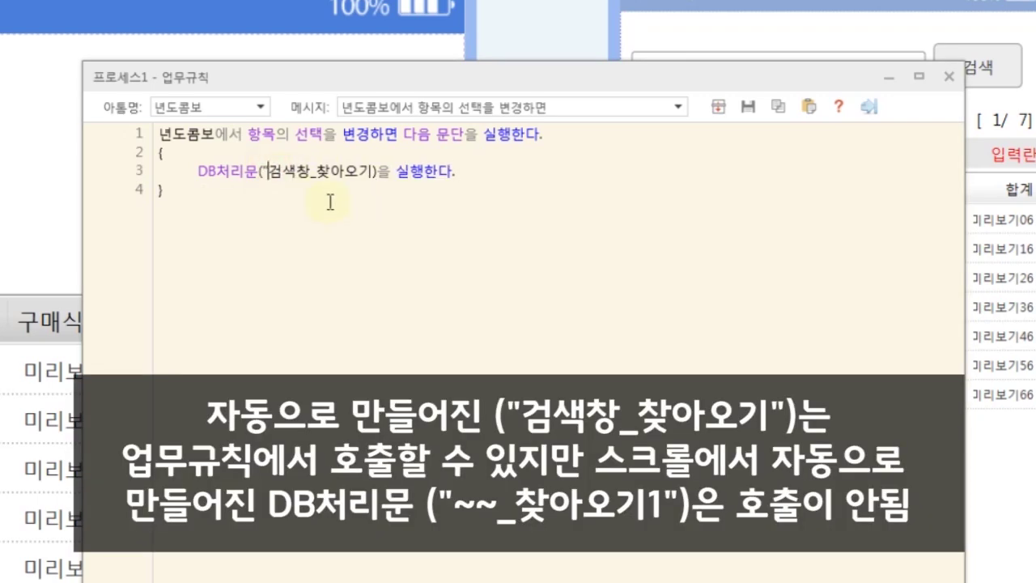
pyautogui.click(372, 170)
pyautogui.write('"')
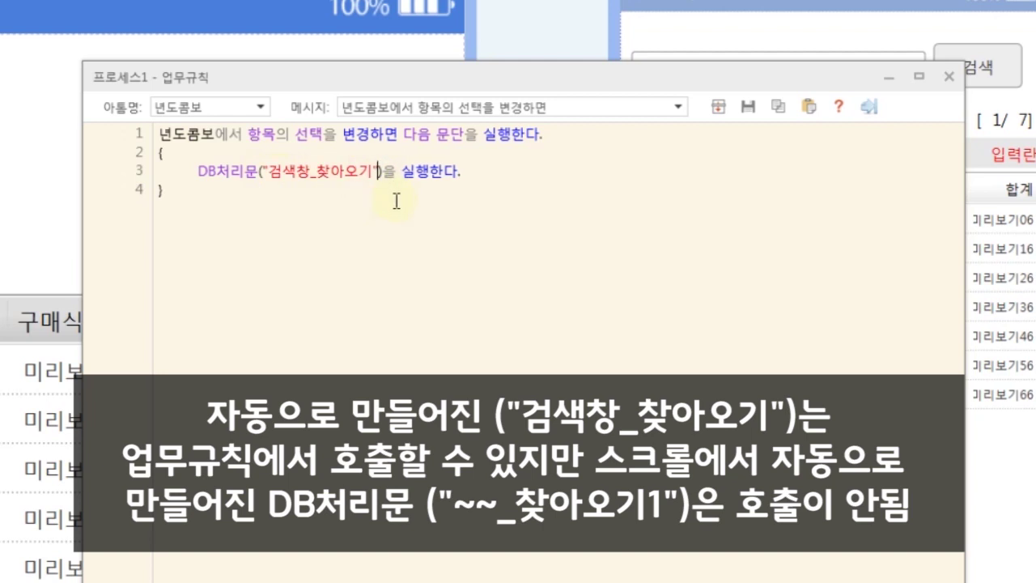
pyautogui.click(506, 173)
# Step: Compile and save the business rule, storing the model as 에코네식물회계 in the 에코네식물마켓 folder, and dismiss the rule editor
pyautogui.click(719, 107)
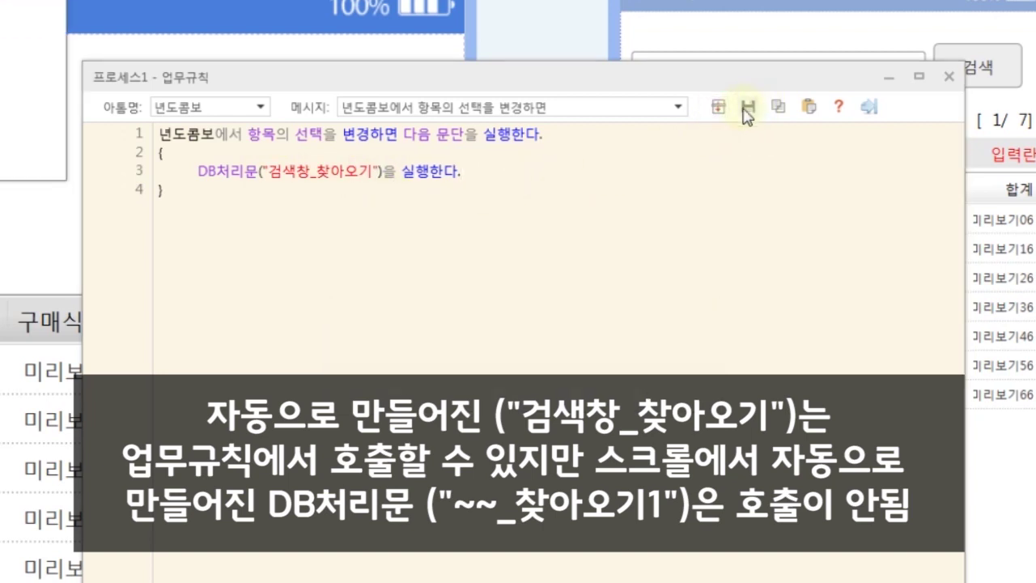
pyautogui.click(746, 109)
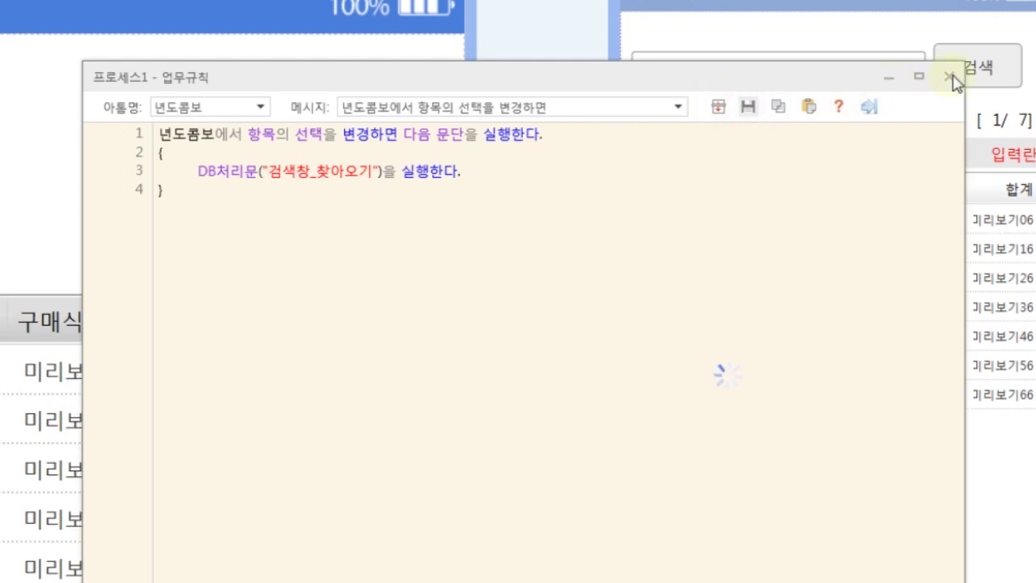
pyautogui.click(951, 76)
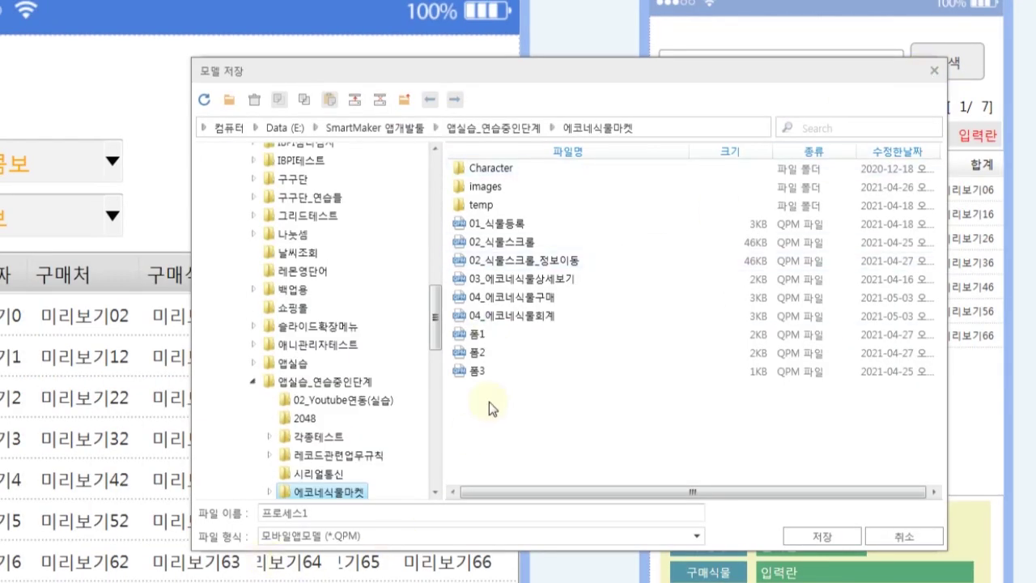
pyautogui.doubleClick(287, 513)
pyautogui.write('에코')
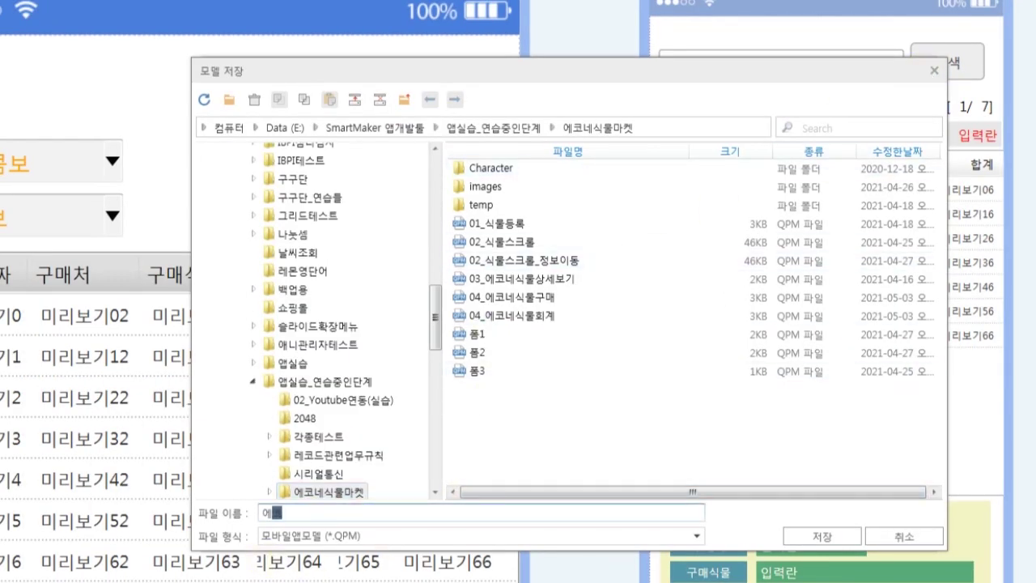
pyautogui.write('네식물회계')
pyautogui.press('Return')
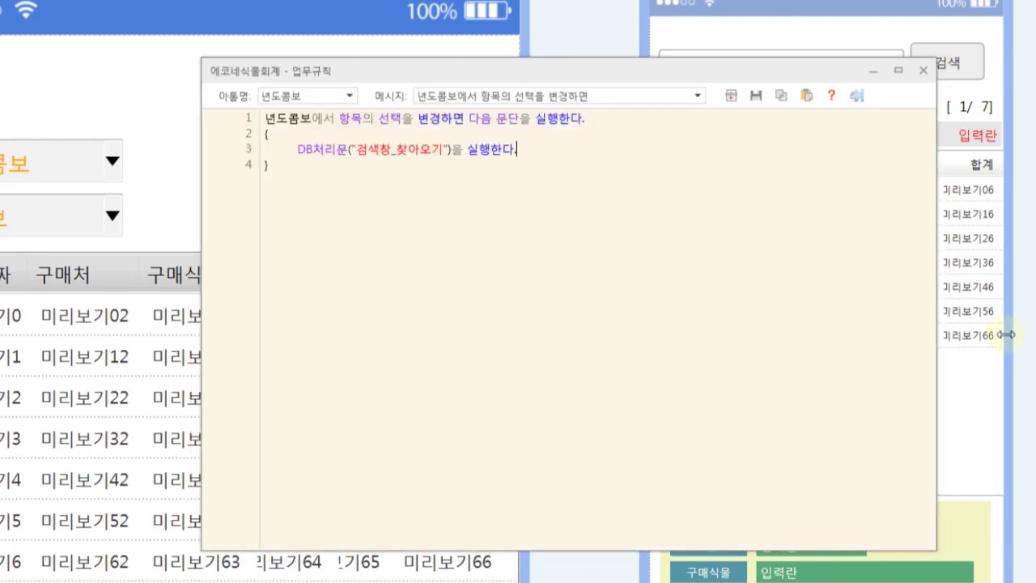
pyautogui.click(871, 75)
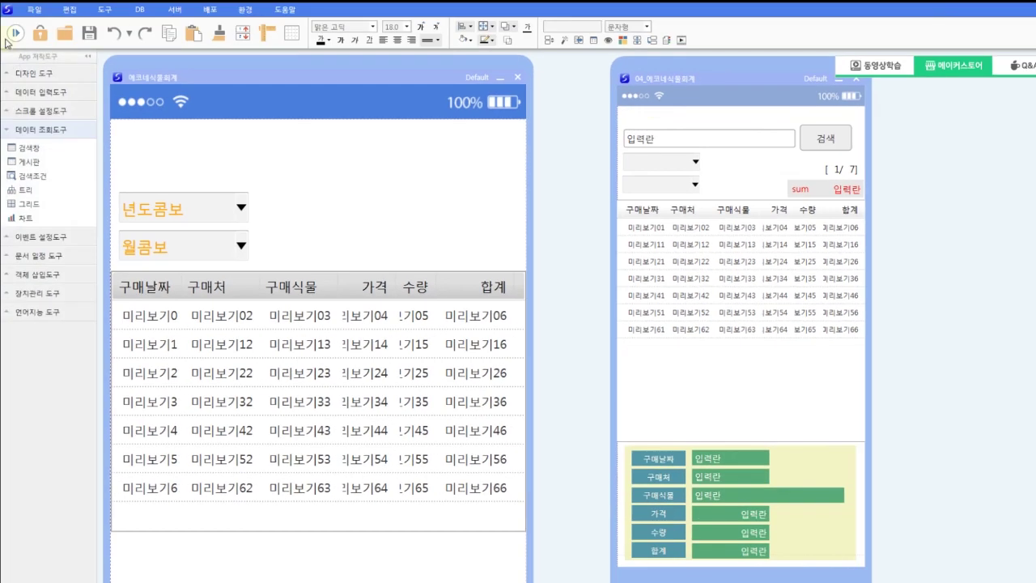
# Step: Run the form, switch the year to 2020, review the listed purchase records, and return to edit mode
pyautogui.click(14, 36)
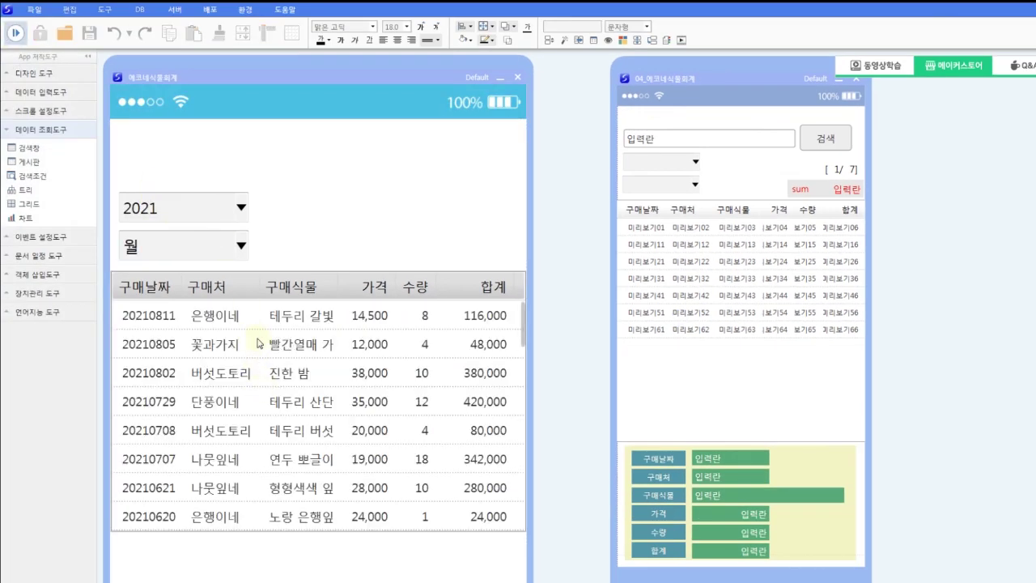
pyautogui.click(242, 208)
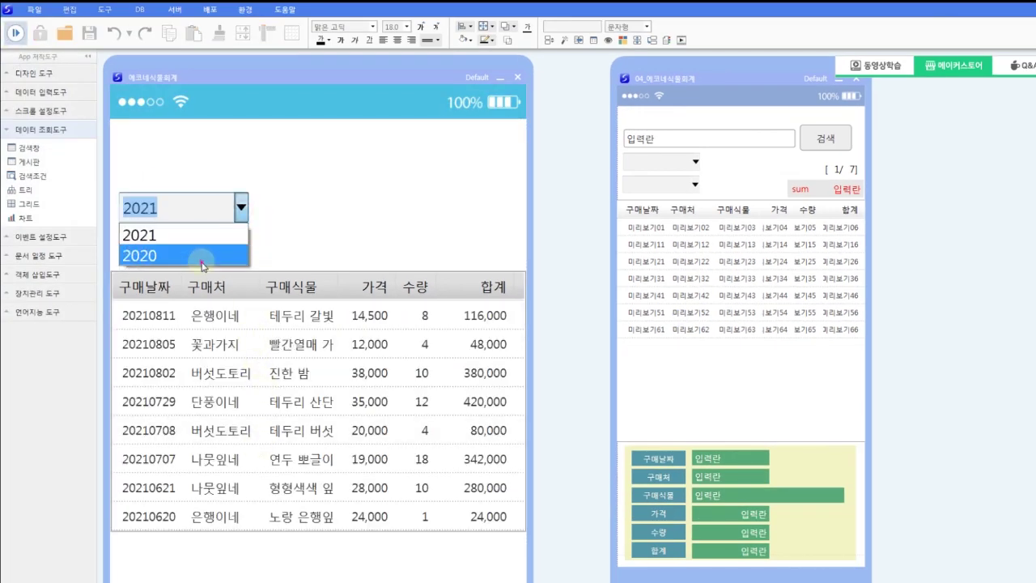
pyautogui.click(201, 258)
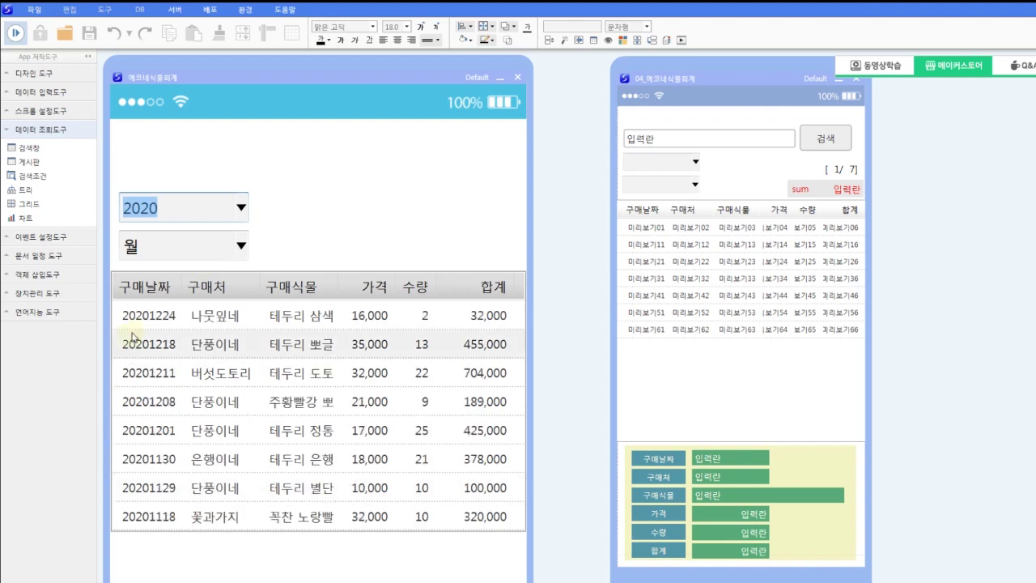
pyautogui.scroll(-10, 138, 320)
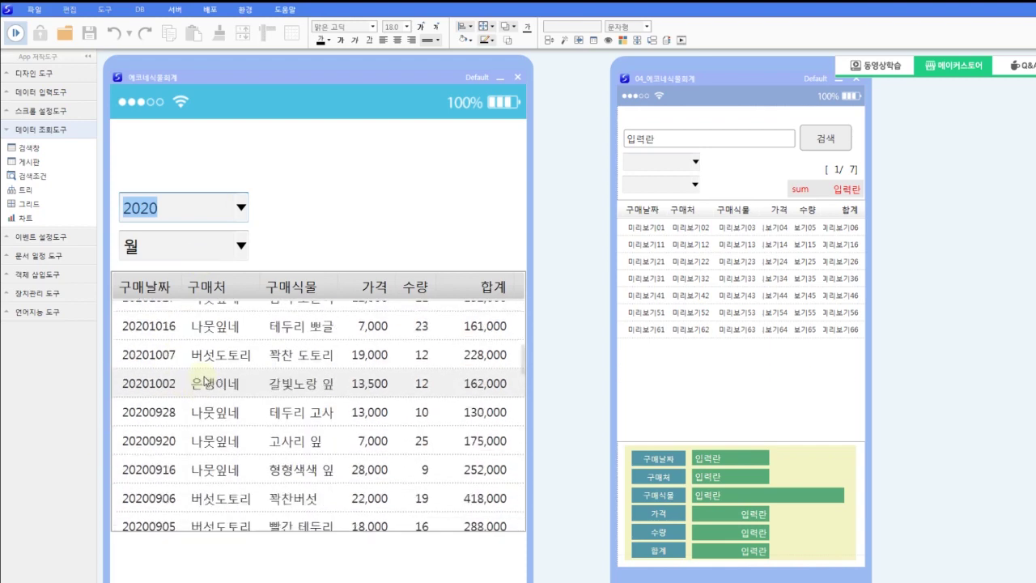
pyautogui.scroll(10, 231, 397)
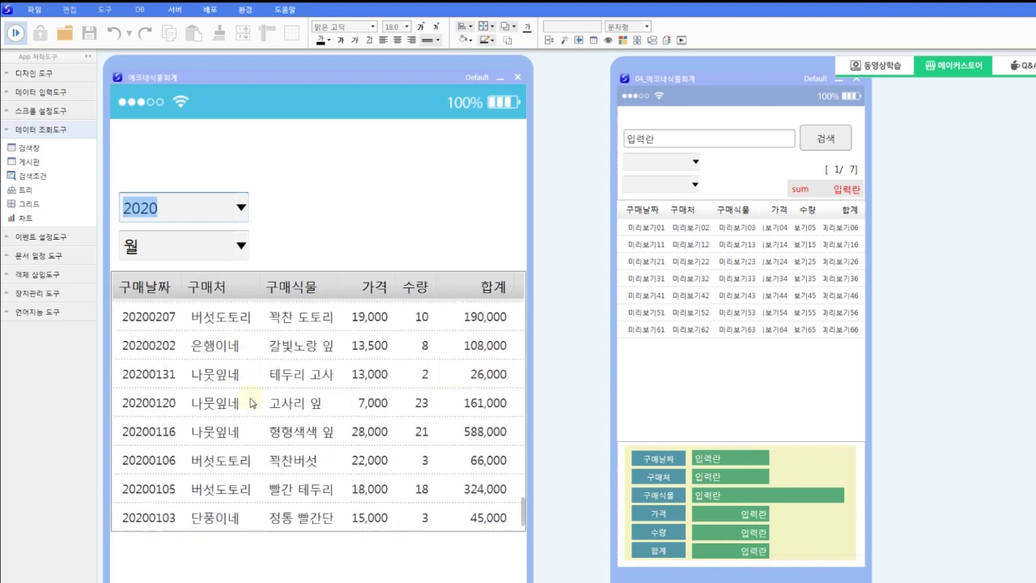
pyautogui.click(15, 33)
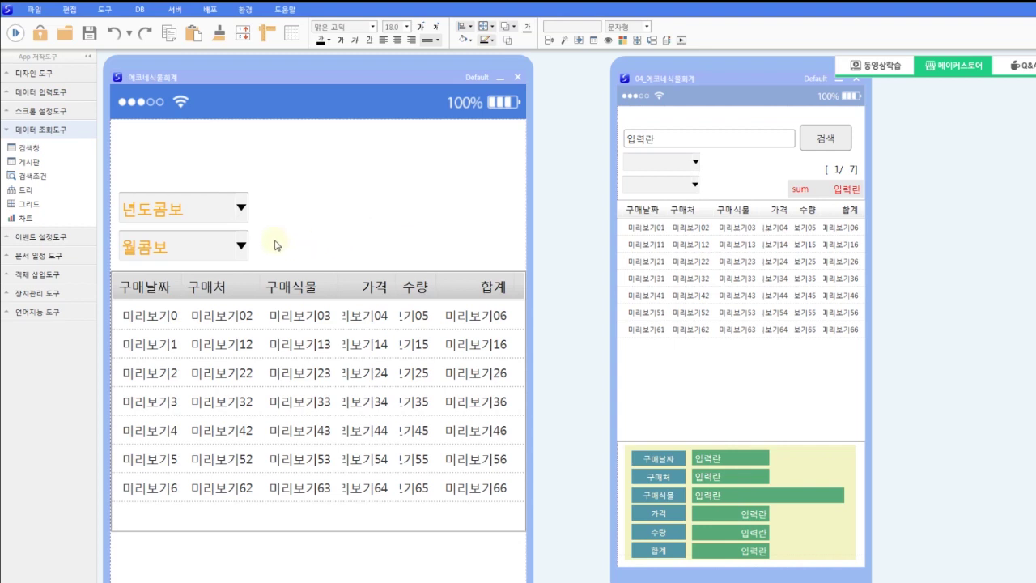
# Step: Open the form's DB처리객체, review the condition and sort settings of 검색창_찾아오기, and close it
pyautogui.rightClick(337, 205)
pyautogui.click(383, 270)
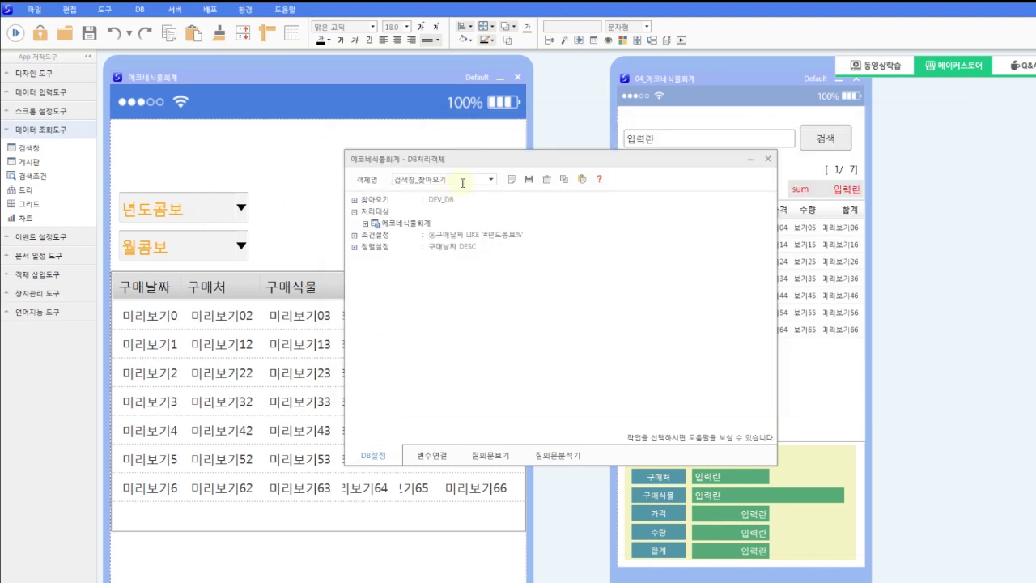
pyautogui.click(767, 159)
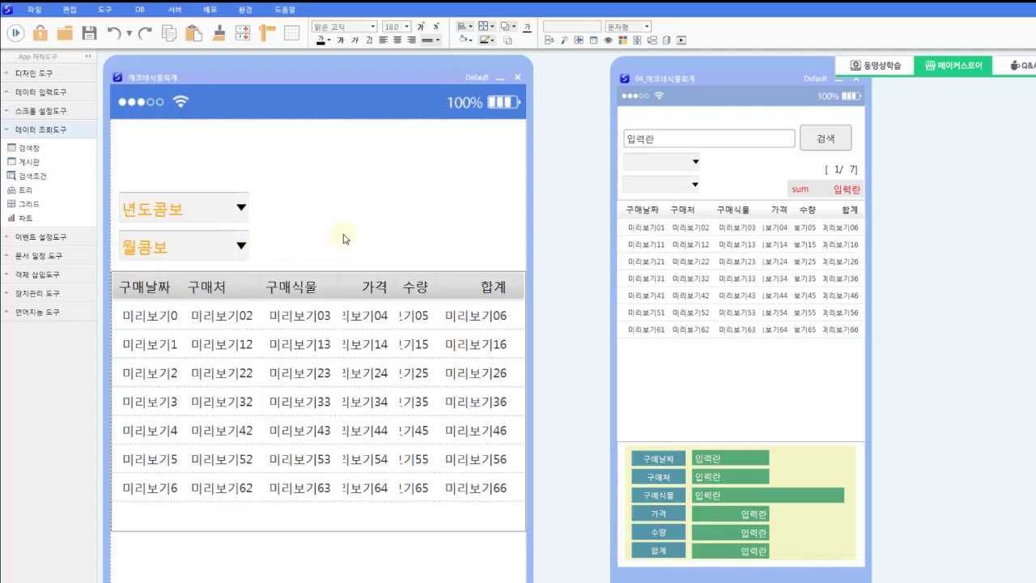
# Step: Open the form's business rule and add a 월콤보에서 항목의 선택을 변경하면 function with an empty body below the 년도콤보 block
pyautogui.rightClick(344, 237)
pyautogui.click(370, 301)
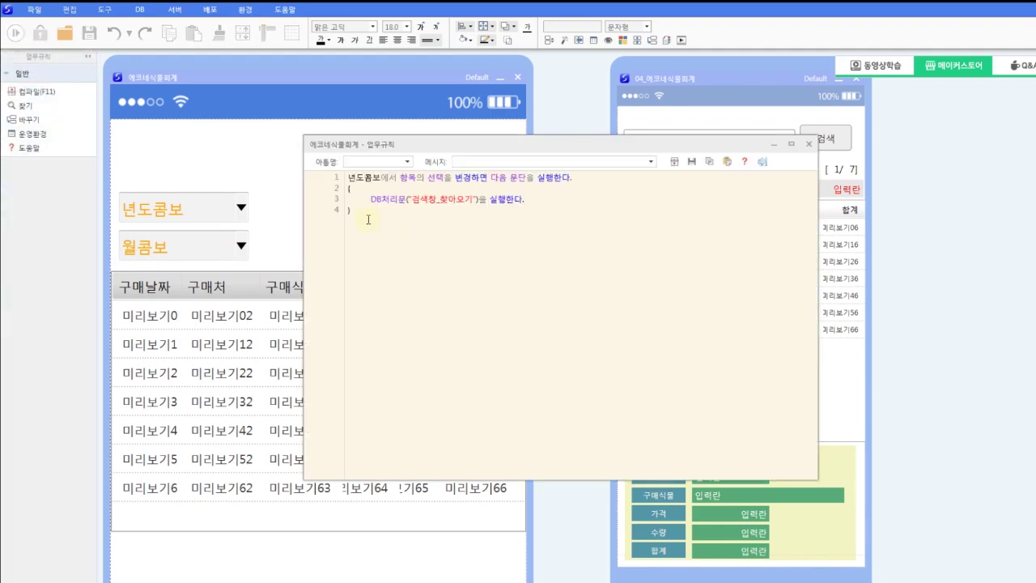
pyautogui.click(367, 217)
pyautogui.press('Return')
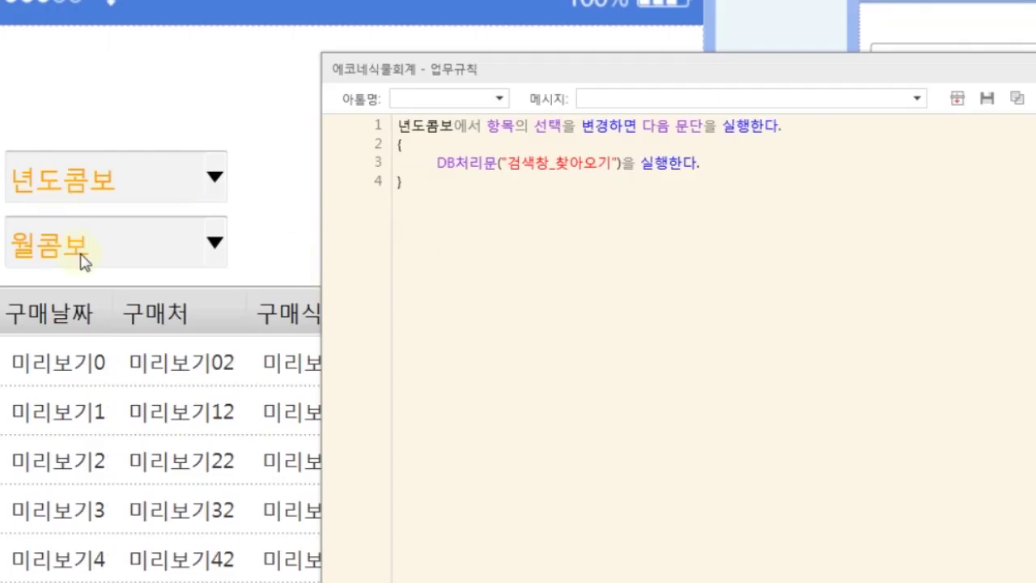
pyautogui.click(500, 98)
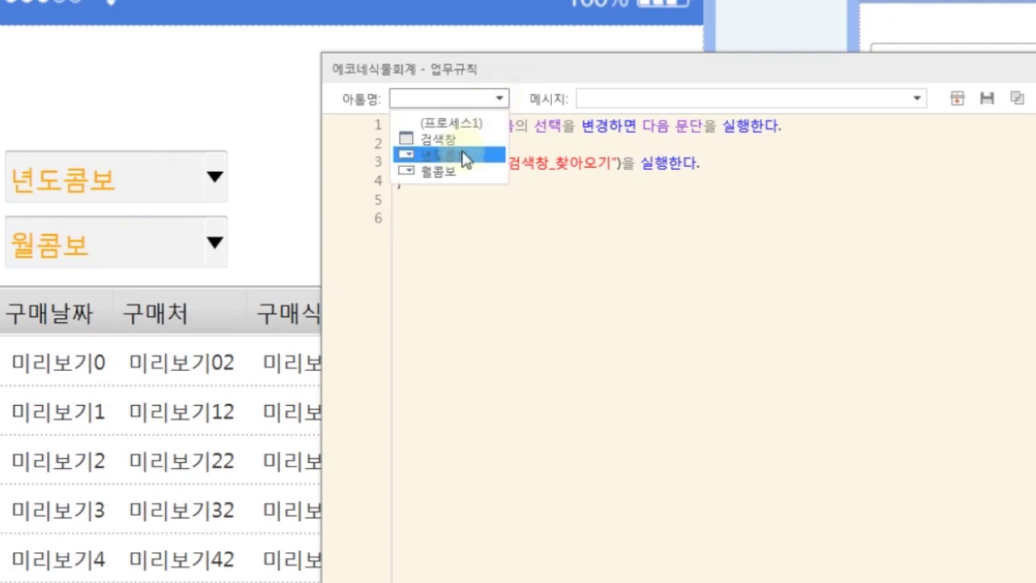
pyautogui.click(466, 172)
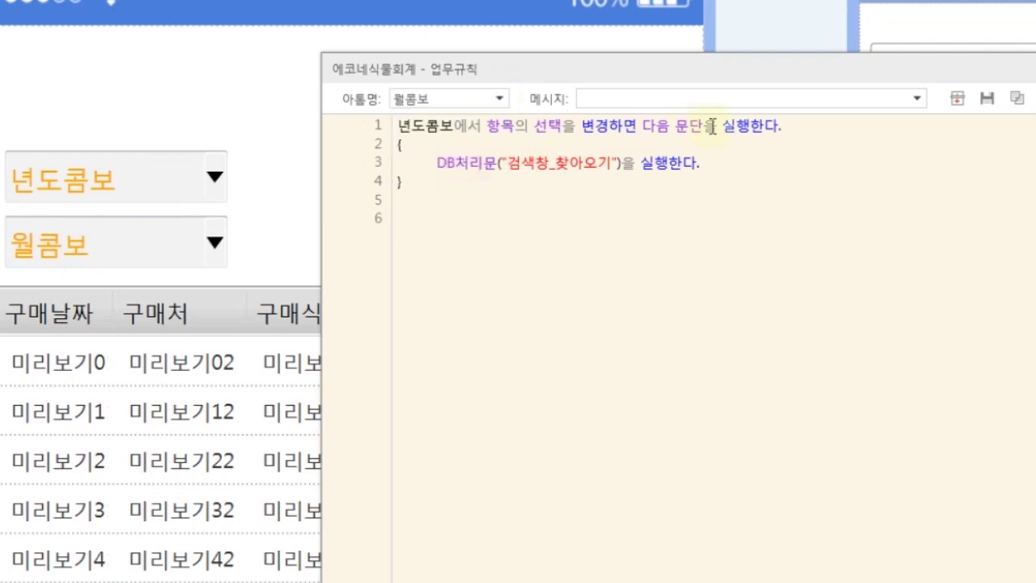
pyautogui.click(917, 99)
pyautogui.click(742, 172)
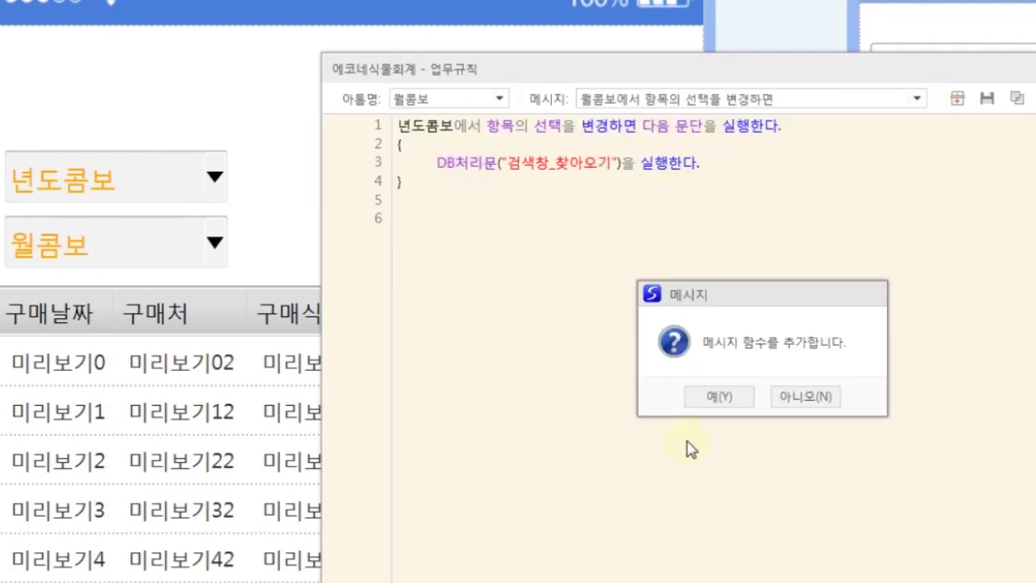
pyautogui.click(717, 398)
pyautogui.click(496, 197)
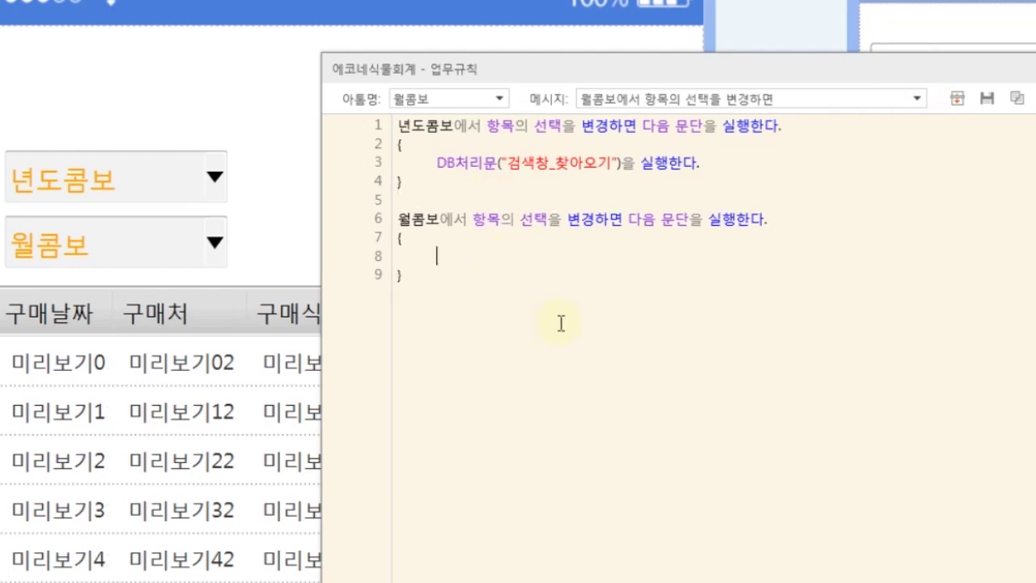
pyautogui.press('Delete')
pyautogui.press('Delete')
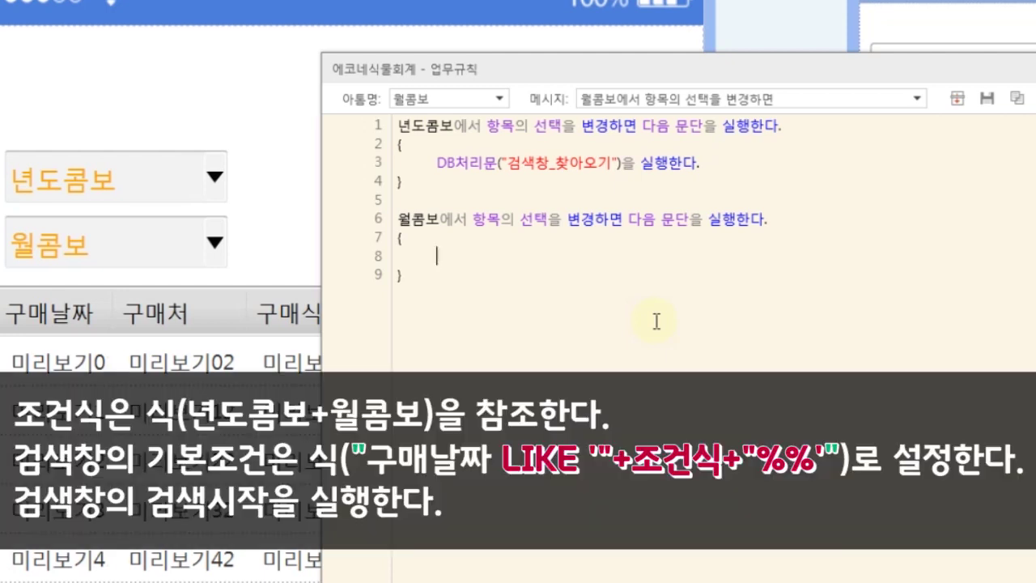
# Step: Write the statement 조건식은 식(년도콤보+월콤보)을 참조한다. inside the 월콤보 function
pyautogui.write('조건식')
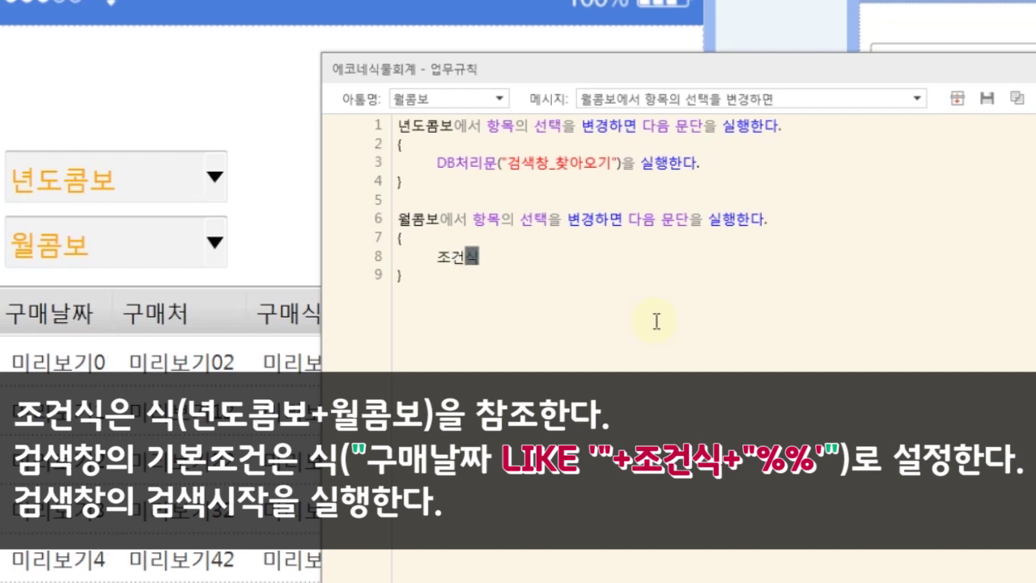
pyautogui.write('은 식(년도코')
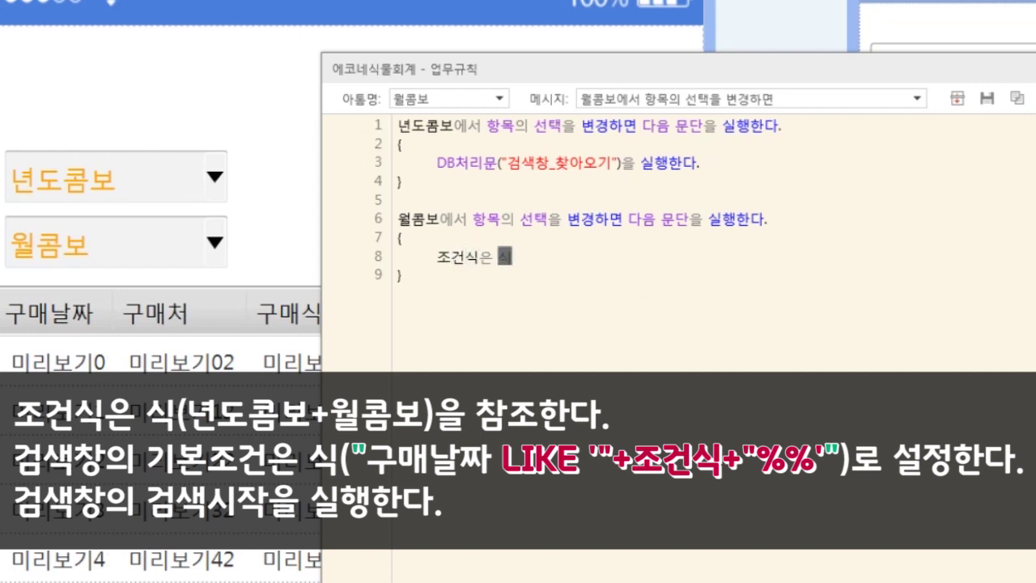
pyautogui.write('콤보+월')
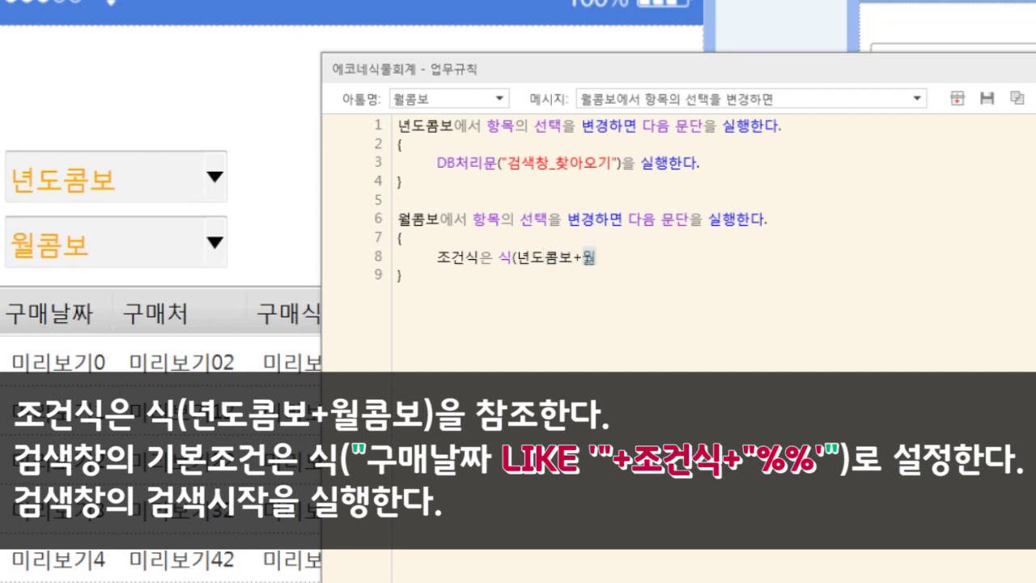
pyautogui.write('콤보')
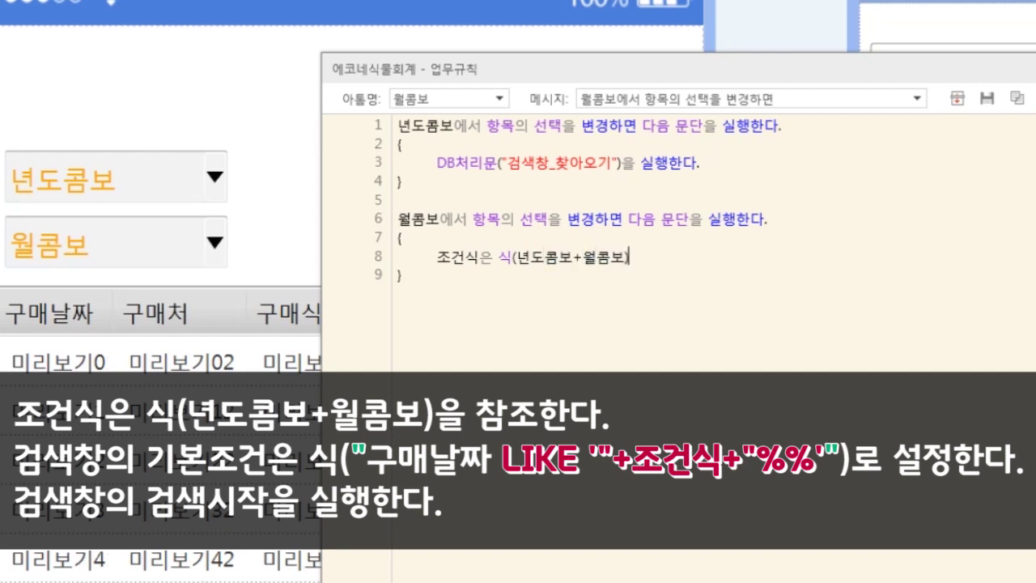
pyautogui.write(')')
pyautogui.write('을 참조한다.')
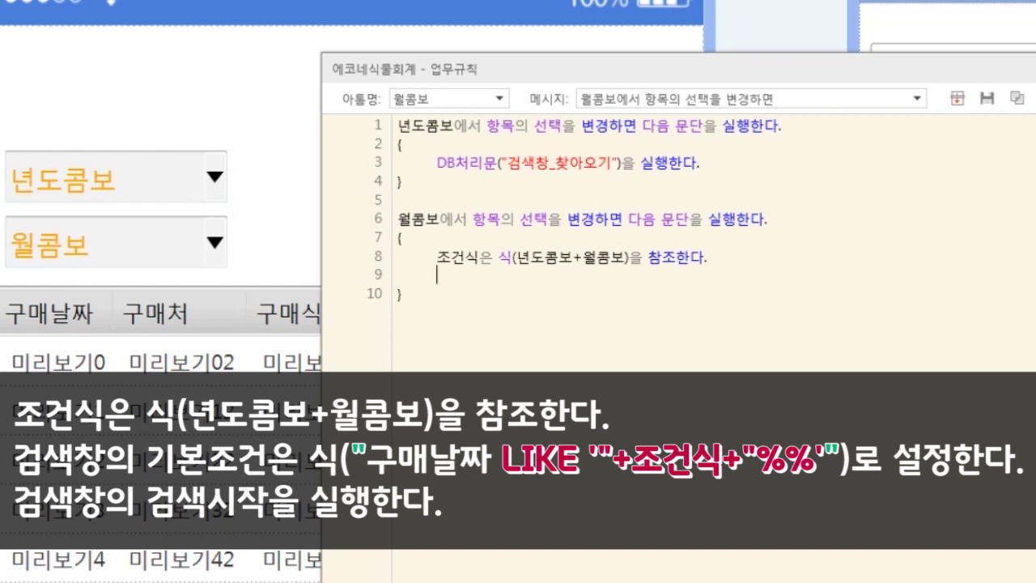
# Step: Add the statement 검색창의 기본조건은 식("구매날짜 LIKE '"+조건식+"%%'")로 설정한다. below the 조건식 line
pyautogui.write('검색창의 기')
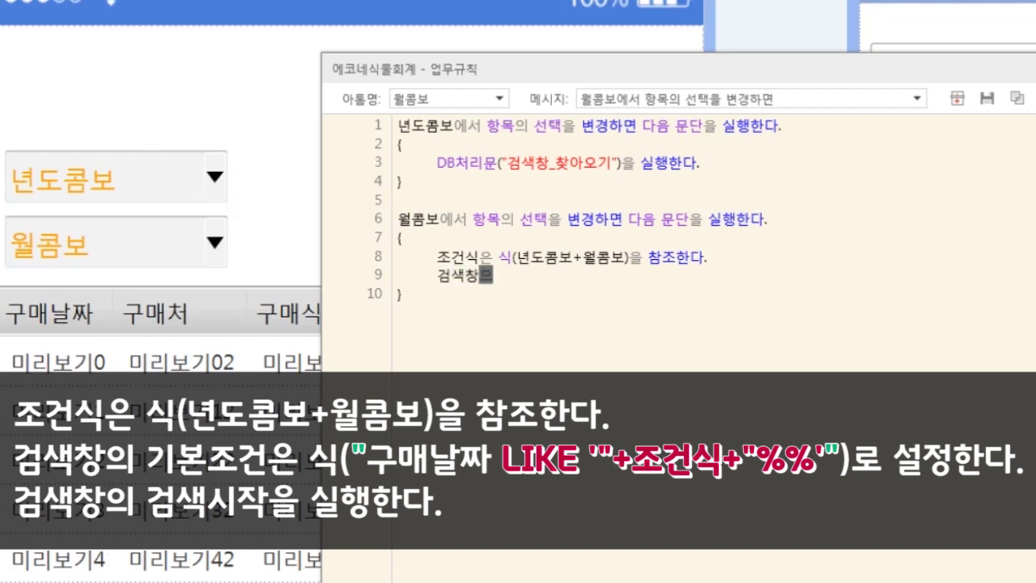
pyautogui.write('본조건은 ')
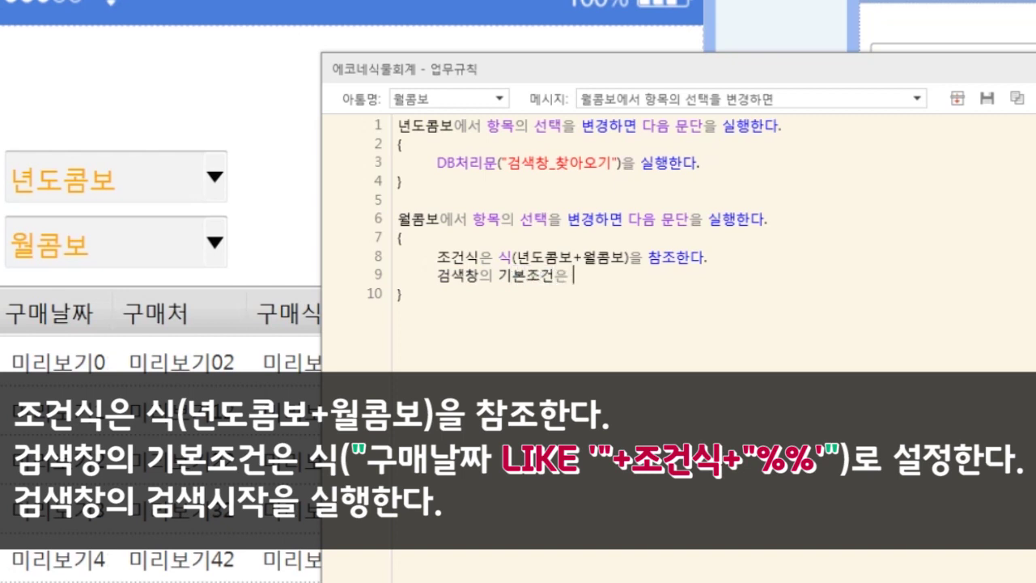
pyautogui.write('식("구매날짜')
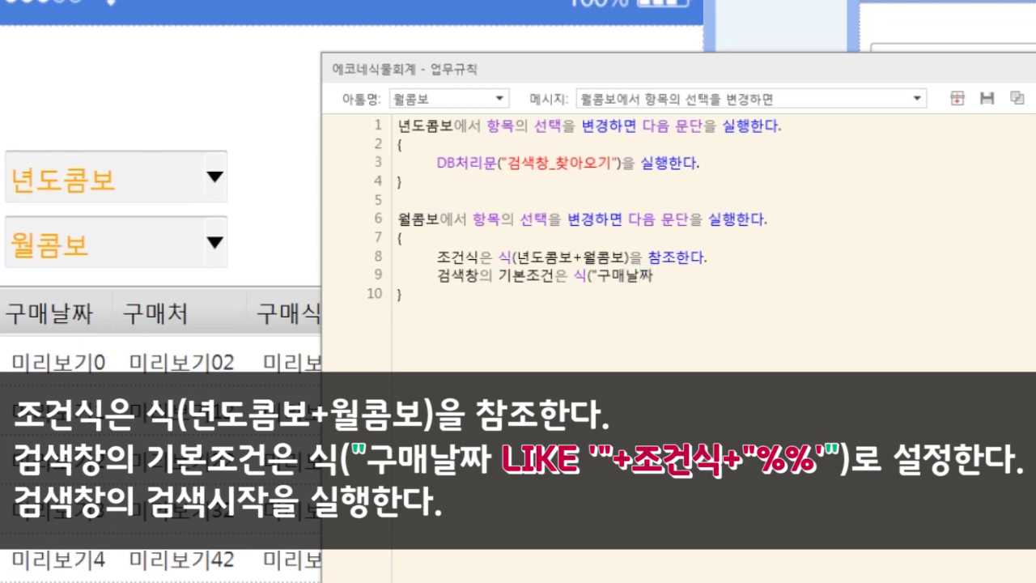
pyautogui.write(' LIKE \'"')
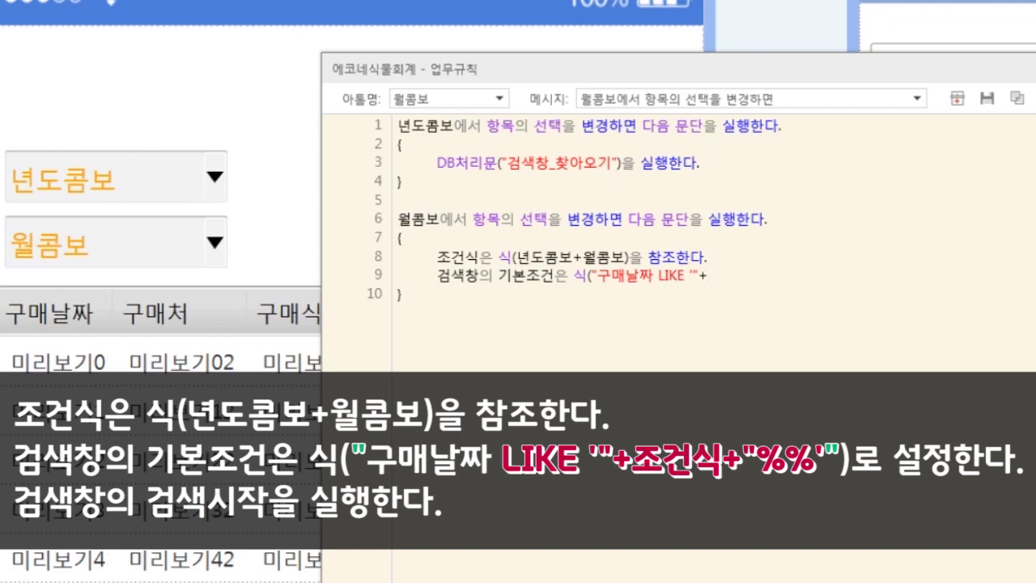
pyautogui.write('+조건식+"%%\'')
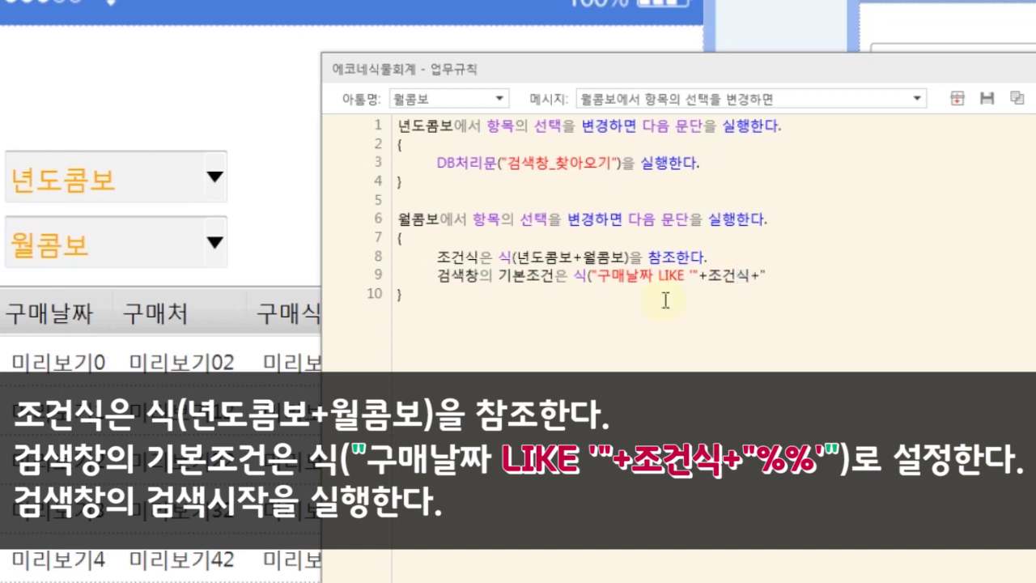
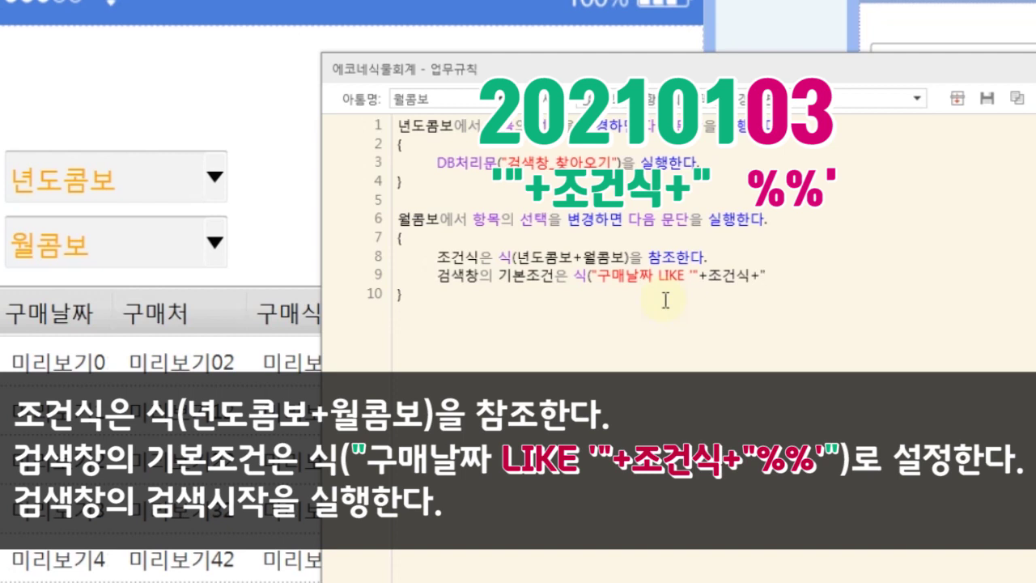
pyautogui.write('%%')
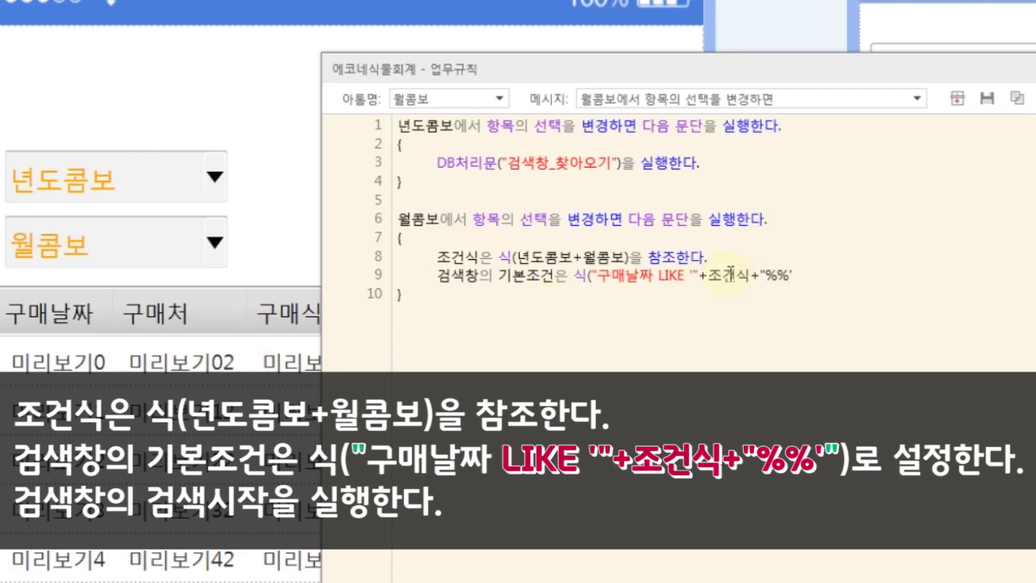
pyautogui.click(812, 280)
pyautogui.write('"')
pyautogui.write(')로 설정')
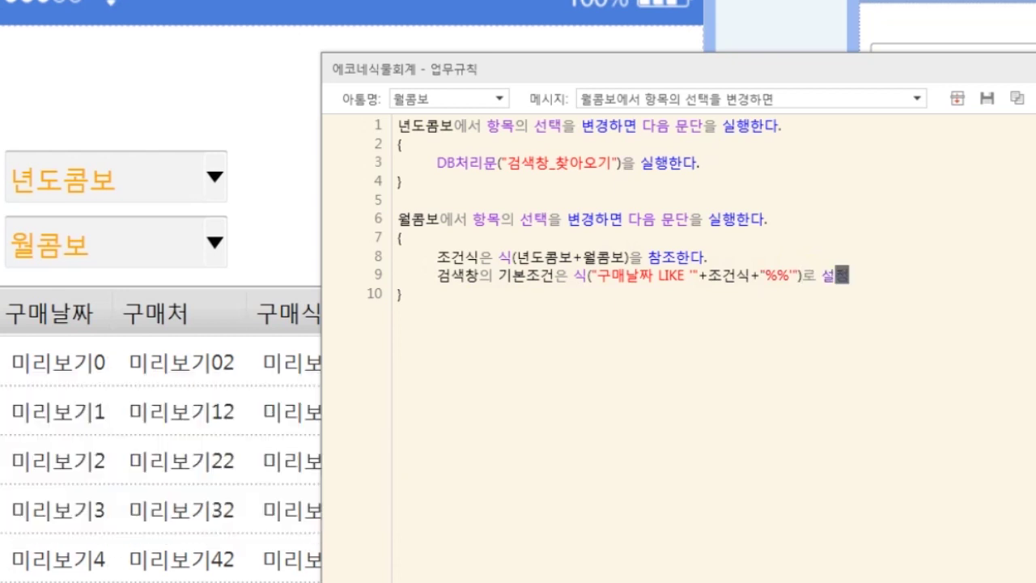
pyautogui.write('한다.')
# Step: Add 검색창의 검색시작을 실행한다. as the last statement of the 월콤보 function
pyautogui.press('Return')
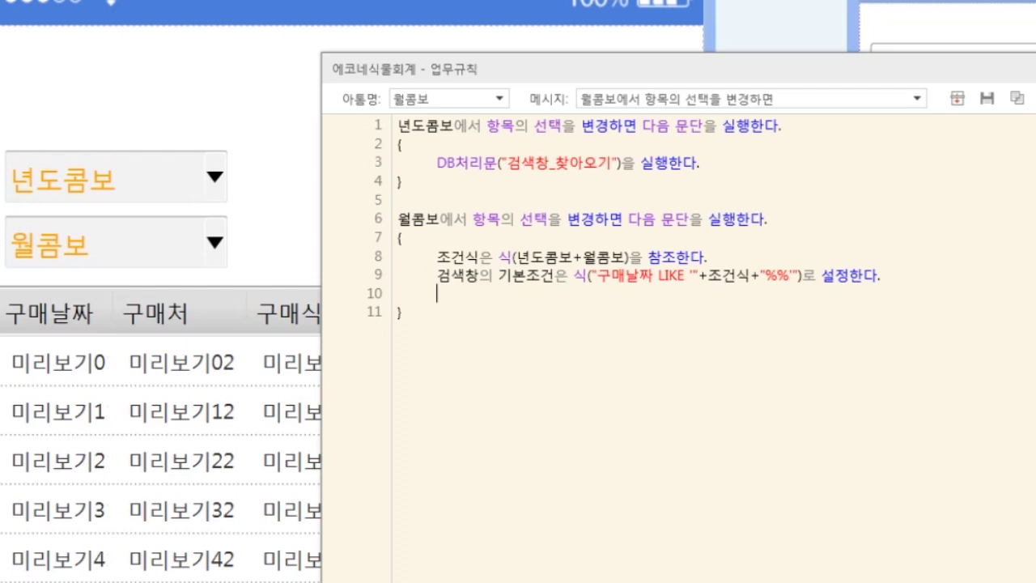
pyautogui.write('검색창의 검새')
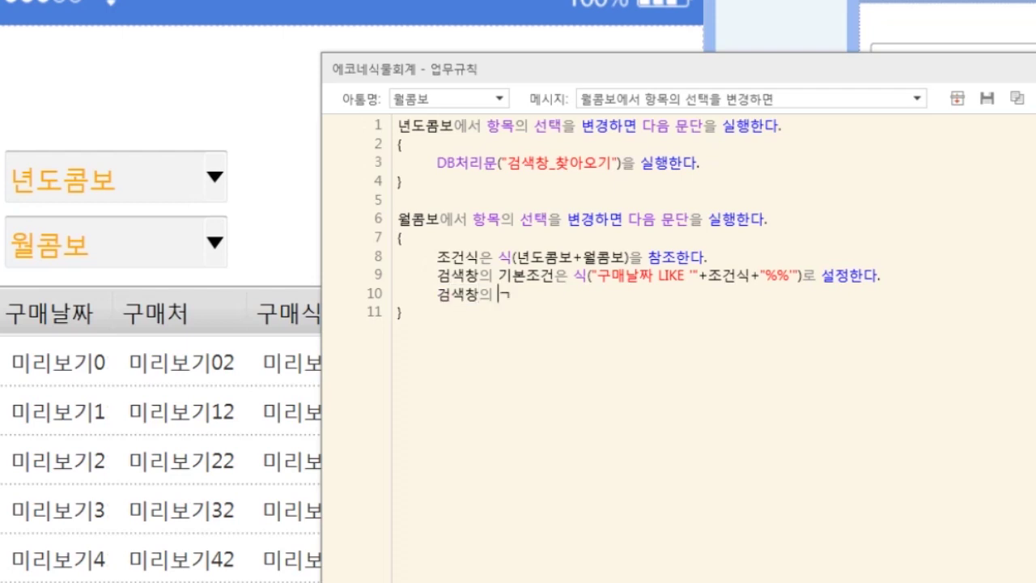
pyautogui.write('색시작을 실')
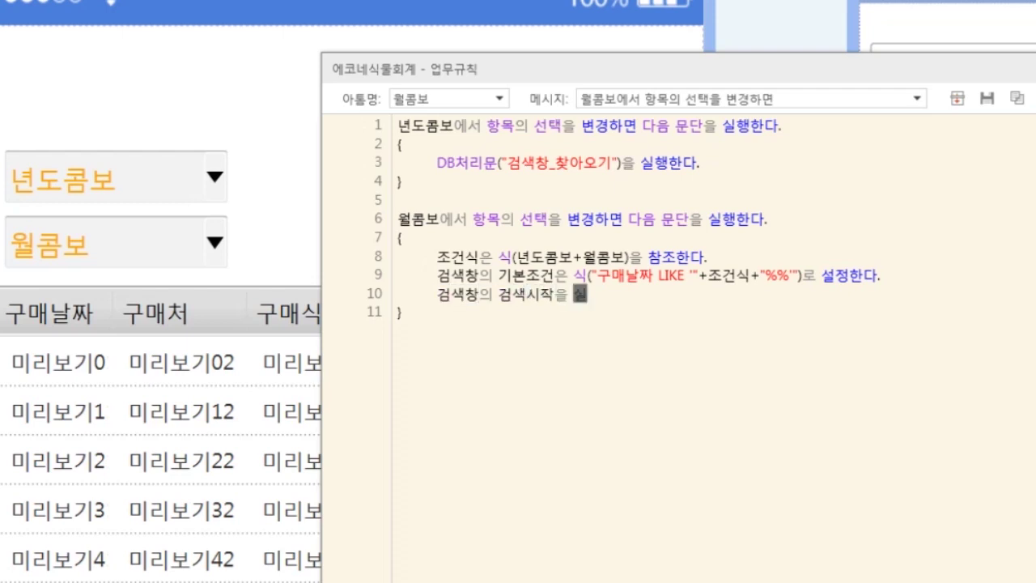
pyautogui.write('행하한다.')
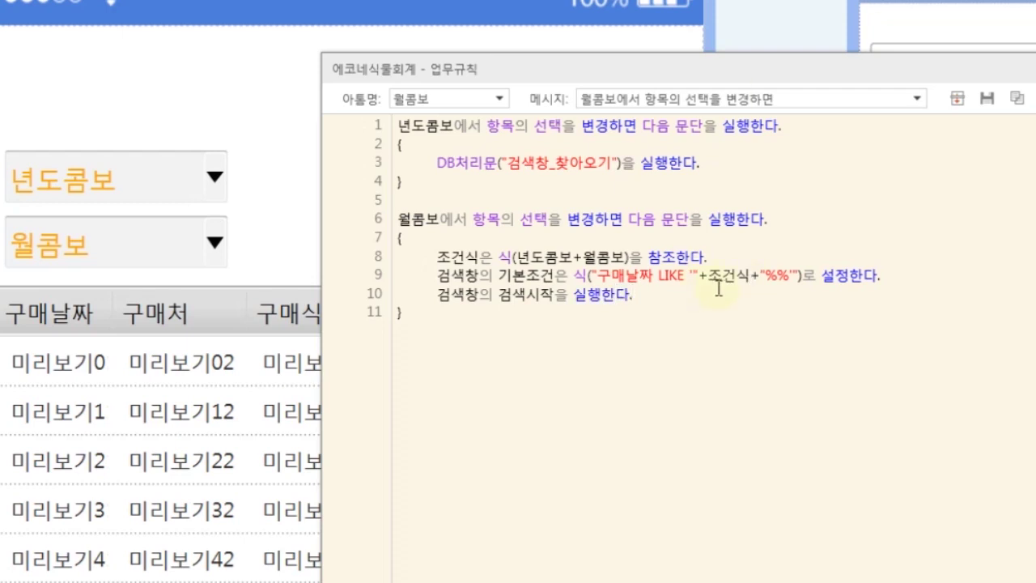
# Step: Place a 데이터입력란 in the empty area above the combo boxes and name it 조건식
pyautogui.moveTo(776, 71); pyautogui.dragTo(764, 342)
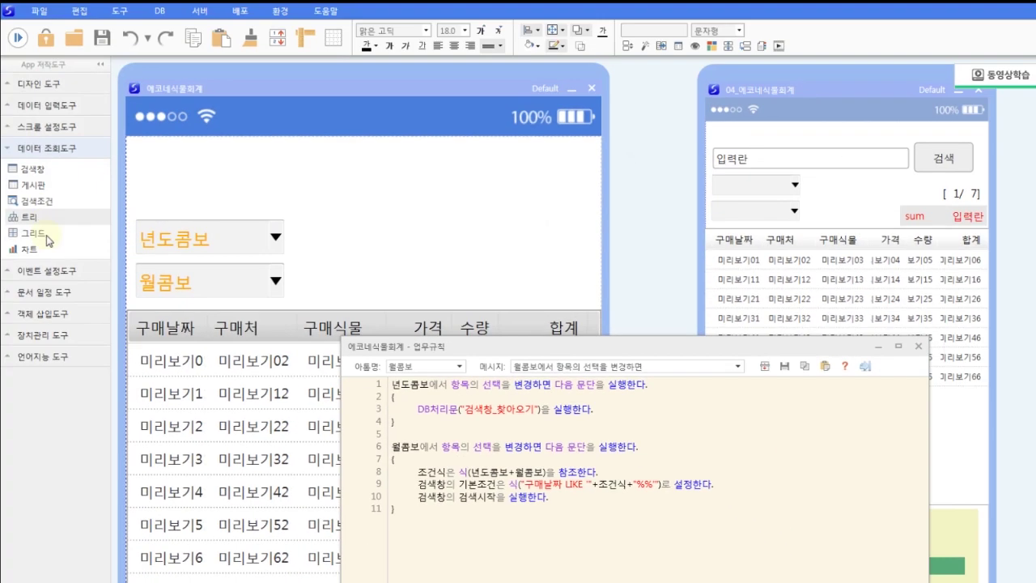
pyautogui.click(55, 105)
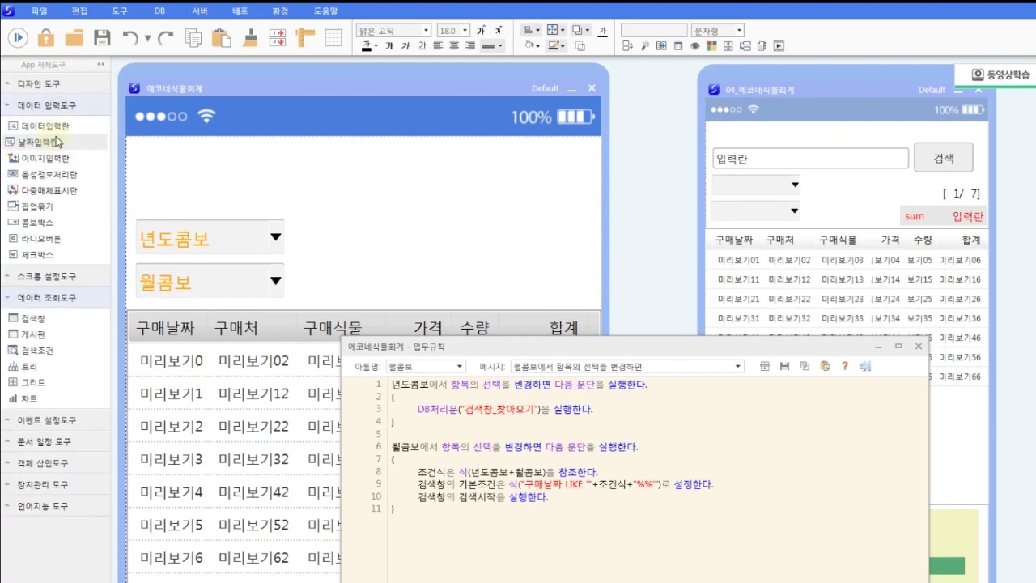
pyautogui.click(61, 127)
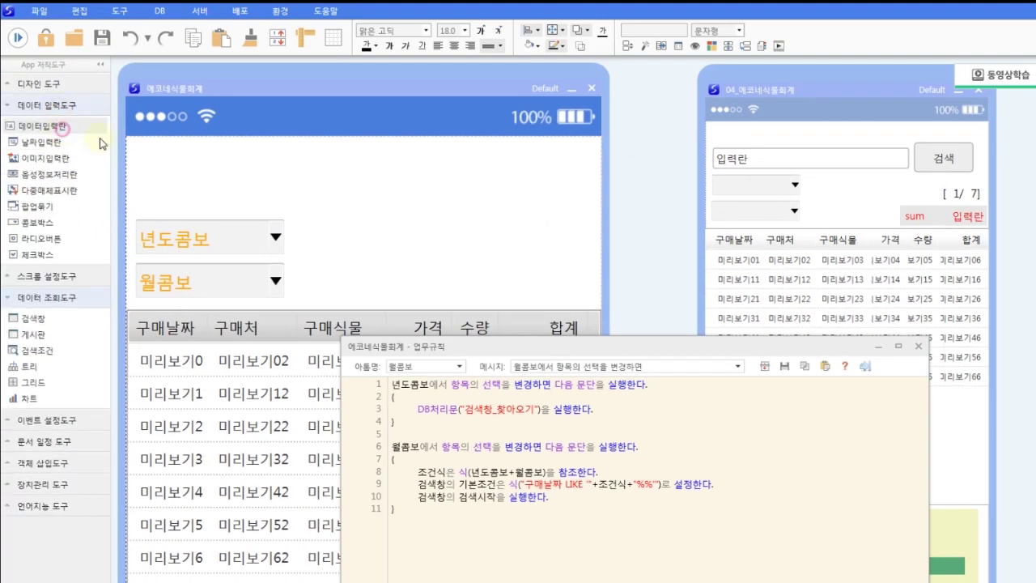
pyautogui.click(517, 164)
pyautogui.doubleClick(648, 31)
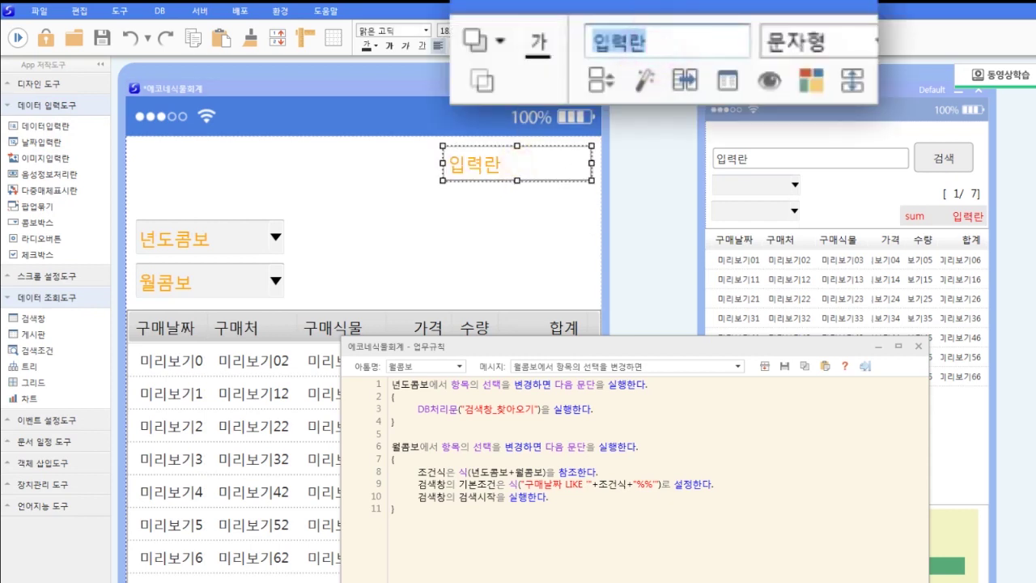
pyautogui.write('ㅈㅗ건식')
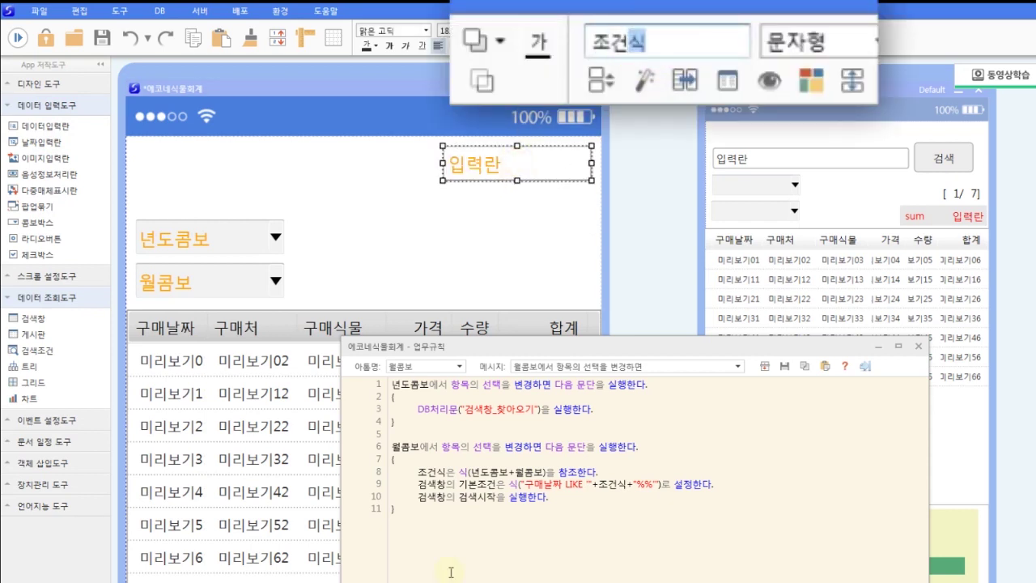
pyautogui.click(557, 261)
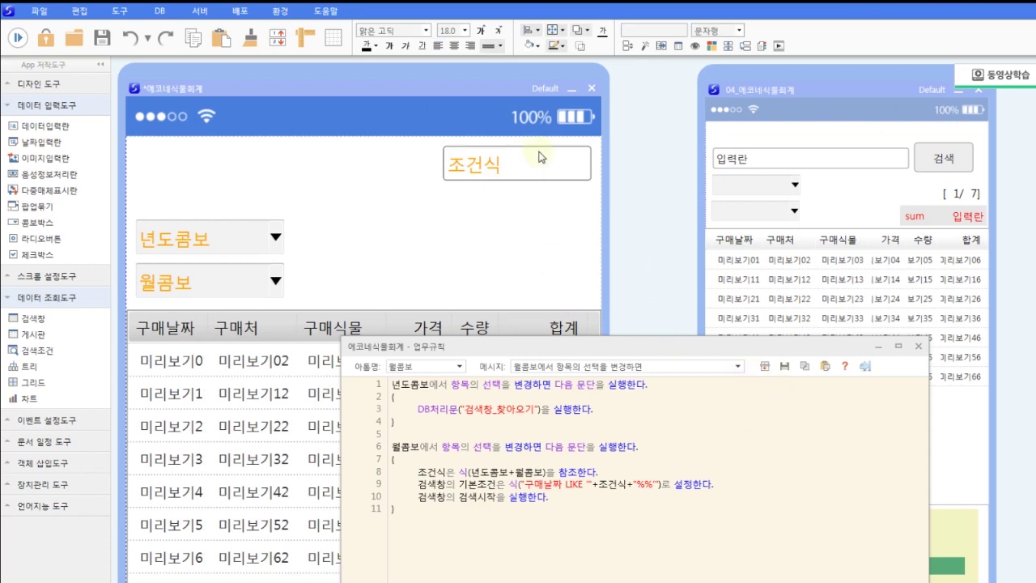
# Step: Compile and save the business rule with the new 월콤보 function, and close the rule editor
pyautogui.click(764, 366)
pyautogui.click(785, 366)
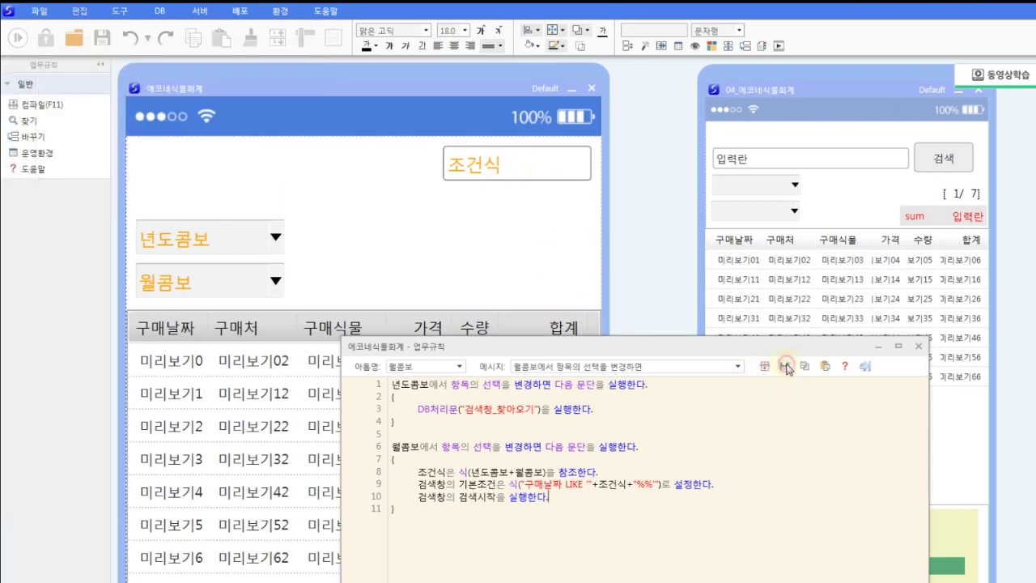
pyautogui.click(918, 350)
# Step: Run the form and filter the 2021 purchases by 1월 and by 2월
pyautogui.click(18, 37)
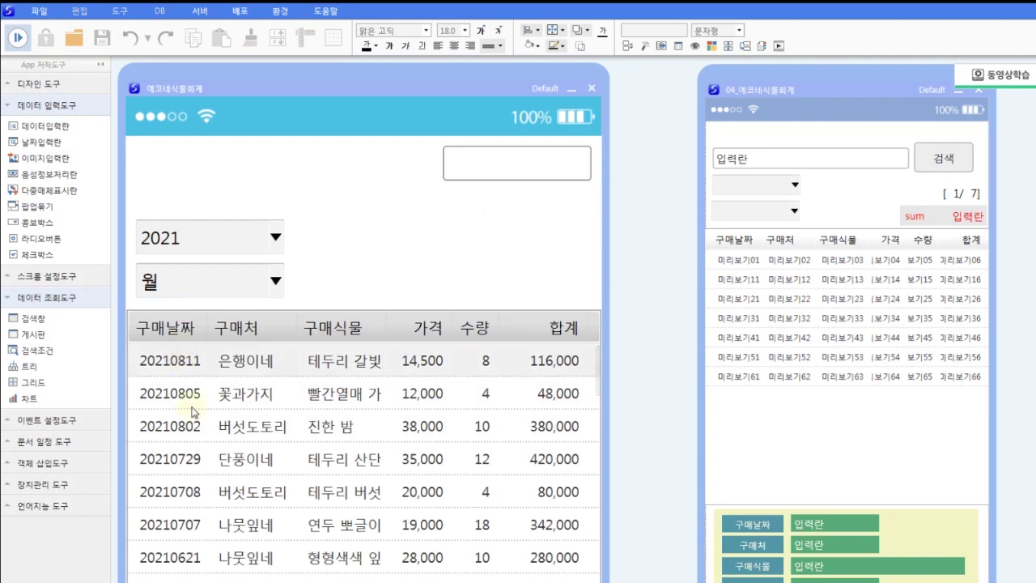
pyautogui.click(274, 279)
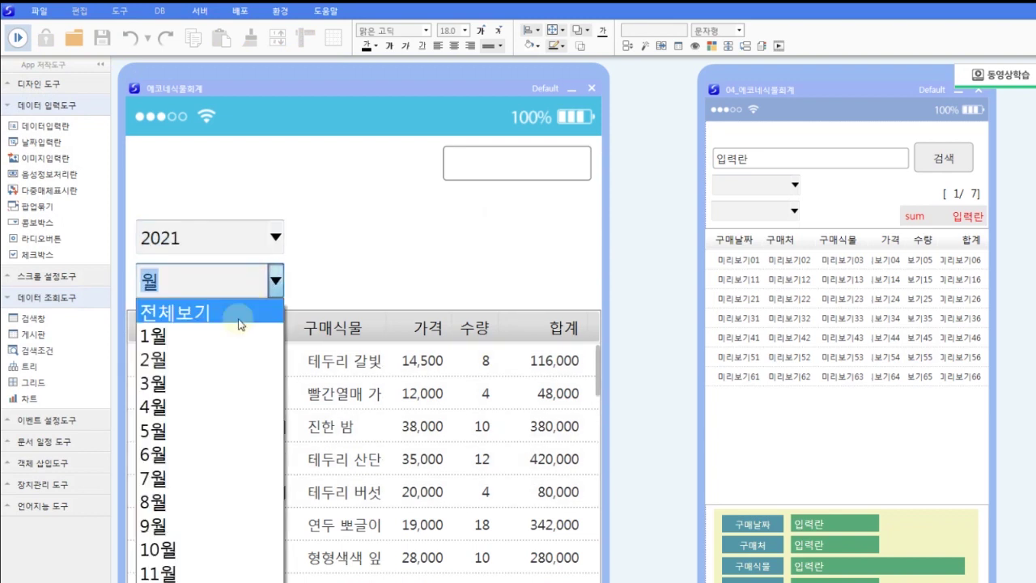
pyautogui.click(227, 337)
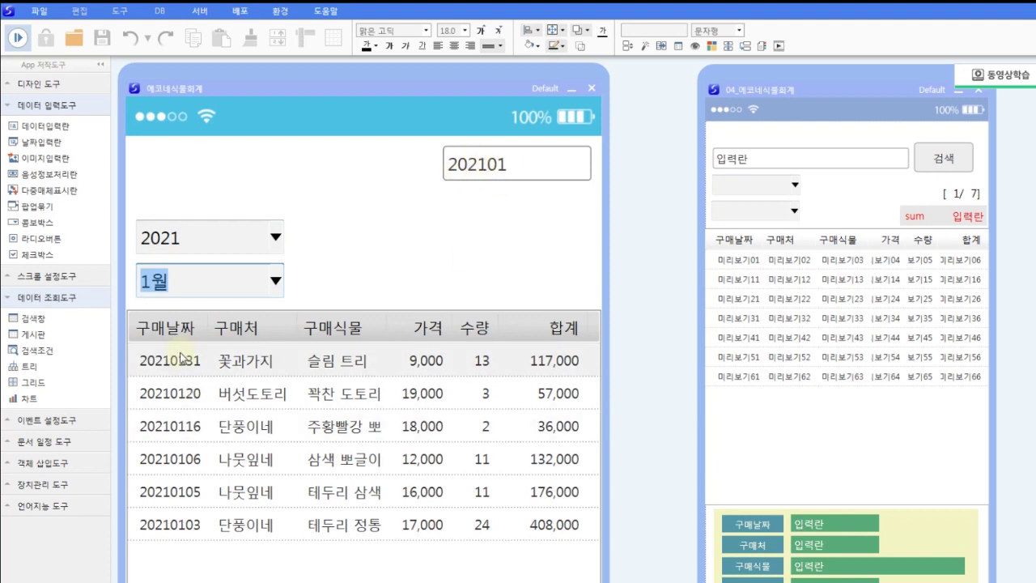
pyautogui.click(273, 280)
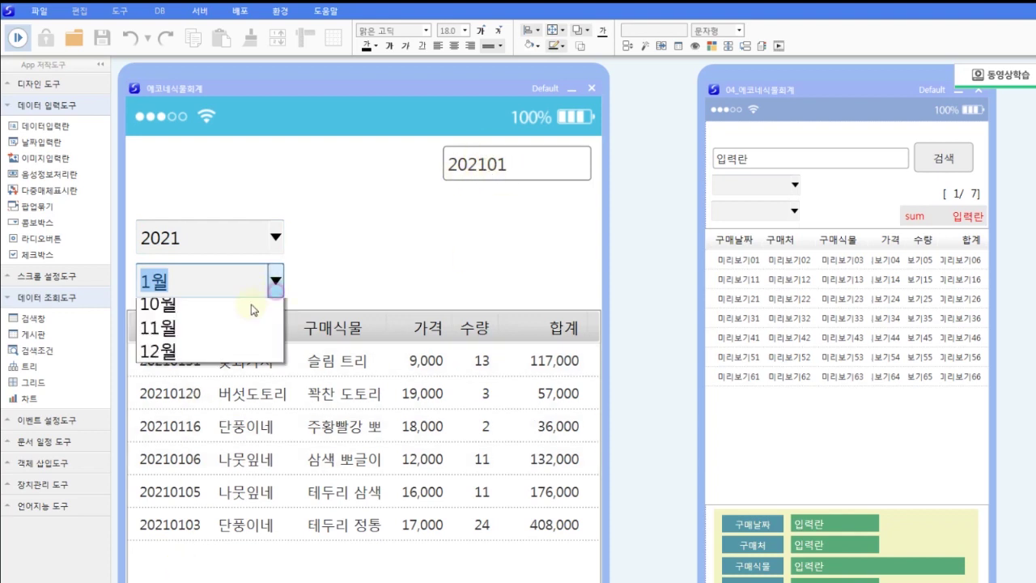
pyautogui.click(224, 356)
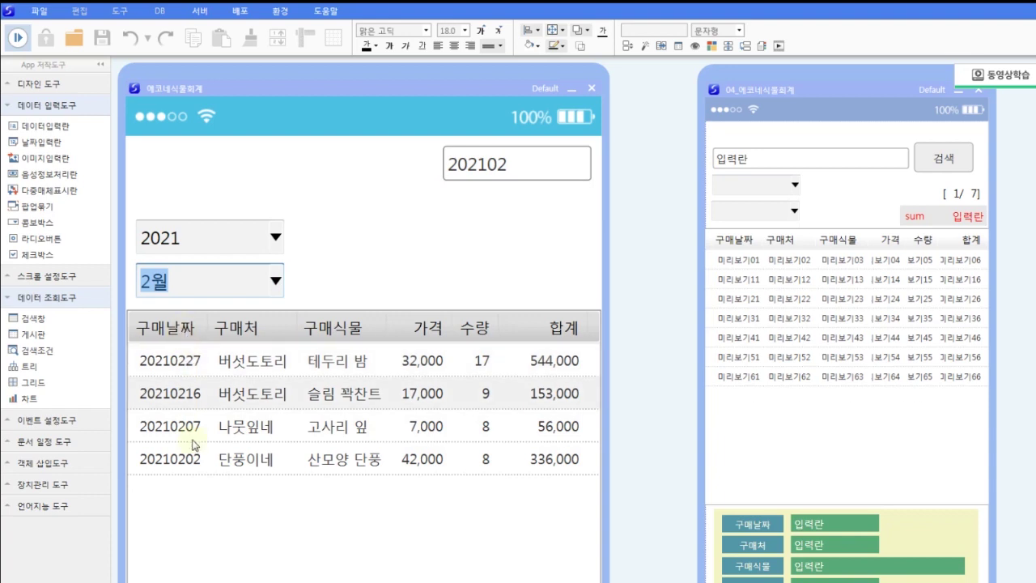
# Step: Test the year 2020 with 3월 and with 전체보기, and return the form to design mode
pyautogui.click(276, 237)
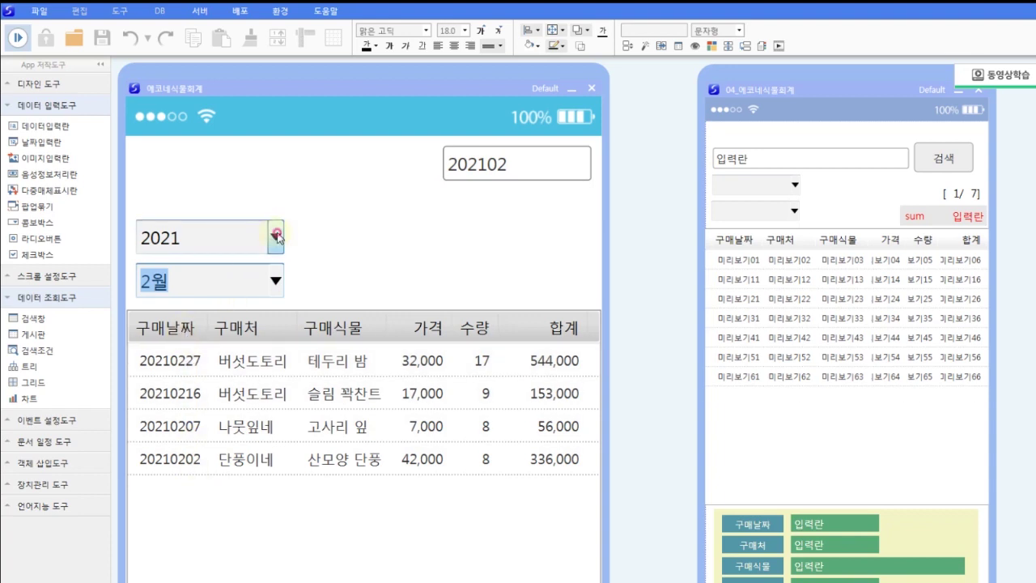
pyautogui.click(248, 293)
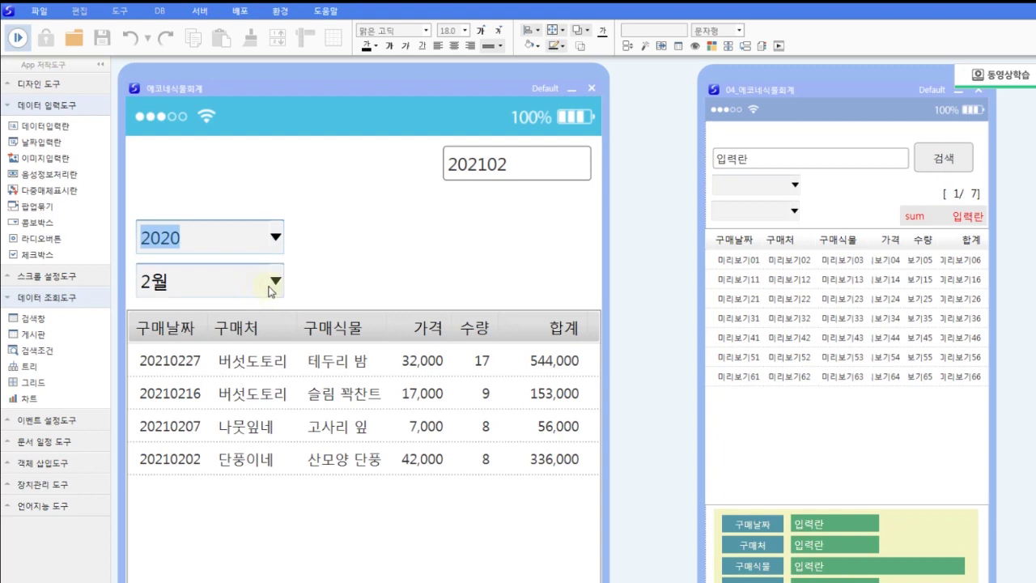
pyautogui.click(275, 280)
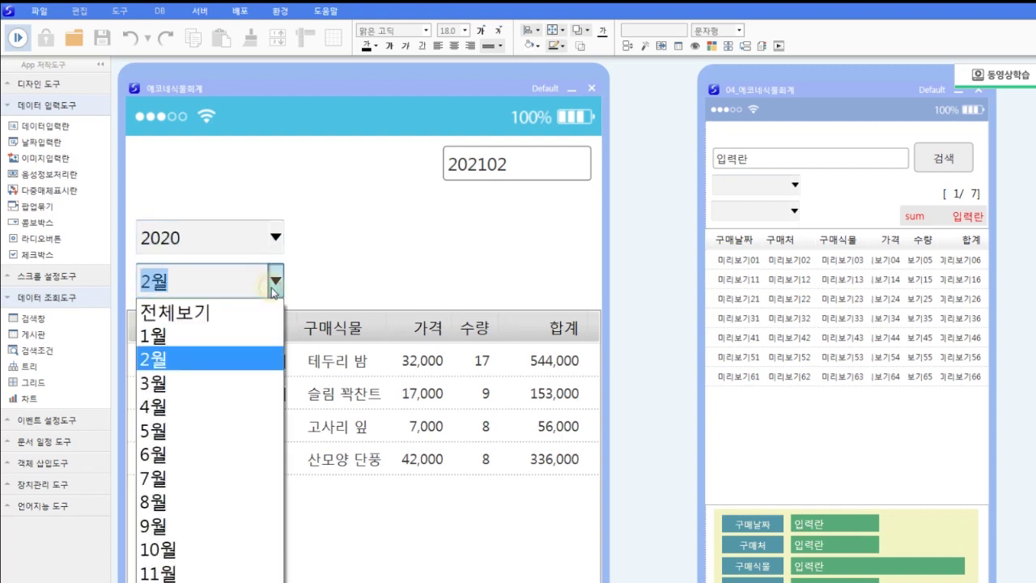
pyautogui.click(234, 374)
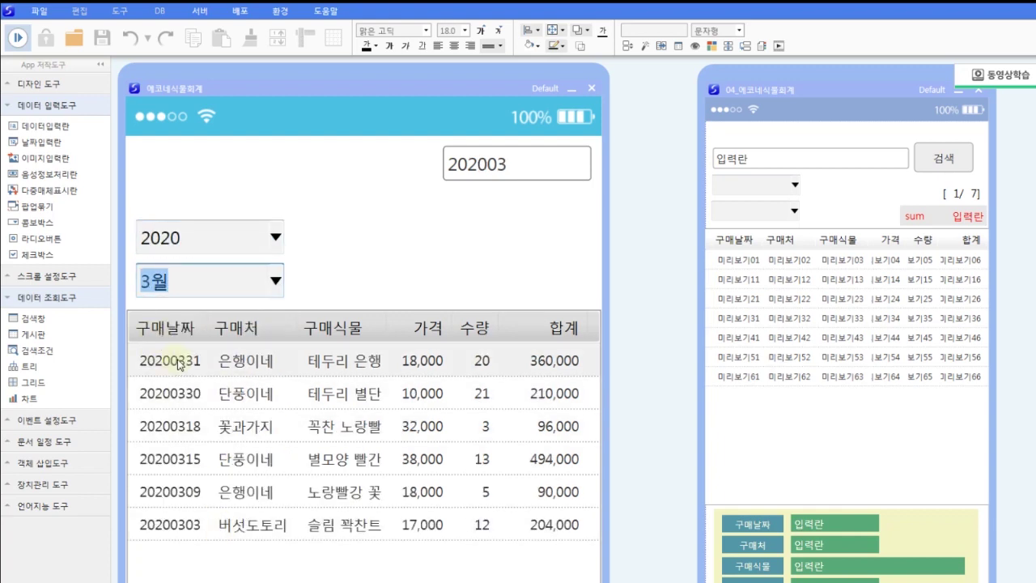
pyautogui.click(274, 281)
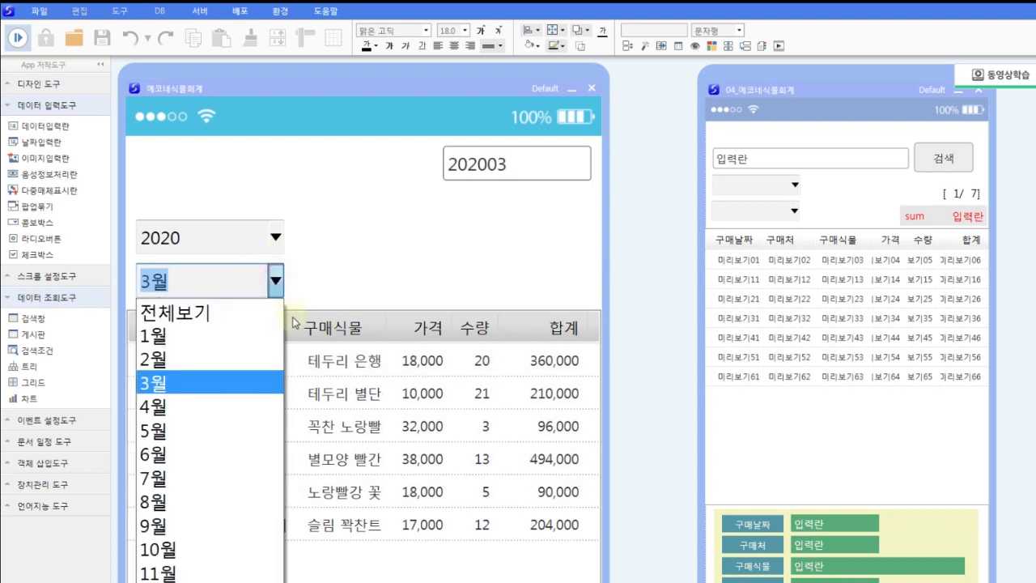
pyautogui.click(244, 309)
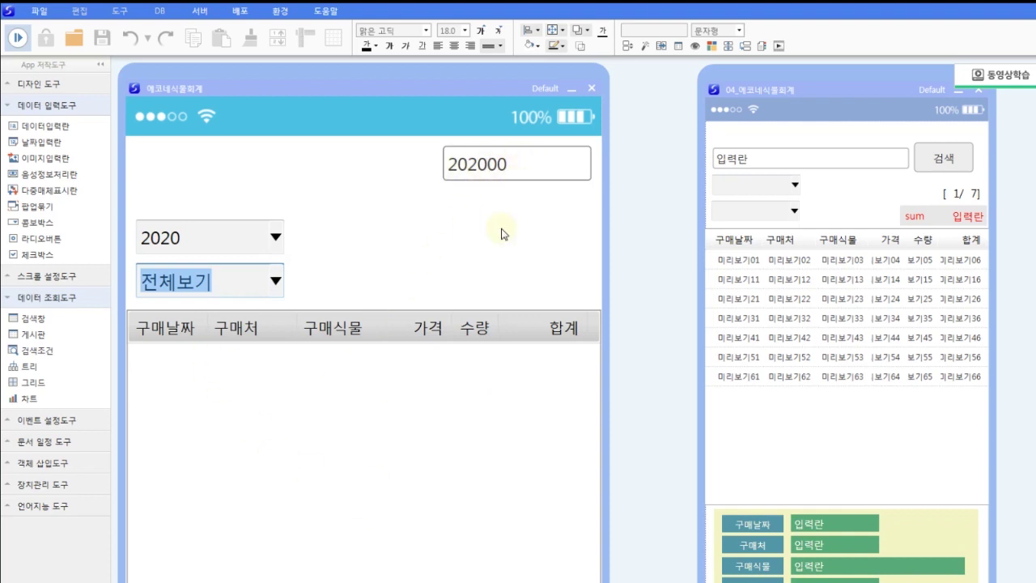
pyautogui.click(417, 277)
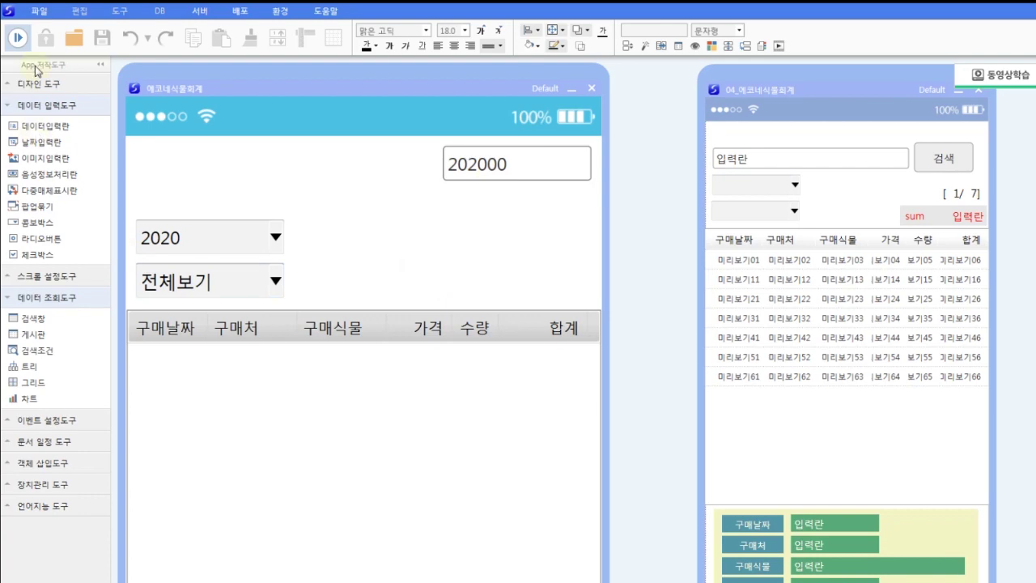
pyautogui.click(13, 41)
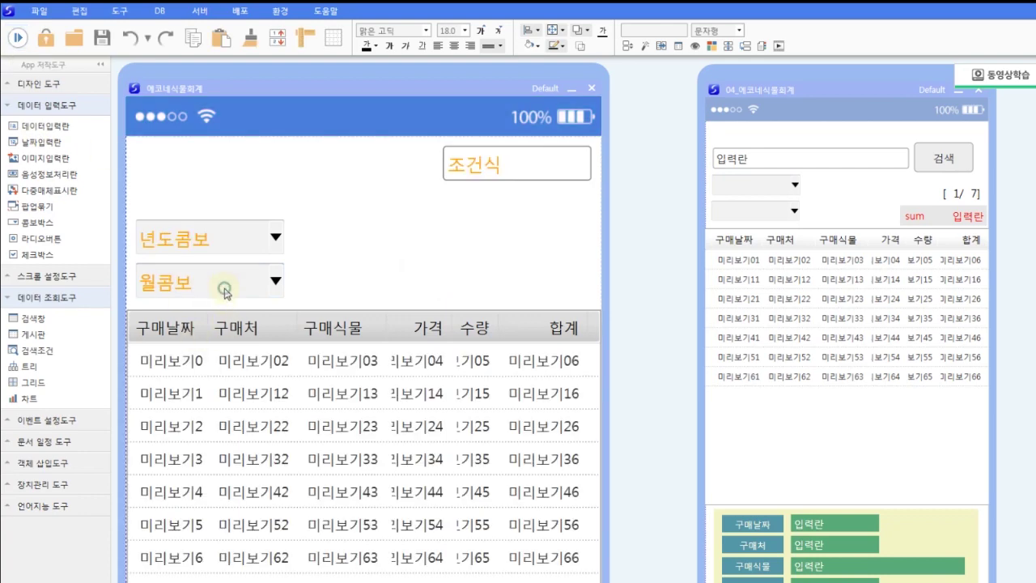
# Step: In the 월콤보 style settings, change the display item 00=전체보기 to =전체보기 and close the settings
pyautogui.rightClick(246, 283)
pyautogui.click(275, 292)
pyautogui.moveTo(356, 298); pyautogui.dragTo(395, 237)
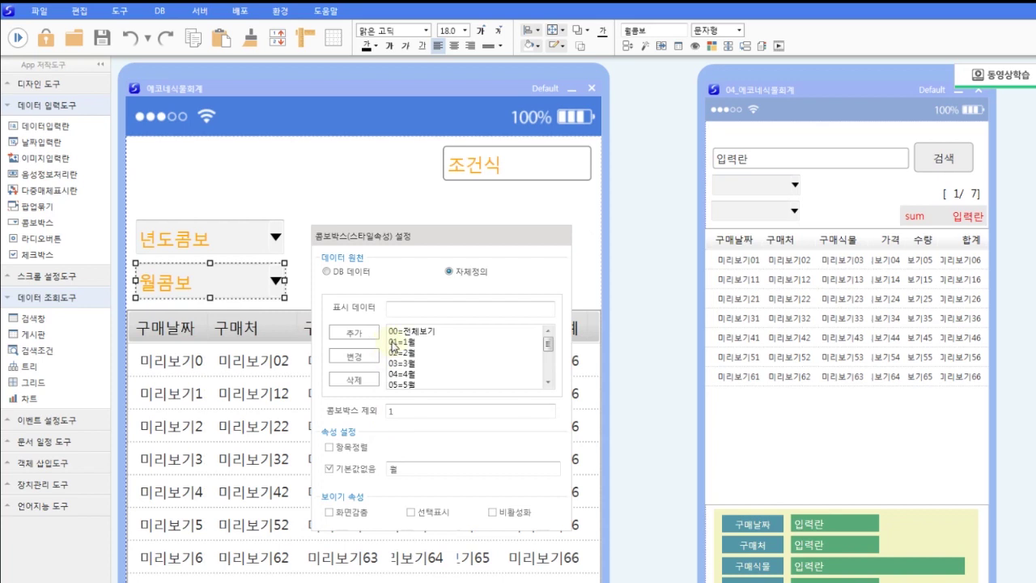
pyautogui.click(394, 331)
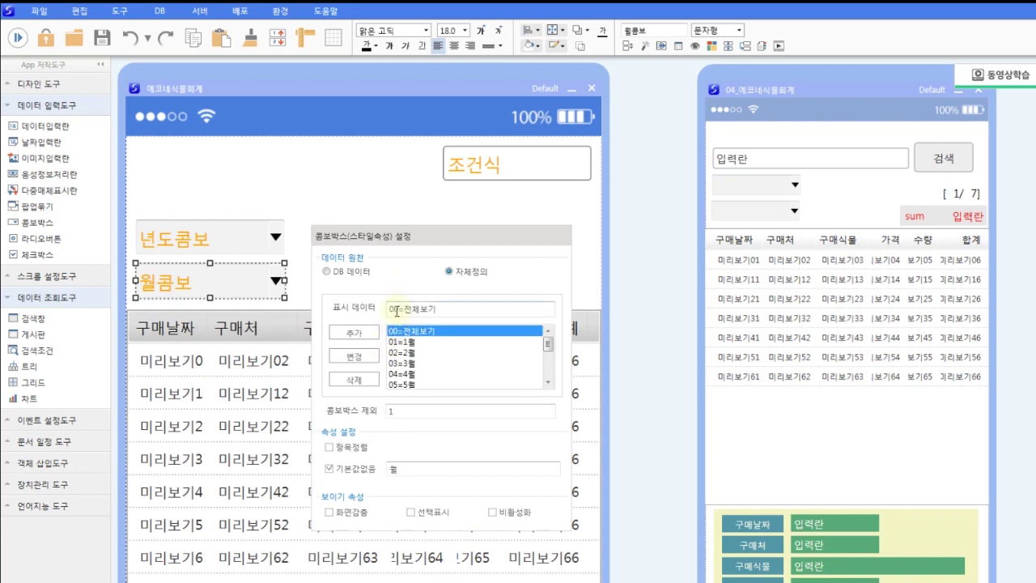
pyautogui.click(396, 309)
pyautogui.press('BackSpace')
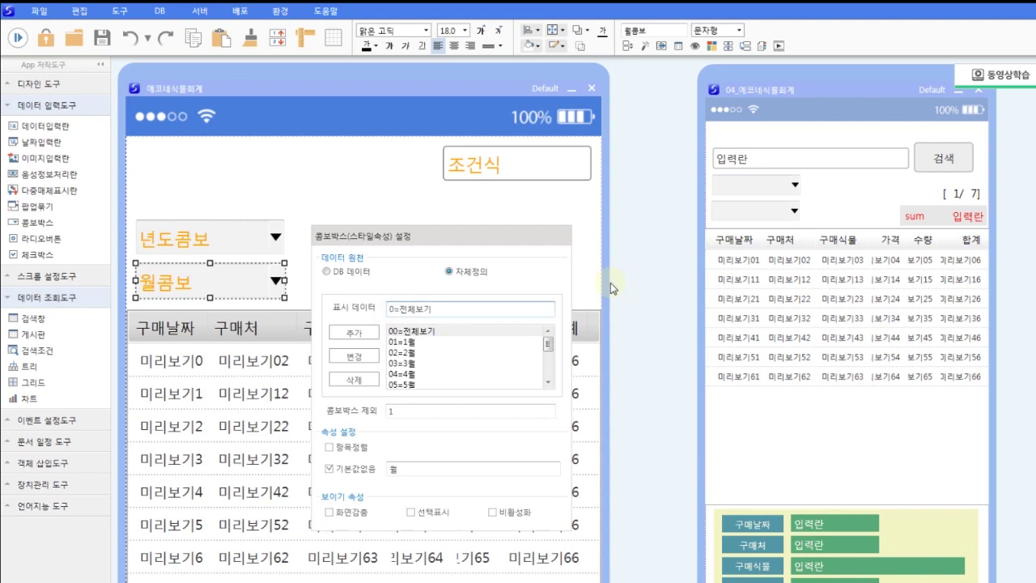
pyautogui.press('BackSpace')
pyautogui.click(355, 356)
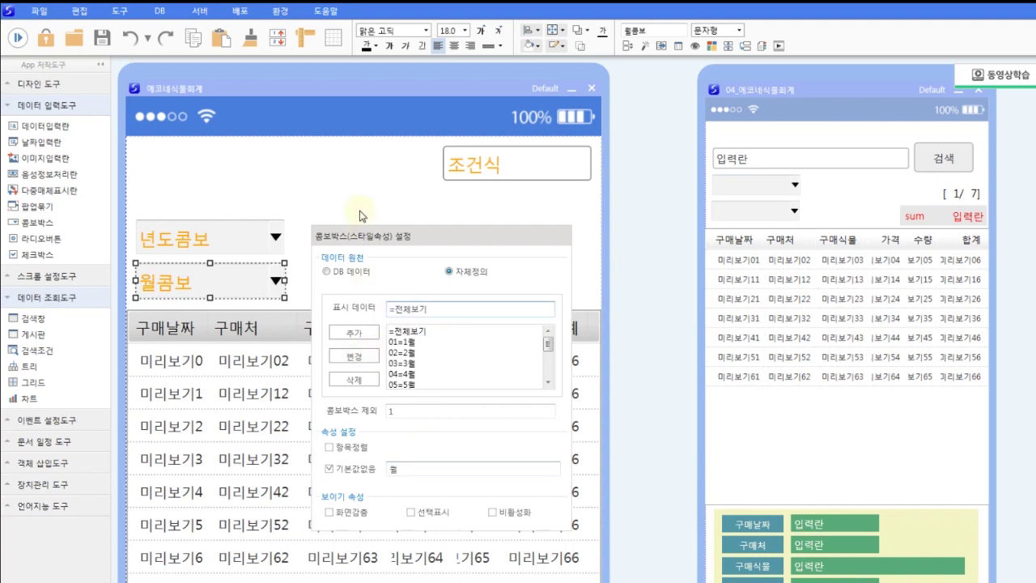
pyautogui.click(360, 216)
# Step: Run the form again and check the 2021 purchase list with 3월 and with 전체보기 selected
pyautogui.click(17, 38)
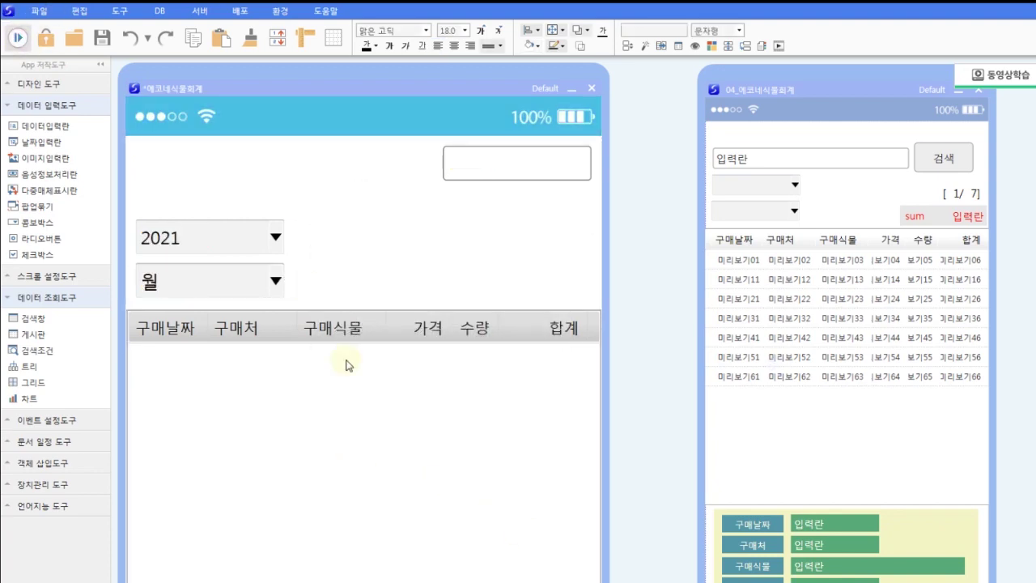
pyautogui.click(275, 280)
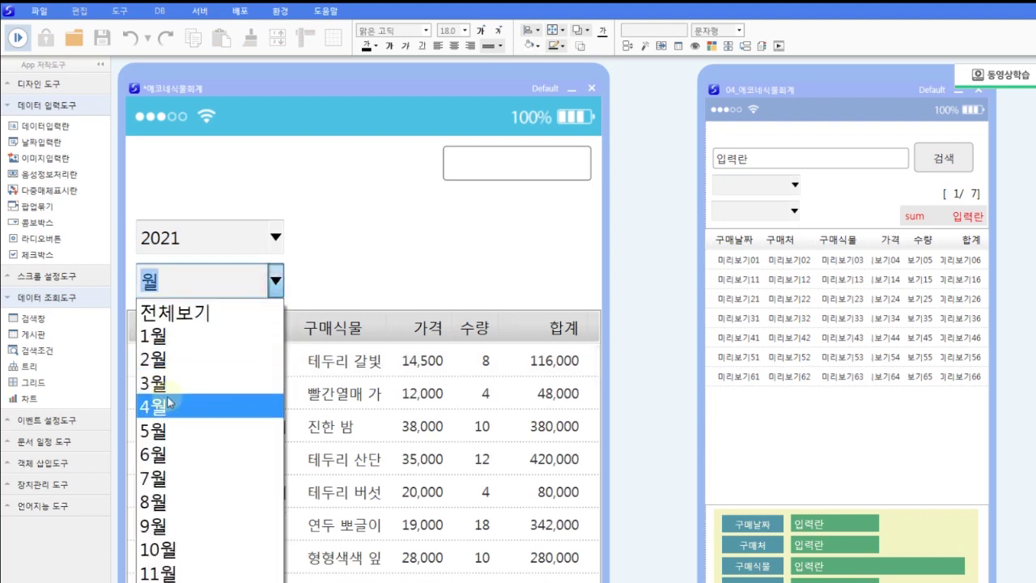
pyautogui.click(171, 384)
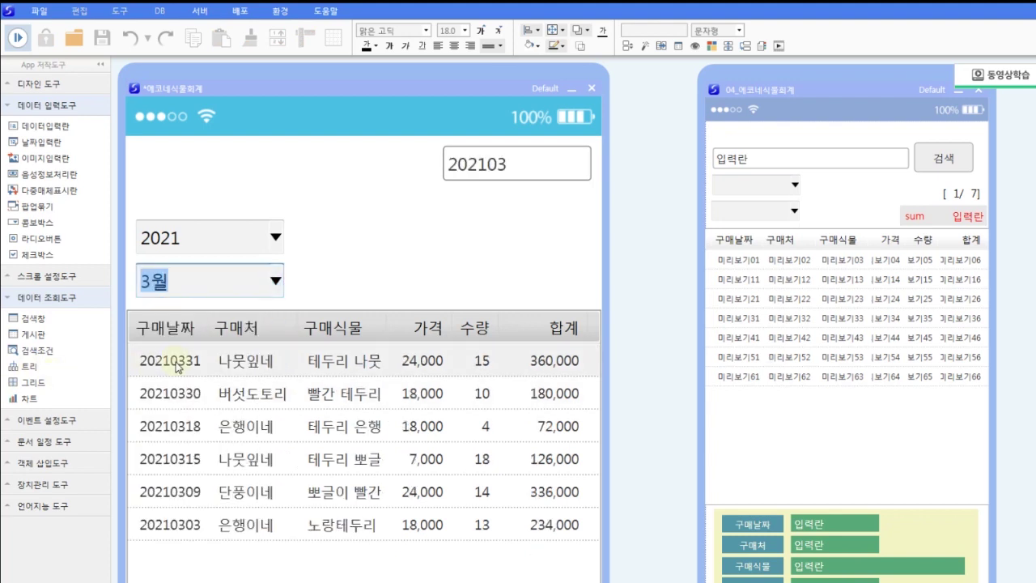
pyautogui.click(274, 279)
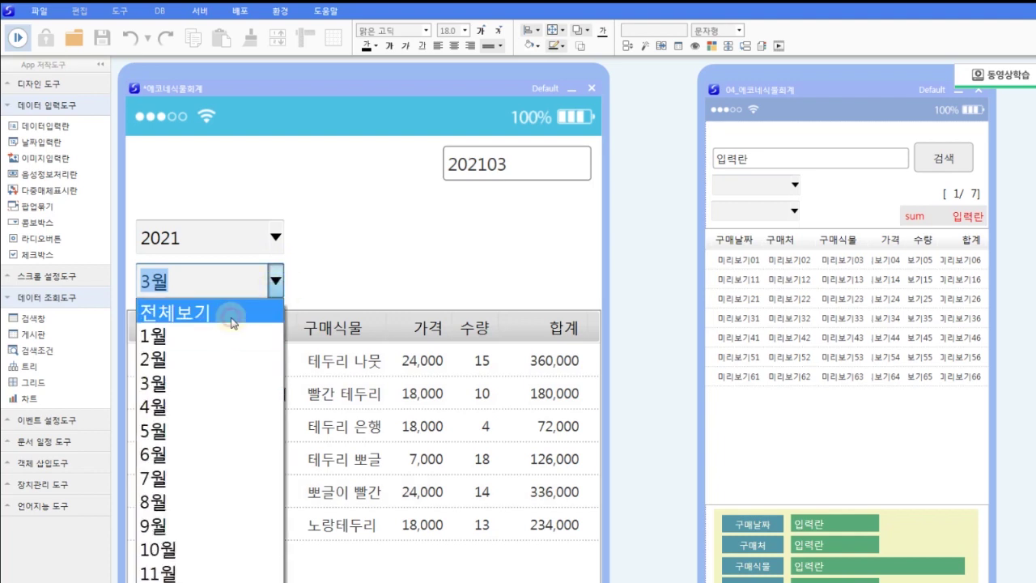
pyautogui.click(233, 323)
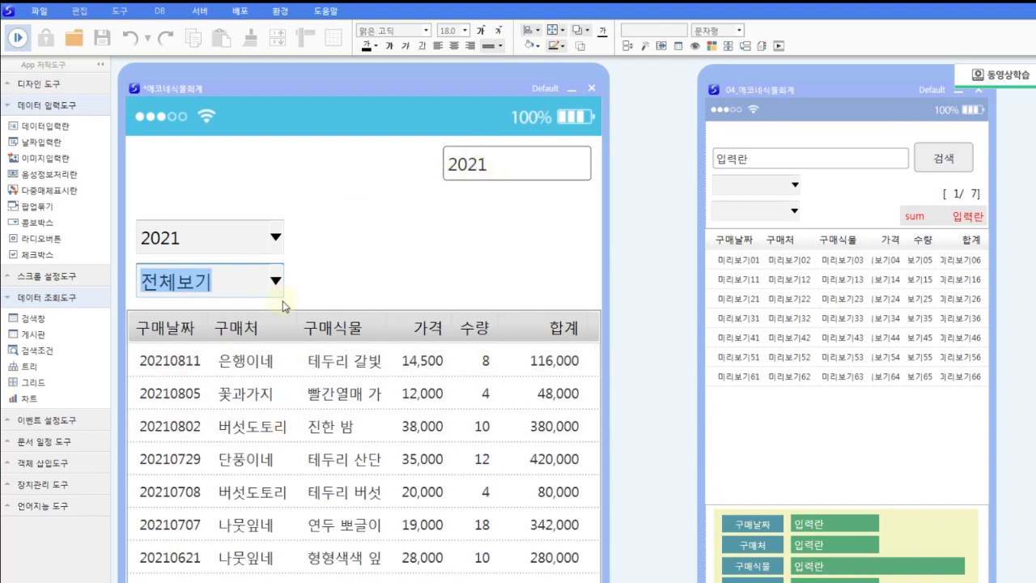
pyautogui.scroll(-10, 324, 486)
pyautogui.scroll(8, 334, 482)
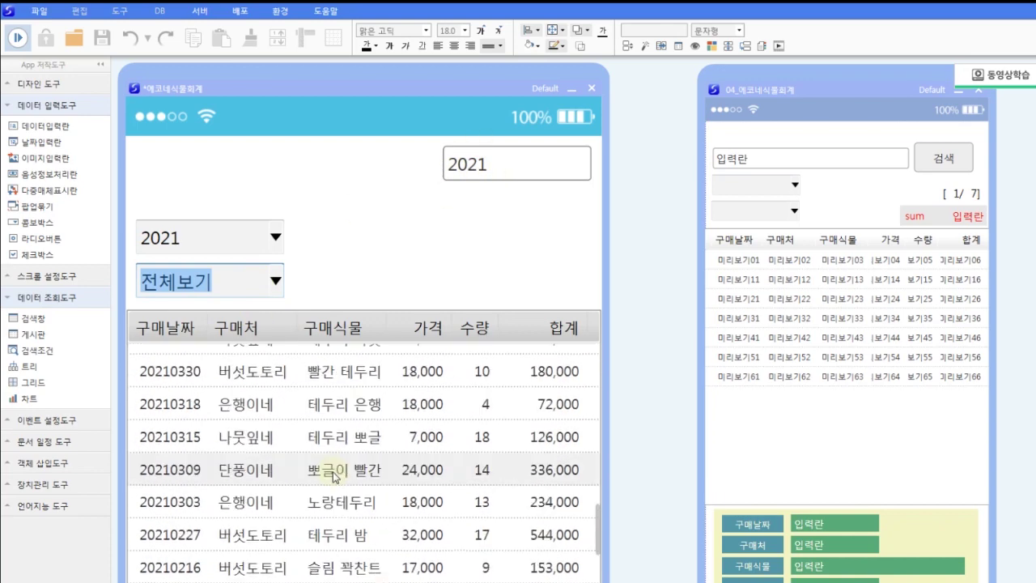
pyautogui.scroll(3, 275, 470)
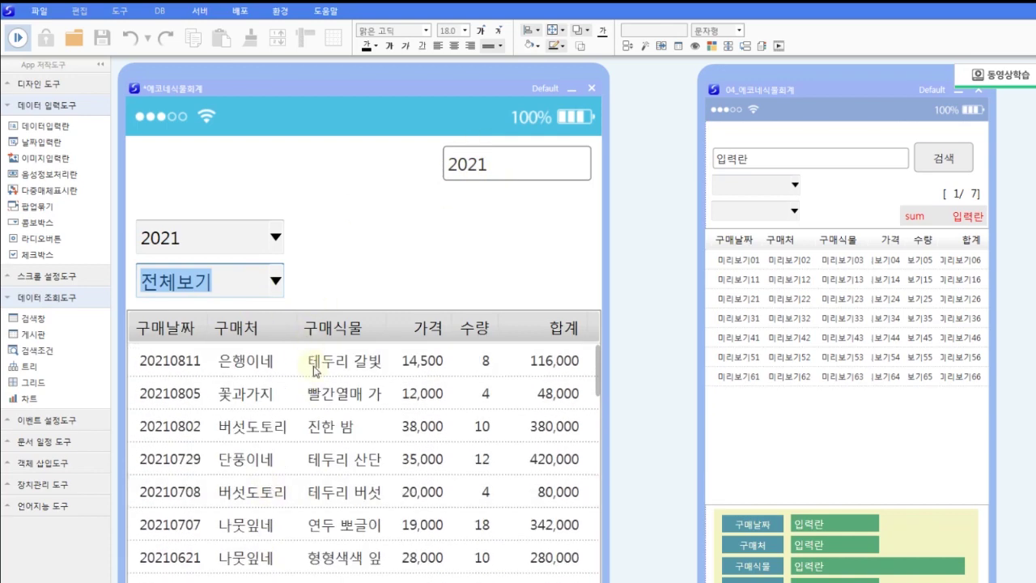
pyautogui.click(322, 291)
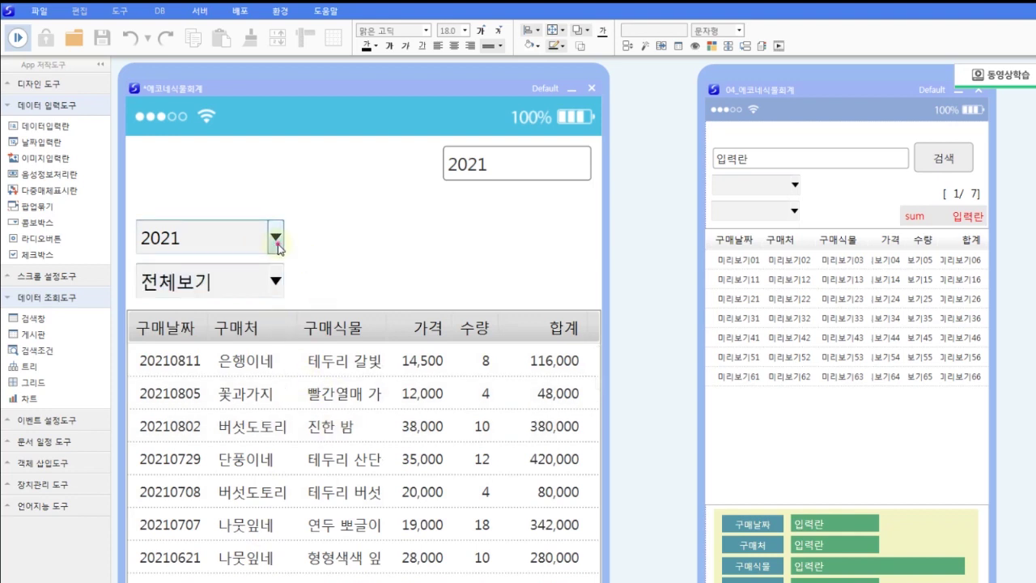
# Step: Switch 년도콤보 between 2020 and 2021 to test whether the purchase list follows, and end the test run
pyautogui.click(275, 235)
pyautogui.click(216, 292)
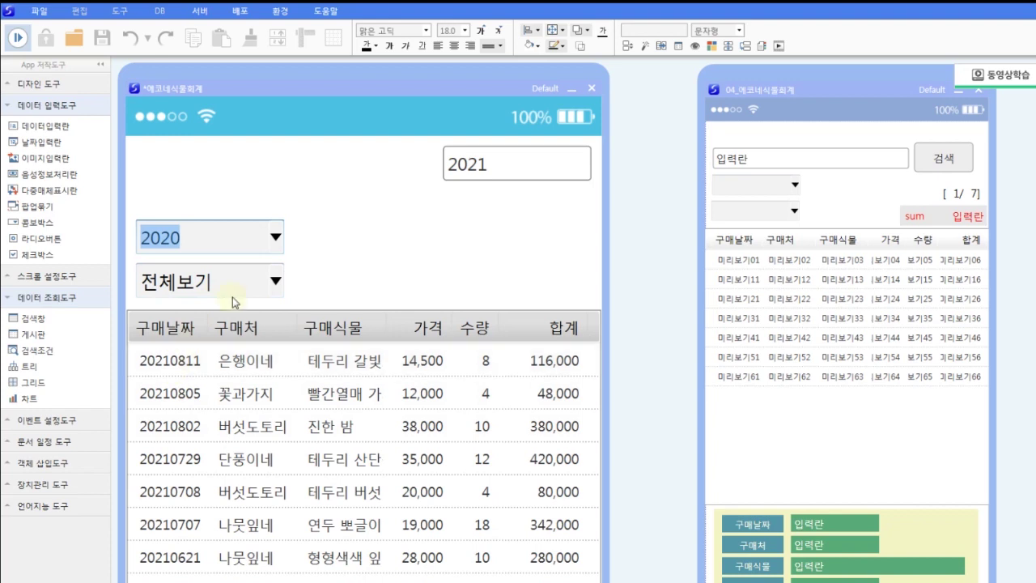
pyautogui.click(275, 236)
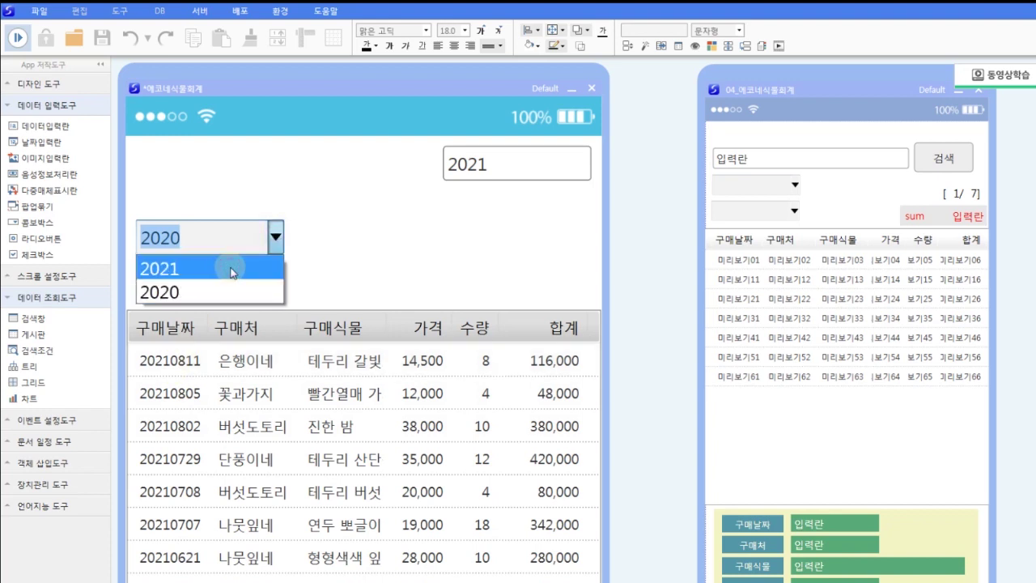
pyautogui.click(233, 273)
pyautogui.click(276, 236)
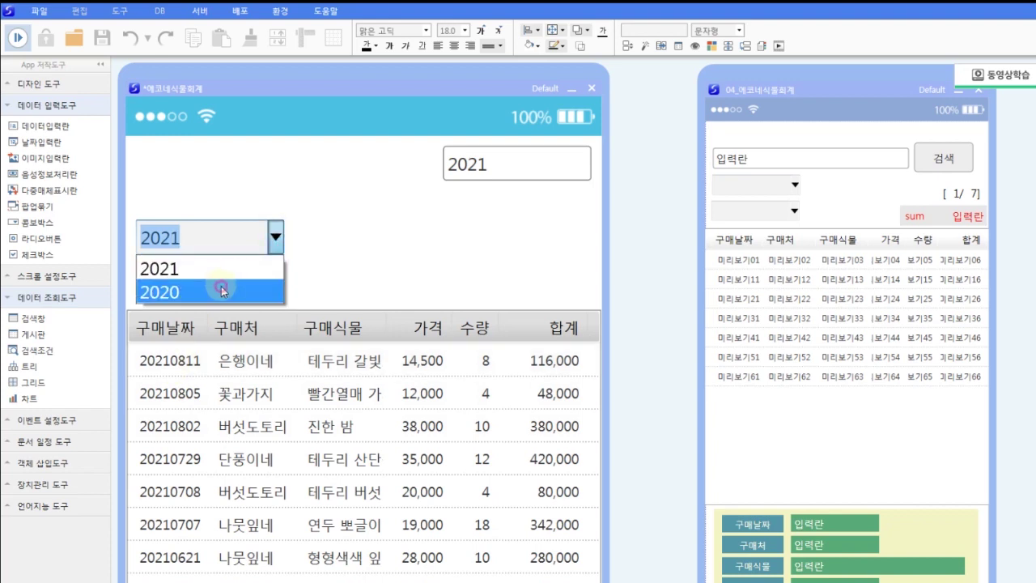
pyautogui.click(221, 290)
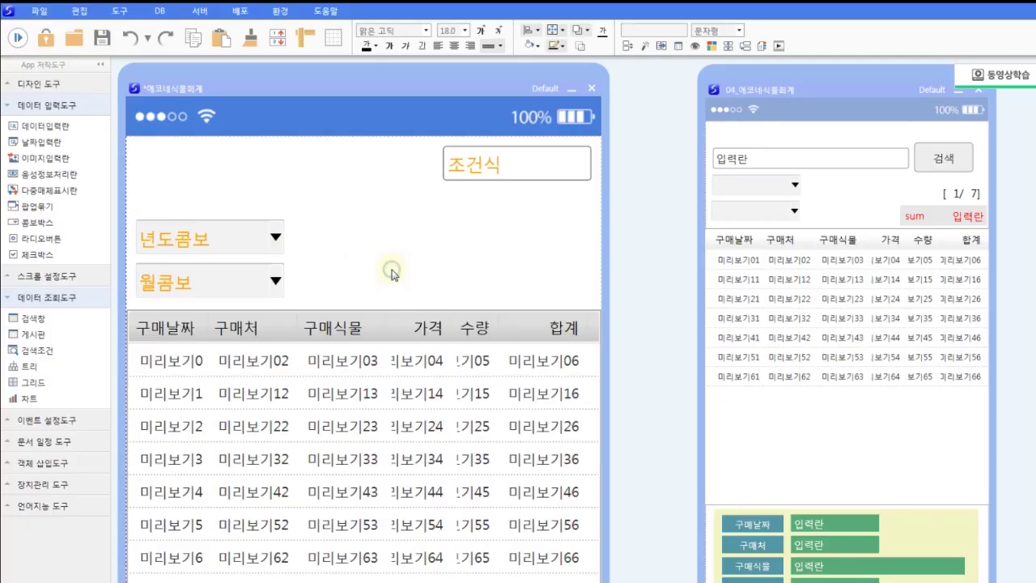
# Step: In the form's 업무규칙, replace the DB처리문("검색창_찾아오기") statement of the 년도콤보 function with the three statements of the 월콤보 function
pyautogui.rightClick(394, 270)
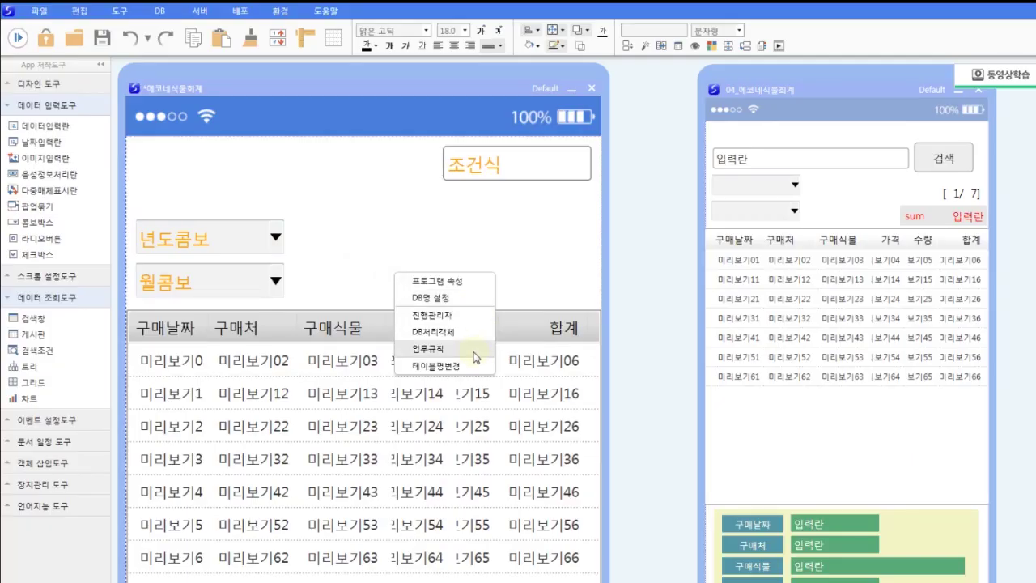
pyautogui.click(465, 359)
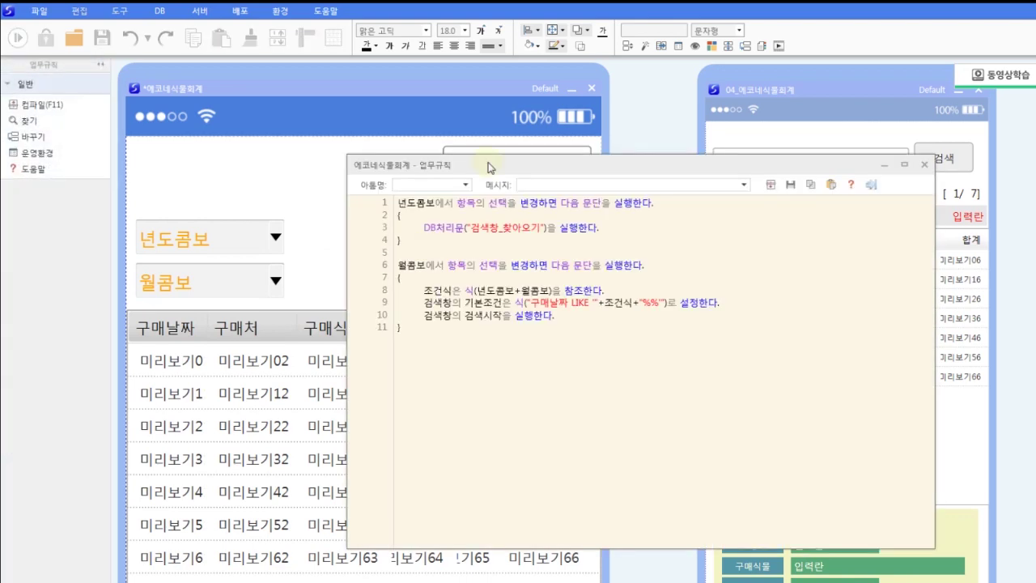
pyautogui.moveTo(488, 162); pyautogui.dragTo(439, 227)
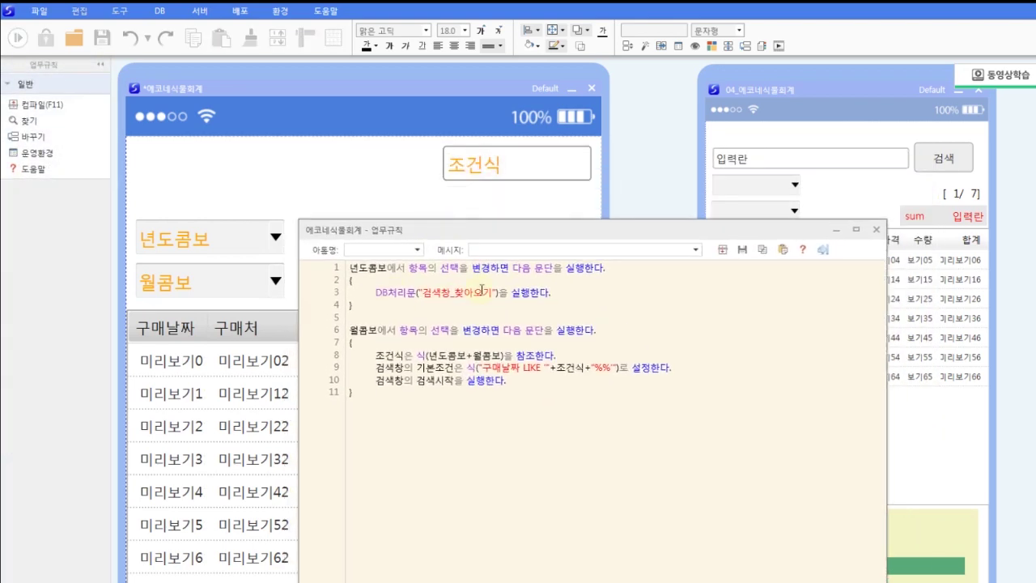
pyautogui.moveTo(374, 289); pyautogui.dragTo(569, 295)
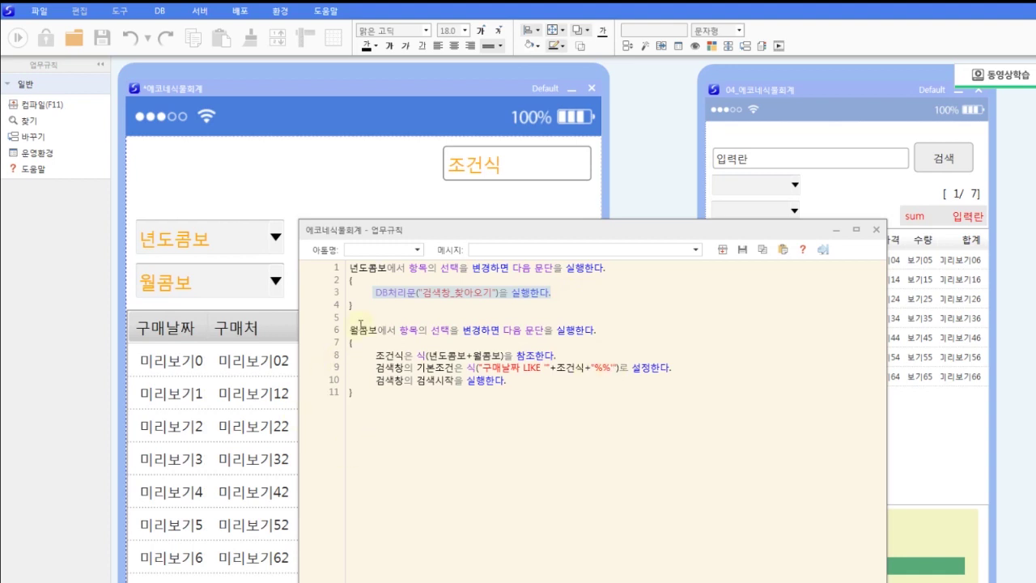
pyautogui.moveTo(524, 384); pyautogui.dragTo(477, 343)
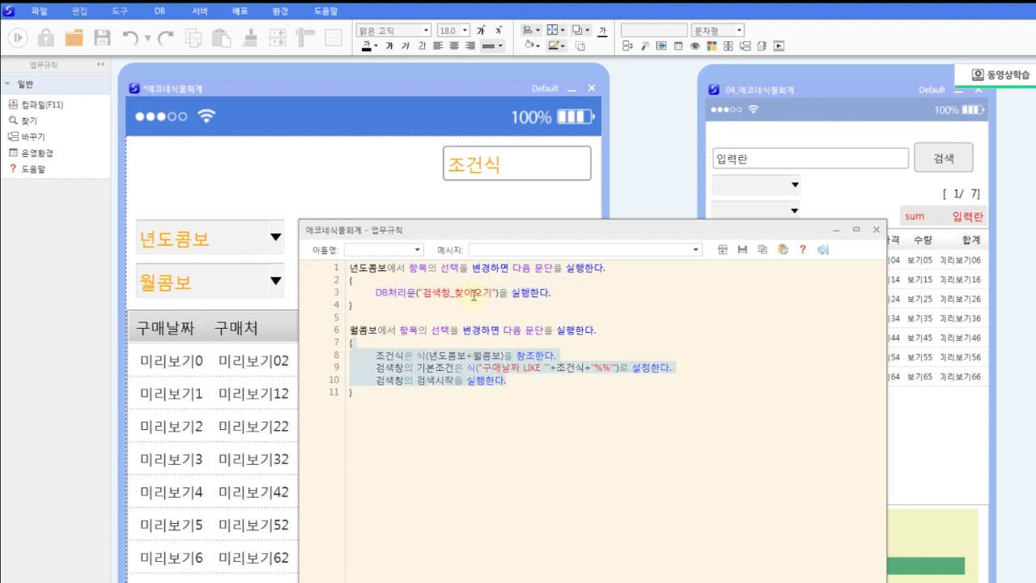
pyautogui.moveTo(561, 293)
pyautogui.mouseDown()
pyautogui.moveTo(558, 282)
pyautogui.moveTo(573, 286)
pyautogui.mouseUp()
pyautogui.write('조건식은 식(년도콤보+월콤보)을 참조한다. \t검색창의 기본조건은 식("구매날짜 LIKE \'"+조건식+"%%\'")로 설정한다. \t검색창의 검색시작을 실행한다.')
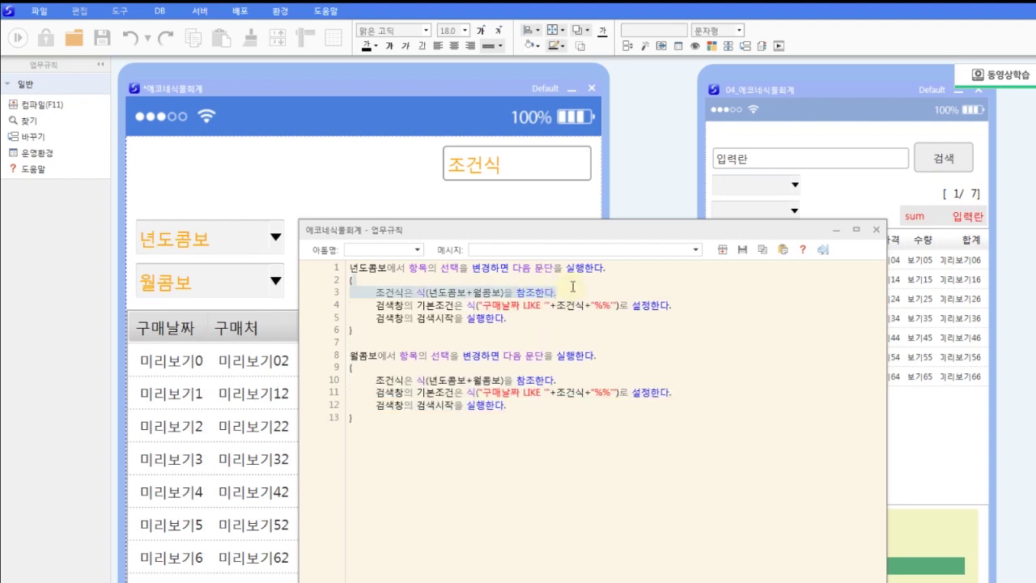
# Step: Delete the 조건식은 식(년도콤보+월콤보)을 참조한다. line from the 년도콤보 function and start editing 조건식 in its 기본조건 statement
pyautogui.press('Delete')
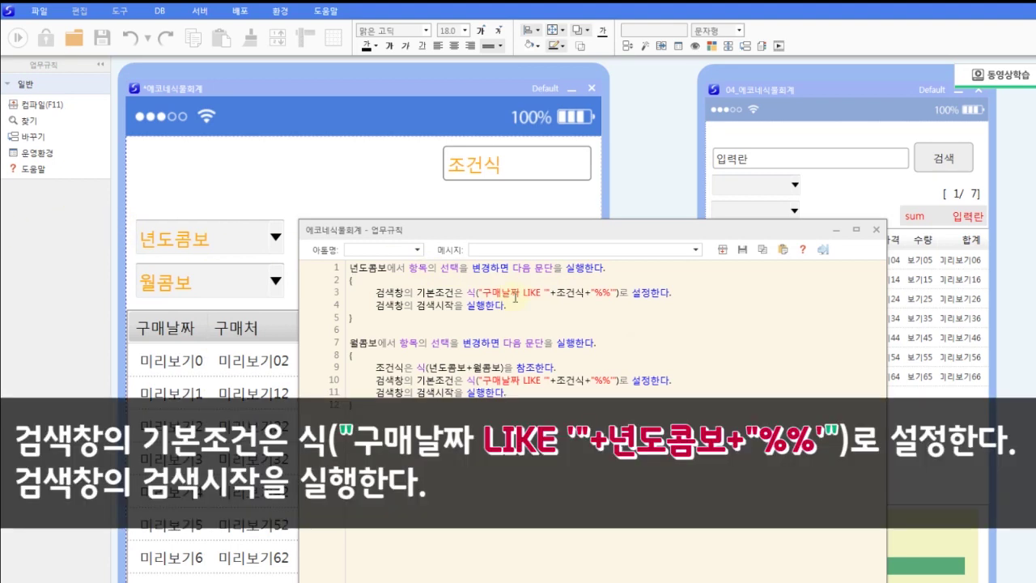
pyautogui.click(555, 292)
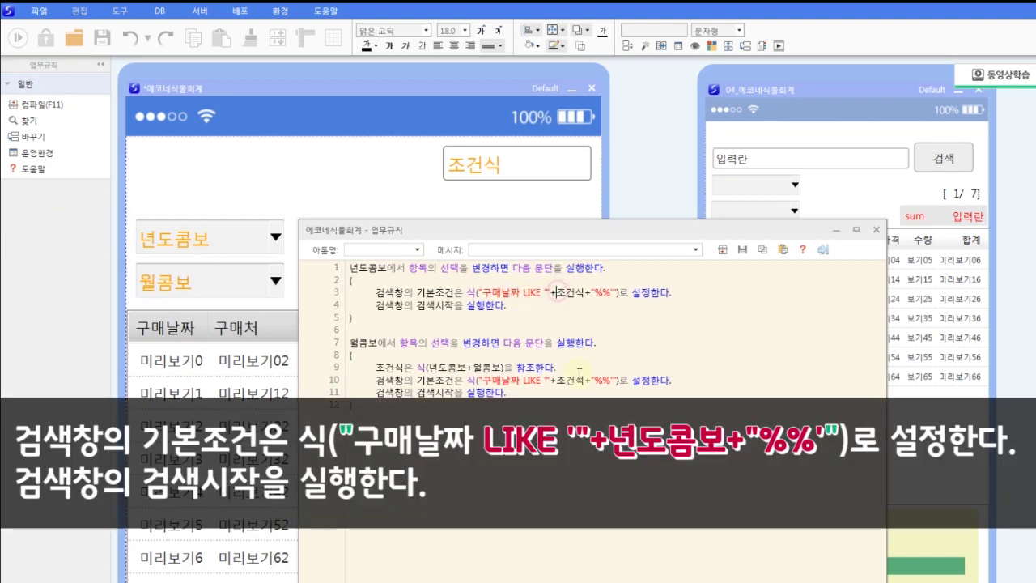
# Step: Replace 조건식 with 년도콤보 in the 기본조건 expression of the 년도콤보 selection-change rule
pyautogui.press('Delete')
pyautogui.press('Delete')
pyautogui.press('Delete')
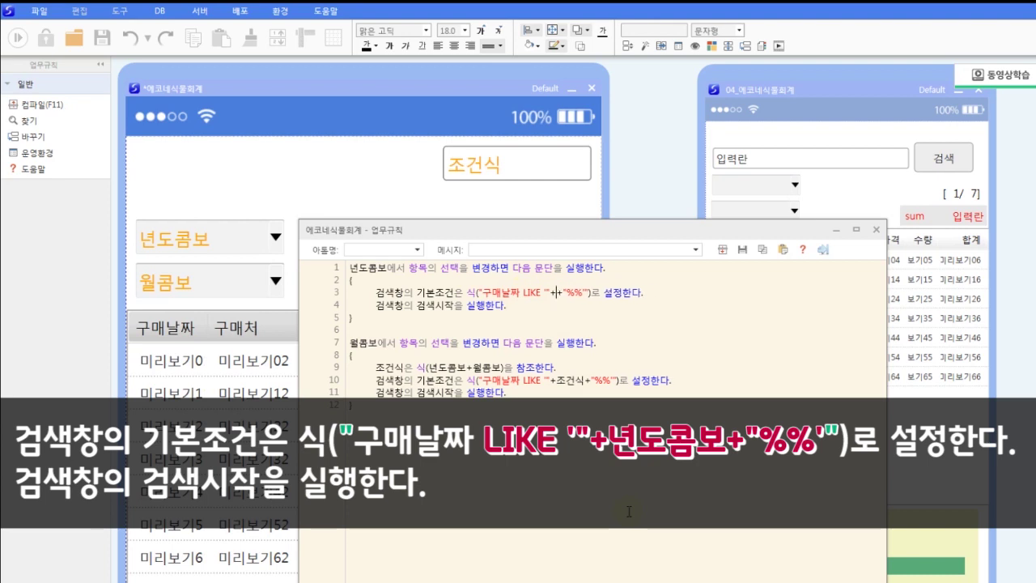
pyautogui.write('년도콤보')
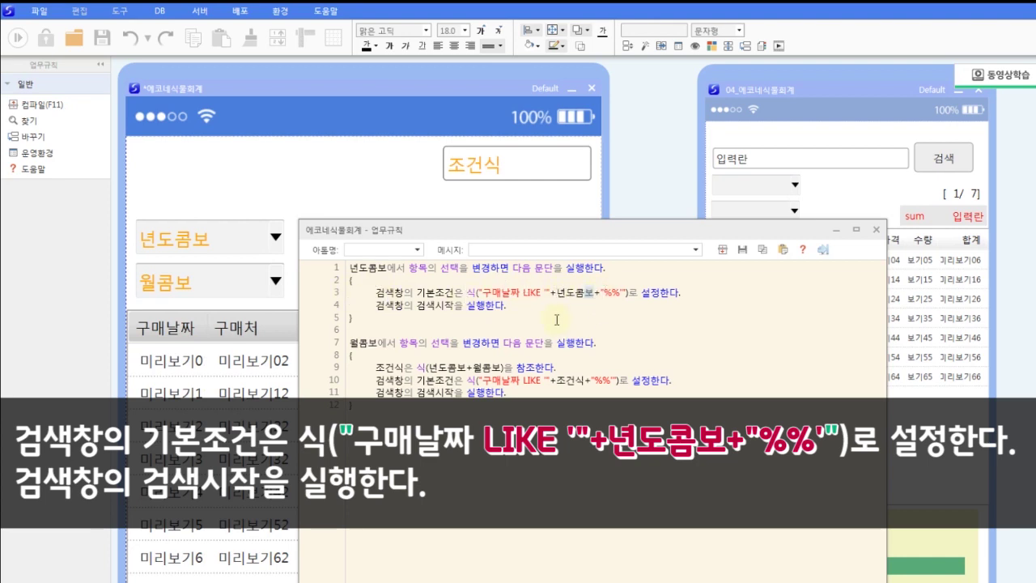
pyautogui.click(580, 304)
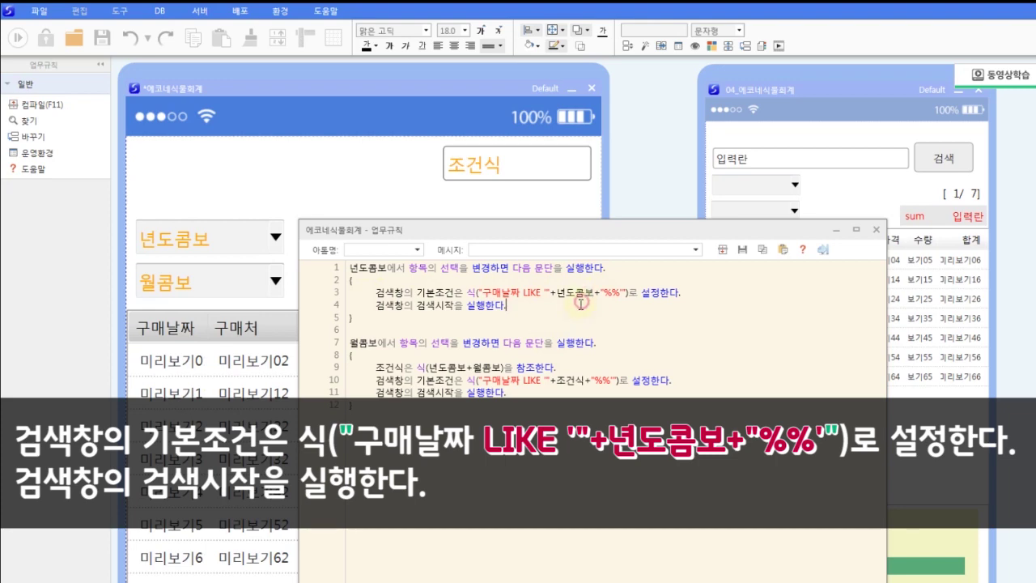
# Step: Compile and save the business rules of 에코네식물회계 and close the rule editor
pyautogui.click(722, 250)
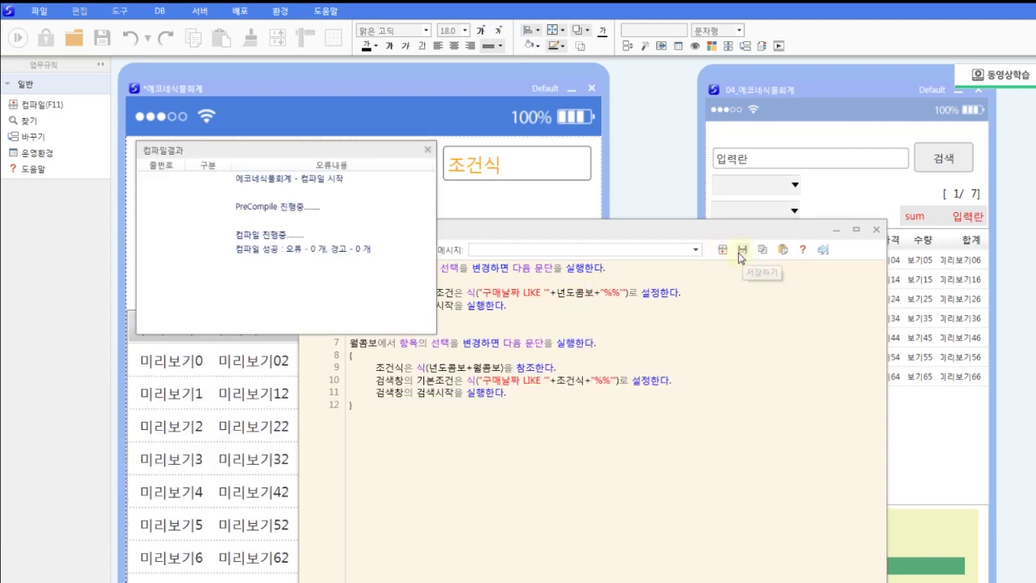
pyautogui.click(742, 249)
pyautogui.click(876, 229)
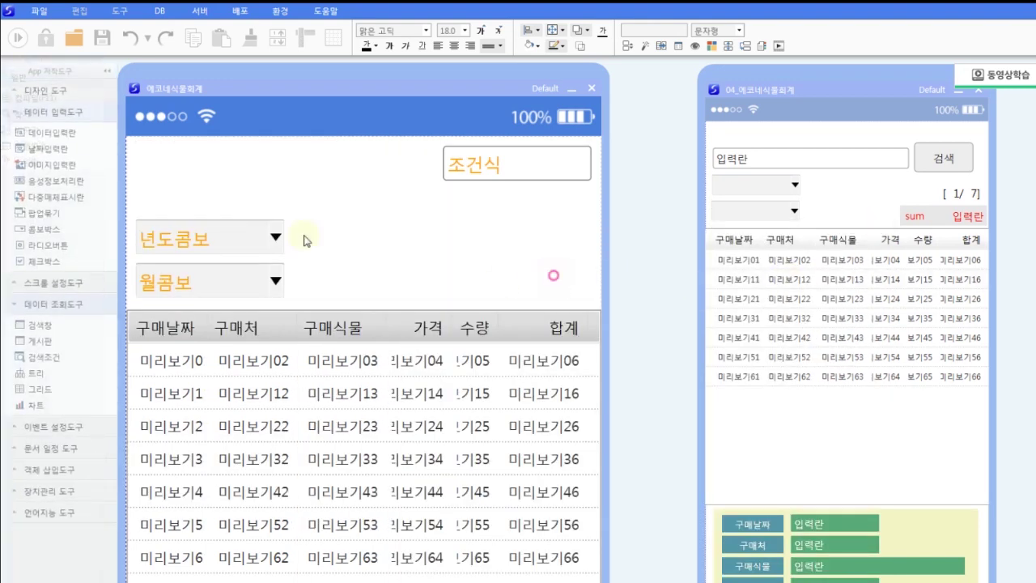
# Step: Run the app and filter the purchase list by year 2020 and month 2월
pyautogui.click(16, 37)
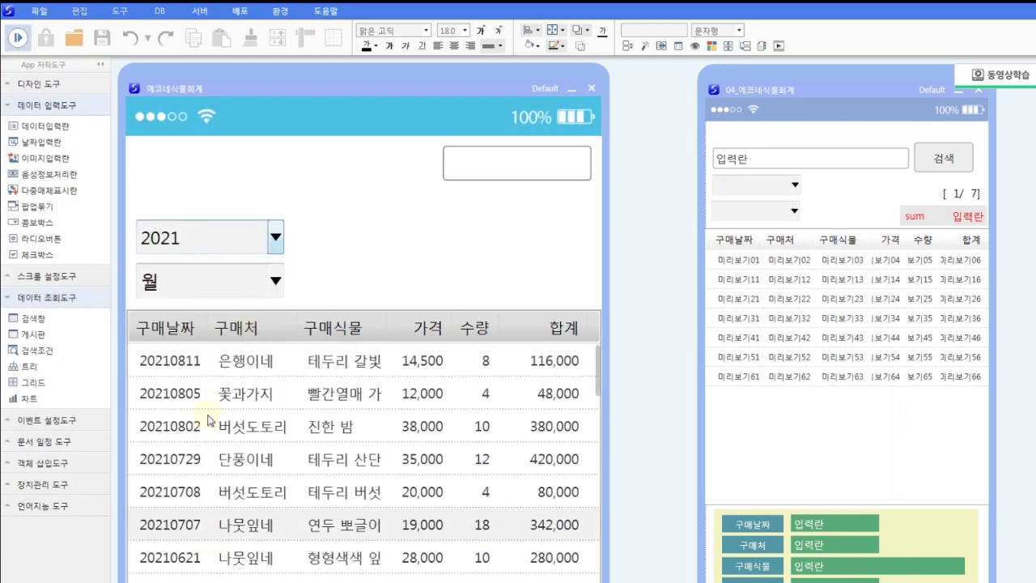
pyautogui.click(276, 245)
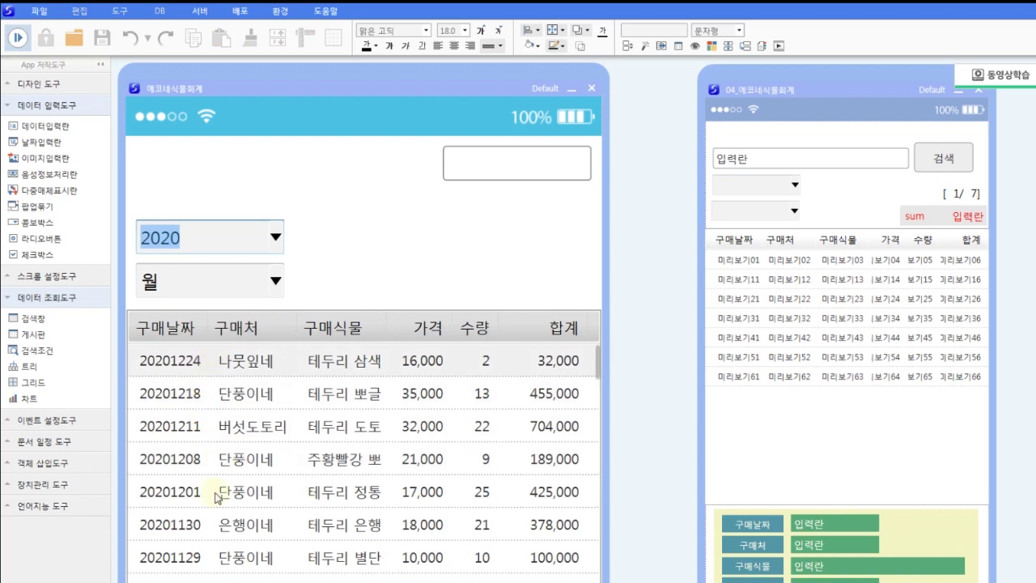
pyautogui.click(276, 281)
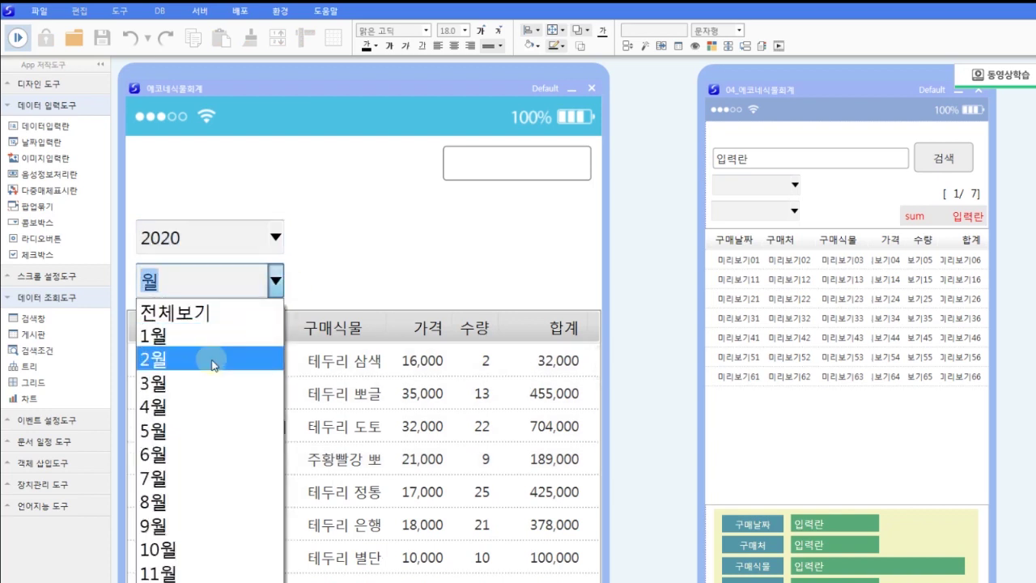
pyautogui.click(214, 365)
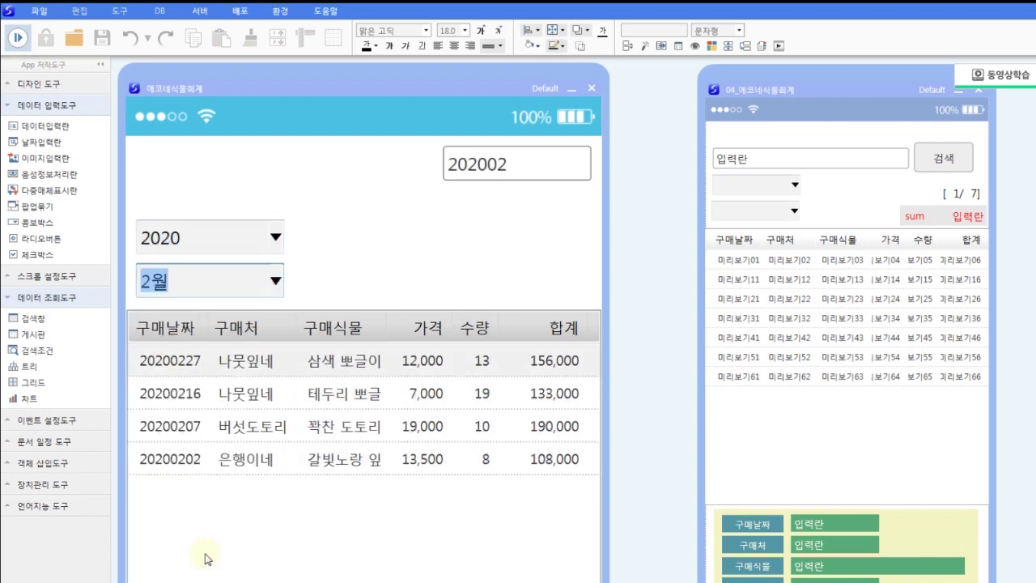
# Step: Switch the month filter to 전체보기 and look through the listed purchases
pyautogui.click(277, 281)
pyautogui.scroll(1, 232, 311)
pyautogui.click(232, 311)
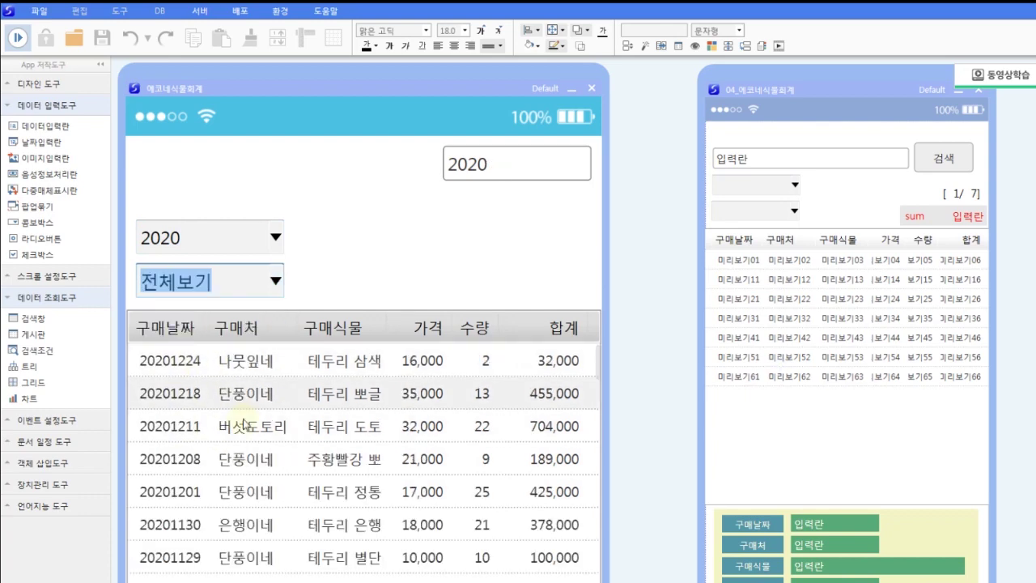
pyautogui.scroll(-3, 226, 428)
pyautogui.scroll(-2, 247, 431)
pyautogui.scroll(5, 235, 441)
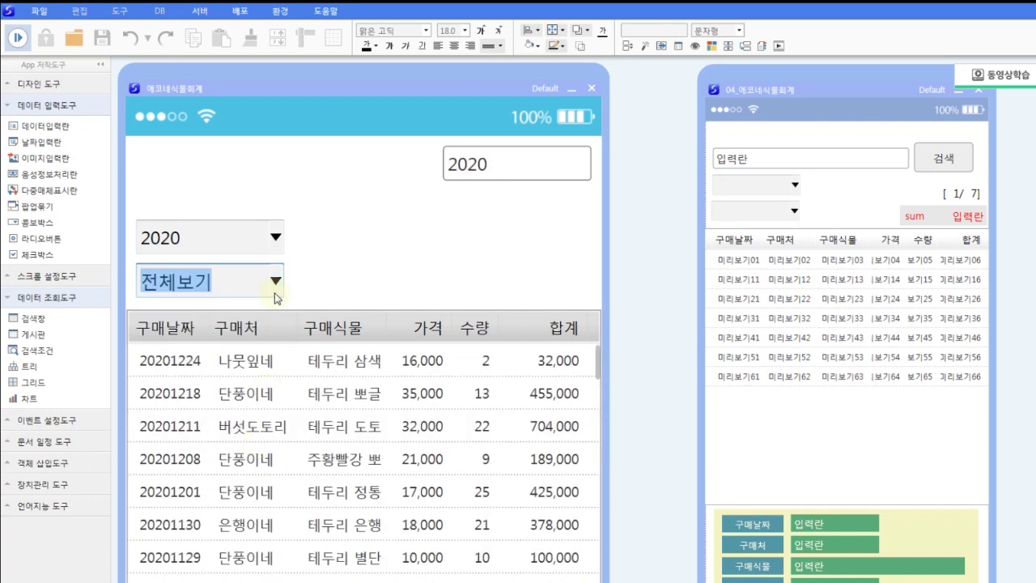
# Step: Set the month filter back to 2월, switch the year to 2021 and check the purchase dates
pyautogui.click(276, 281)
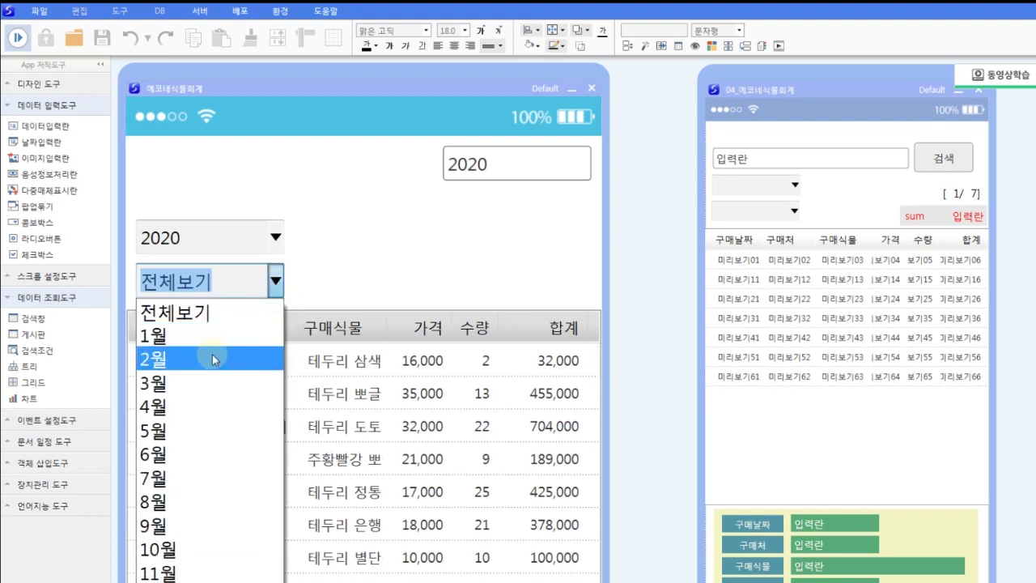
pyautogui.click(212, 357)
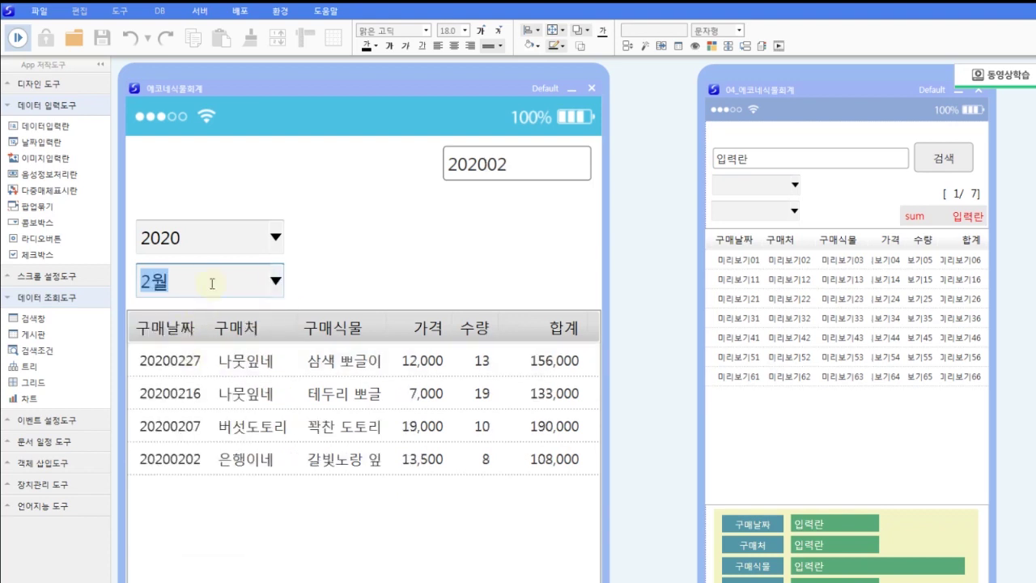
pyautogui.click(276, 235)
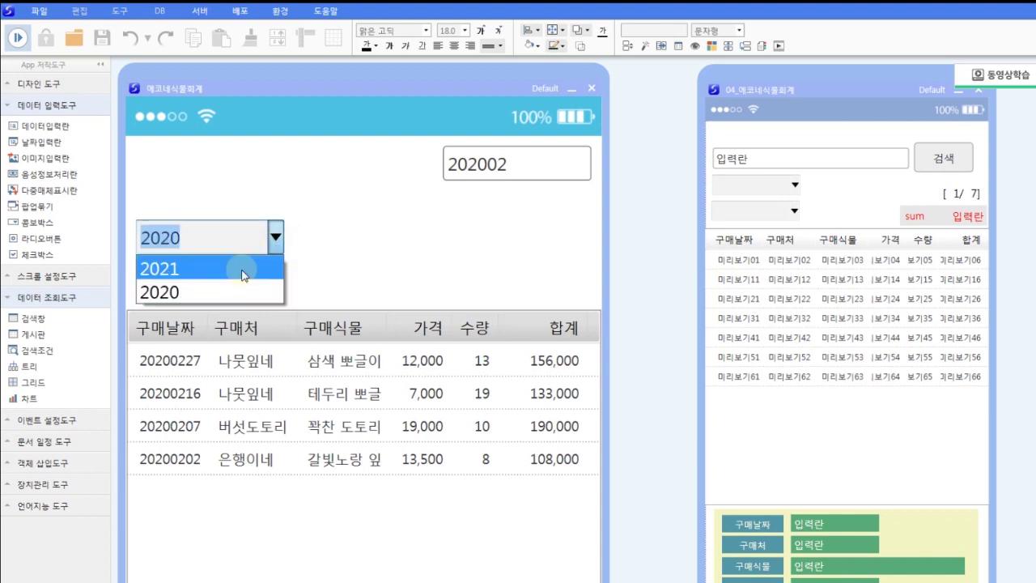
pyautogui.click(243, 272)
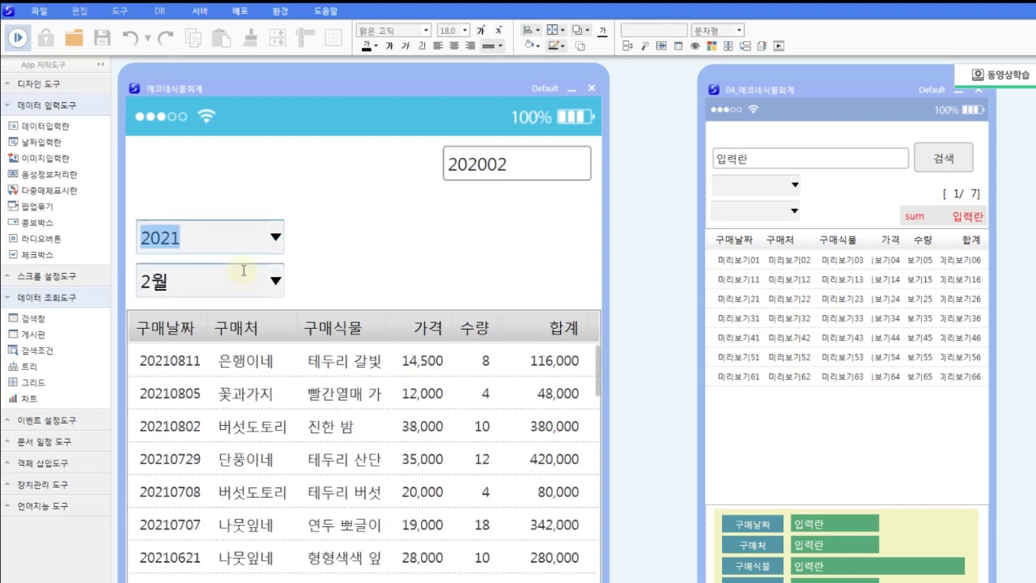
pyautogui.scroll(-10, 179, 370)
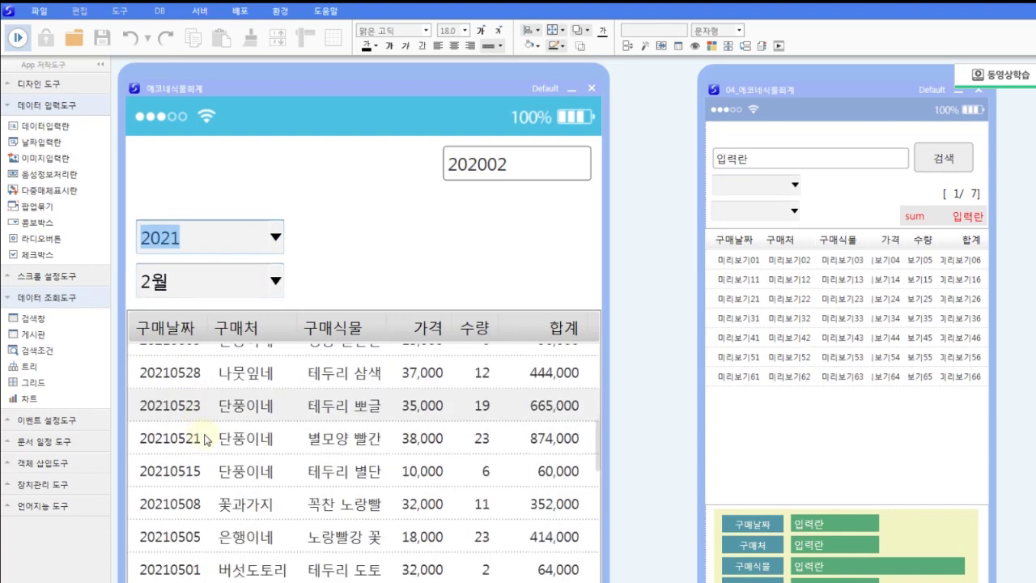
pyautogui.scroll(10, 231, 486)
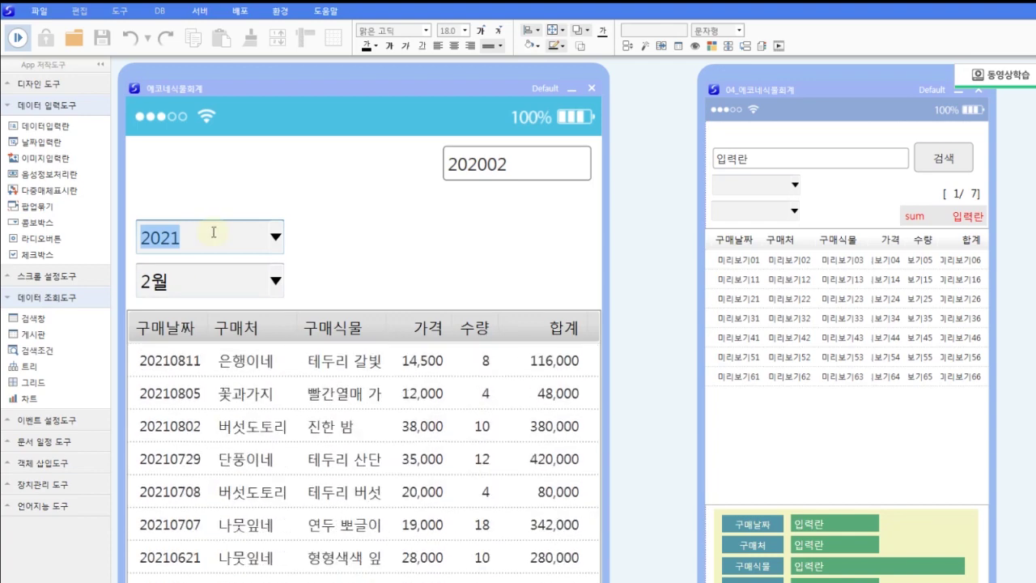
# Step: Reselect the year 2021 and examine how the year and month combos relate to the listed purchase dates
pyautogui.click(180, 281)
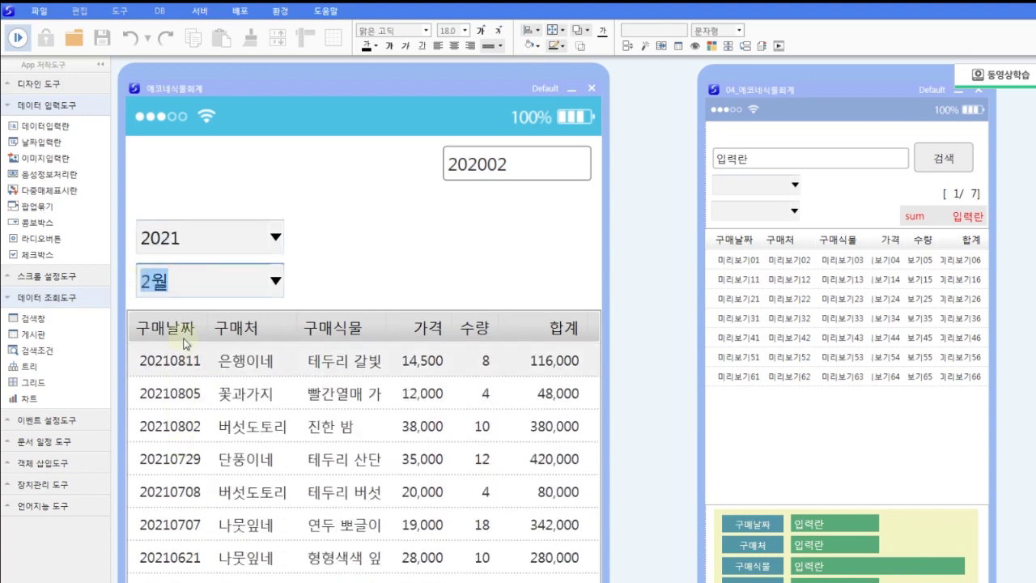
pyautogui.click(217, 233)
pyautogui.scroll(-3, 211, 389)
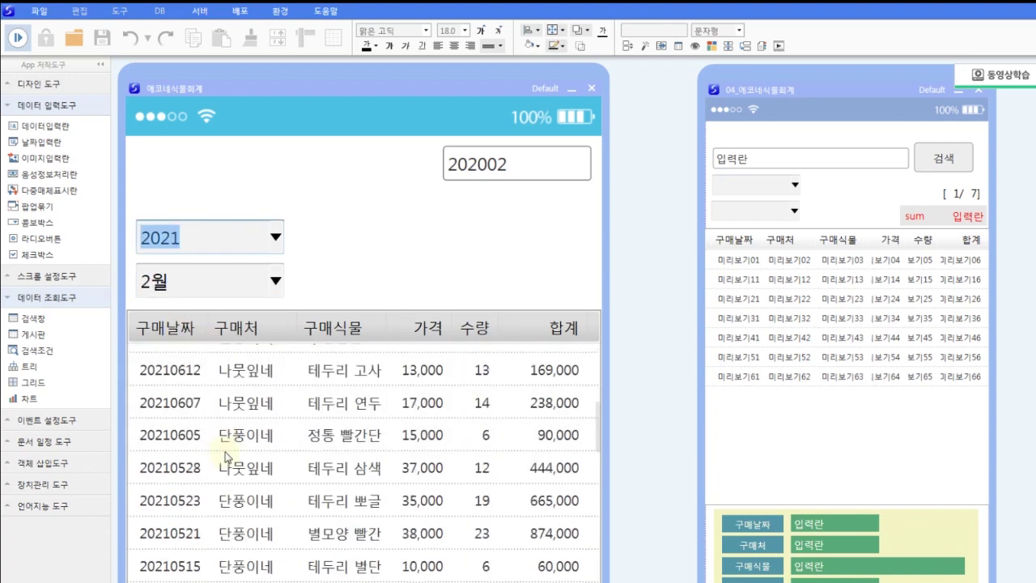
pyautogui.scroll(2, 203, 379)
pyautogui.scroll(1, 198, 374)
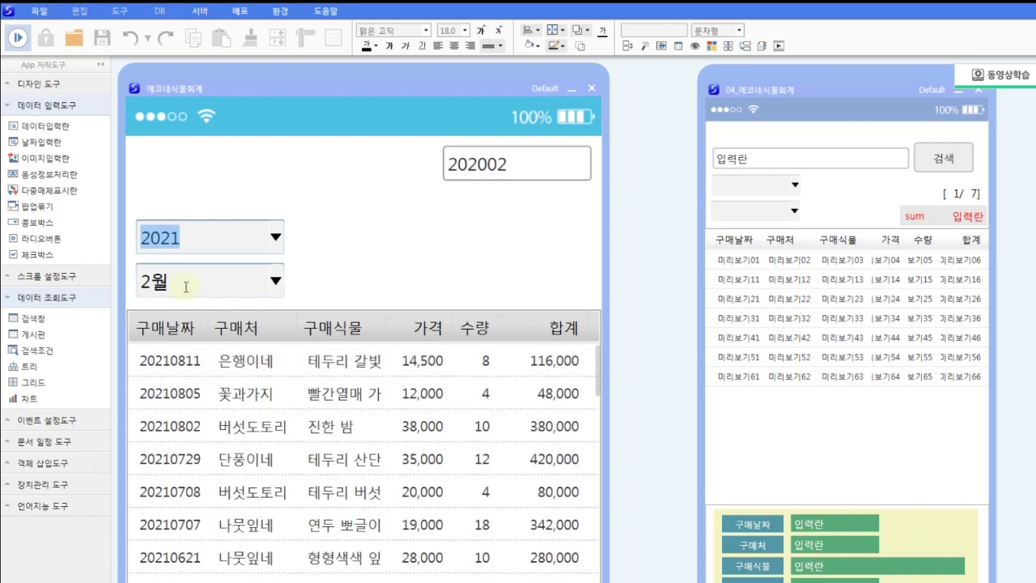
pyautogui.click(275, 280)
pyautogui.click(276, 280)
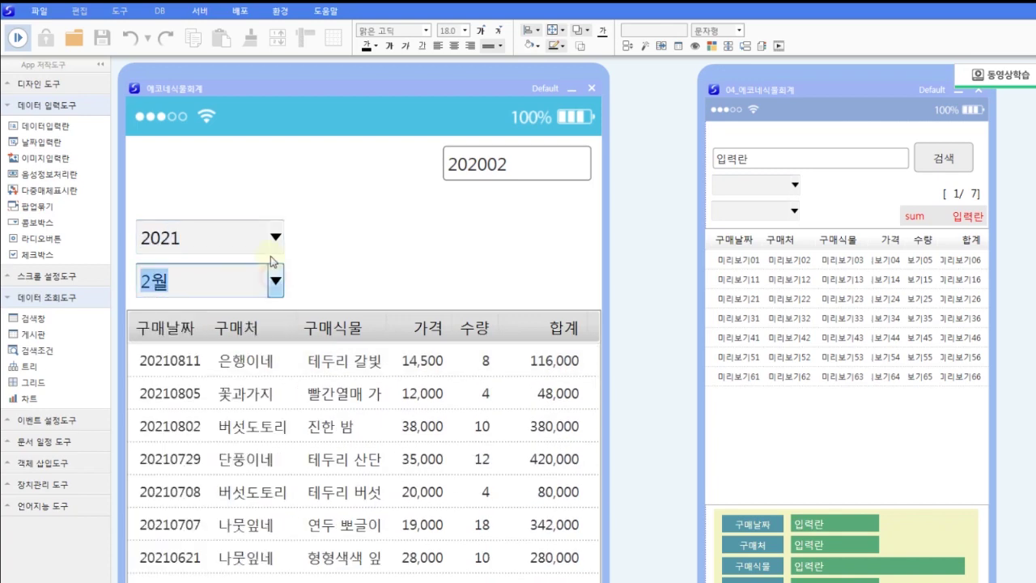
pyautogui.click(275, 238)
pyautogui.click(274, 268)
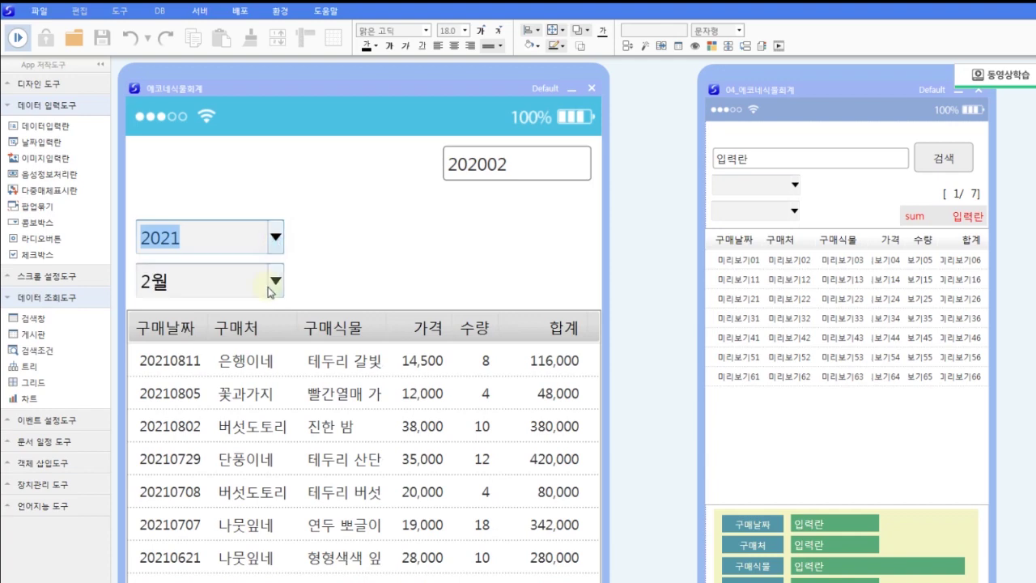
pyautogui.click(275, 281)
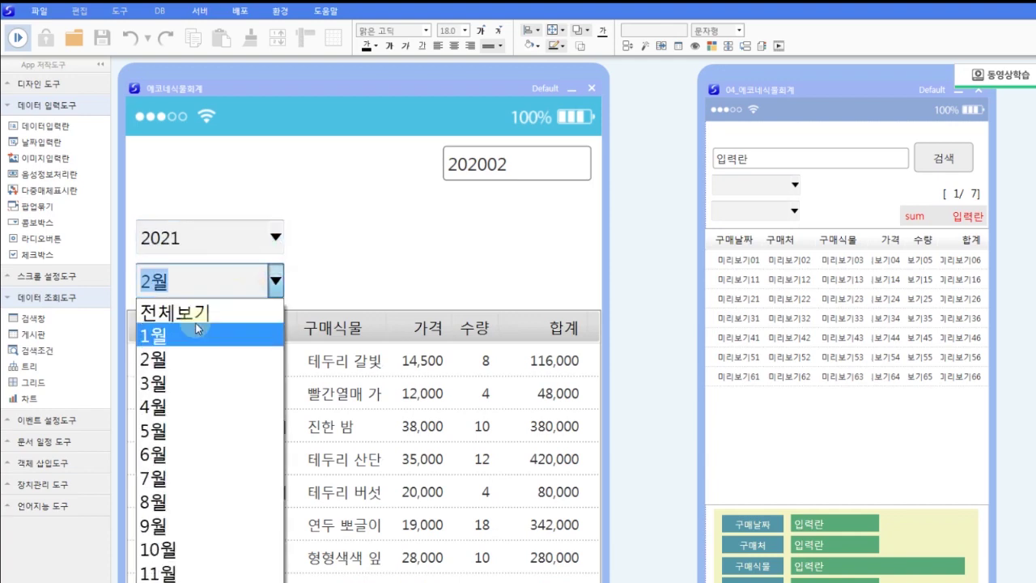
pyautogui.click(278, 293)
# Step: Stop the test run and open the business rules (업무규칙) of 에코네식물회계
pyautogui.click(20, 40)
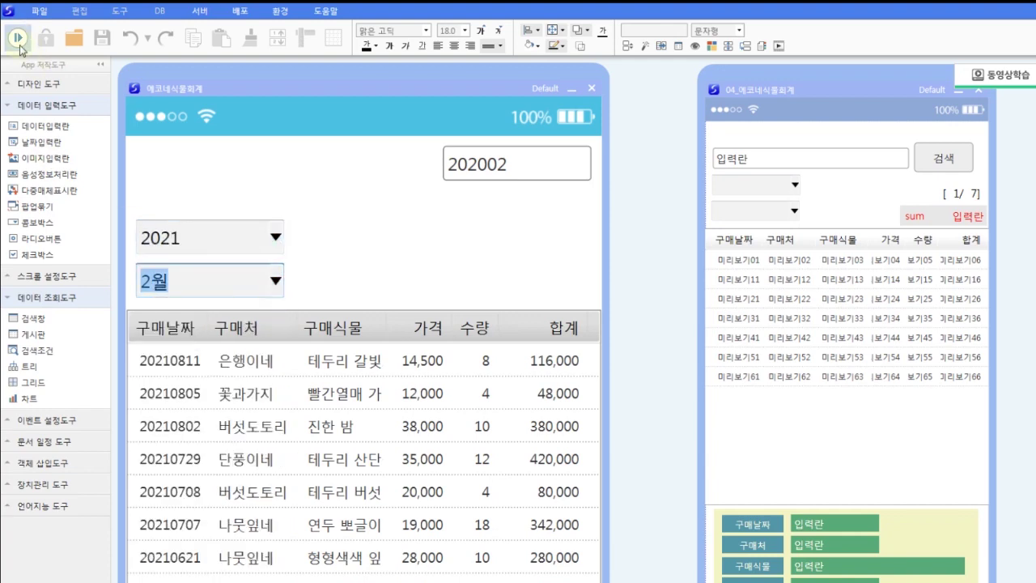
pyautogui.rightClick(413, 258)
pyautogui.click(469, 334)
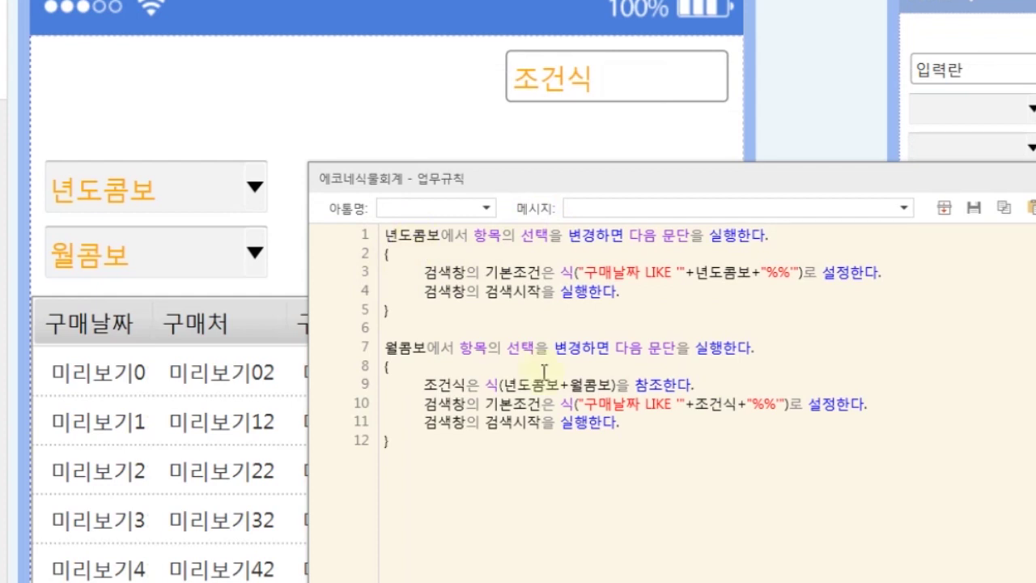
# Step: Add the line "월콤보는 월콤보의 항목값(1,1,'전체')를 참조한다." at the start of the 년도콤보 rule's block
pyautogui.press('Return')
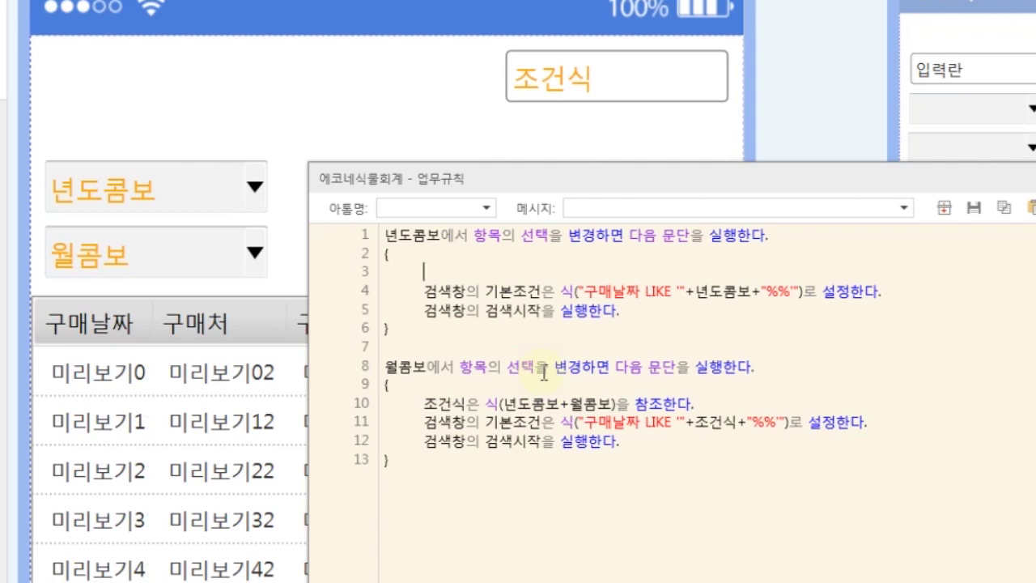
pyautogui.write('월콤보')
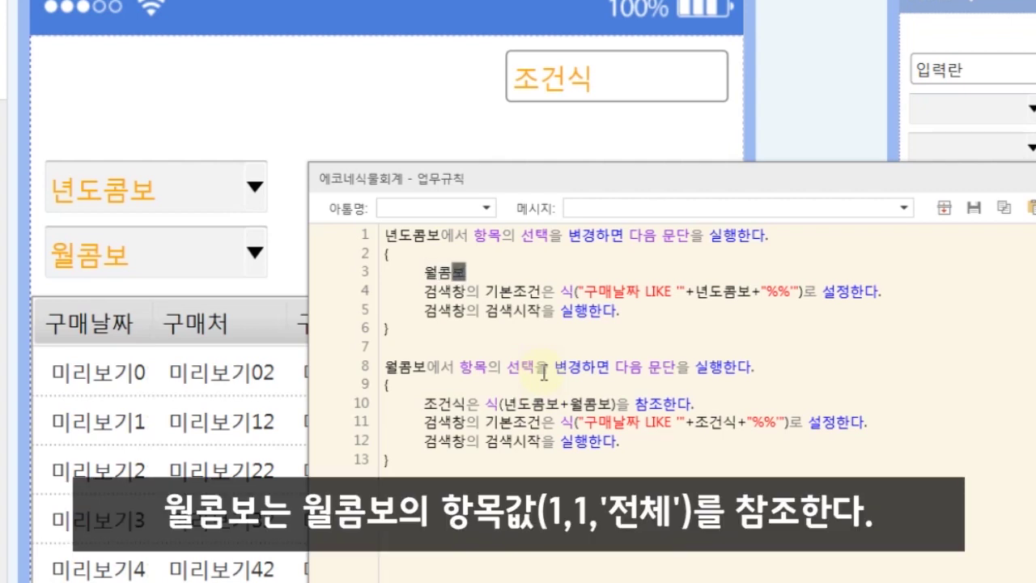
pyautogui.write('는 월콤보')
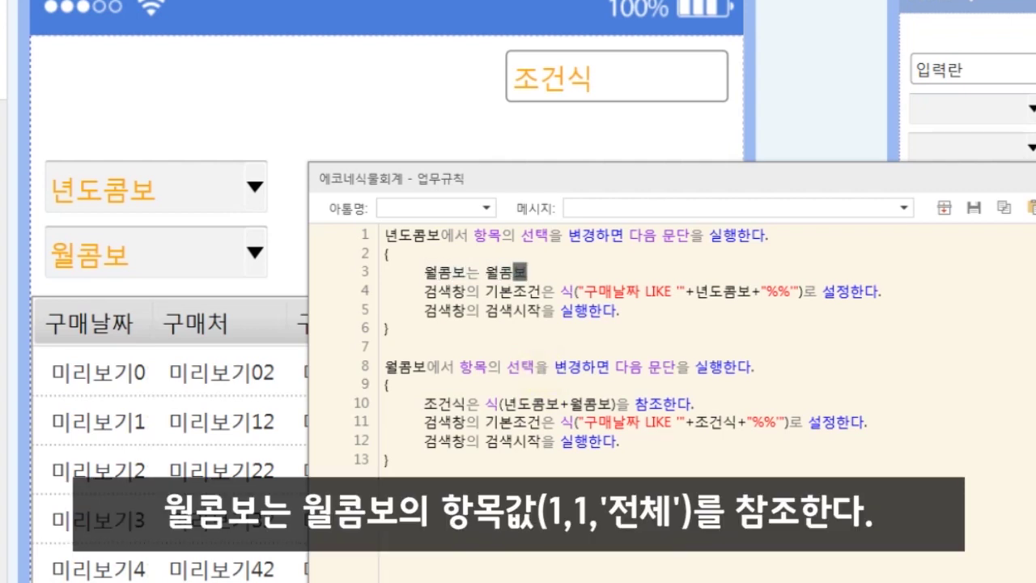
pyautogui.write('의 항목값(')
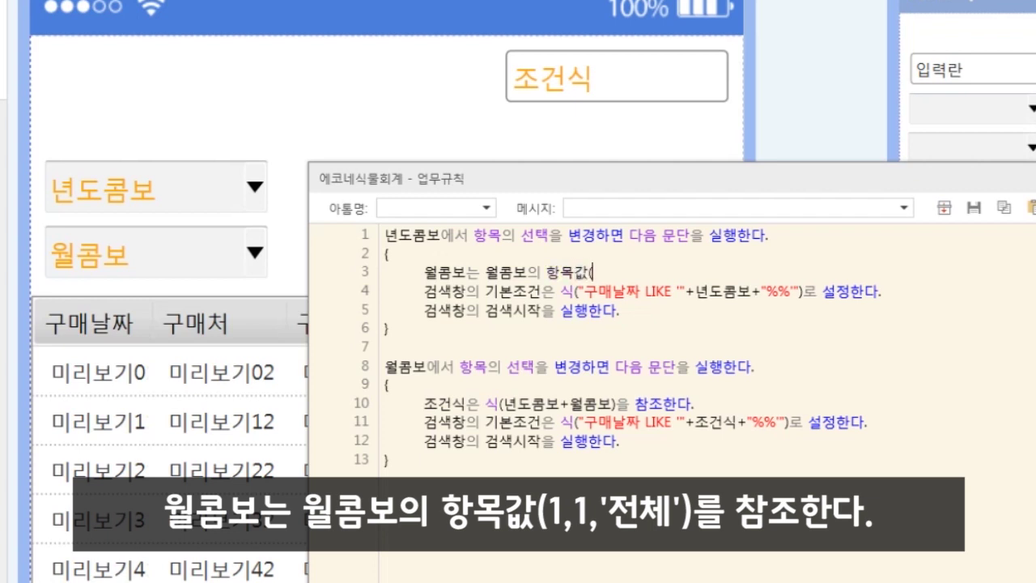
pyautogui.write('1')
pyautogui.write(",1,'전체')")
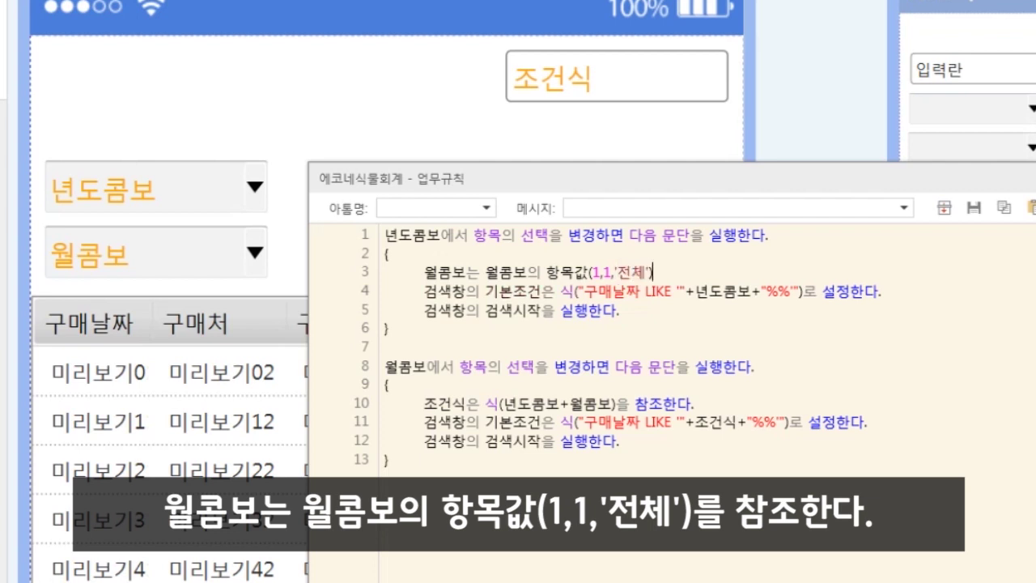
pyautogui.write('를 참조한다.')
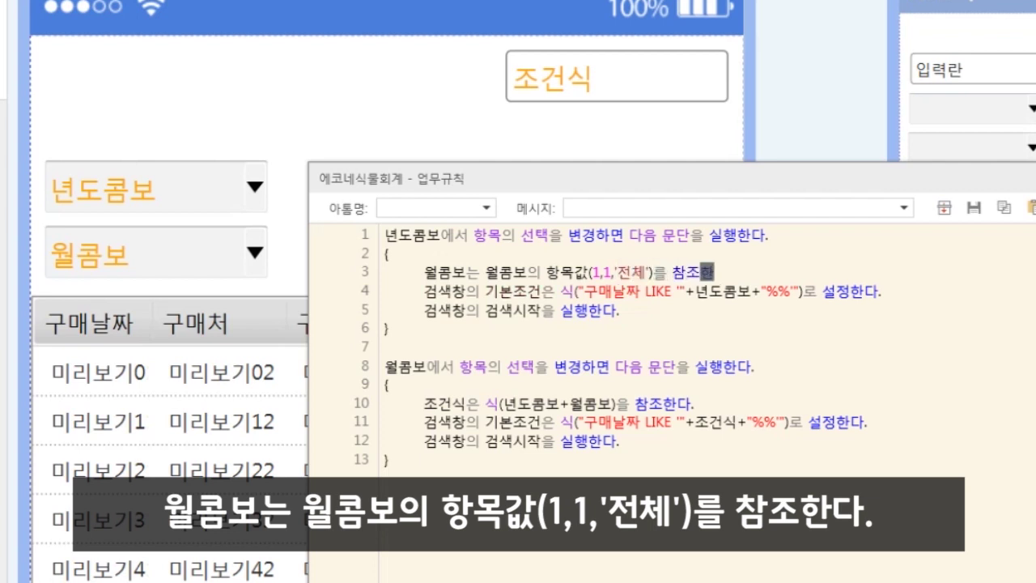
pyautogui.click(599, 272)
# Step: Compile and save the rules with the added 월콤보 line and close the rule editor
pyautogui.click(944, 209)
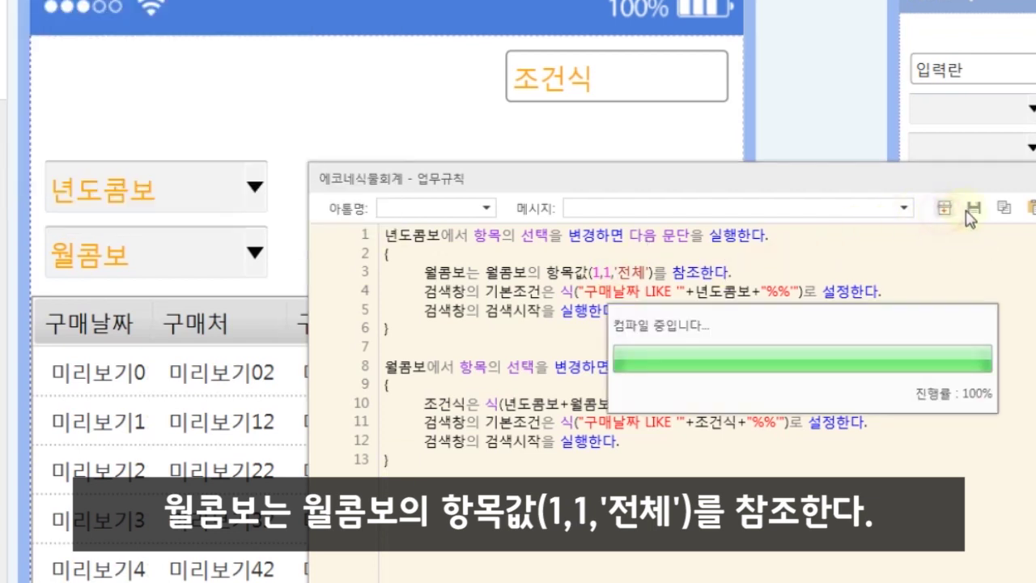
pyautogui.click(975, 208)
pyautogui.click(1027, 213)
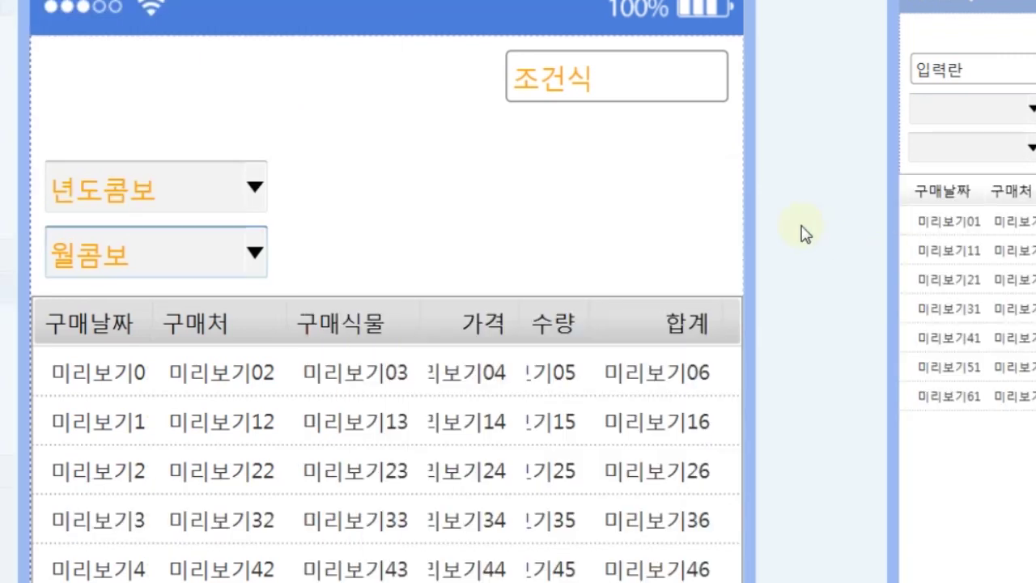
# Step: Run 에코네식물회계 and filter the 2021 purchases to 2월
pyautogui.click(19, 37)
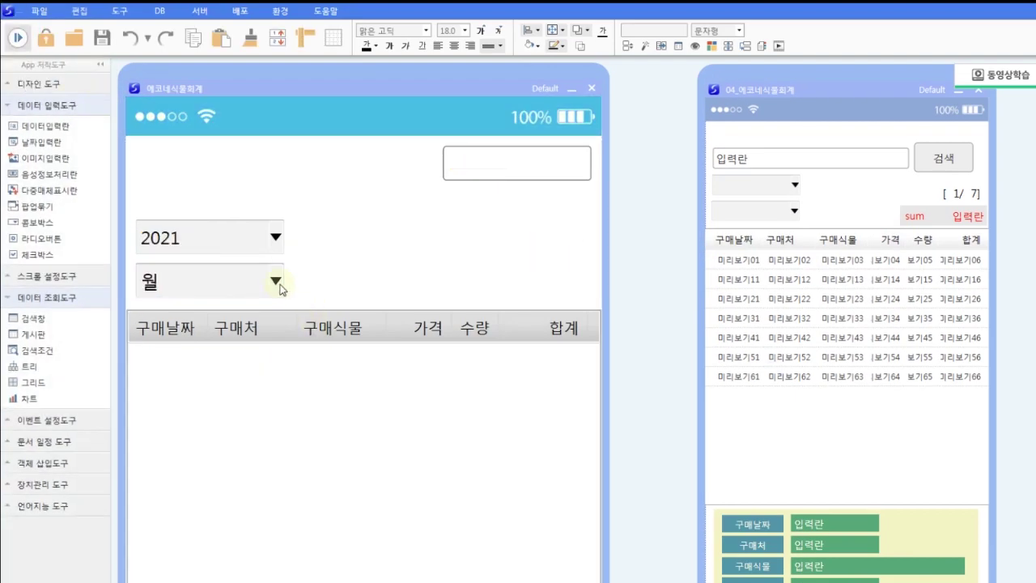
pyautogui.click(275, 282)
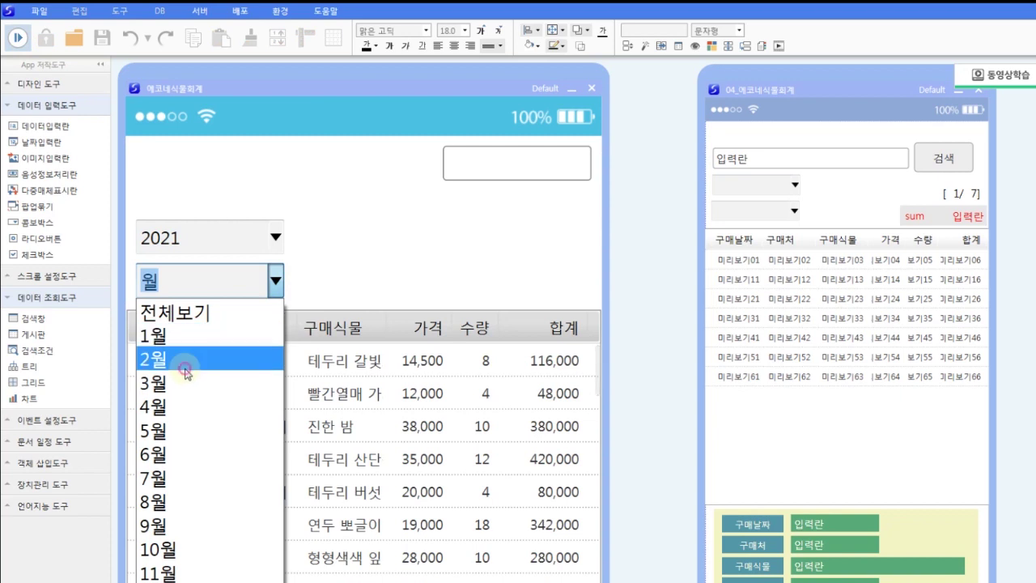
pyautogui.click(198, 360)
# Step: Switch the year to 2020, examine the purchase dates and the month combo's items, and stop the test run
pyautogui.click(275, 234)
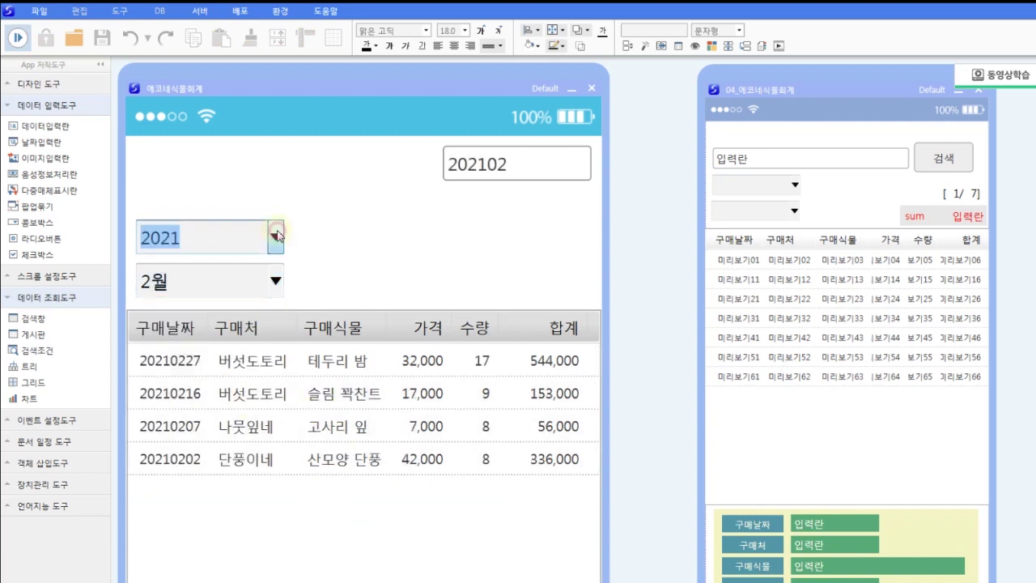
pyautogui.click(231, 293)
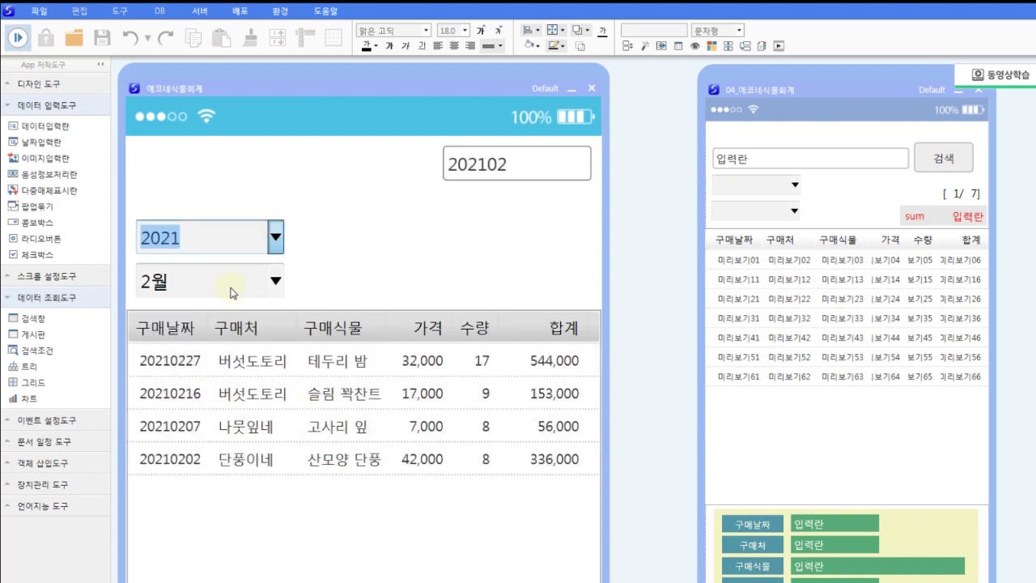
pyautogui.scroll(-3, 243, 423)
pyautogui.scroll(-5, 243, 445)
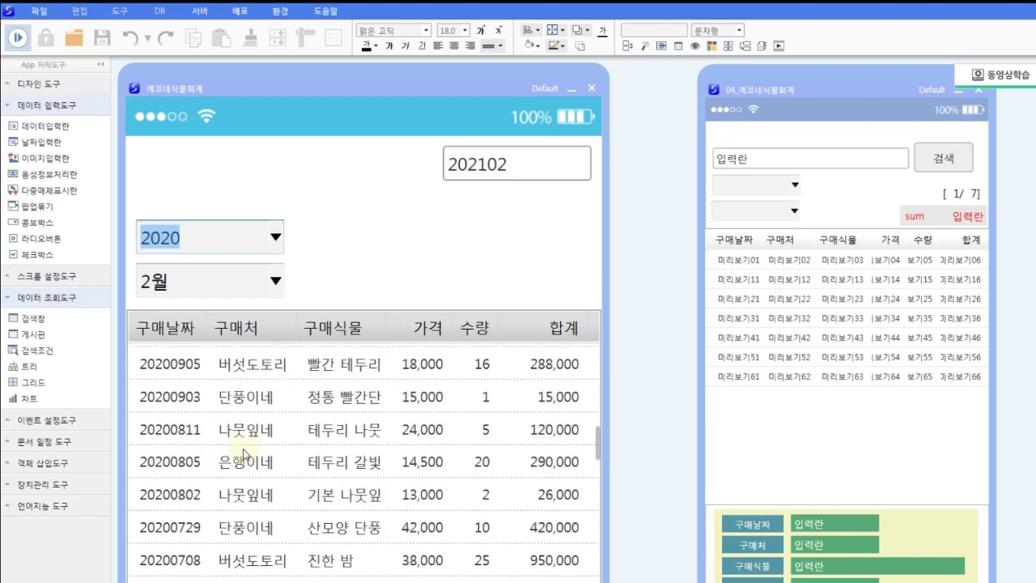
pyautogui.scroll(2, 240, 439)
pyautogui.click(275, 280)
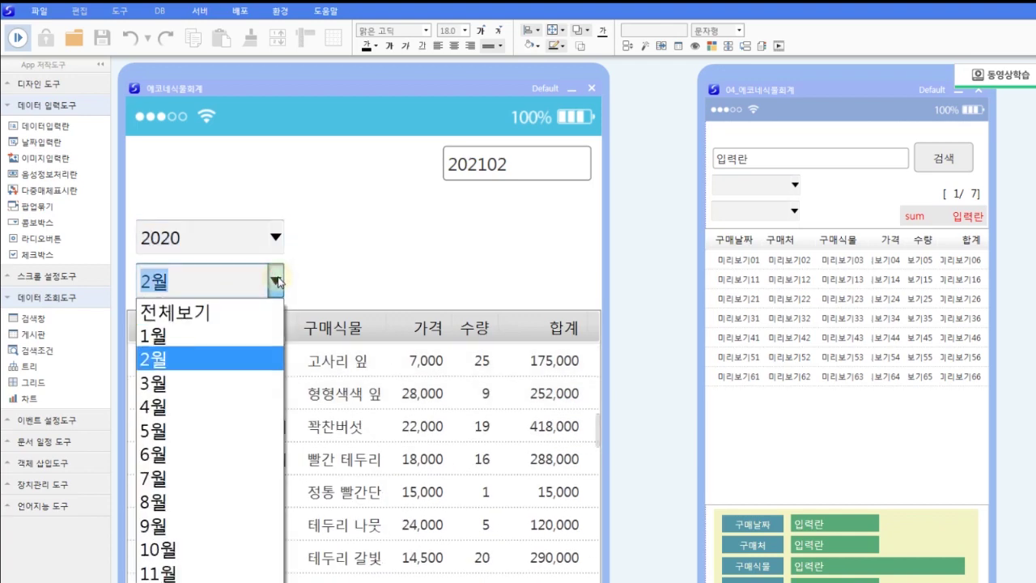
pyautogui.click(276, 281)
pyautogui.click(23, 46)
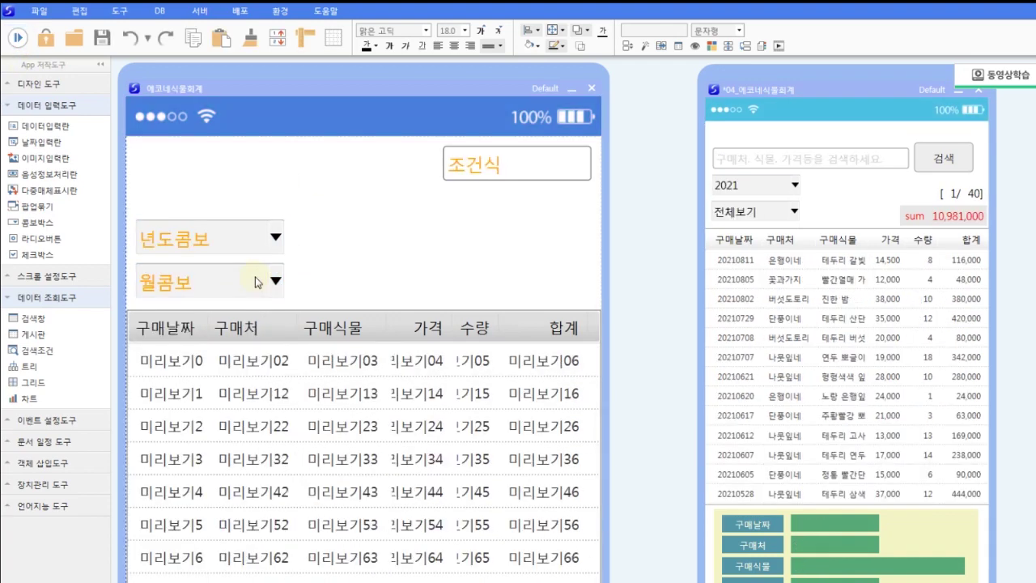
# Step: In 월콤보's data properties, insert a space before the equals sign of the self-defined "=전체보기" item and apply the change
pyautogui.rightClick(236, 282)
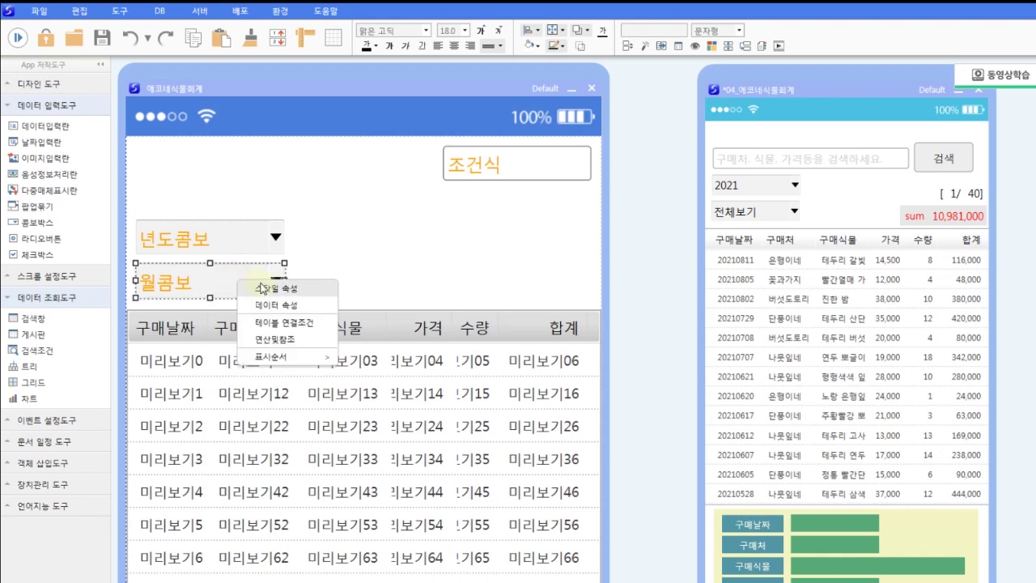
pyautogui.click(298, 291)
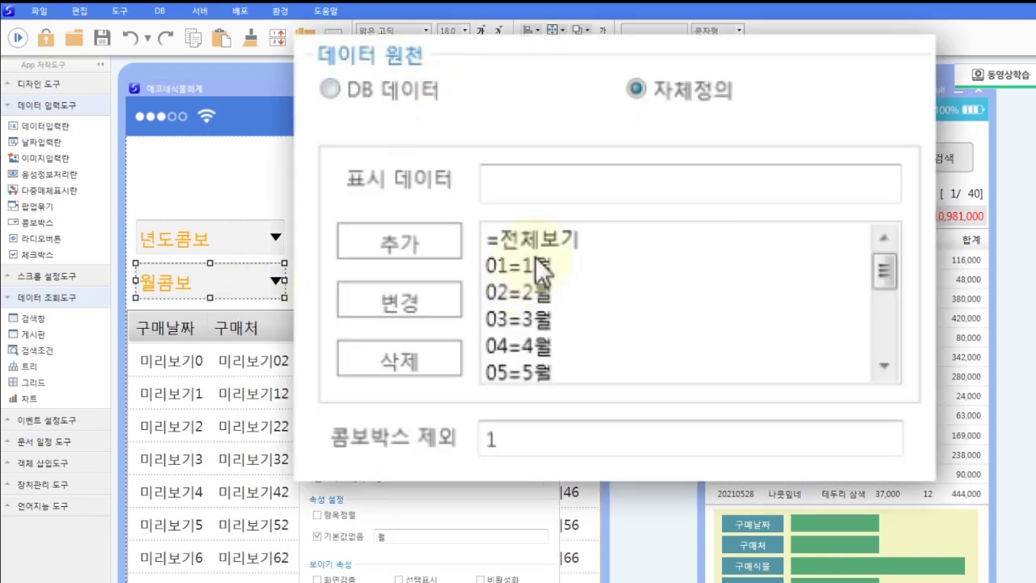
pyautogui.click(559, 239)
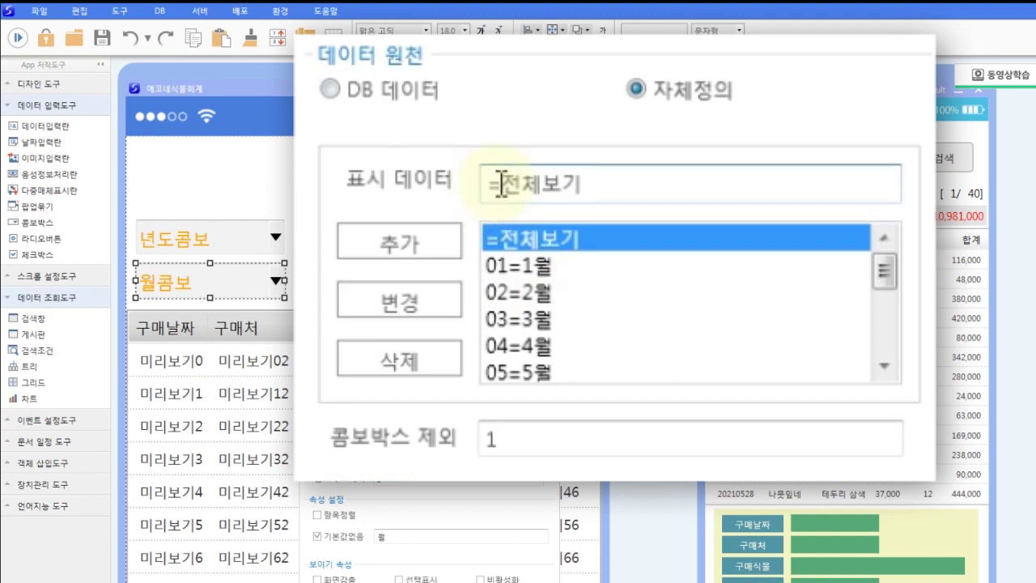
pyautogui.click(490, 183)
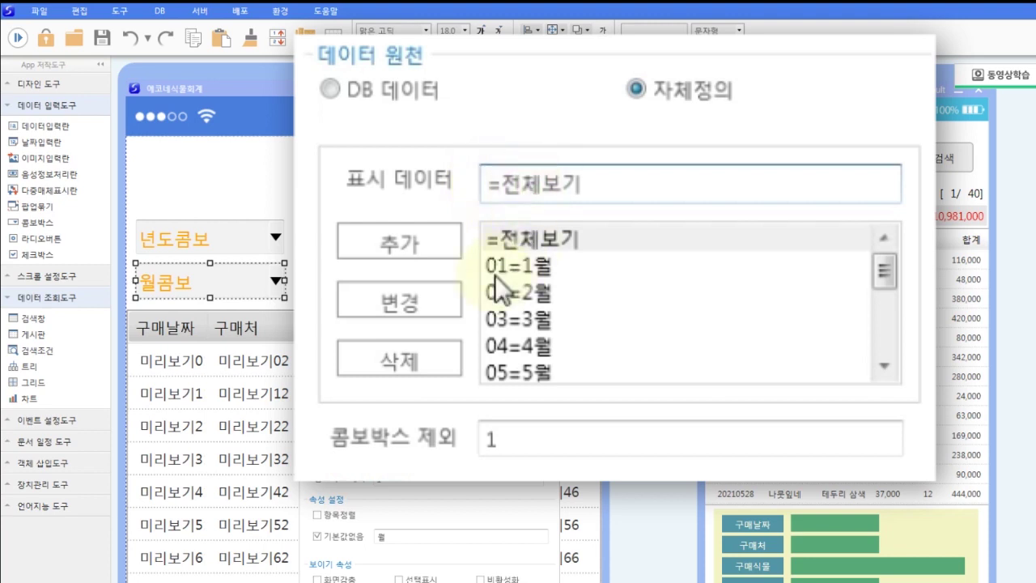
pyautogui.click(536, 267)
pyautogui.click(527, 238)
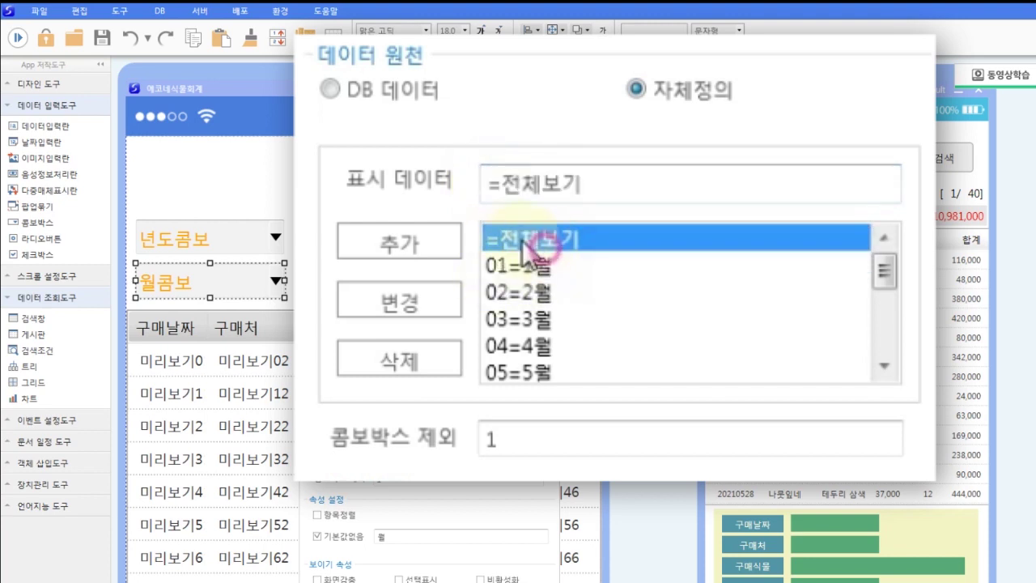
pyautogui.click(485, 185)
pyautogui.click(416, 288)
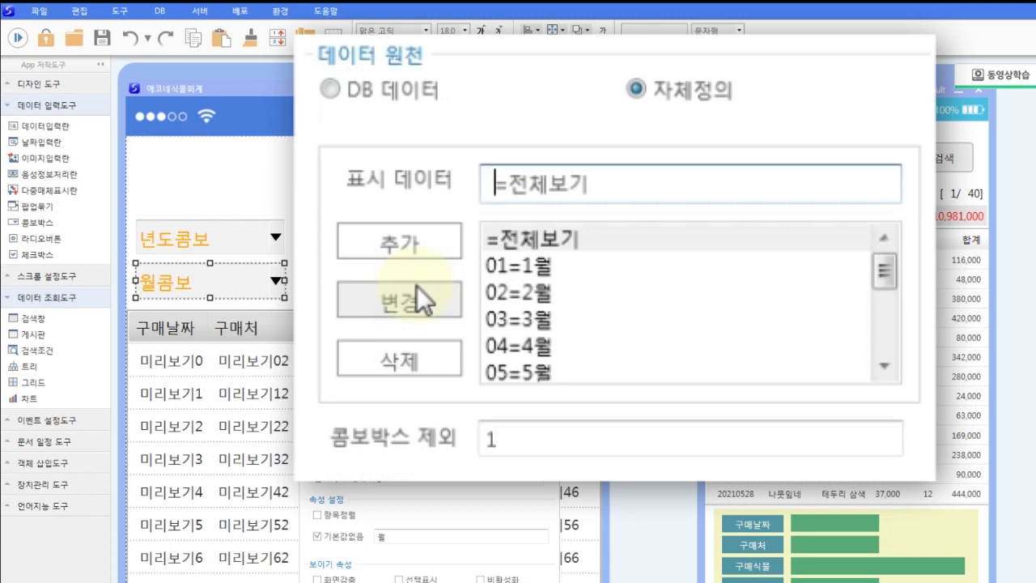
pyautogui.click(420, 293)
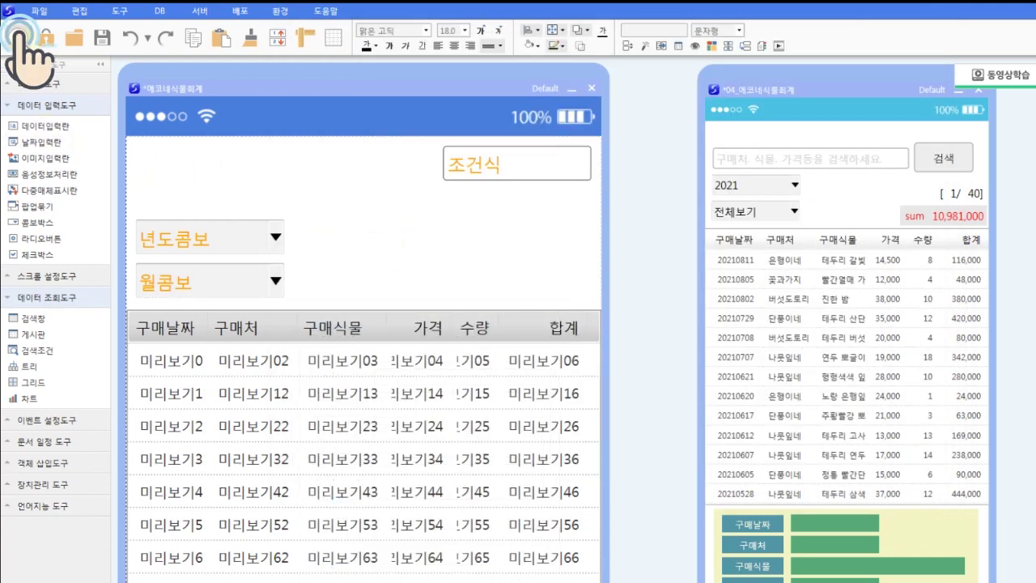
# Step: Run the app again and filter the purchase list by year 2020 and month 2월
pyautogui.click(17, 37)
pyautogui.click(276, 237)
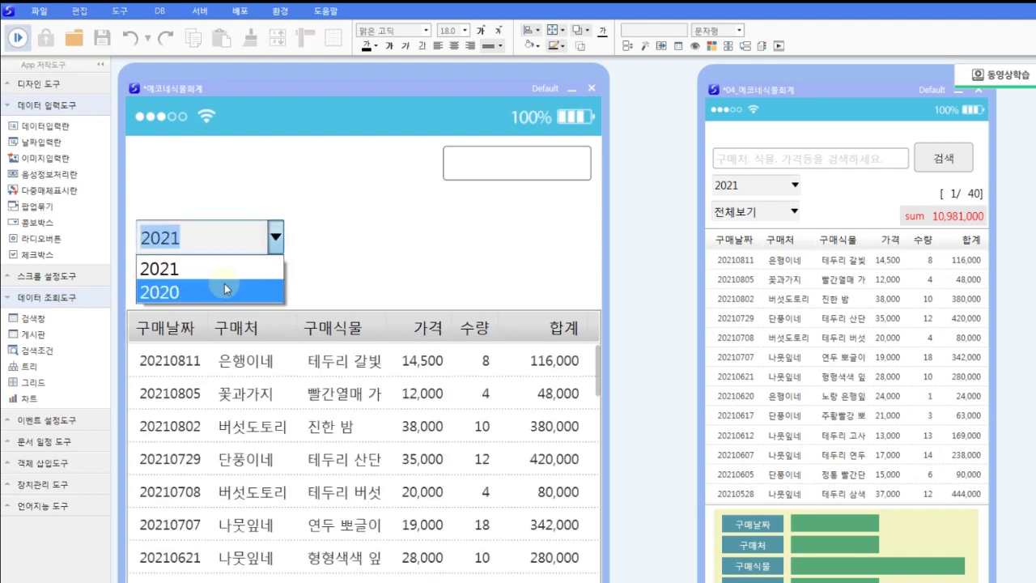
pyautogui.click(225, 285)
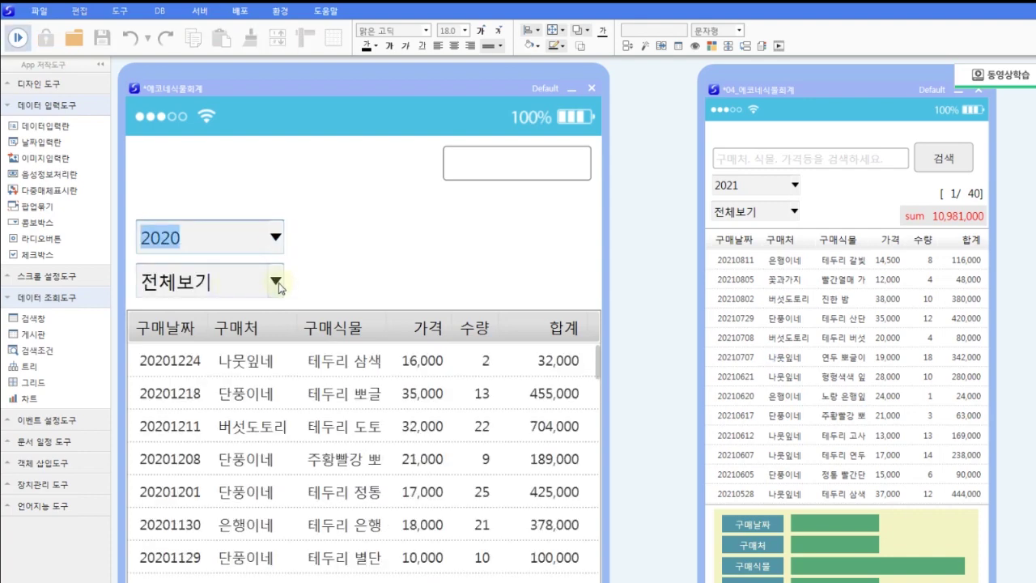
pyautogui.click(276, 281)
pyautogui.click(206, 360)
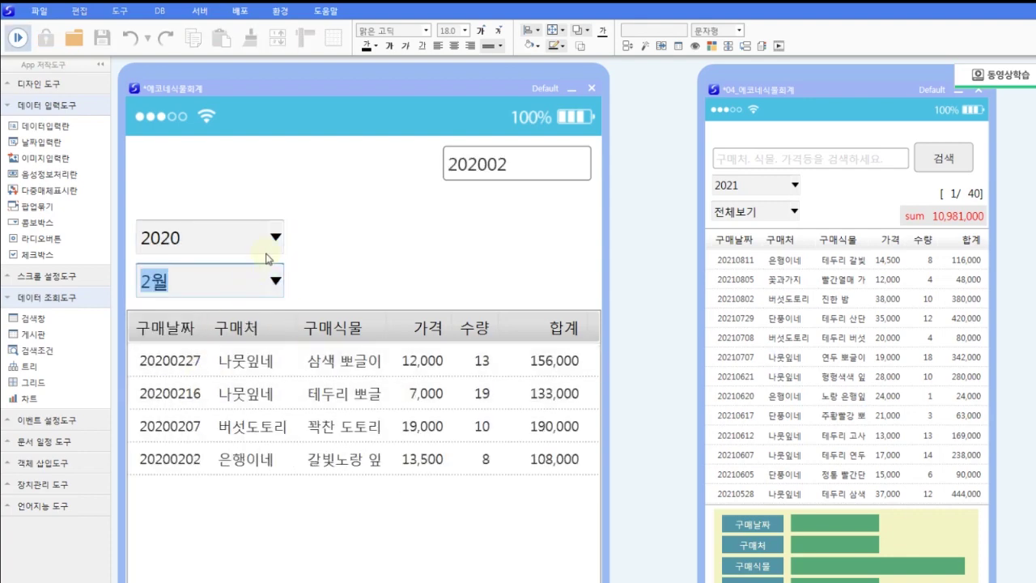
# Step: Change the year to 2021, check the month combo and purchase list, and end the test run
pyautogui.click(275, 238)
pyautogui.click(241, 272)
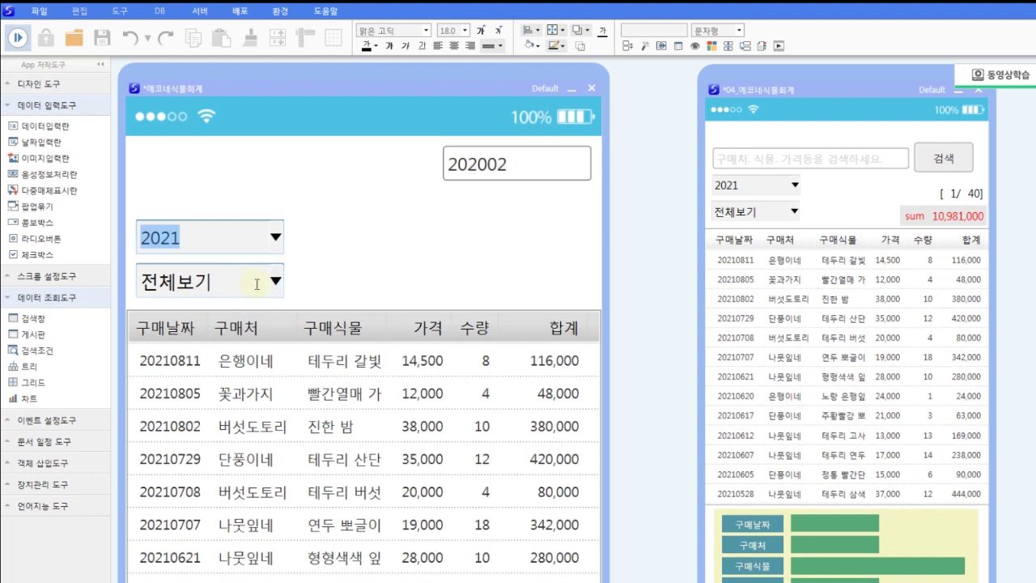
pyautogui.click(395, 279)
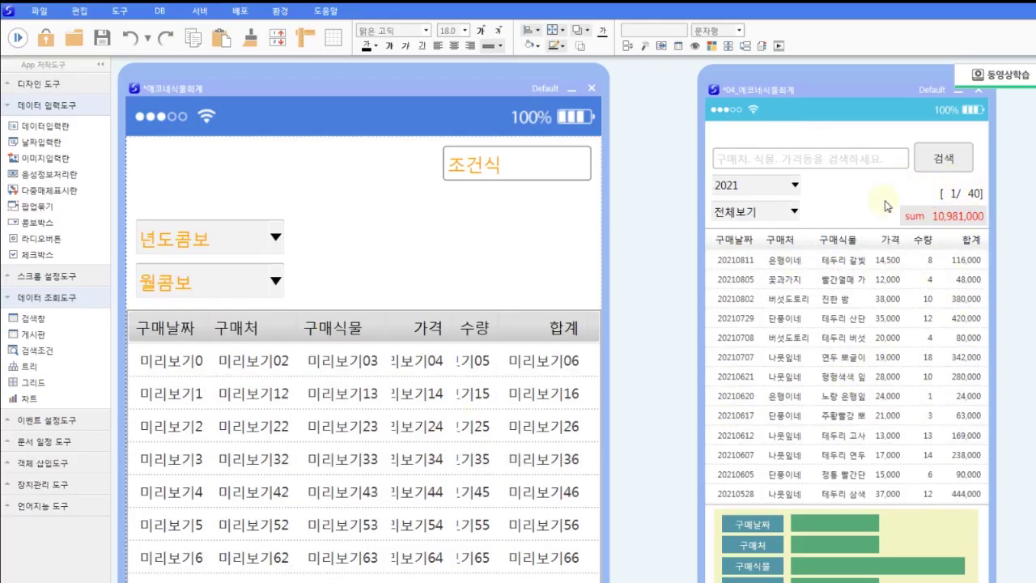
# Step: In the running sample app 04_에코네식물회계, filter by 2020 and 1월 and select the 20200116 purchase to examine its record counter
pyautogui.click(797, 188)
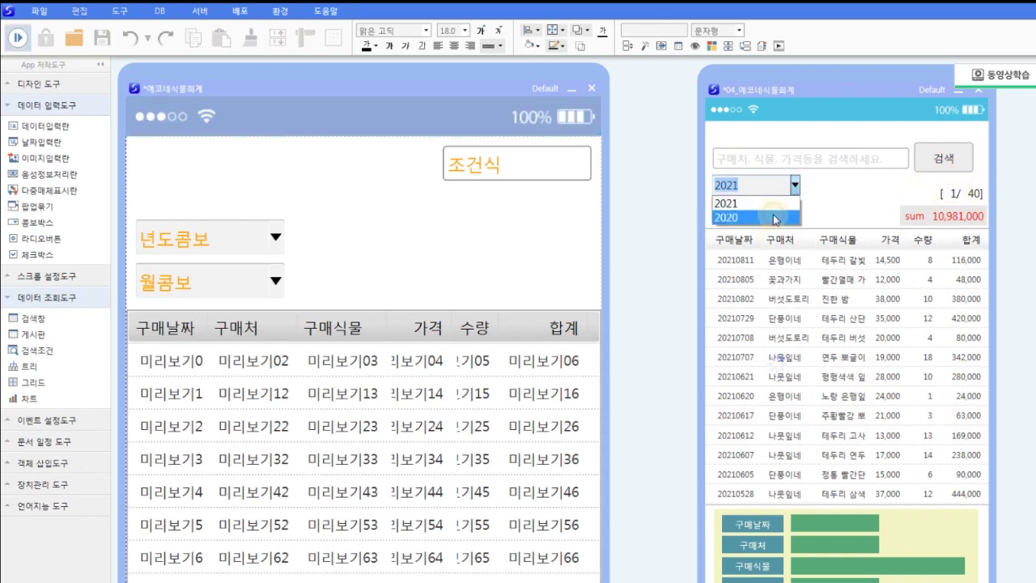
pyautogui.click(775, 218)
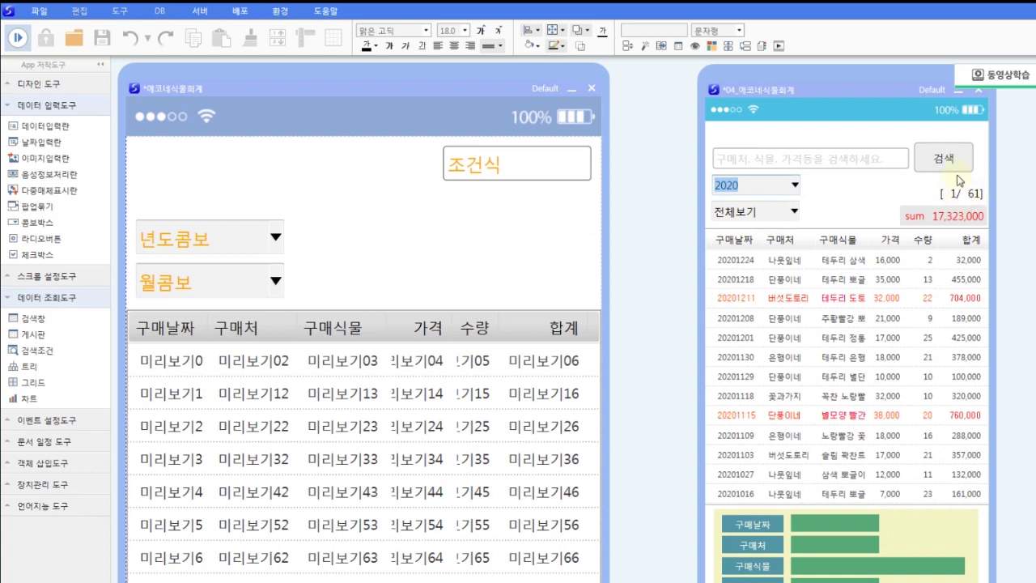
pyautogui.click(796, 211)
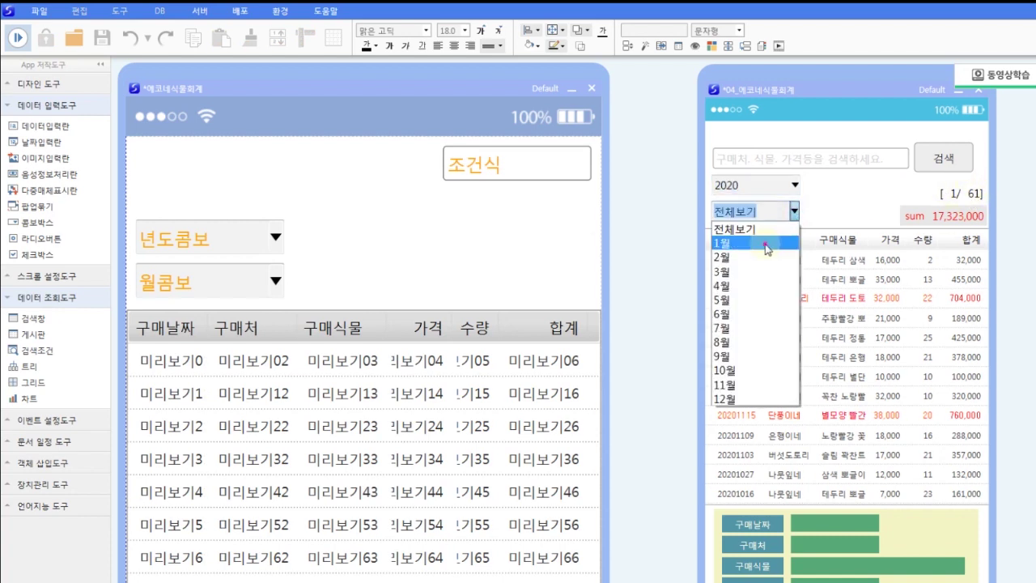
pyautogui.click(765, 242)
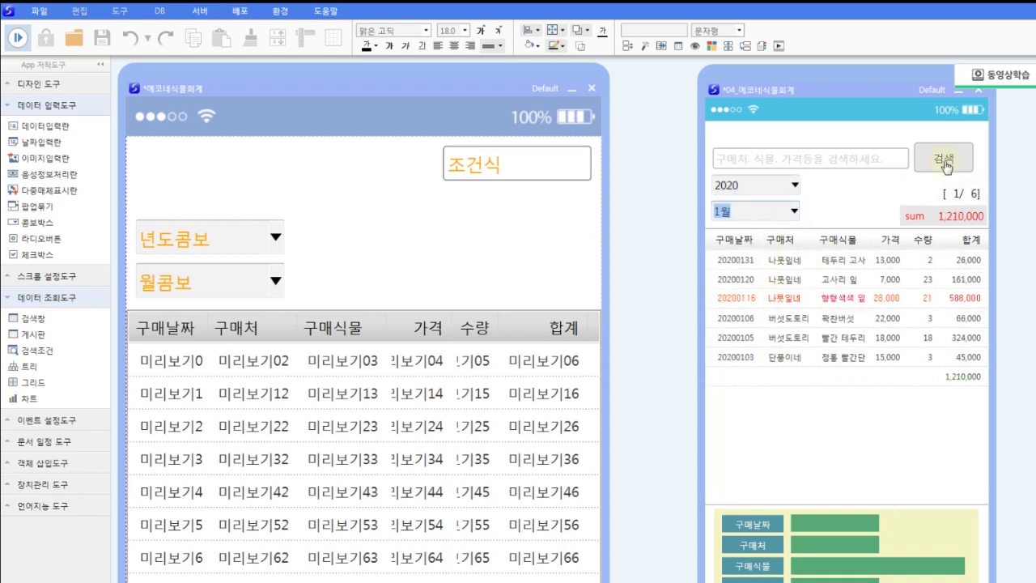
pyautogui.click(890, 300)
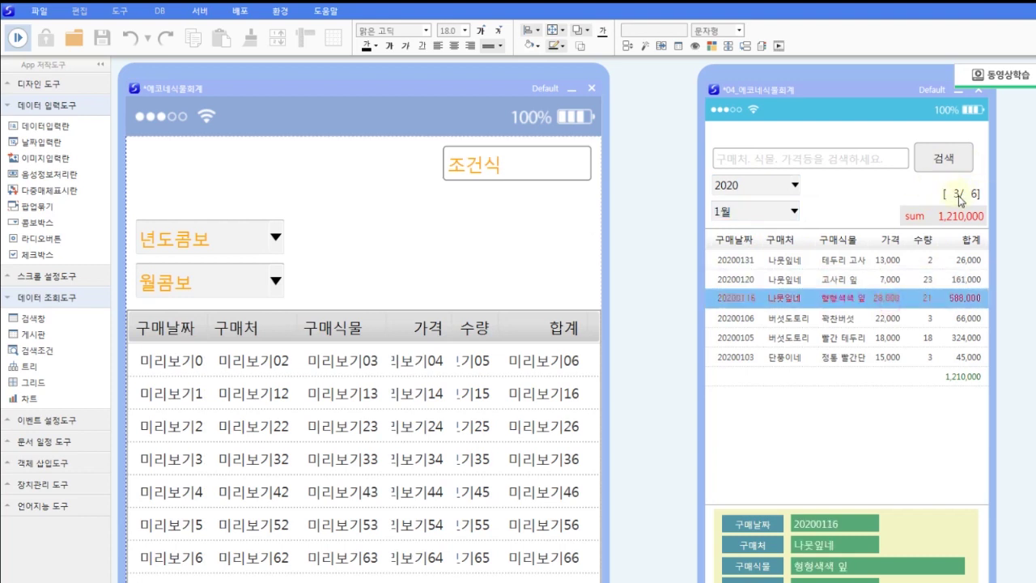
# Step: Return 에코네식물회계 to design mode and draw a small rectangle below the 조건식 field, level with the year combo
pyautogui.click(17, 39)
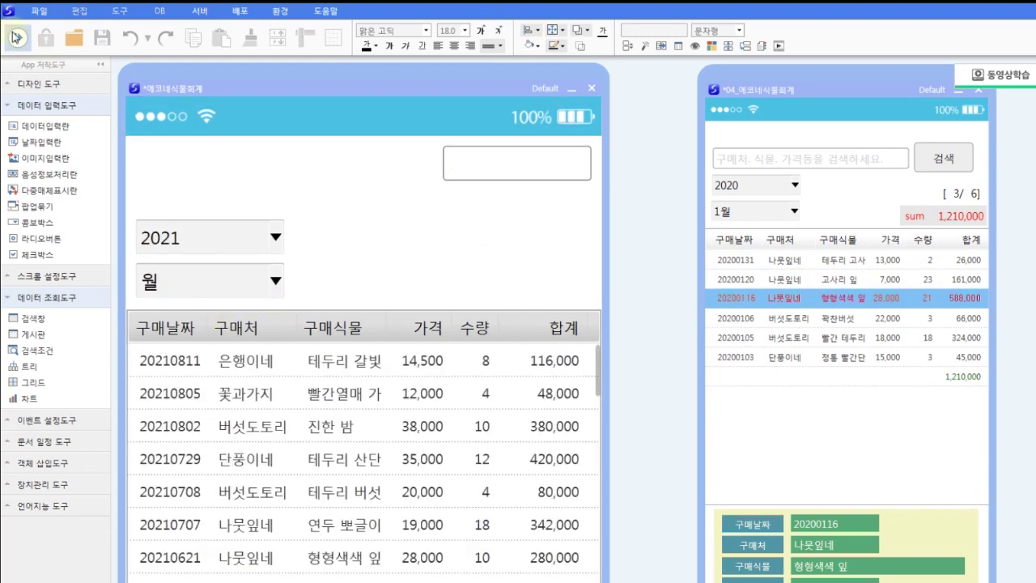
pyautogui.click(15, 37)
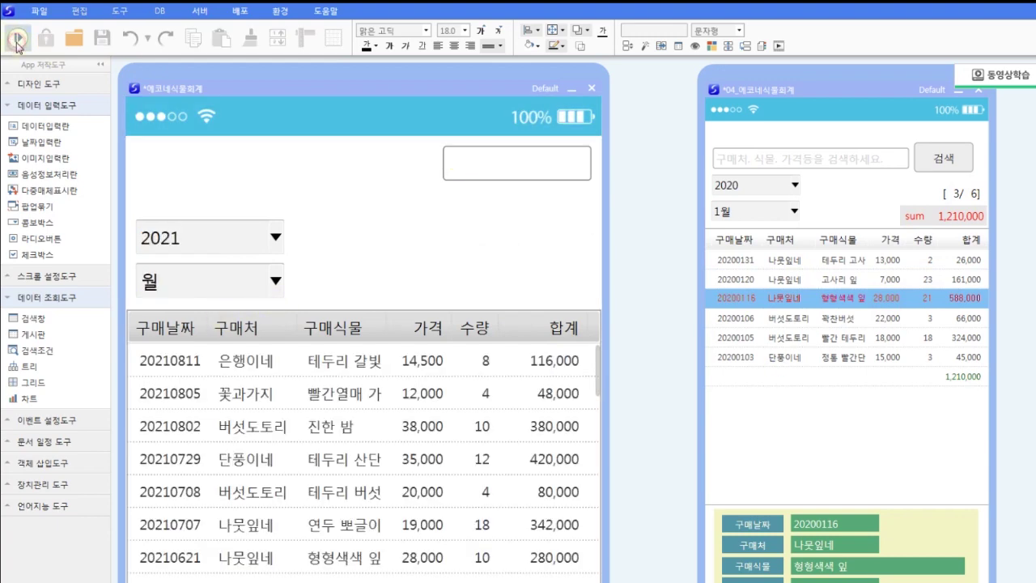
pyautogui.click(60, 85)
pyautogui.moveTo(273, 218); pyautogui.dragTo(530, 240)
# Step: Set the rectangle's 참조아톰명 to 검색창 in its 연산및참조 settings and move the rectangle slightly upward
pyautogui.rightClick(538, 233)
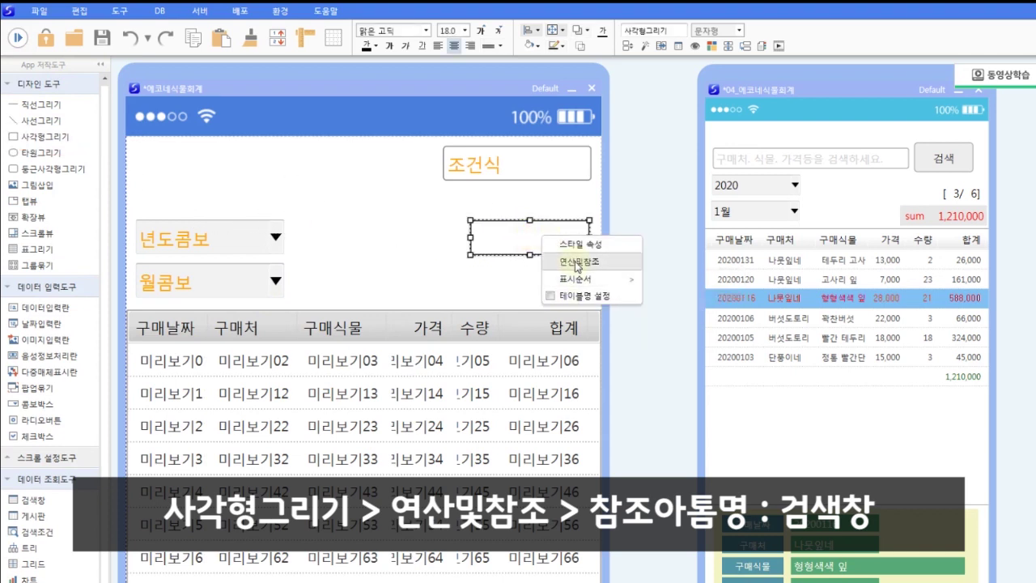
pyautogui.click(573, 261)
pyautogui.click(647, 409)
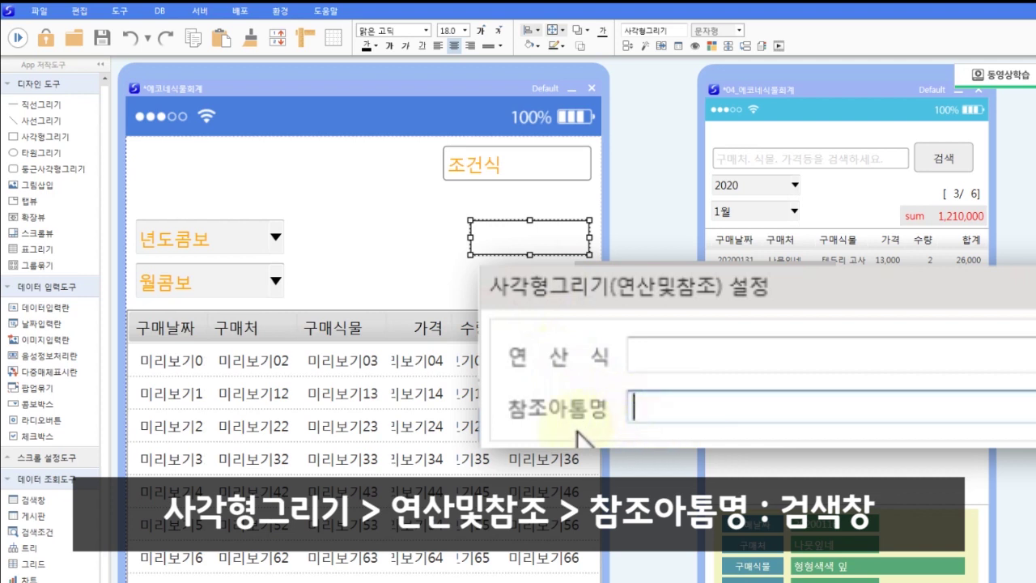
pyautogui.write('검색창')
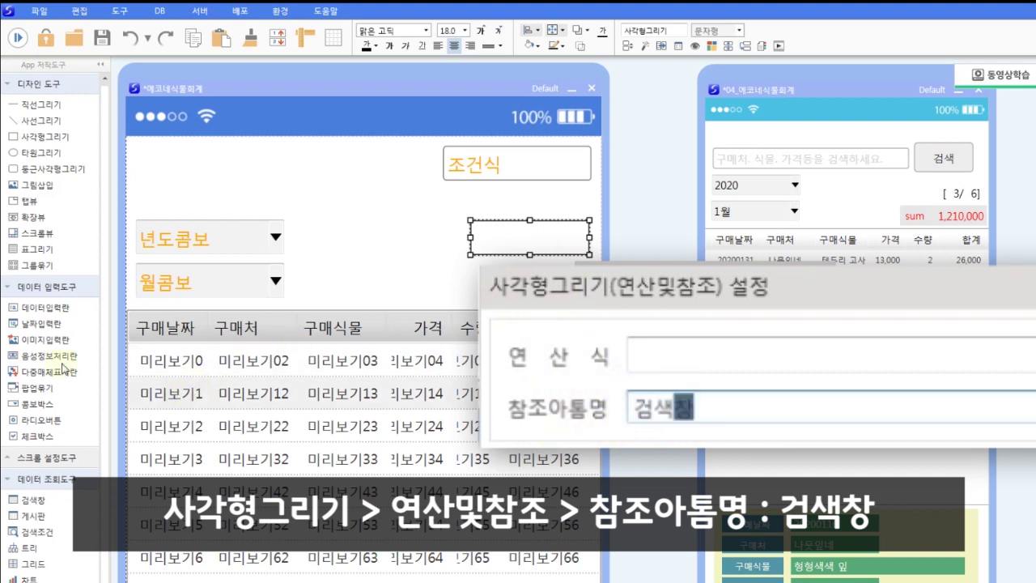
pyautogui.click(440, 296)
pyautogui.click(526, 247)
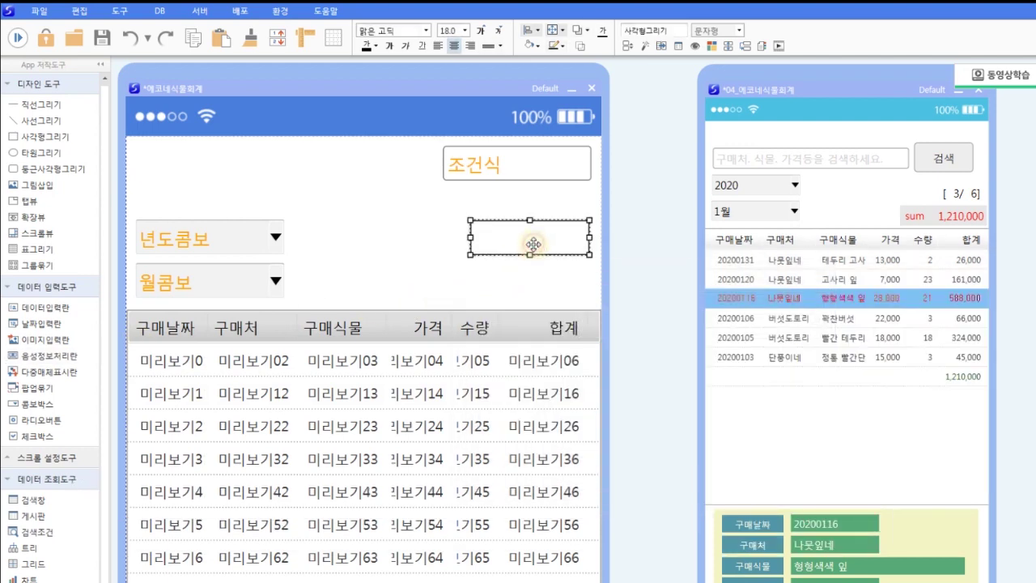
pyautogui.moveTo(536, 249); pyautogui.dragTo(536, 239)
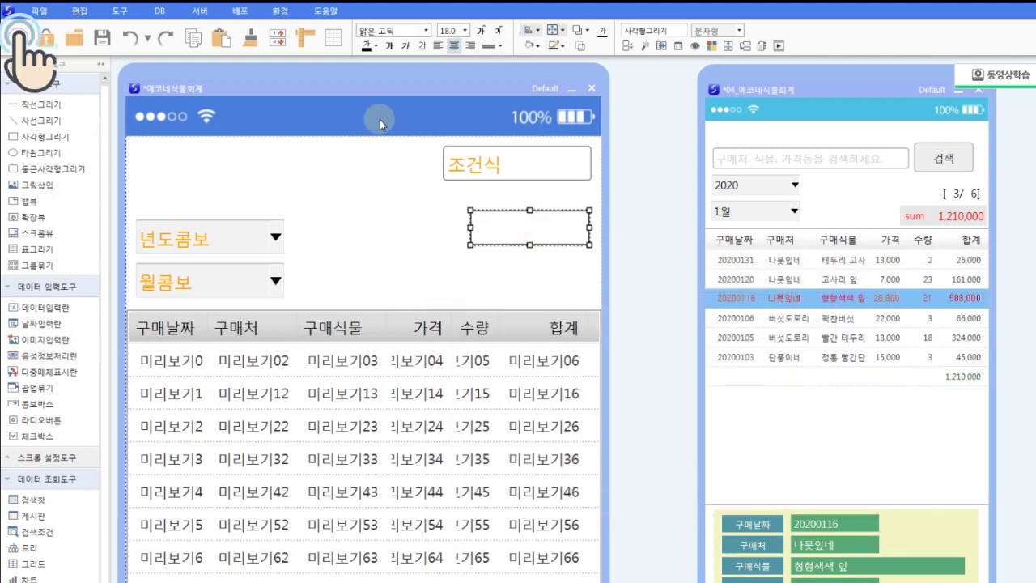
# Step: Run the app and select the 20210802, 20210707 and 20210621 purchases to check the record counter in the rectangle
pyautogui.click(18, 37)
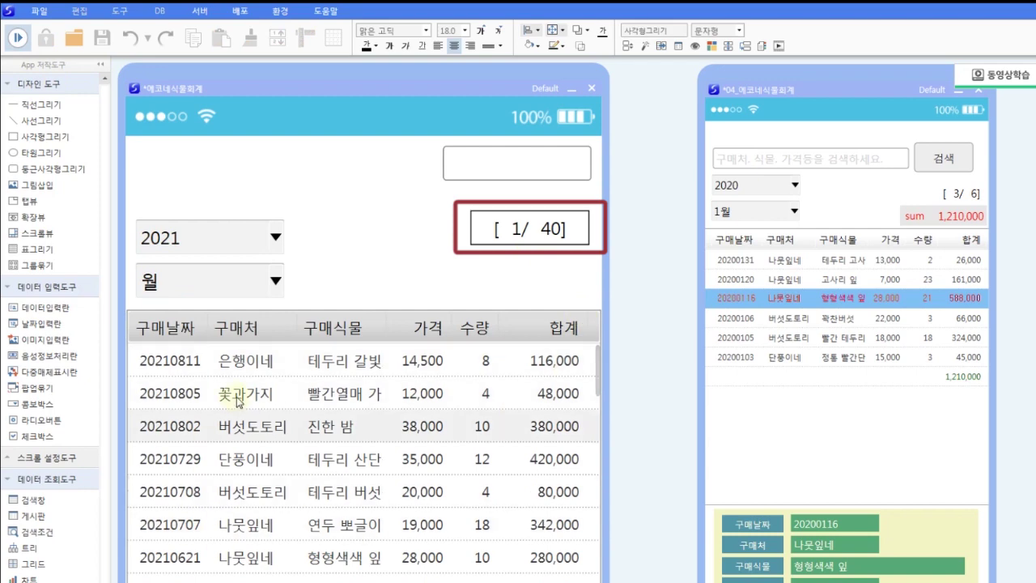
pyautogui.scroll(-3, 455, 459)
pyautogui.scroll(-5, 456, 458)
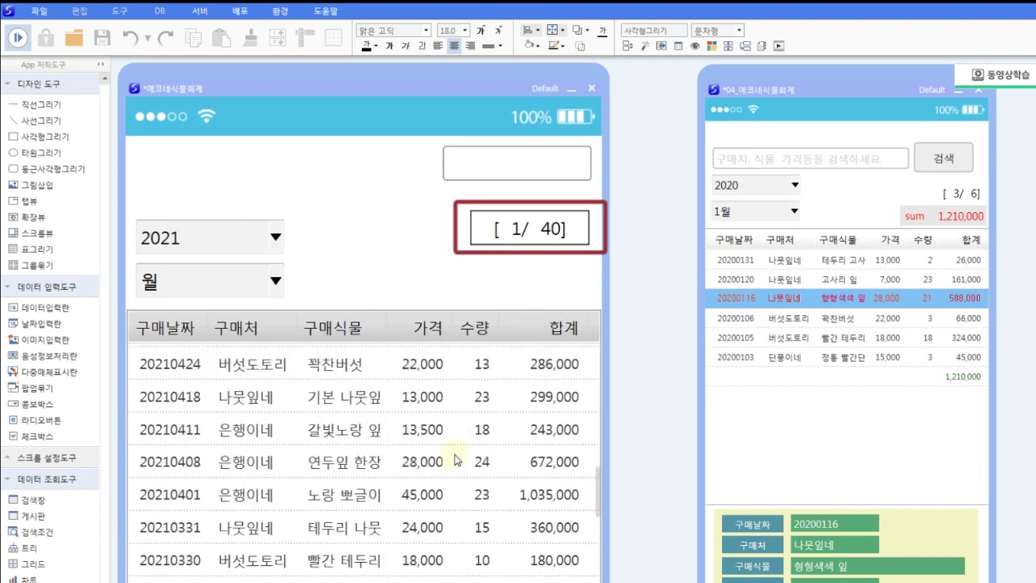
pyautogui.scroll(10, 456, 458)
pyautogui.click(409, 436)
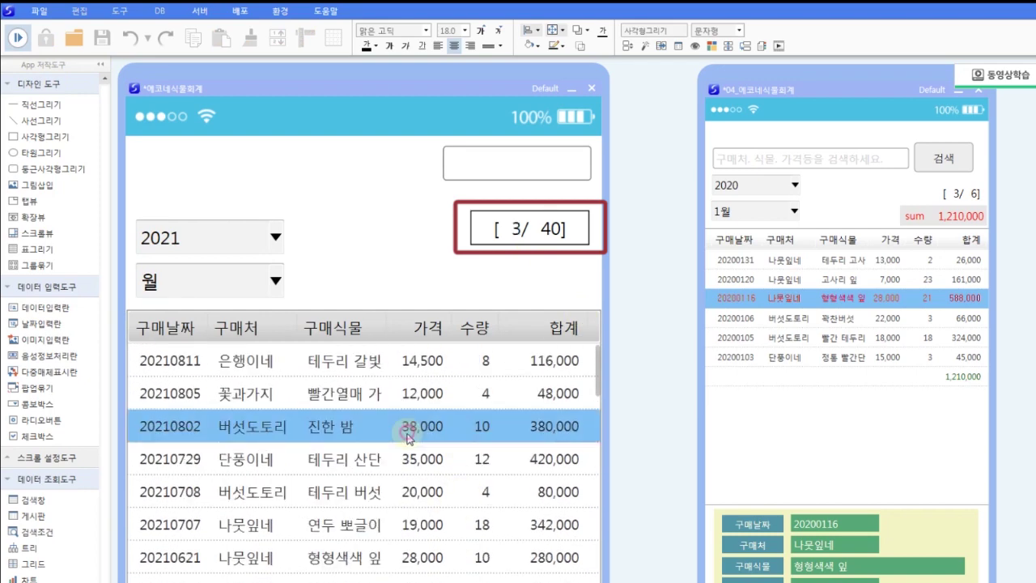
pyautogui.click(409, 521)
pyautogui.click(409, 556)
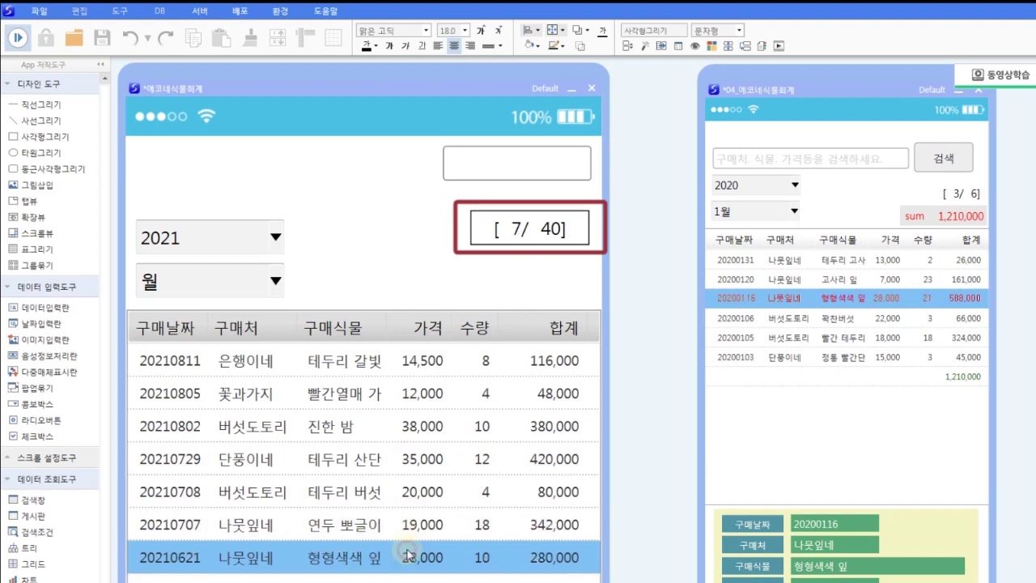
# Step: Select the 20210729 purchase to check the record counter, and return the app to design mode
pyautogui.click(398, 458)
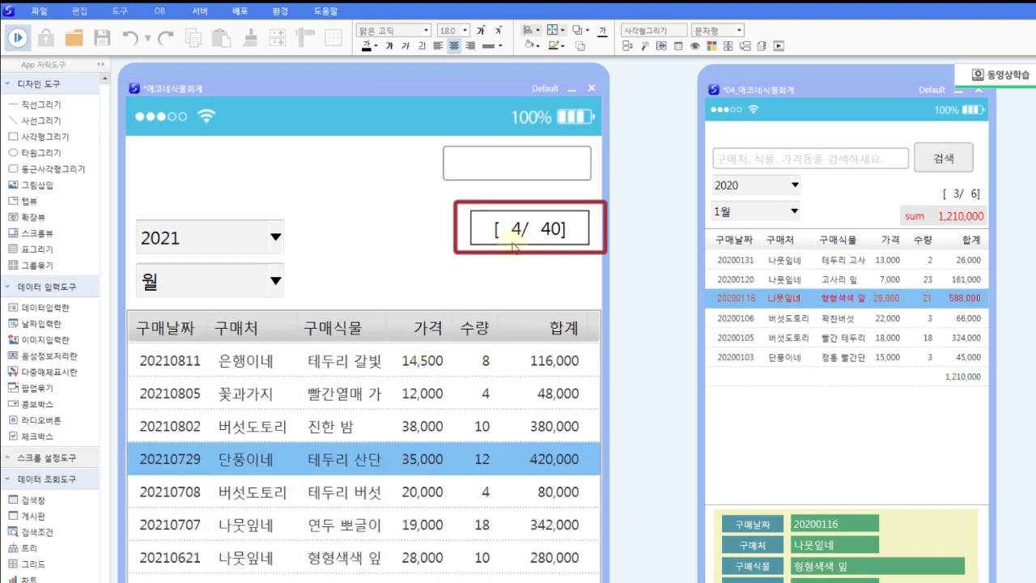
pyautogui.click(18, 38)
# Step: Move the record counter rectangle slightly down to line up with the year combo and remove its outline
pyautogui.moveTo(522, 229); pyautogui.dragTo(522, 237)
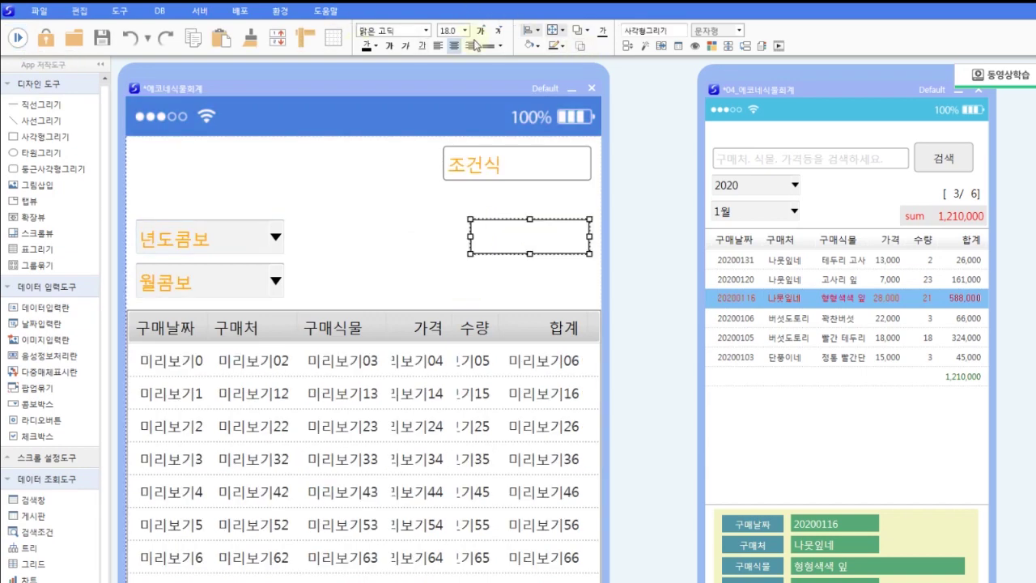
pyautogui.click(504, 33)
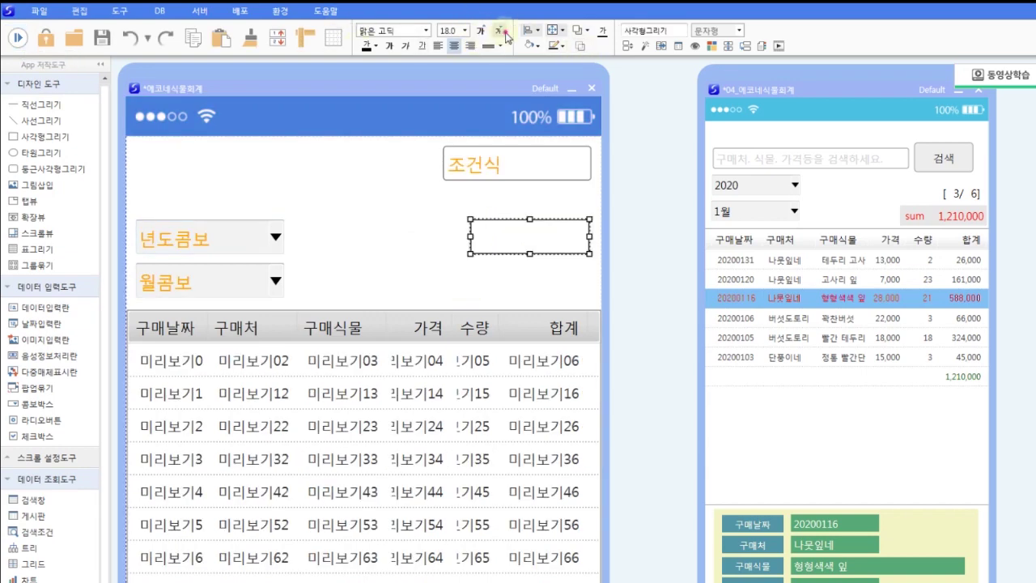
pyautogui.click(557, 47)
pyautogui.click(584, 265)
pyautogui.click(488, 272)
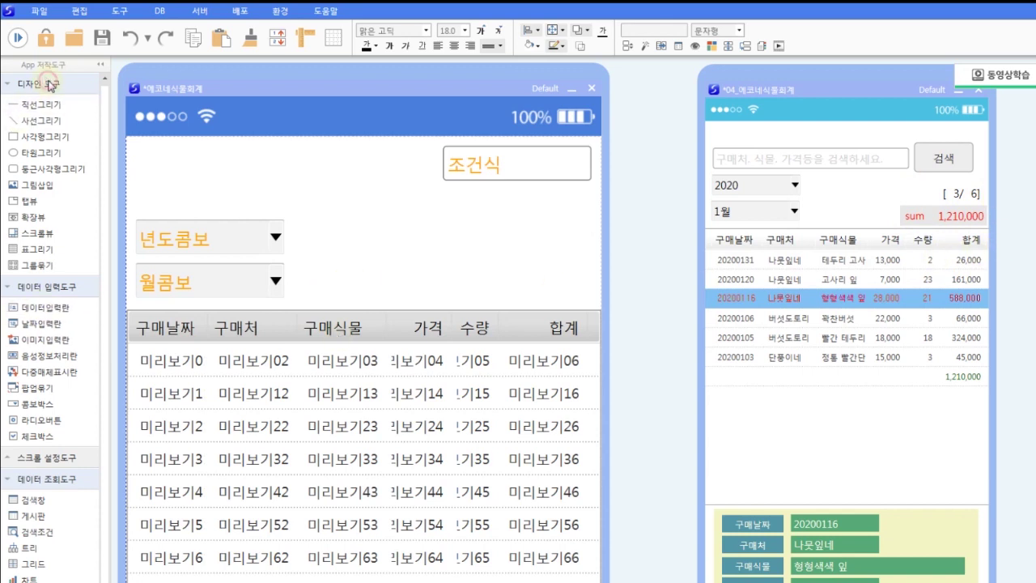
# Step: Add a data input field below the record counter, level with the month combo, and make its text red, bold and size 17
pyautogui.moveTo(42, 308); pyautogui.dragTo(510, 279)
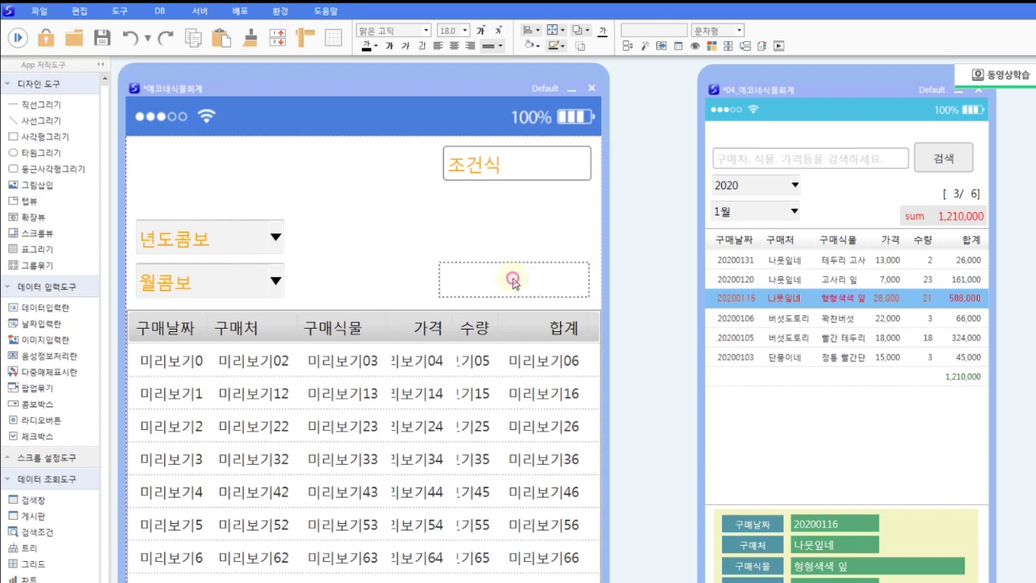
pyautogui.click(374, 48)
pyautogui.click(389, 181)
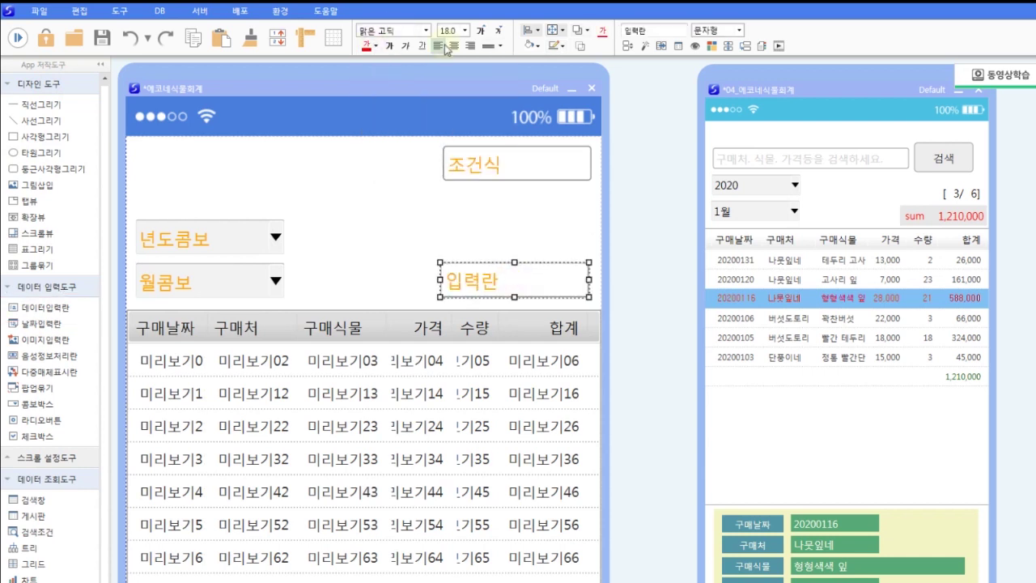
pyautogui.click(501, 30)
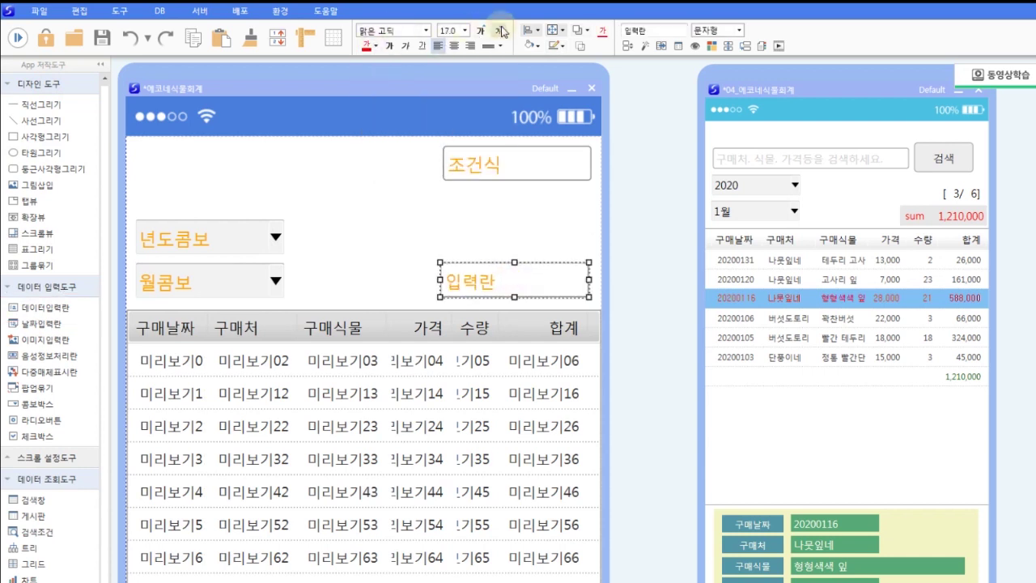
pyautogui.click(389, 46)
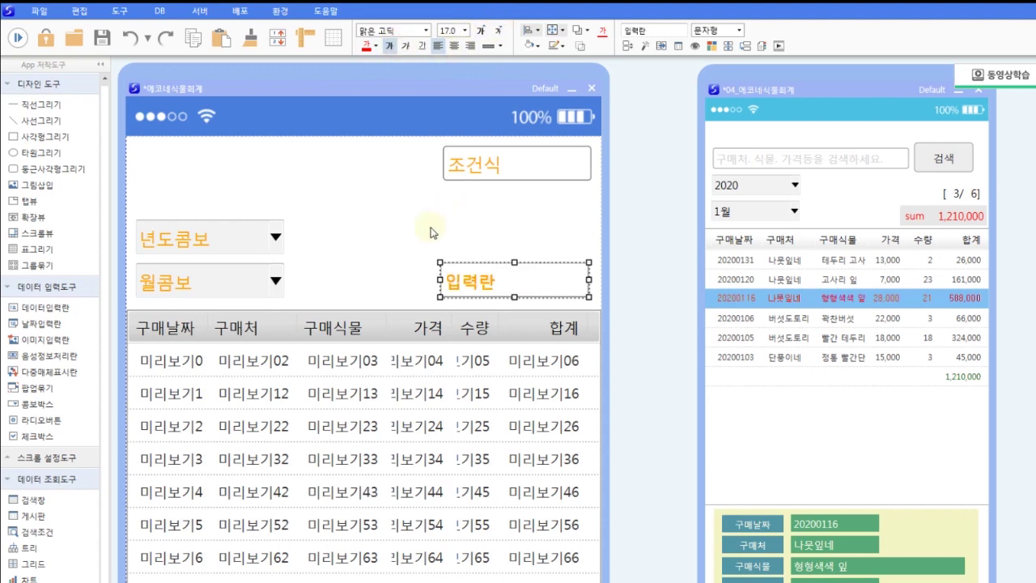
# Step: Set the new input field's data type to 정수형 and give it a light gray fill with no outline
pyautogui.click(741, 33)
pyautogui.click(715, 81)
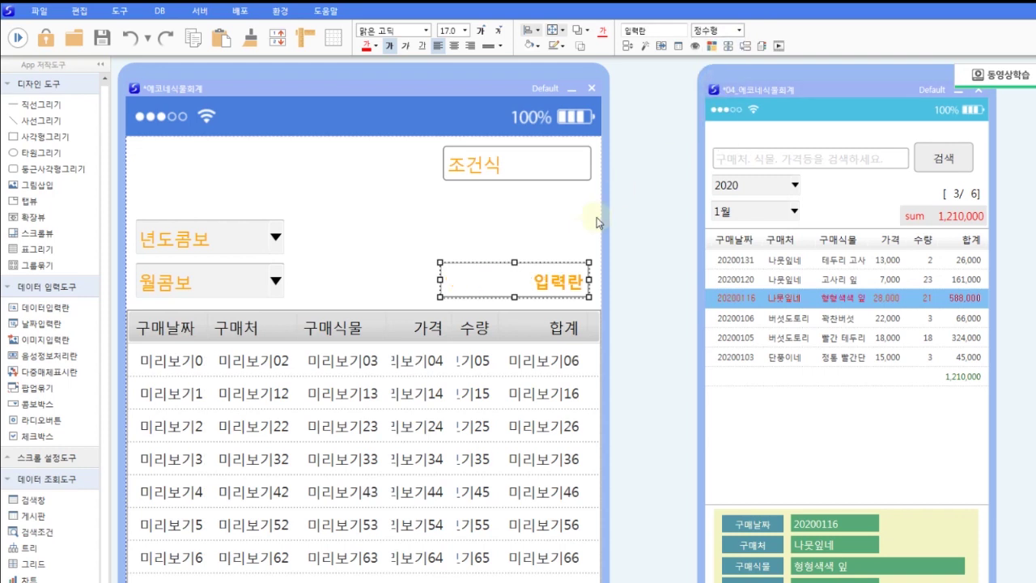
pyautogui.click(558, 46)
pyautogui.click(530, 46)
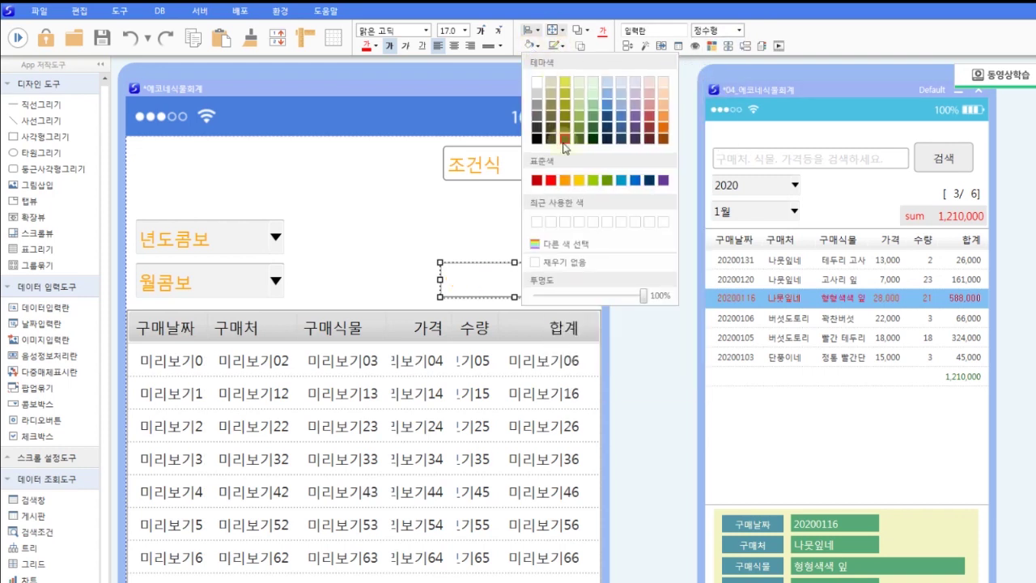
pyautogui.click(538, 92)
pyautogui.click(559, 48)
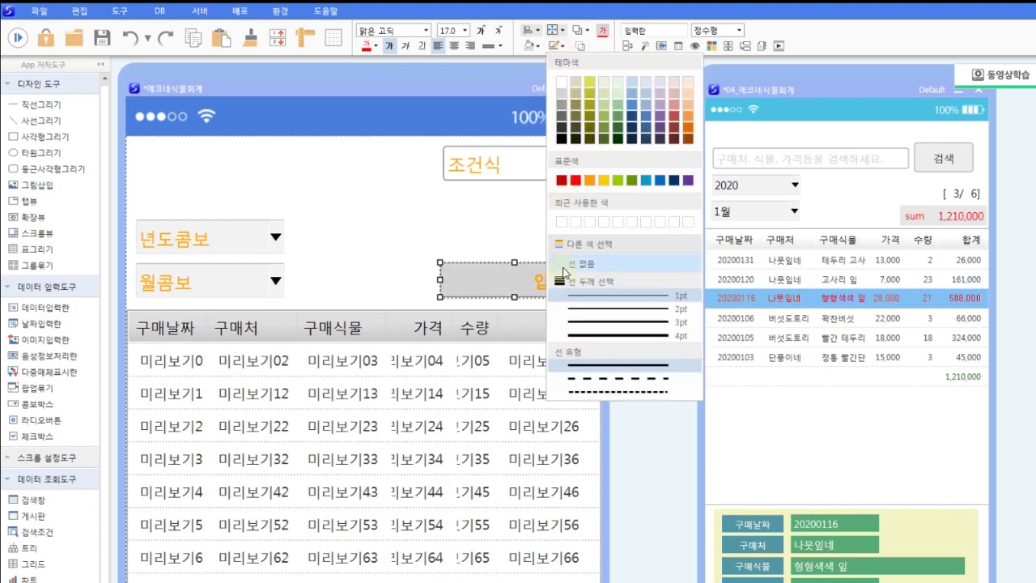
pyautogui.click(565, 265)
pyautogui.click(550, 230)
pyautogui.click(555, 281)
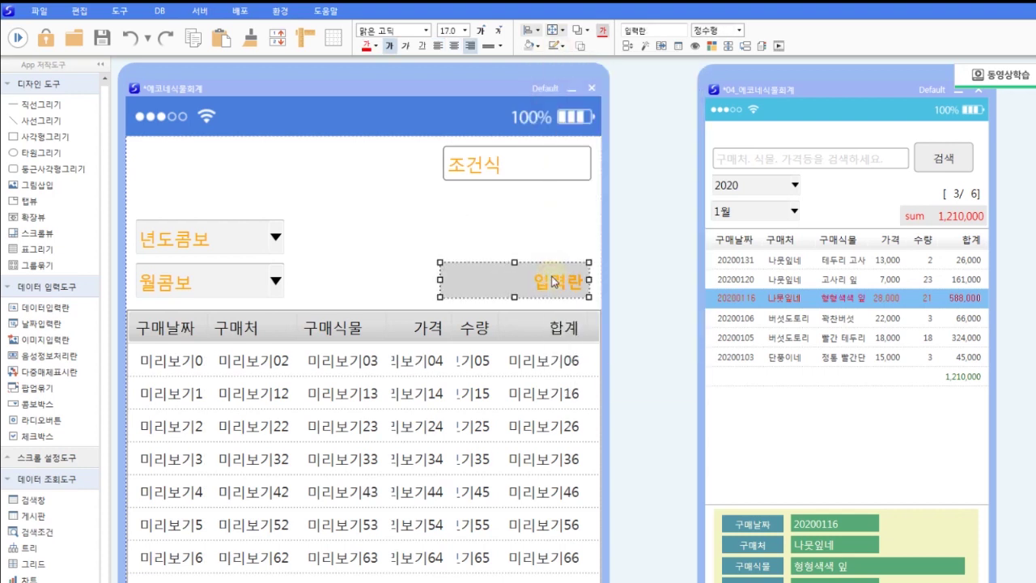
# Step: Rename the gray input field as 검색합 and set its 참조아톰명 to 합계 in the 연산및참조 settings
pyautogui.moveTo(647, 30); pyautogui.dragTo(439, 54)
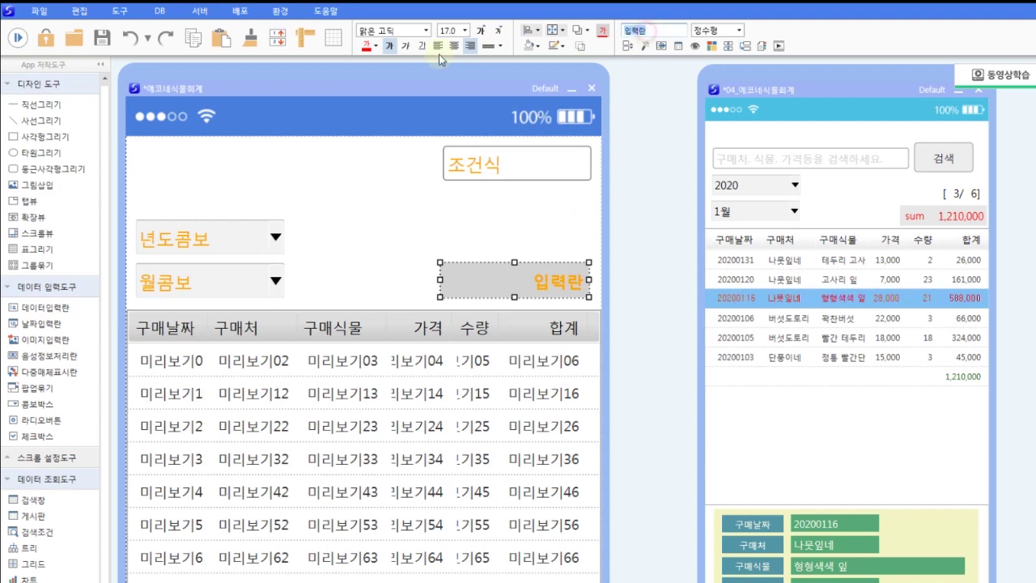
pyautogui.write('검색함')
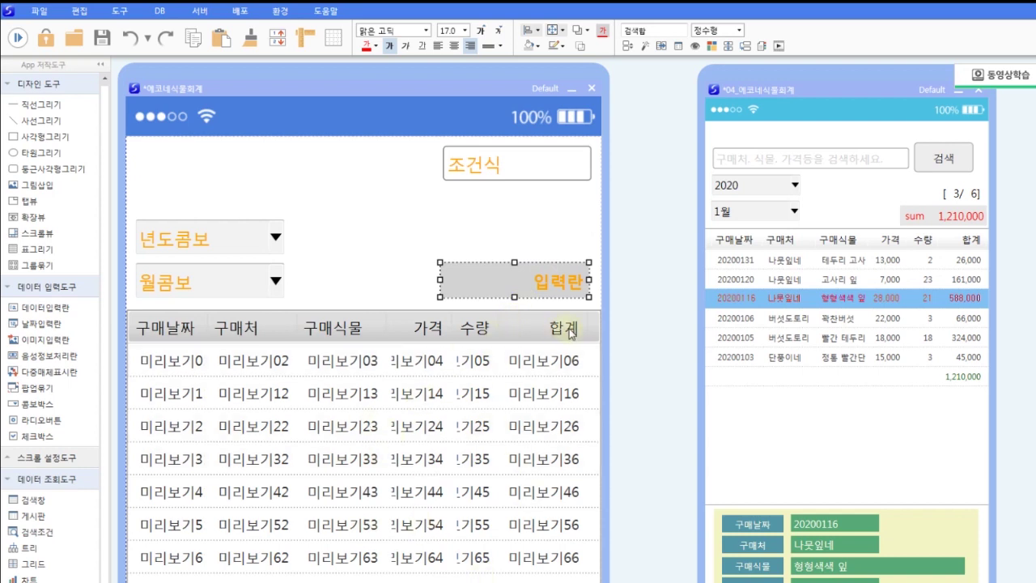
pyautogui.rightClick(573, 289)
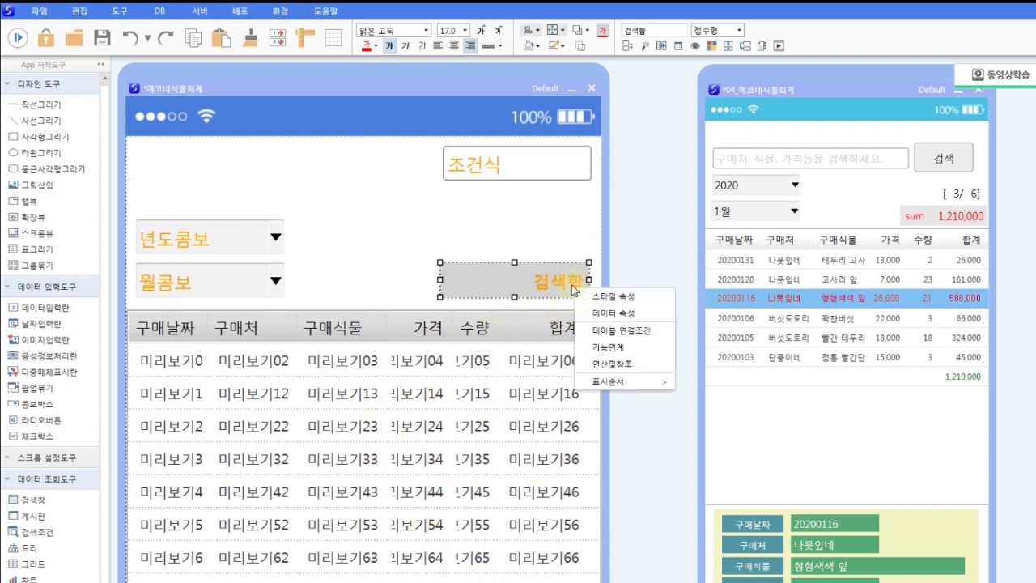
pyautogui.click(624, 370)
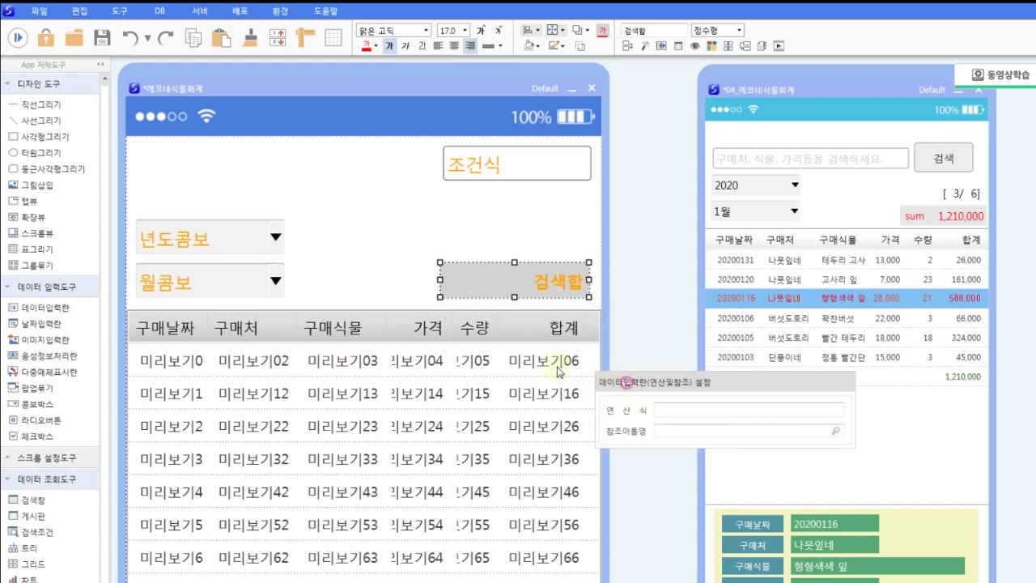
pyautogui.moveTo(623, 374); pyautogui.dragTo(238, 400)
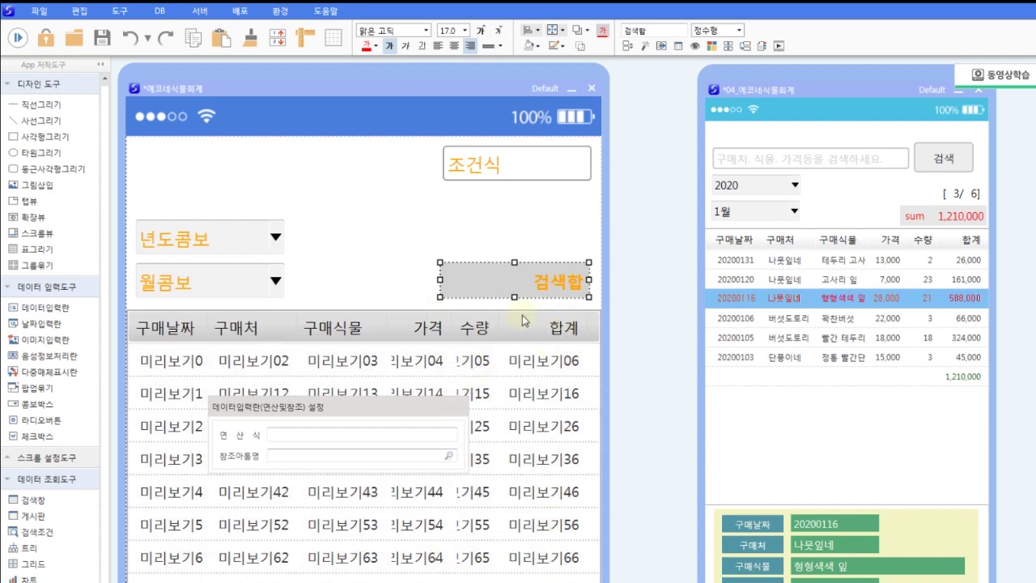
pyautogui.click(332, 456)
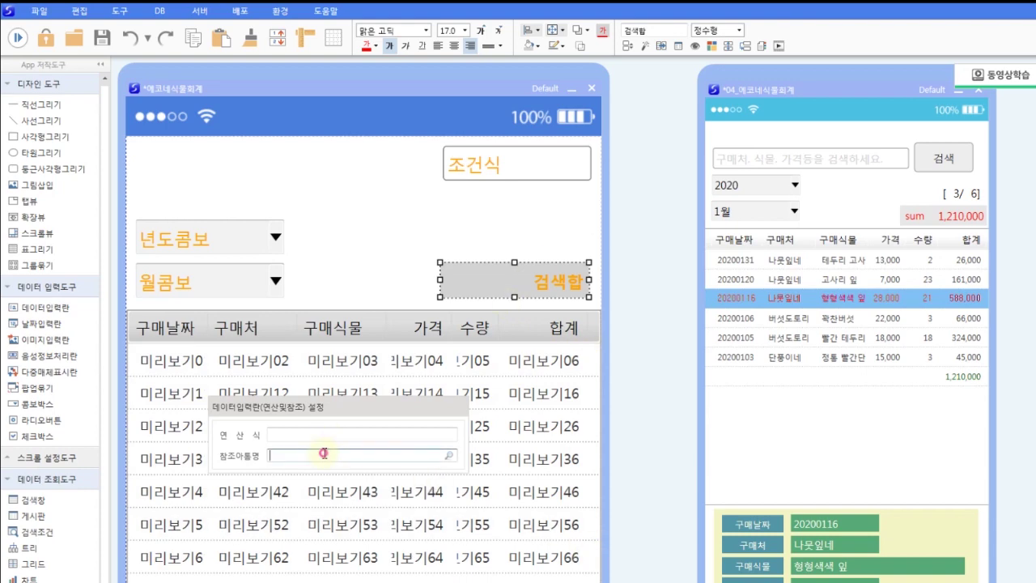
pyautogui.write('합계')
# Step: Examine the 합계 column's 아톰변수 in the purchase list's 데이터 속성 settings and close them
pyautogui.rightClick(568, 371)
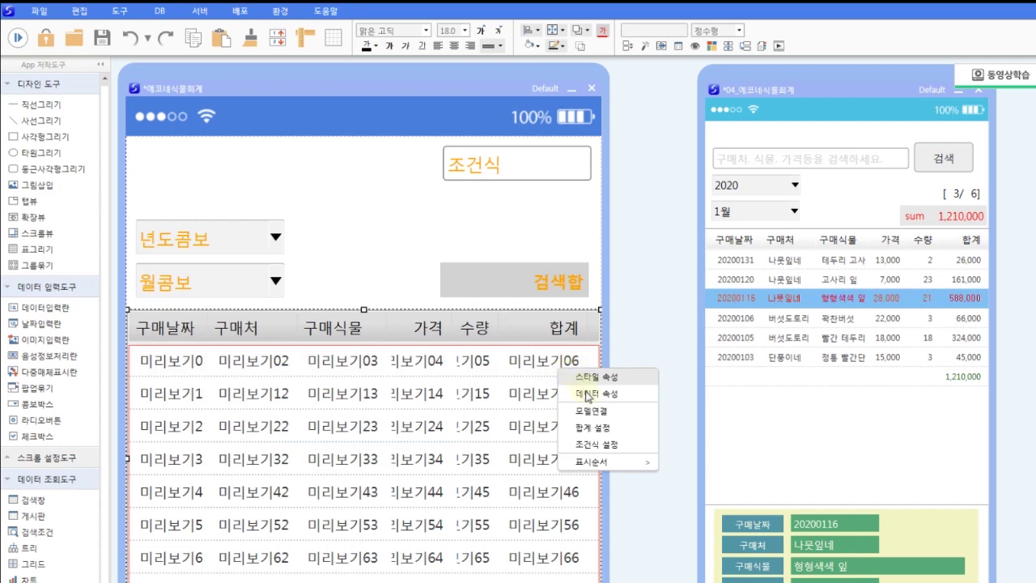
pyautogui.click(587, 394)
pyautogui.moveTo(696, 361); pyautogui.dragTo(494, 357)
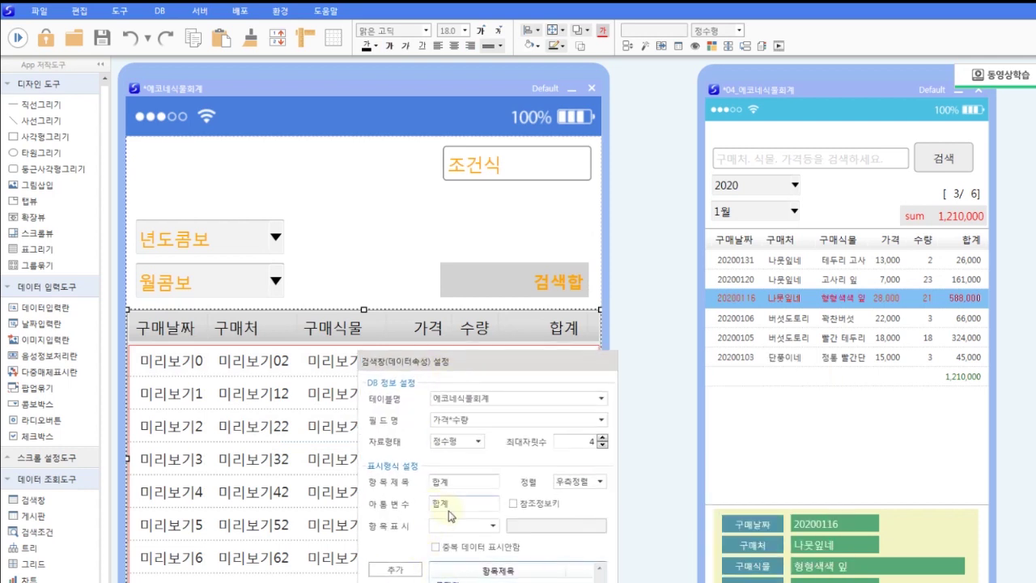
pyautogui.doubleClick(457, 503)
pyautogui.click(369, 266)
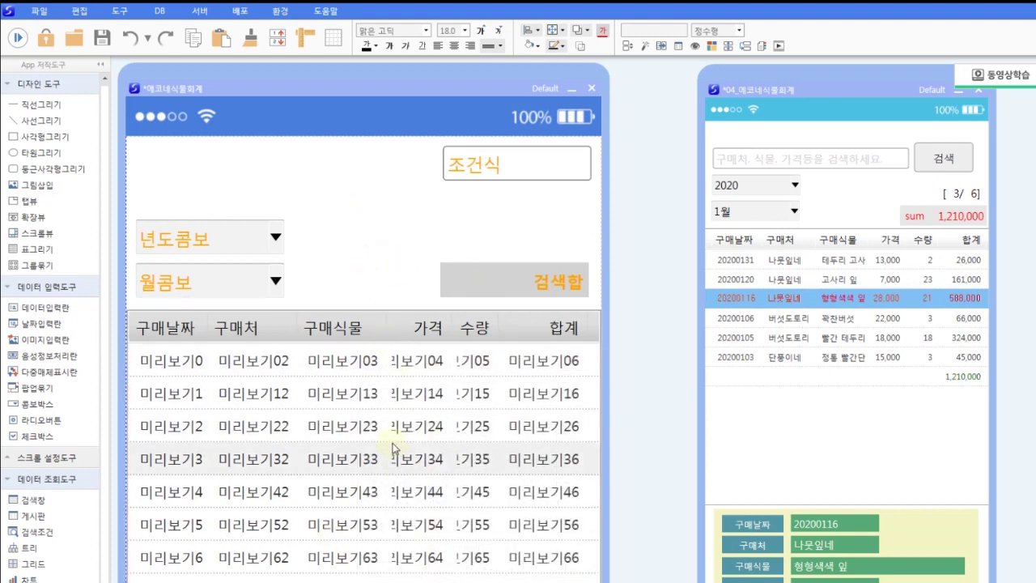
# Step: Run the app, browse the 2021 purchases and filter by 1월 to check the total in the 검색합 field
pyautogui.click(11, 39)
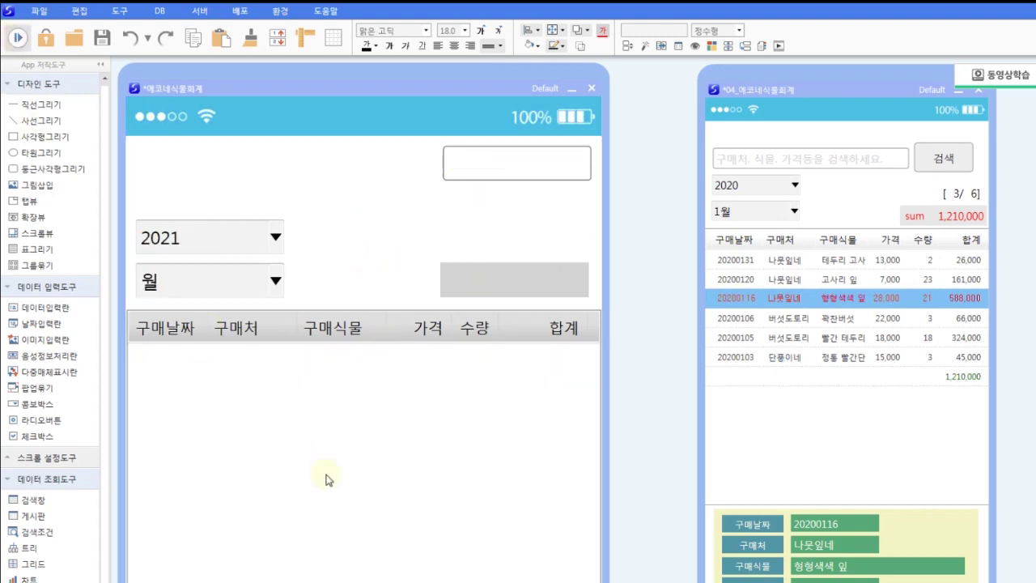
pyautogui.scroll(-5, 506, 429)
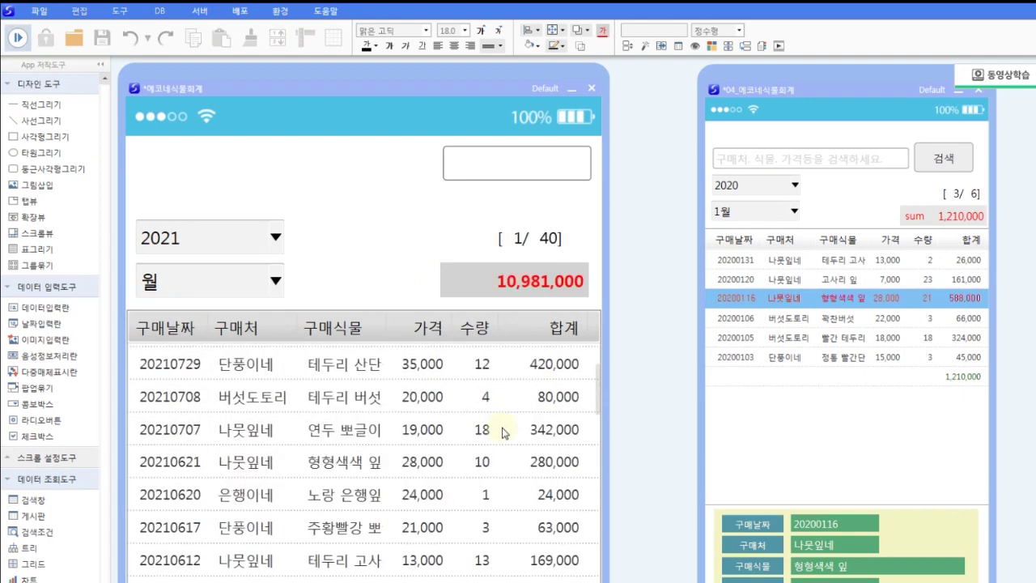
pyautogui.scroll(-3, 511, 424)
pyautogui.scroll(8, 510, 421)
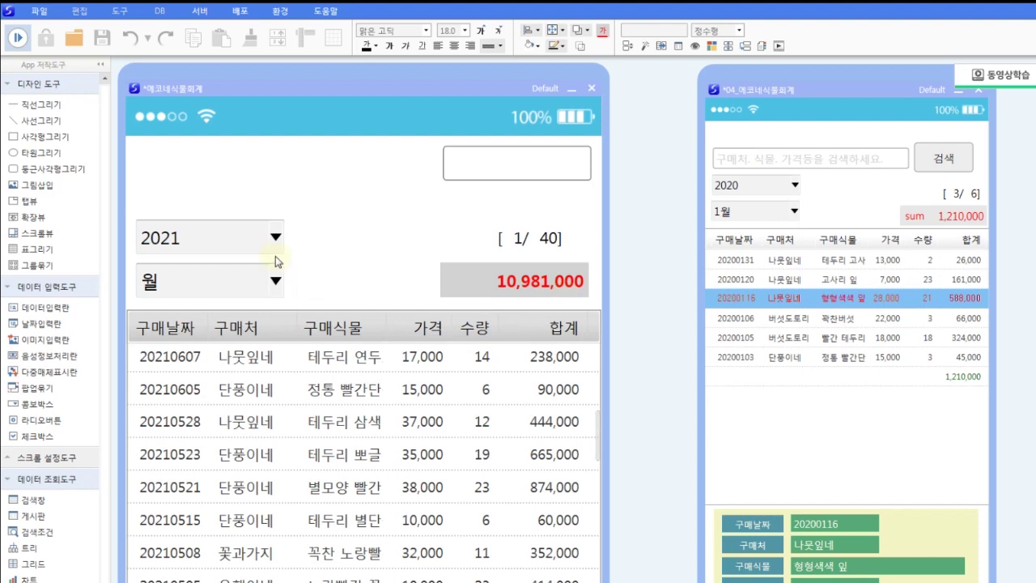
pyautogui.click(276, 280)
pyautogui.click(209, 333)
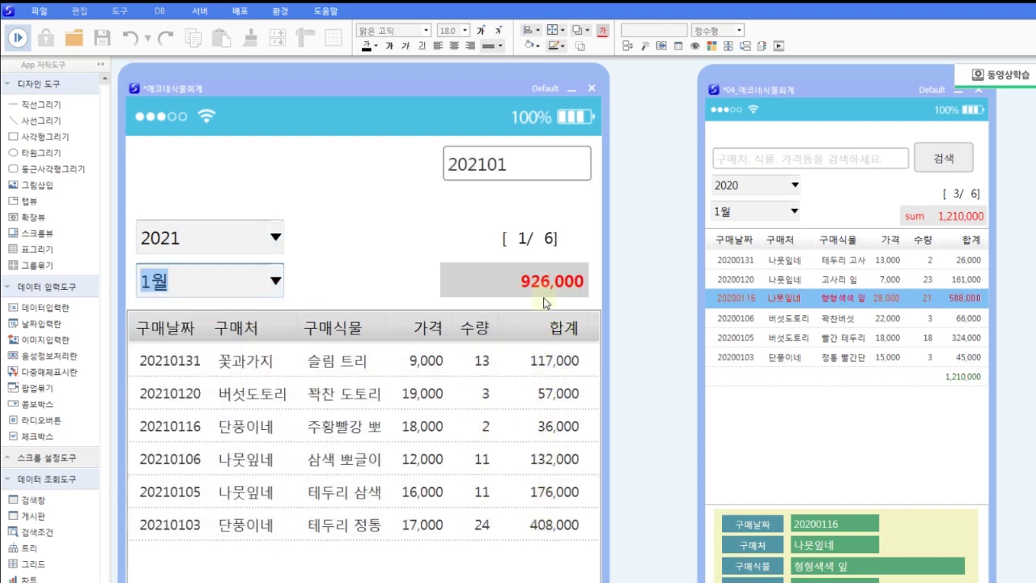
# Step: Return to design mode and place a rectangle labelled "sum" over the gray 검색합 field
pyautogui.click(15, 39)
pyautogui.click(38, 138)
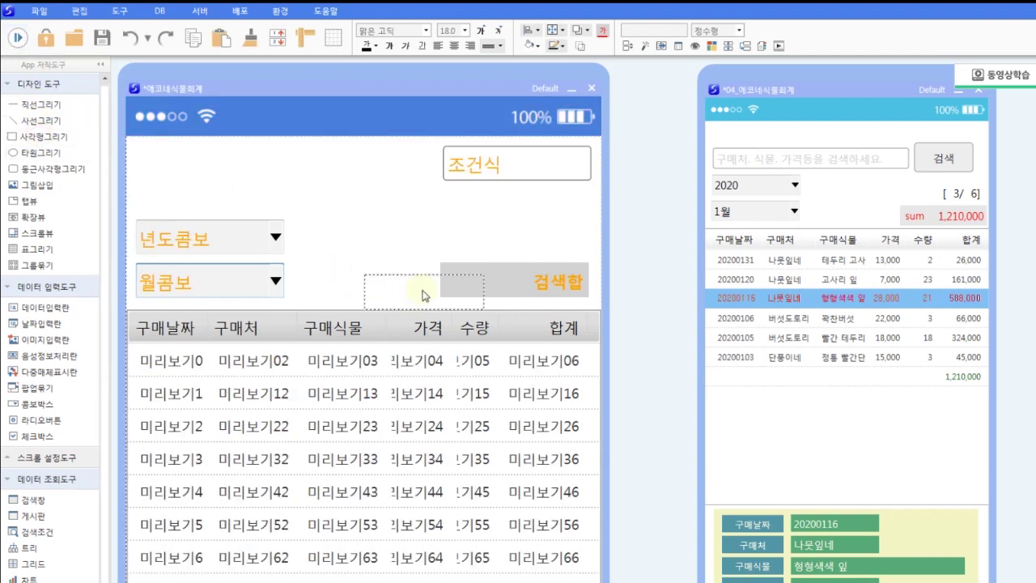
pyautogui.click(488, 280)
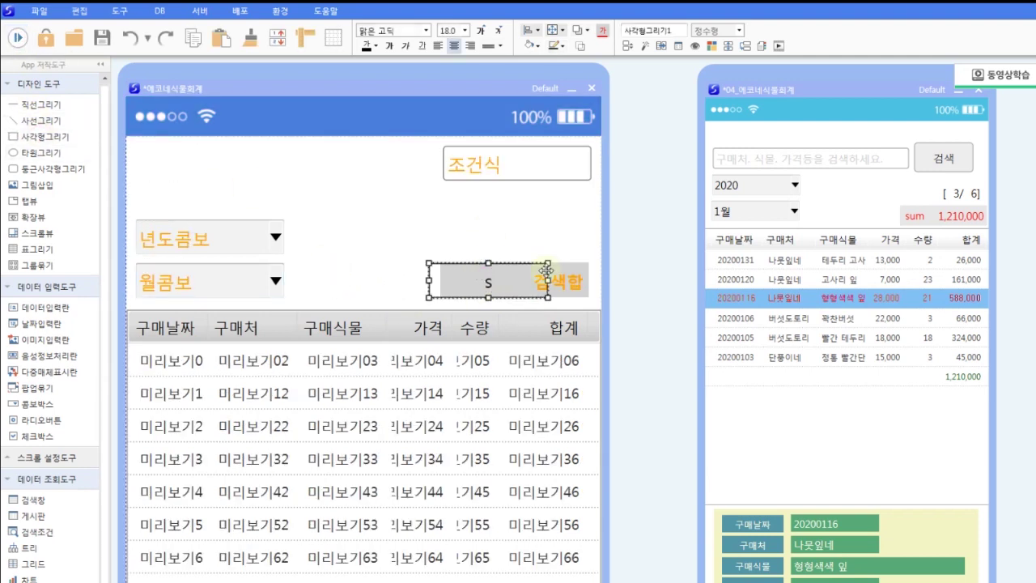
pyautogui.write('sum')
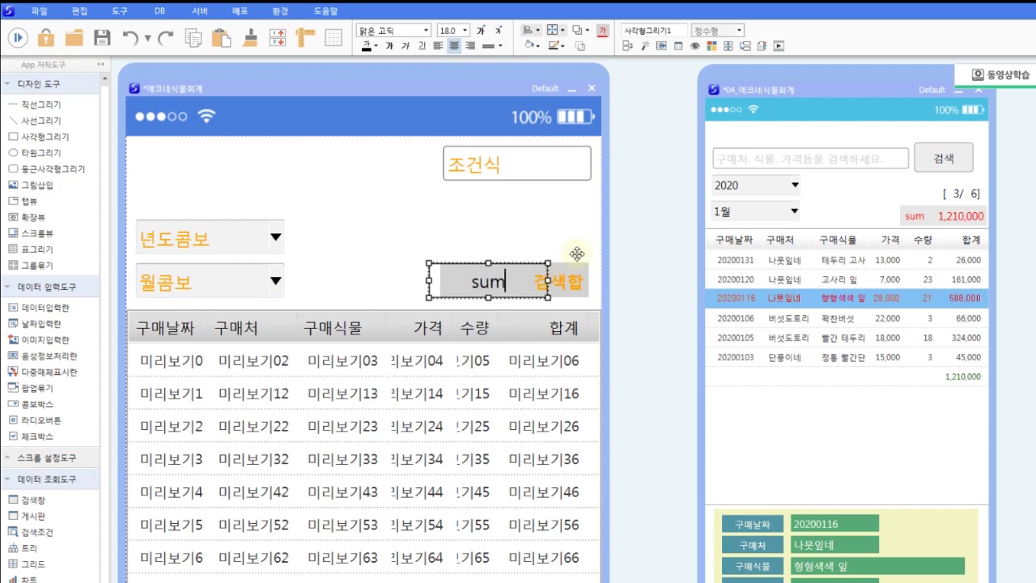
# Step: Set the sum label's text color to red and remove its outline
pyautogui.click(377, 47)
pyautogui.click(377, 223)
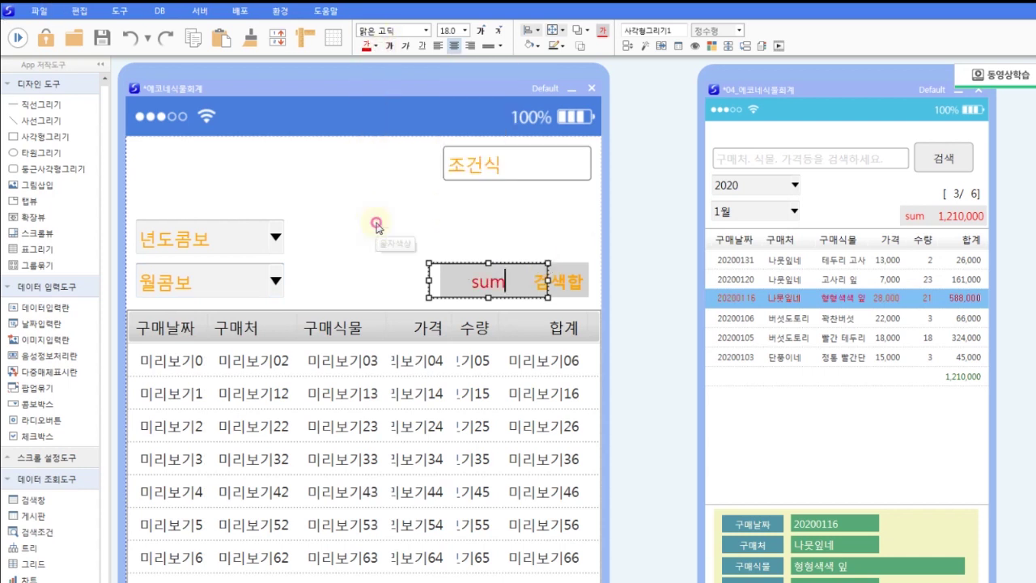
pyautogui.click(561, 47)
pyautogui.click(584, 264)
# Step: Shift the sum label left so its text sits near the left end of the gray field
pyautogui.press('Left')
pyautogui.press('Left')
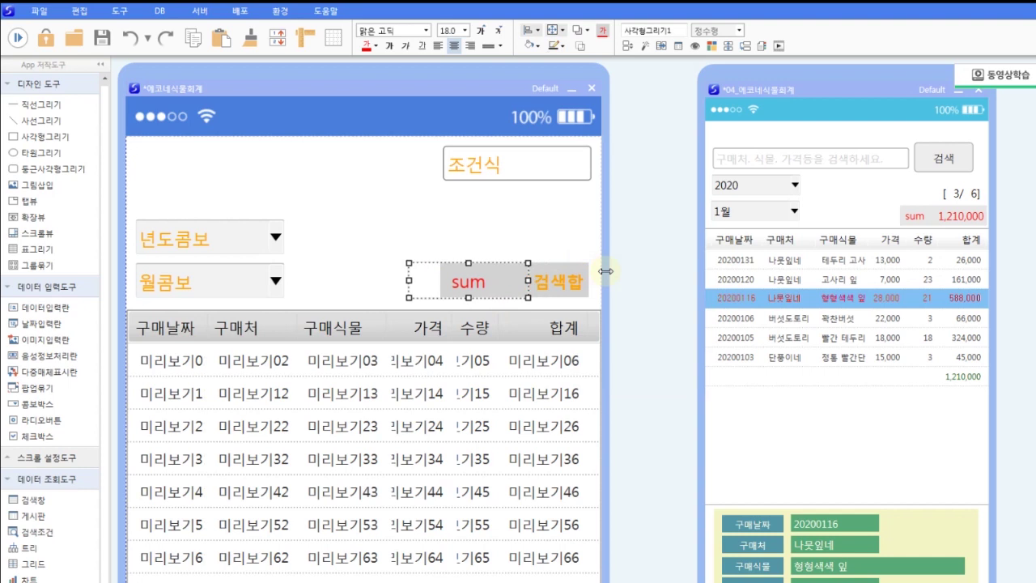
pyautogui.press('Left')
pyautogui.press('Left')
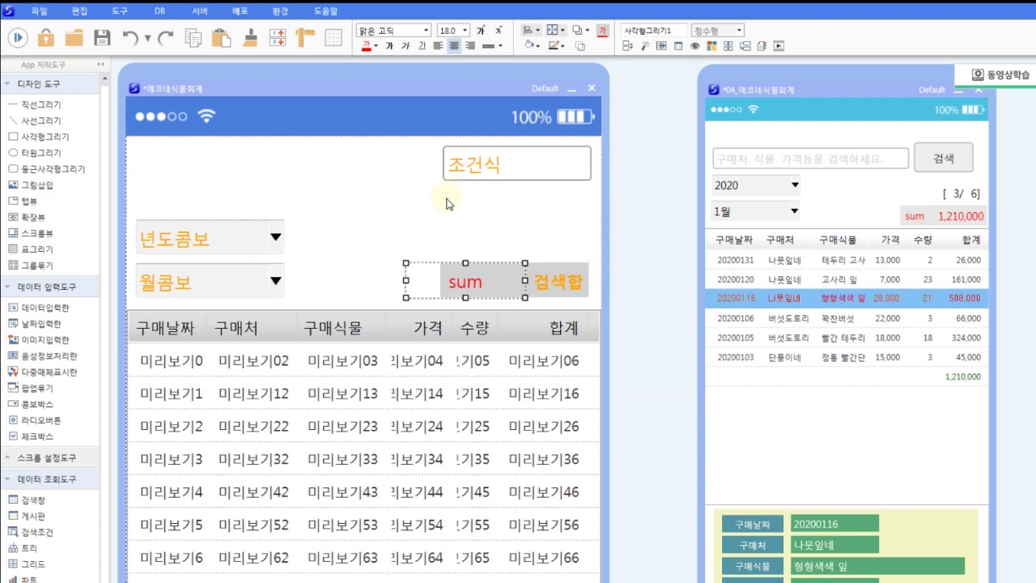
pyautogui.click(371, 269)
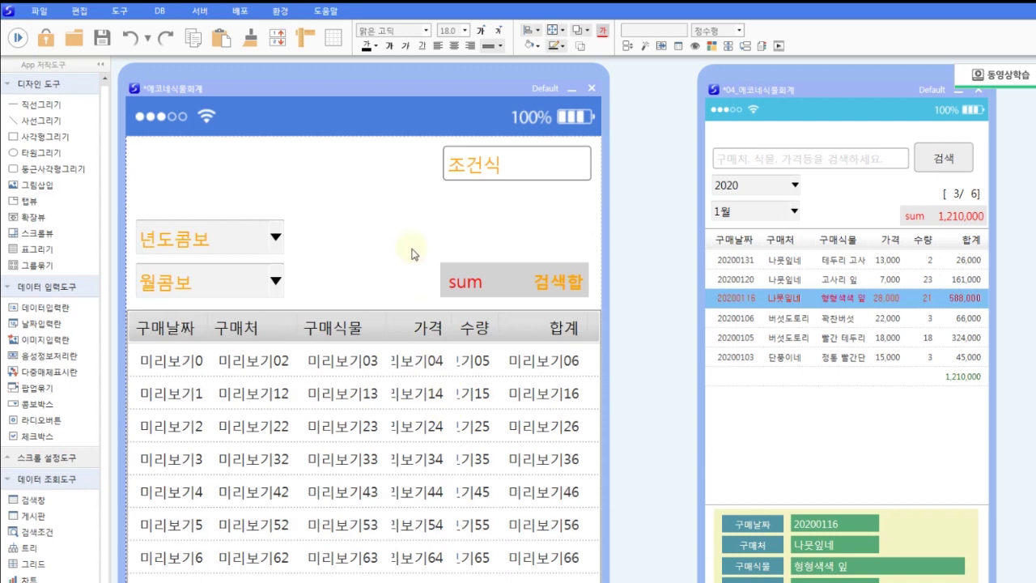
# Step: Nudge the gray 검색합 field slightly right, toward the edge of the 조건식 field above
pyautogui.moveTo(411, 248); pyautogui.dragTo(626, 308)
pyautogui.press('Right')
pyautogui.press('Right')
pyautogui.press('Right')
pyautogui.press('Right')
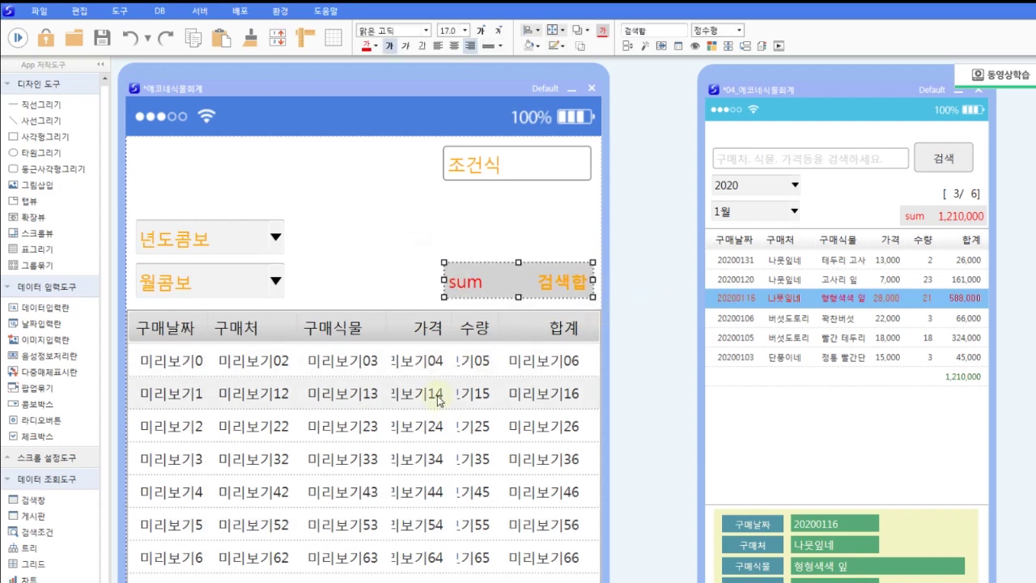
# Step: Add a total named 합계 to the purchase list, accumulating the 합계 column with TOTAL as its basis
pyautogui.rightClick(476, 400)
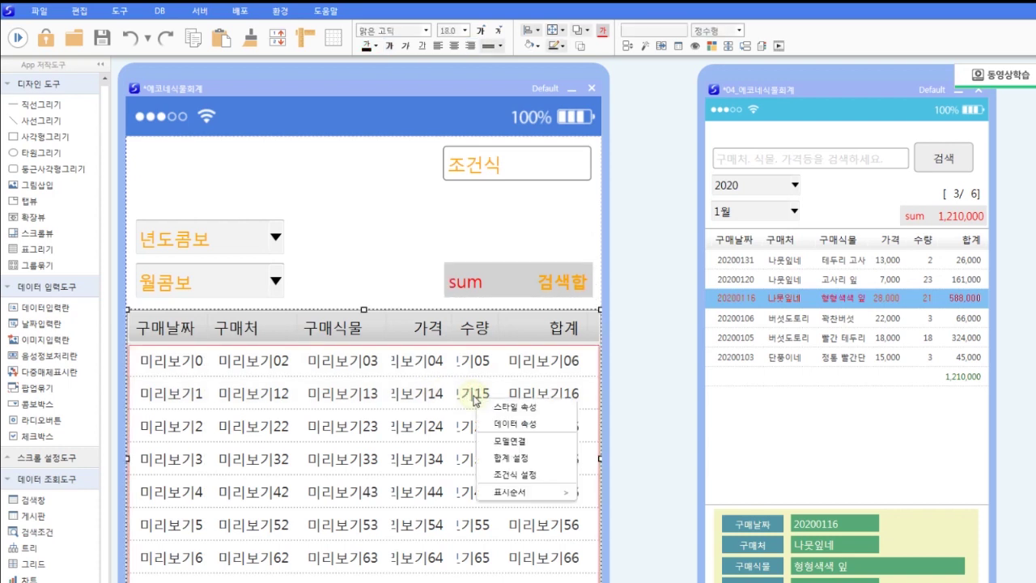
pyautogui.click(553, 460)
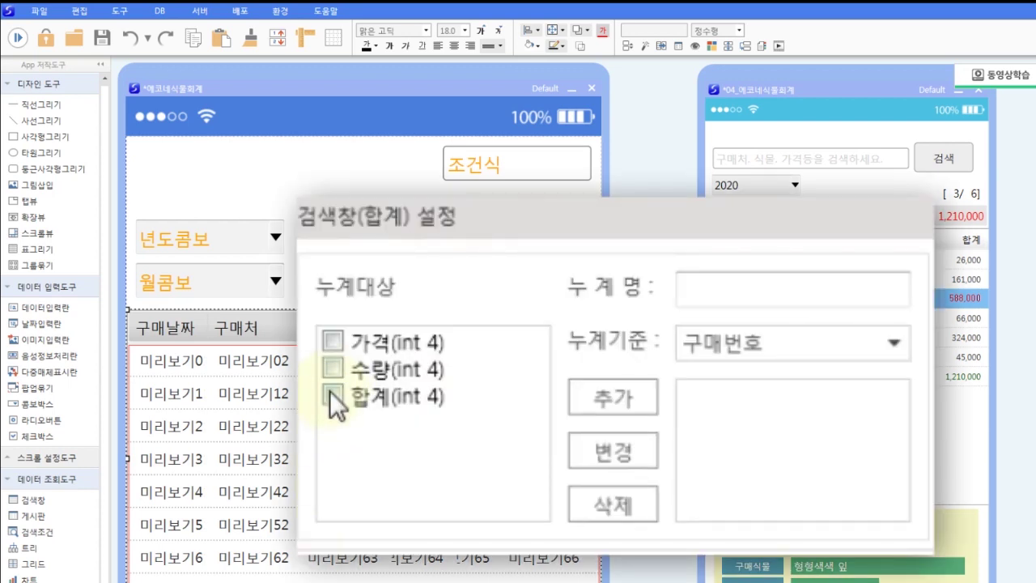
pyautogui.click(801, 291)
pyautogui.write('합ㄱ')
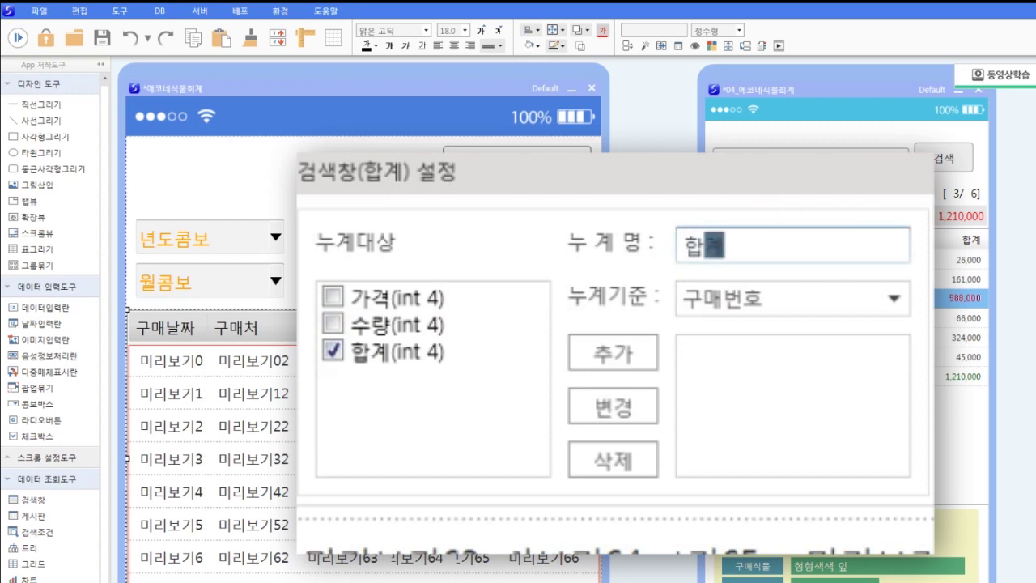
pyautogui.click(894, 304)
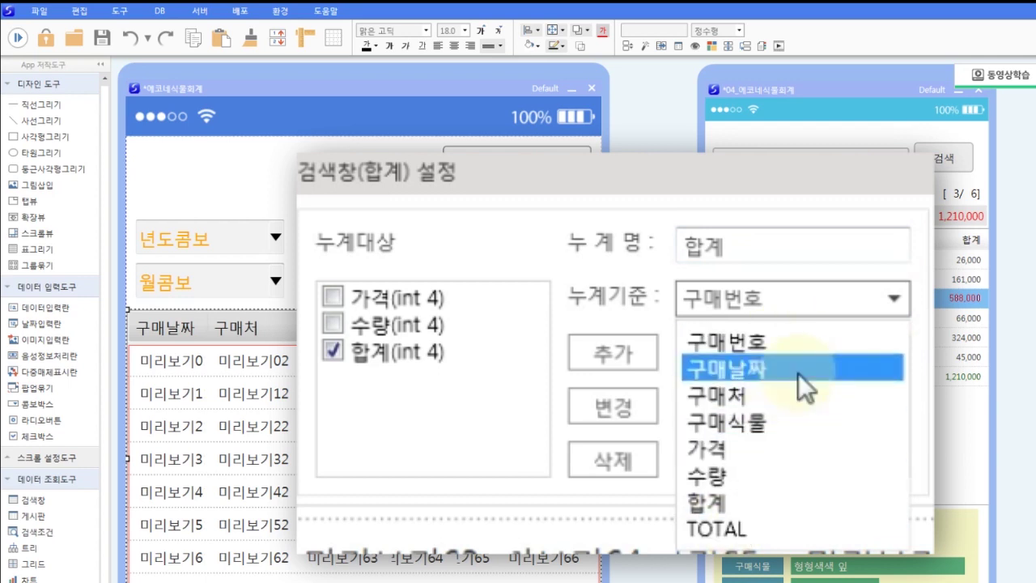
pyautogui.click(734, 529)
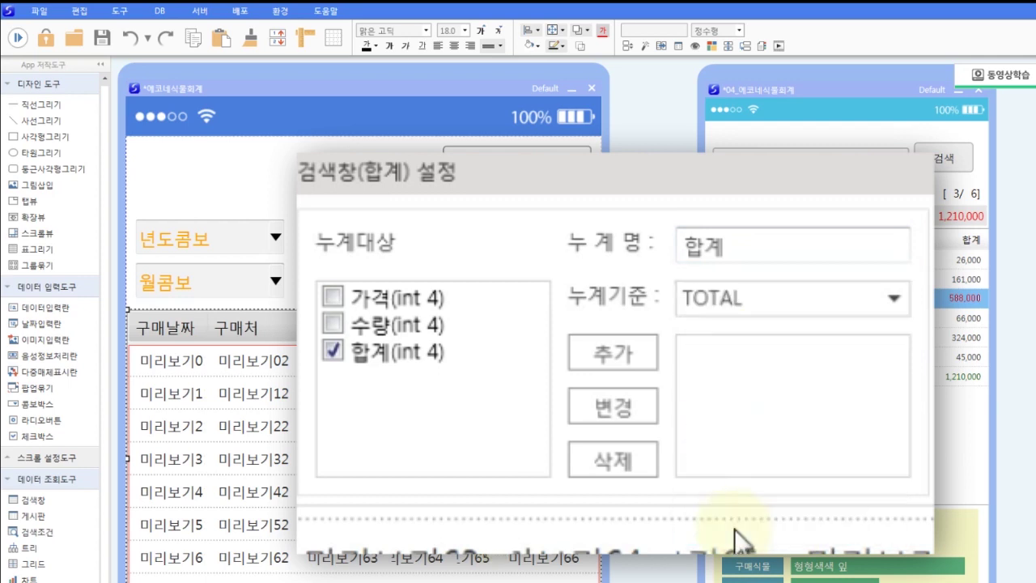
pyautogui.click(621, 356)
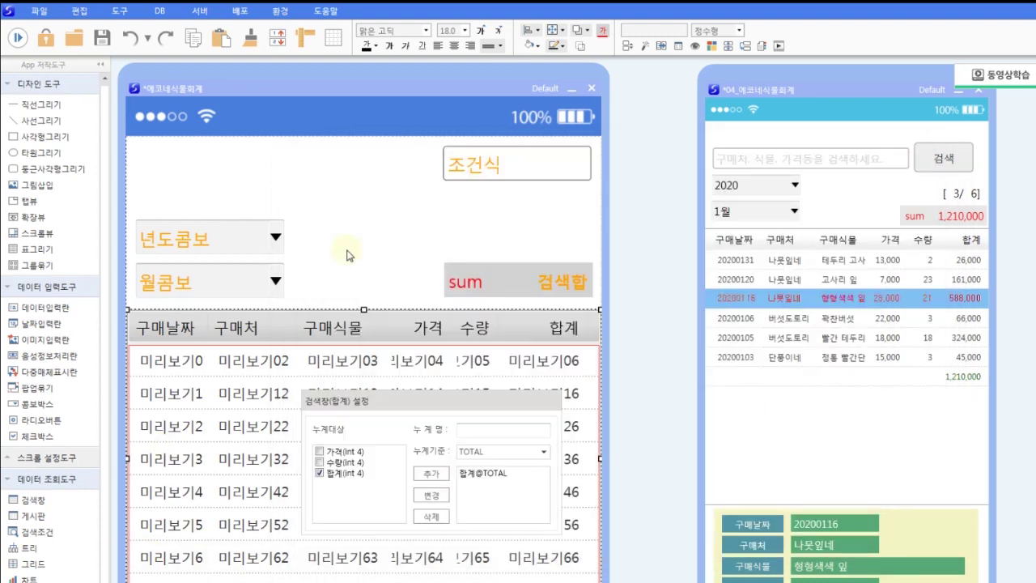
# Step: Run the app, examine the total row at the end of the purchase list, and try the month filter
pyautogui.click(18, 37)
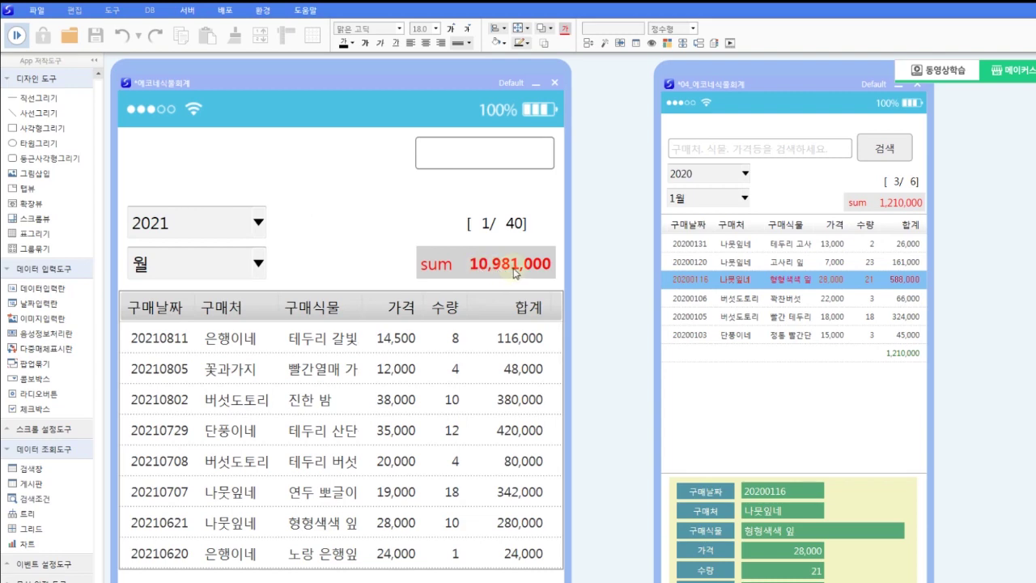
pyautogui.scroll(-10, 560, 351)
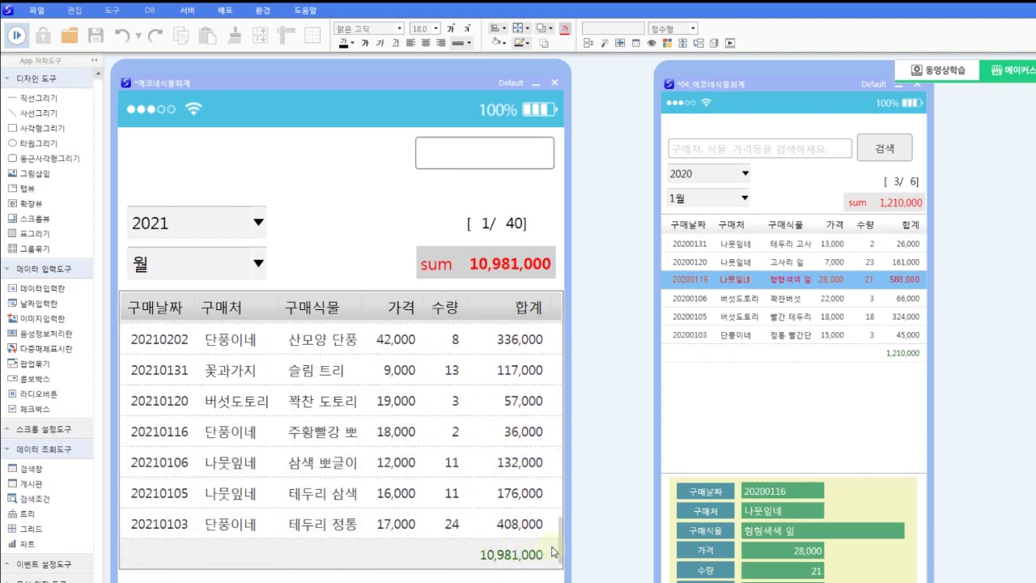
pyautogui.click(239, 272)
pyautogui.click(239, 272)
pyautogui.click(186, 314)
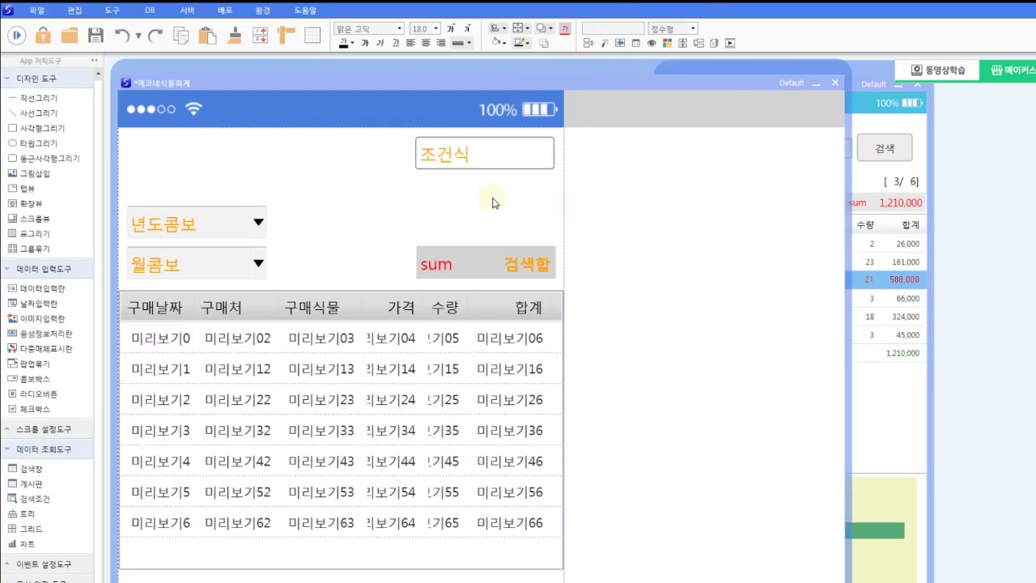
# Step: In design mode, move the 조건식 field into the blank area beyond the phone screen's right edge and narrow the form to hide it
pyautogui.click(492, 155)
pyautogui.moveTo(492, 154); pyautogui.dragTo(646, 160)
pyautogui.moveTo(845, 268); pyautogui.dragTo(572, 257)
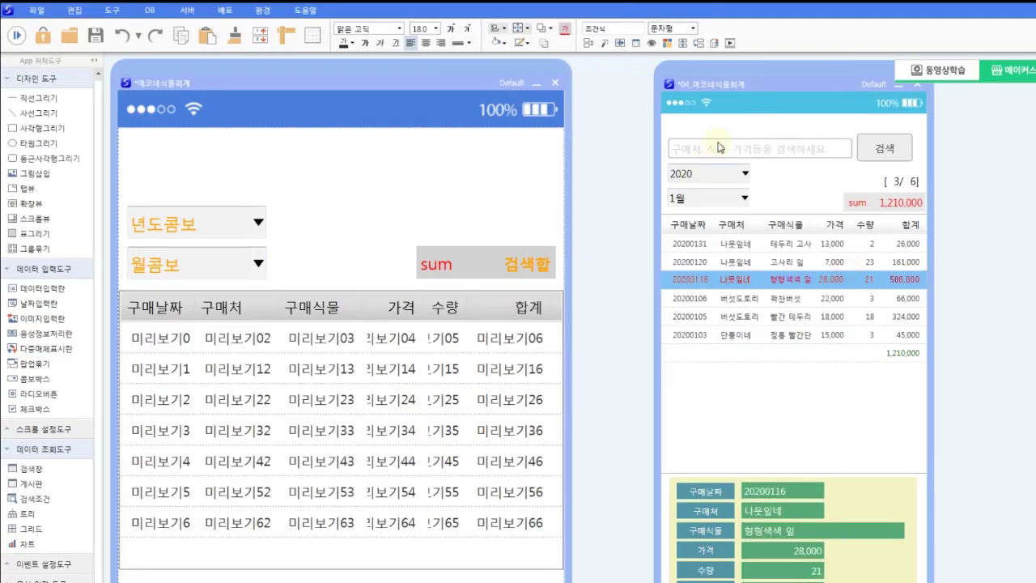
# Step: Search the reference app for 나뭇잎네, look through the purchase list, and clear the search text
pyautogui.click(793, 148)
pyautogui.write('나무ㅅ잎네')
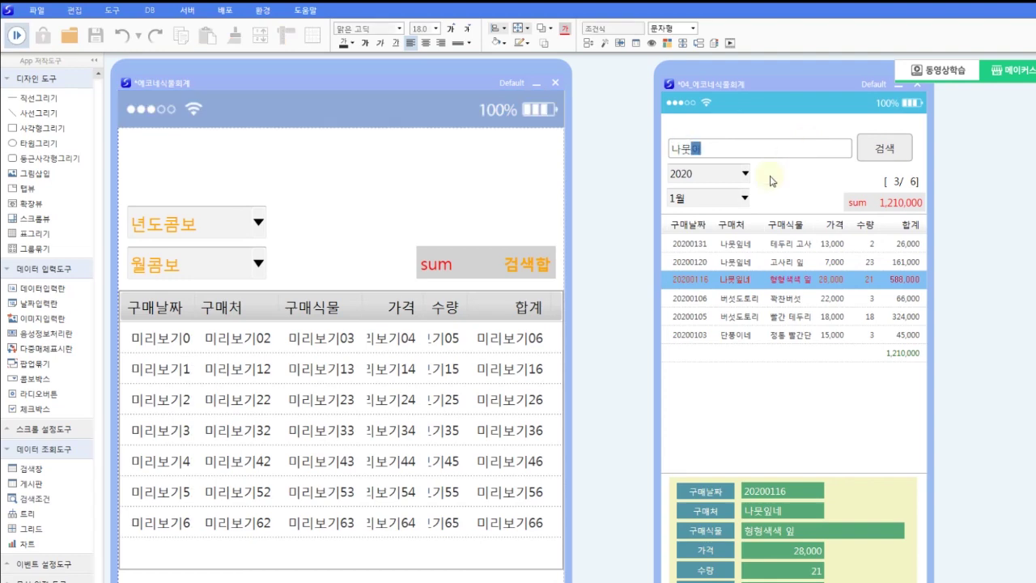
pyautogui.click(883, 157)
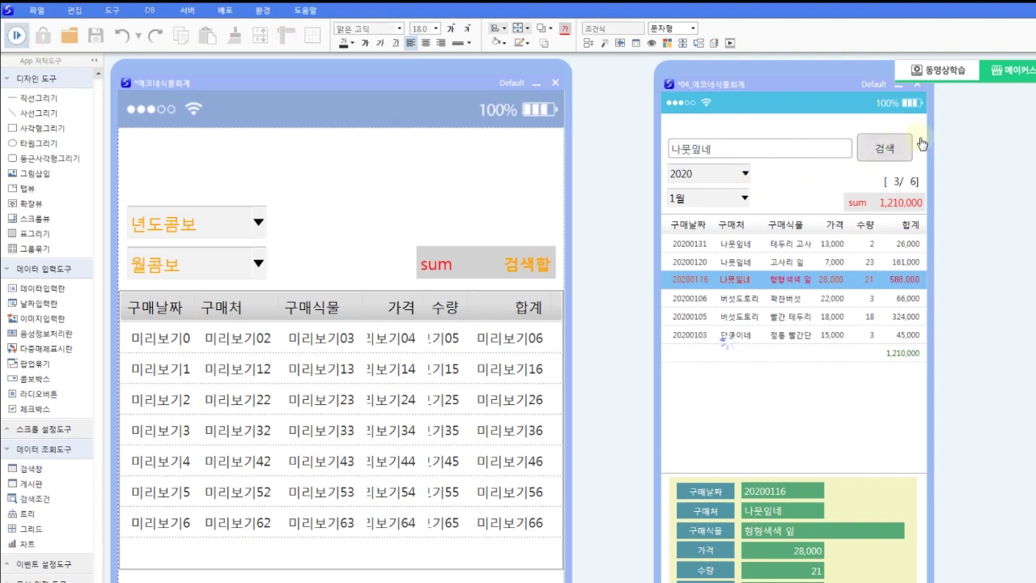
pyautogui.scroll(5, 746, 374)
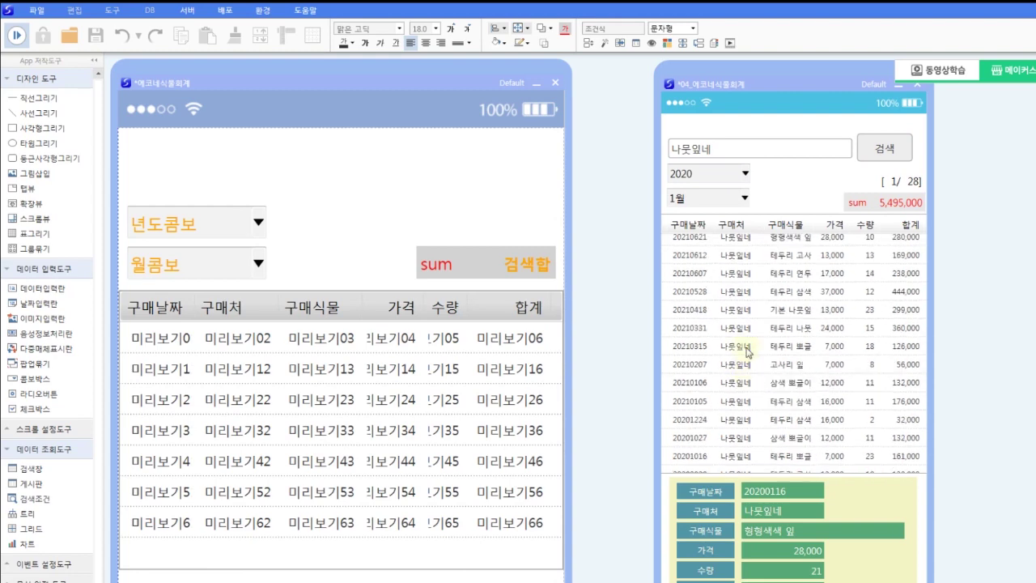
pyautogui.moveTo(803, 152); pyautogui.dragTo(636, 185)
pyautogui.press('BackSpace')
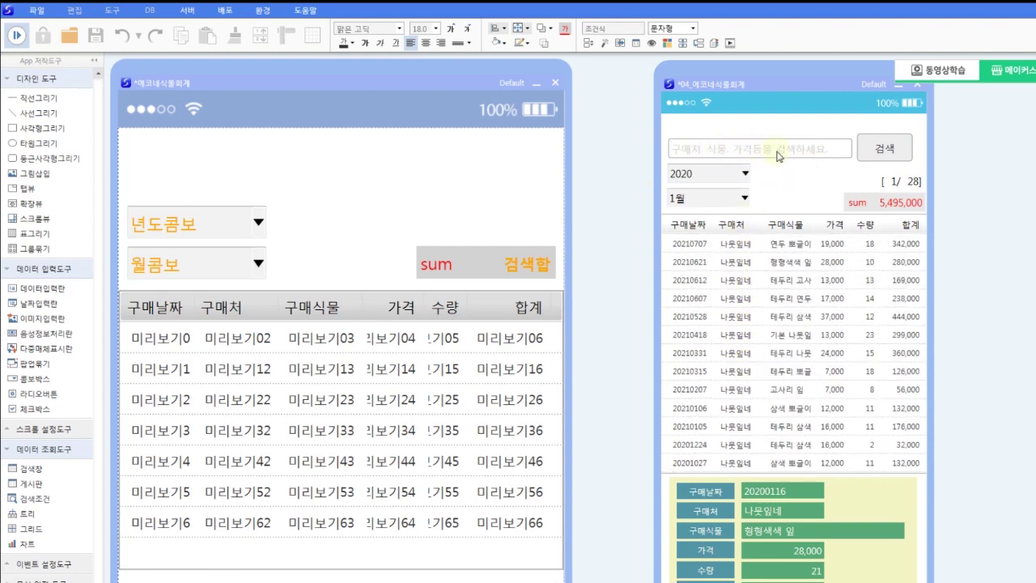
# Step: Place a data input field above the year combo, widen it across most of the screen, and set its font size to 17
pyautogui.click(358, 227)
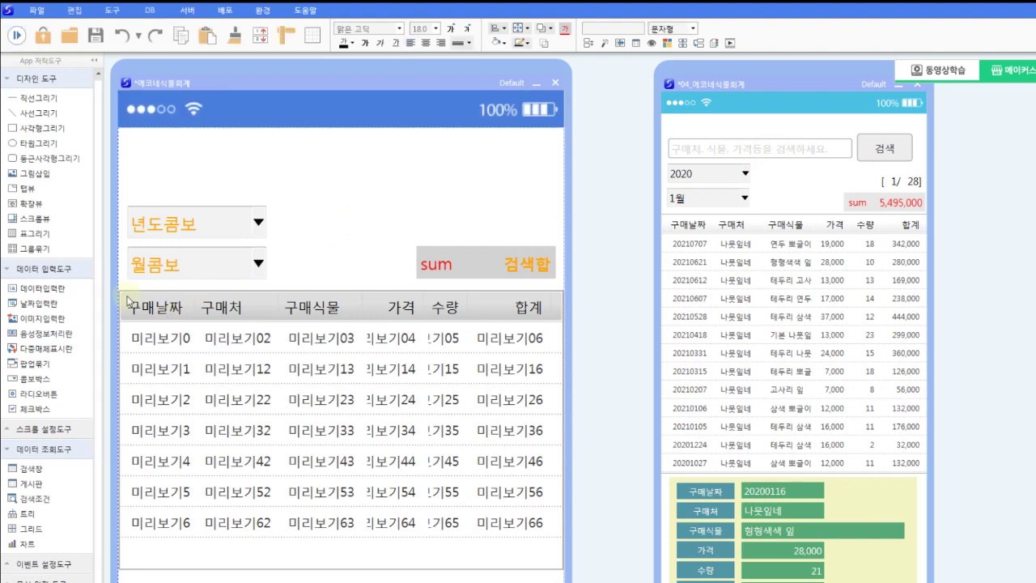
pyautogui.click(39, 288)
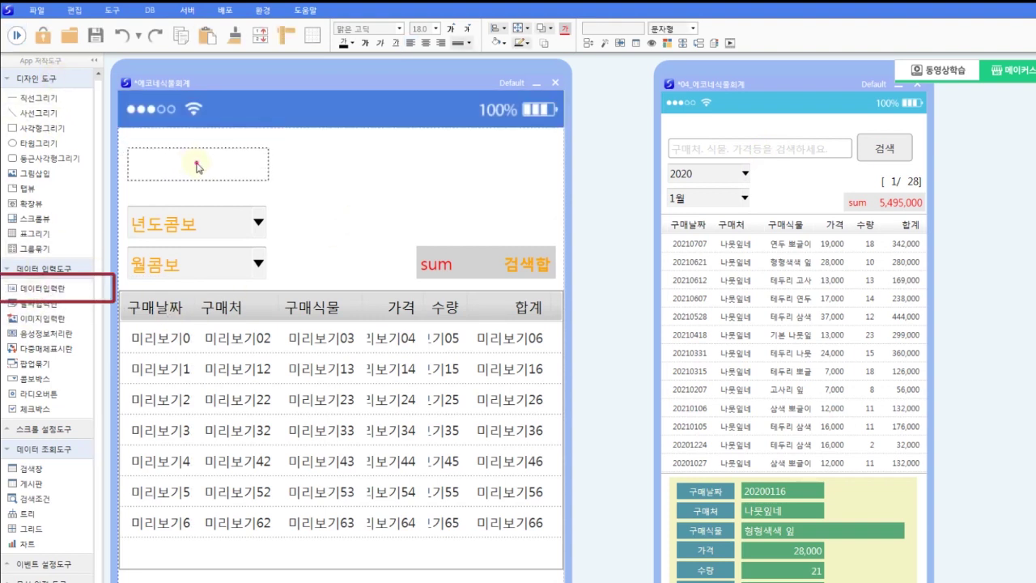
pyautogui.click(196, 165)
pyautogui.moveTo(271, 163); pyautogui.dragTo(470, 164)
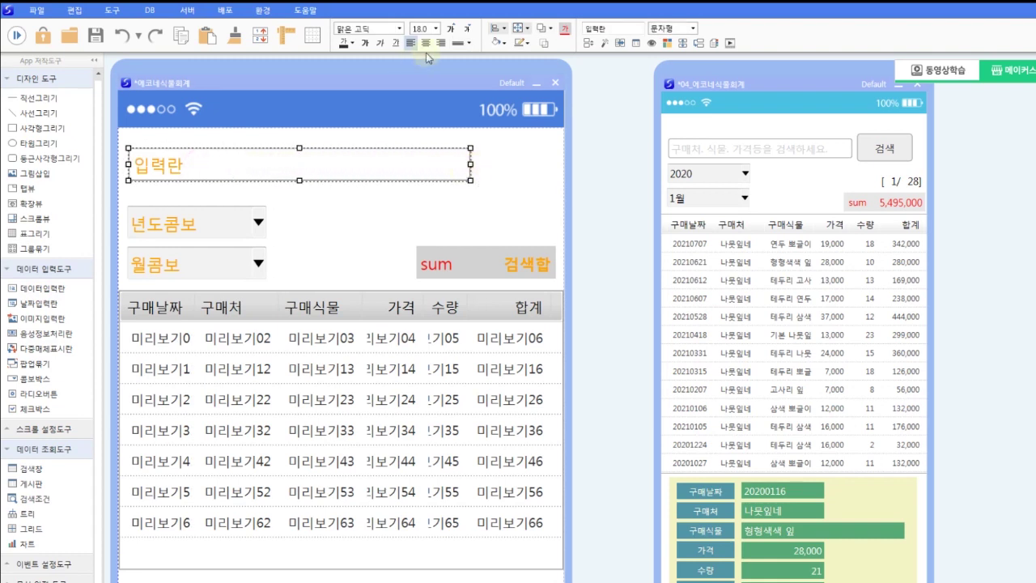
pyautogui.click(468, 30)
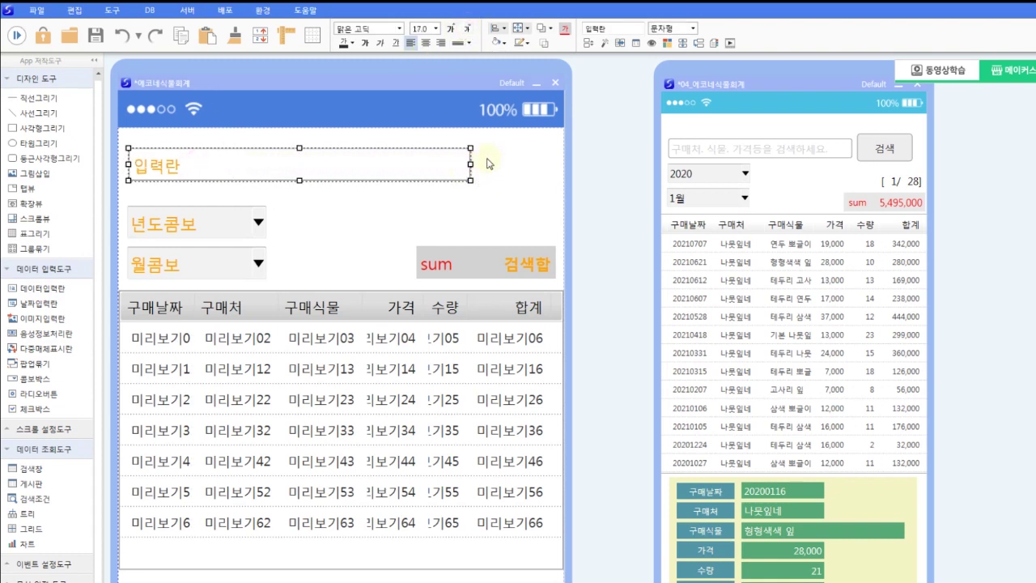
# Step: Place a function button beside the wide input field and nudge it left against the field
pyautogui.click(41, 453)
pyautogui.click(39, 470)
pyautogui.click(35, 490)
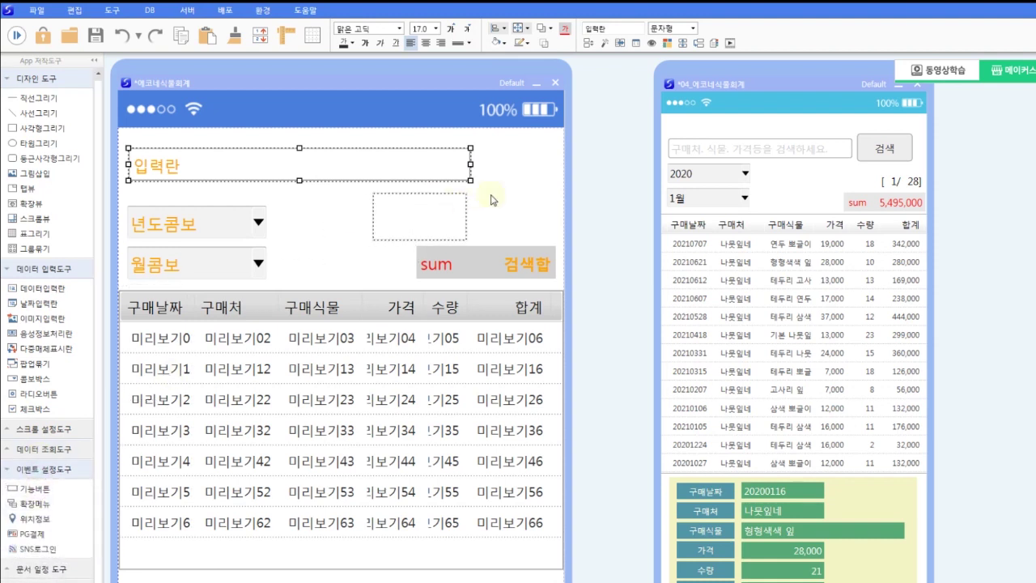
pyautogui.click(518, 164)
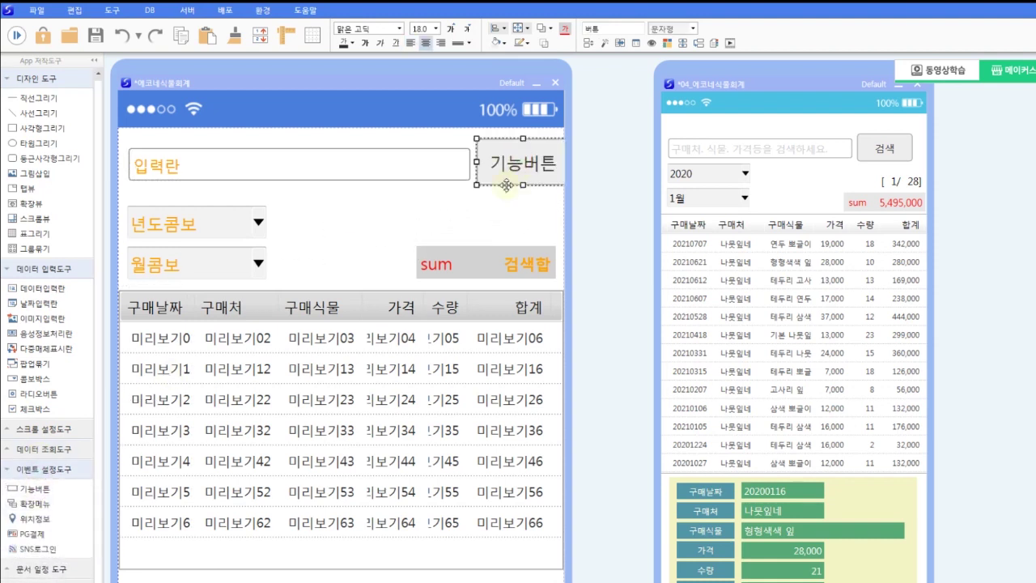
pyautogui.press('Left')
pyautogui.press('Left')
pyautogui.press('Left')
pyautogui.press('Left')
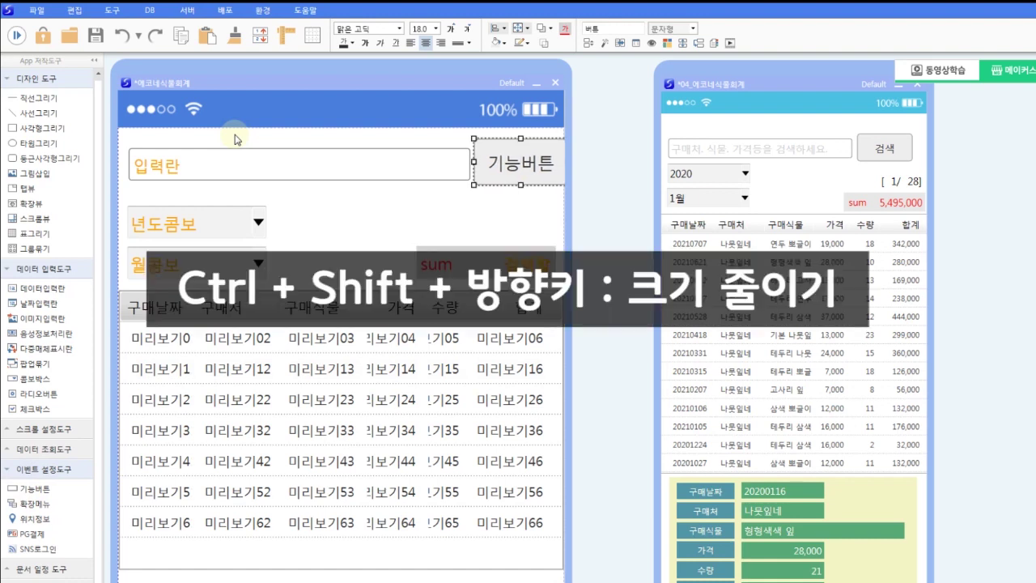
# Step: Reduce the function button's width and height so it fits within the phone screen beside the input field
pyautogui.hotkey('ctrl', 'shift', 'Left')
pyautogui.hotkey('ctrl', 'shift', 'Left')
pyautogui.hotkey('ctrl', 'shift', 'Left')
pyautogui.hotkey('ctrl', 'shift', 'Left')
pyautogui.hotkey('ctrl', 'shift', 'Left')
pyautogui.hotkey('ctrl', 'shift', 'Left')
pyautogui.hotkey('ctrl', 'shift', 'Left')
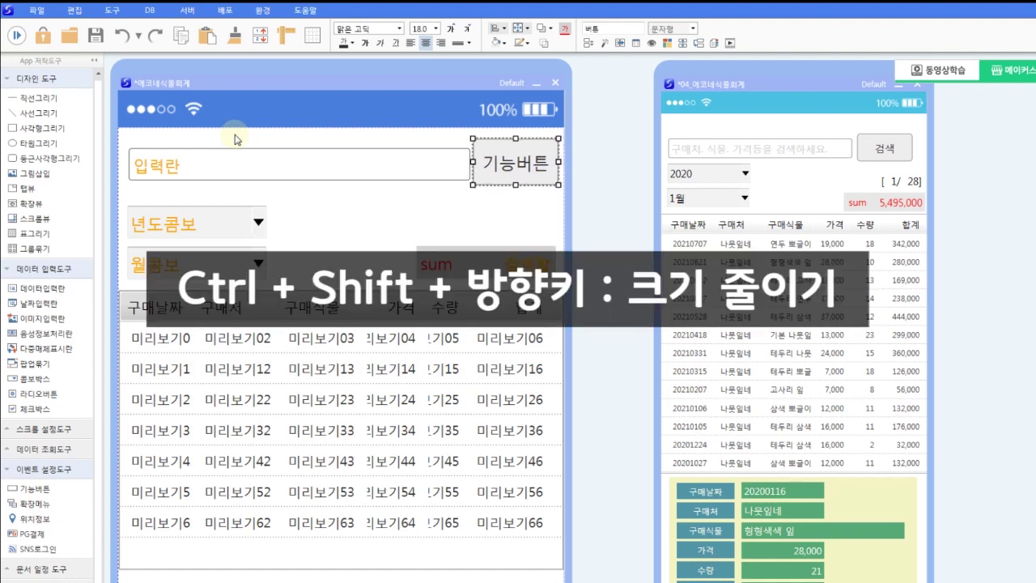
pyautogui.hotkey('ctrl', 'shift', 'Down')
pyautogui.hotkey('ctrl', 'shift', 'Down')
pyautogui.hotkey('ctrl', 'shift', 'Down')
pyautogui.hotkey('ctrl', 'shift', 'Down')
pyautogui.hotkey('ctrl', 'shift', 'Down')
pyautogui.hotkey('ctrl', 'shift', 'Left')
pyautogui.hotkey('ctrl', 'shift', 'Left')
# Step: Replace the function button's label text with "검색"
pyautogui.click(495, 164)
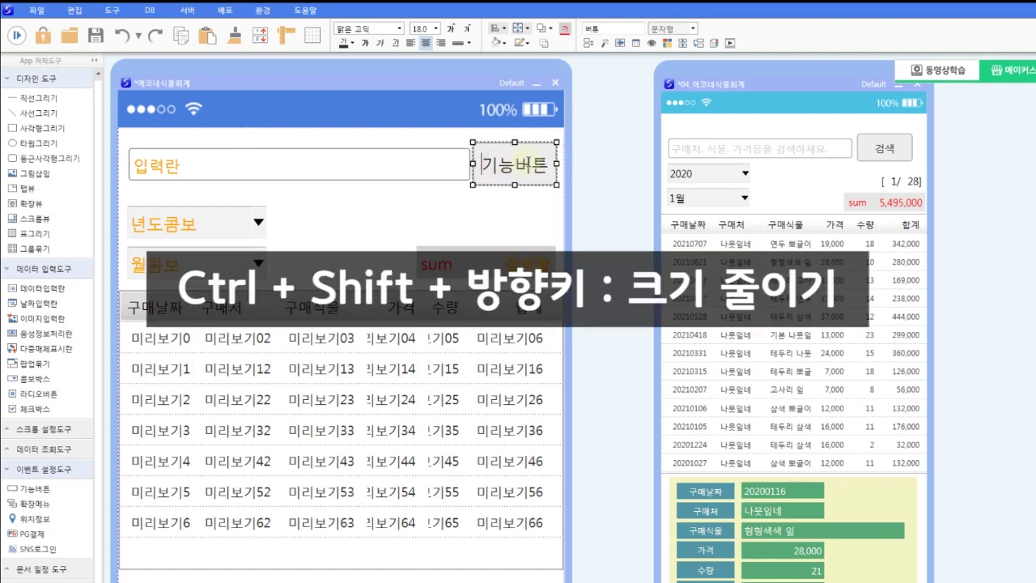
pyautogui.press('Delete')
pyautogui.press('Delete')
pyautogui.press('Delete')
pyautogui.write('검ㅅ')
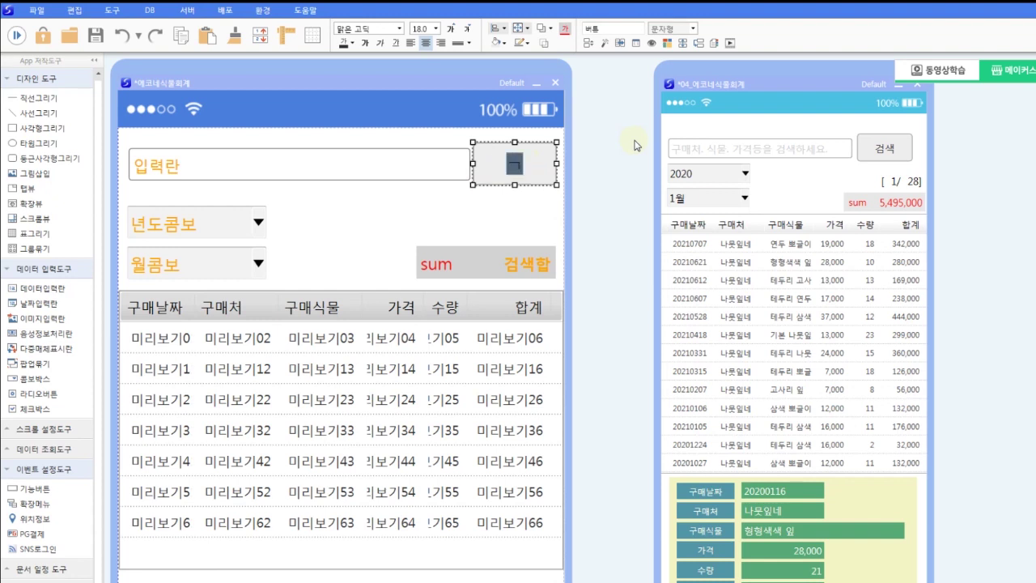
pyautogui.click(520, 202)
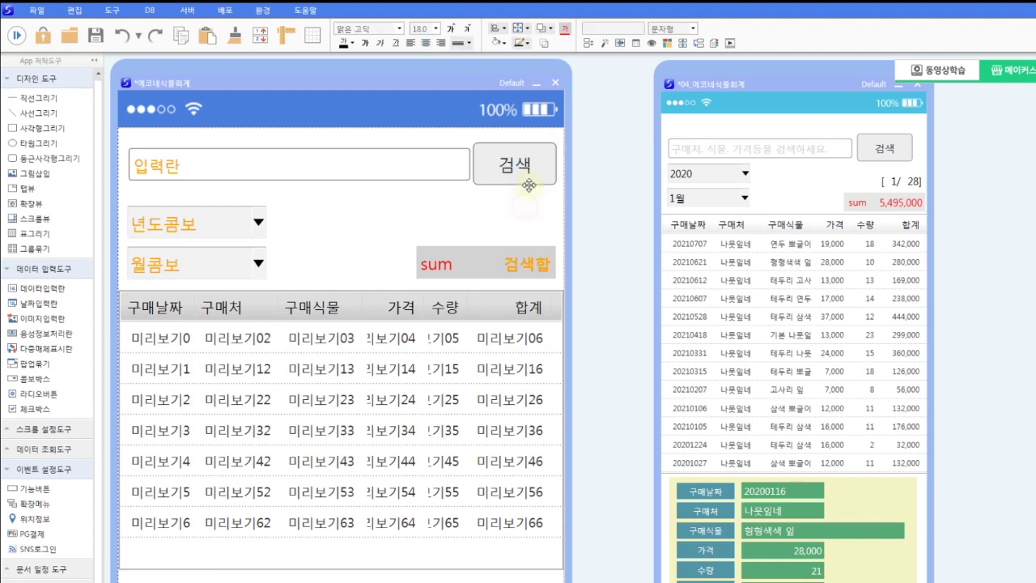
# Step: Change the 검색 button's object name to 검색버튼
pyautogui.click(529, 169)
pyautogui.doubleClick(639, 28)
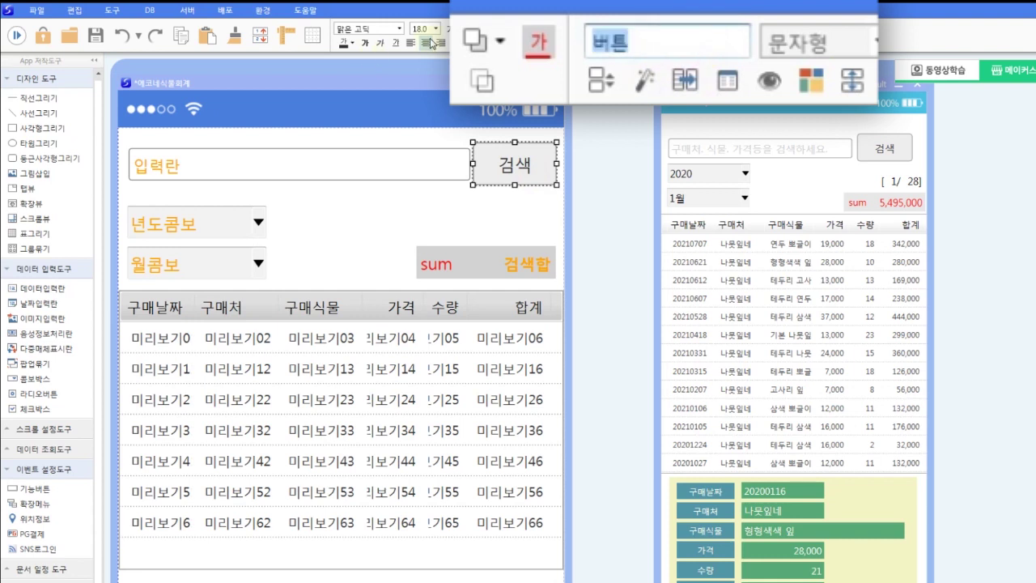
pyautogui.write('검색버튼')
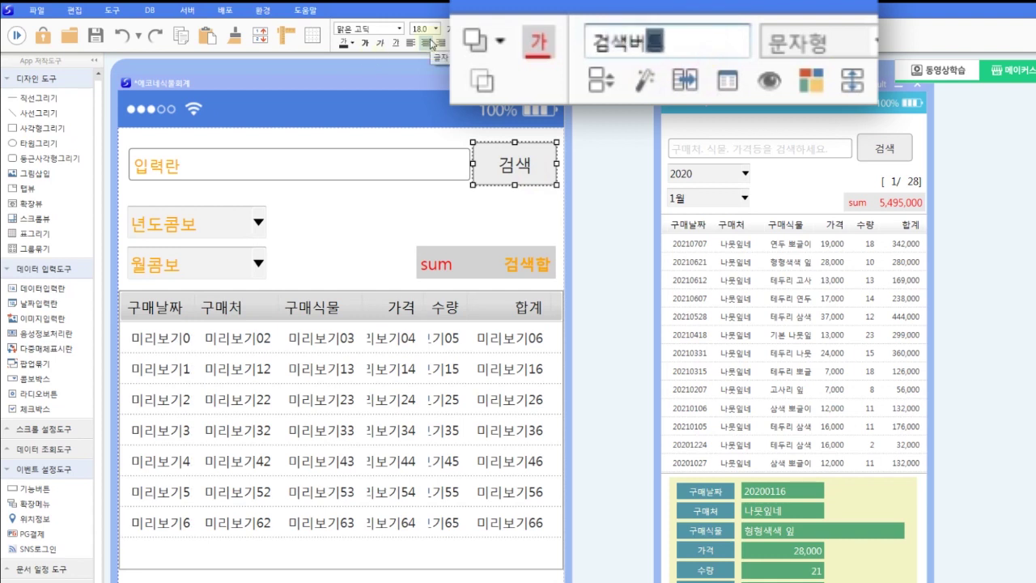
pyautogui.click(378, 235)
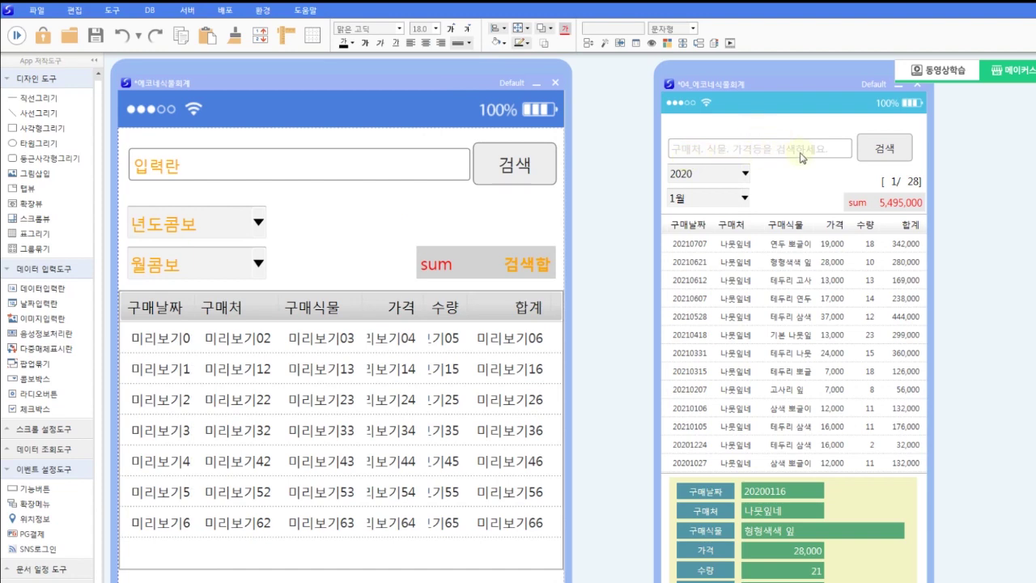
# Step: Set the input field's help text to "구매처. 식물. 가격 등을 검색하세요." in its style properties
pyautogui.rightClick(385, 165)
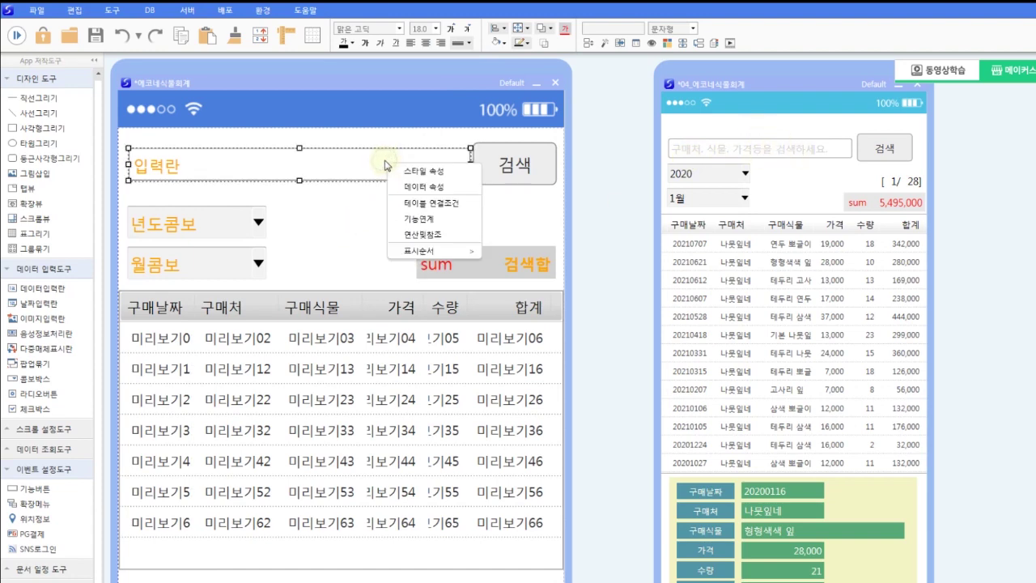
pyautogui.click(403, 169)
pyautogui.moveTo(493, 178); pyautogui.dragTo(287, 225)
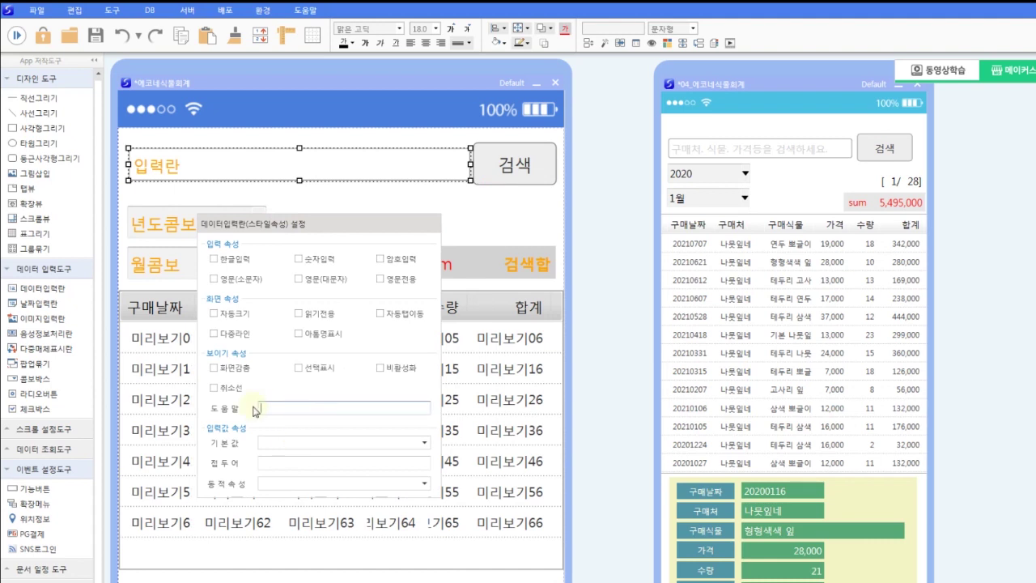
pyautogui.write('구매처, 식품, 가격 등을 검색하세요.')
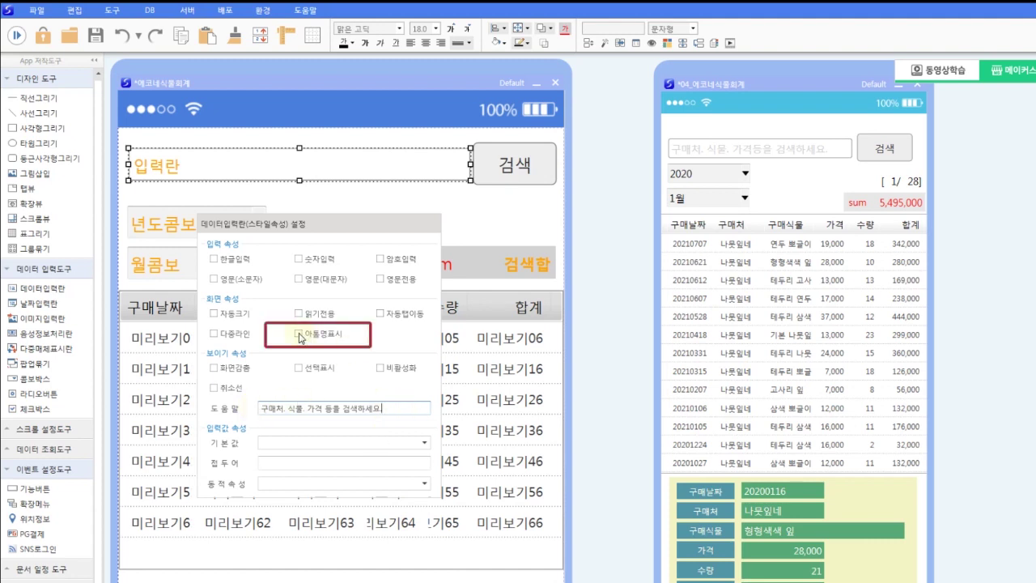
pyautogui.click(473, 209)
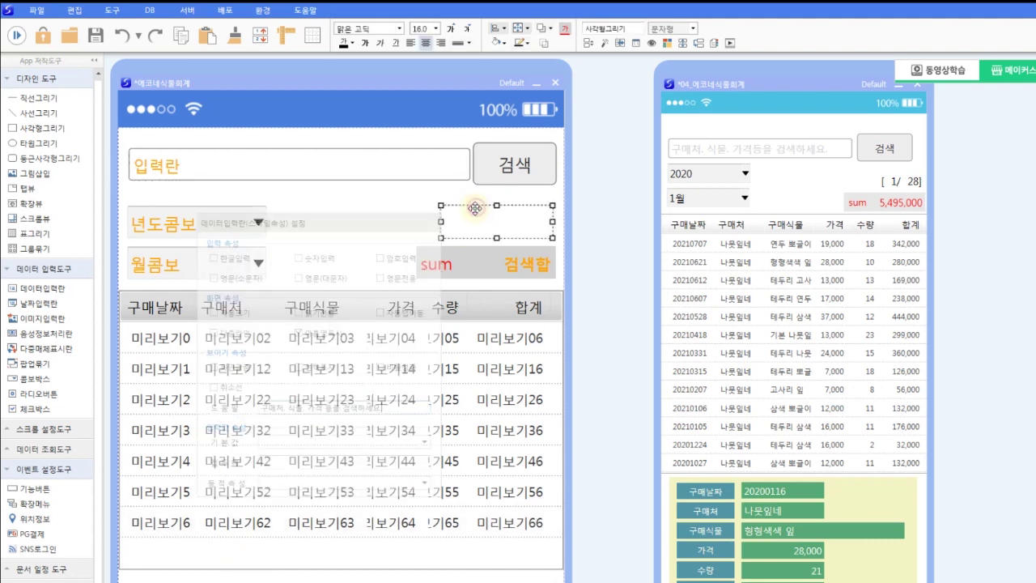
# Step: Run the app, try the 검색 button, and return to design mode with the counter rectangle above the sum field selected
pyautogui.click(17, 35)
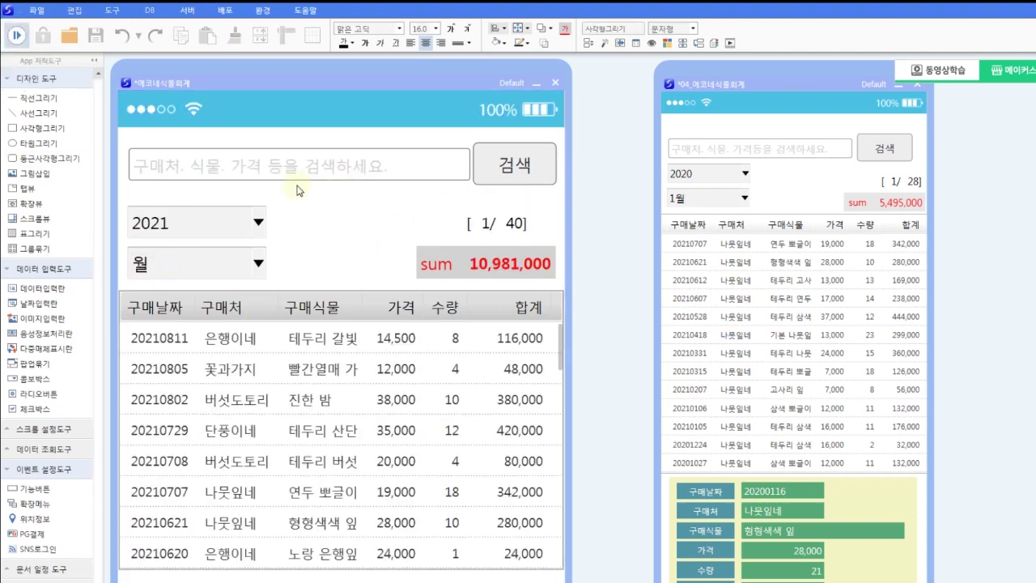
pyautogui.click(498, 160)
pyautogui.click(17, 35)
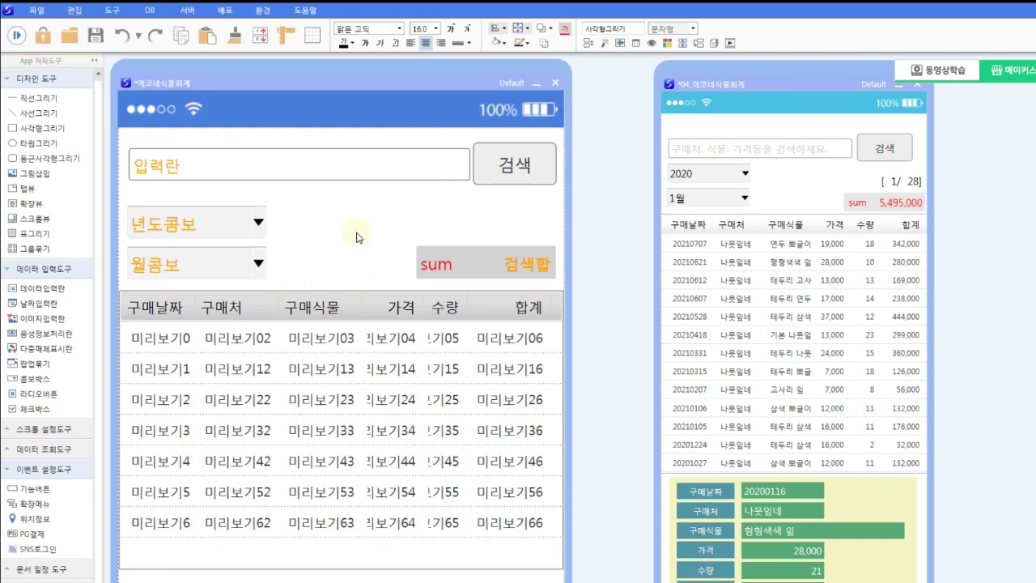
pyautogui.moveTo(440, 205); pyautogui.dragTo(552, 239)
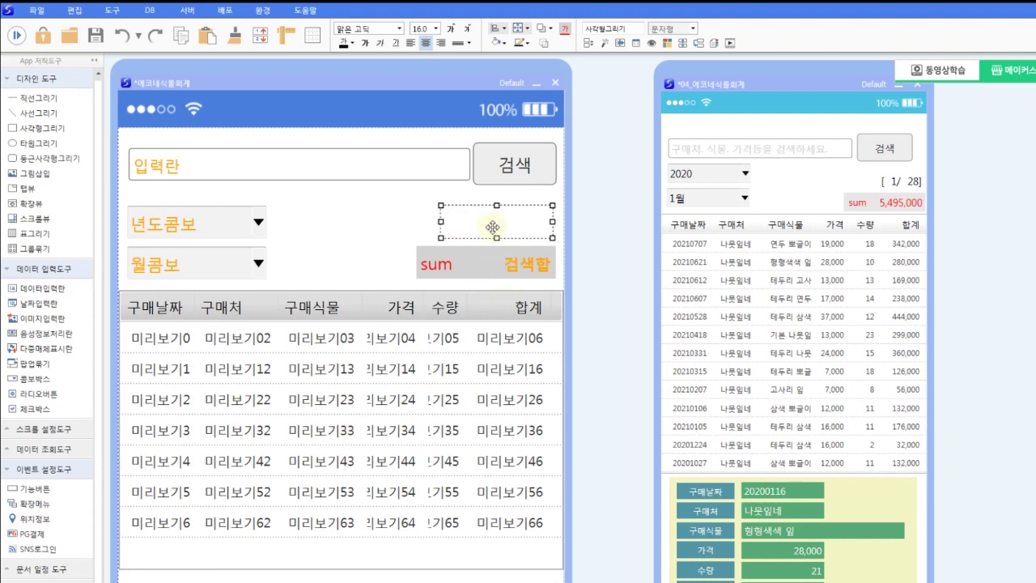
# Step: Open the business rules (업무규칙) editor and change the input field's object name to 검색어
pyautogui.rightClick(339, 248)
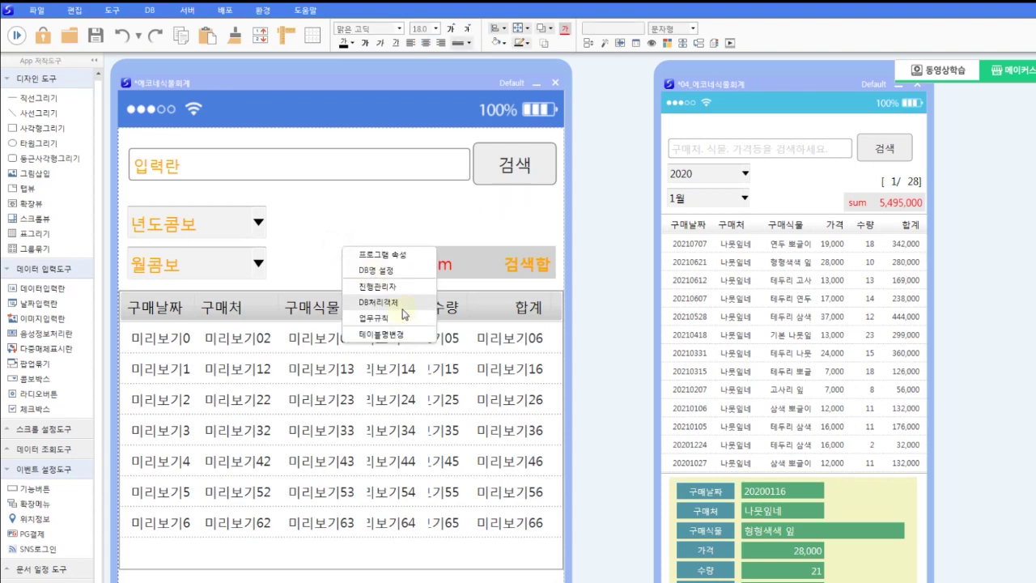
pyautogui.click(381, 313)
pyautogui.click(409, 168)
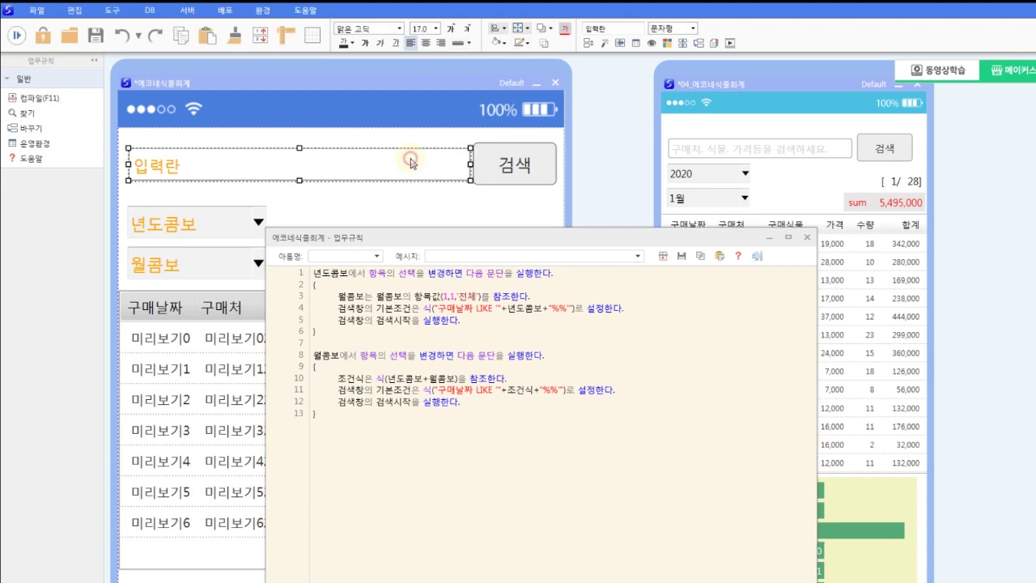
pyautogui.moveTo(616, 27); pyautogui.dragTo(490, 20)
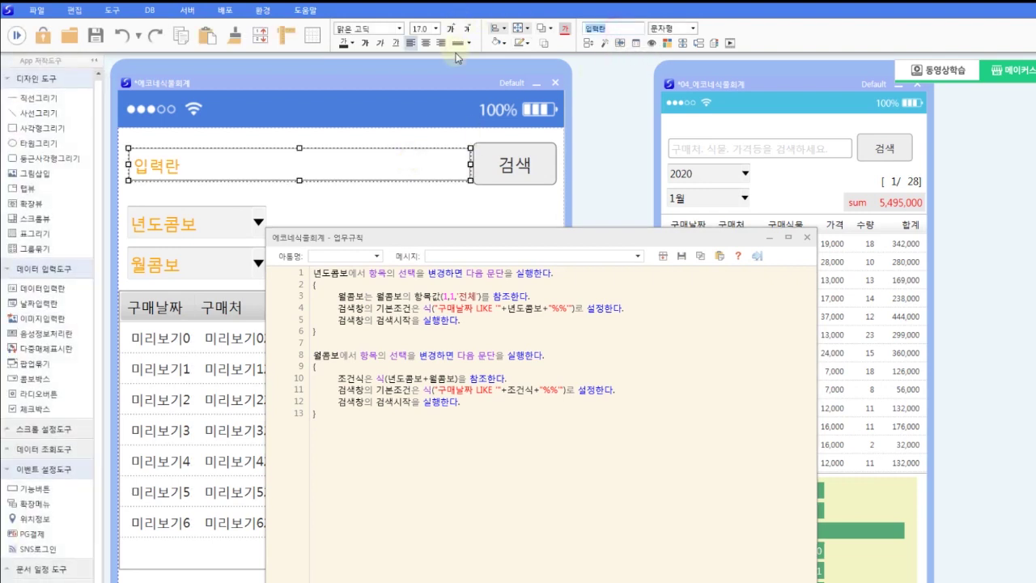
pyautogui.write('검색어')
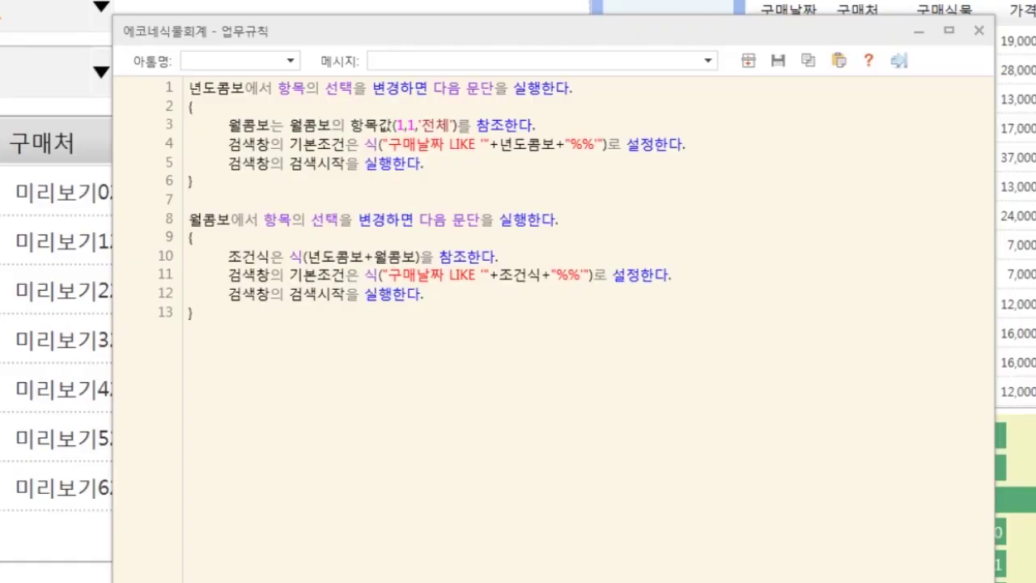
# Step: Add a message function for "검색버튼을 누르면" at the end of the business rules
pyautogui.click(270, 321)
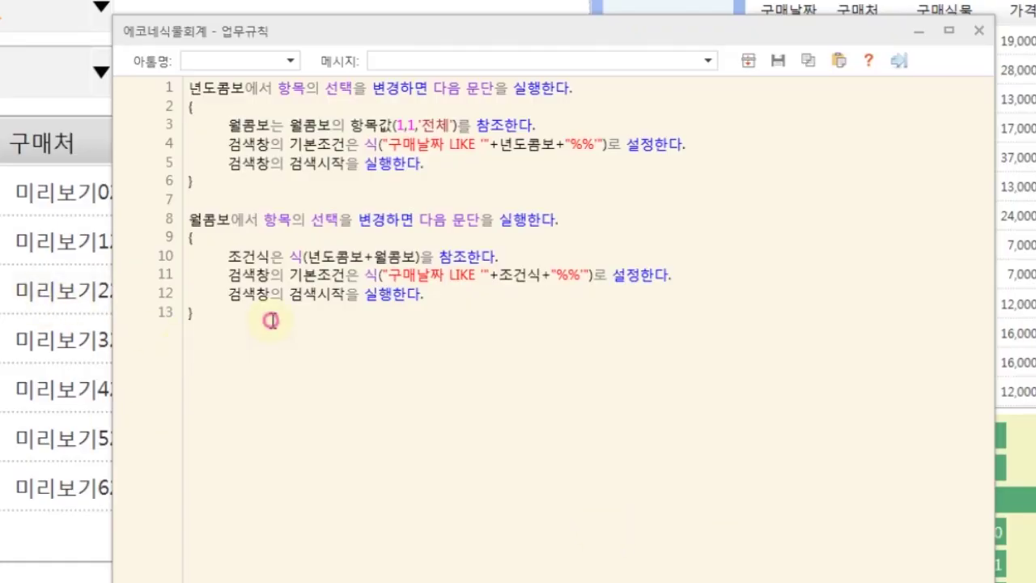
pyautogui.click(291, 57)
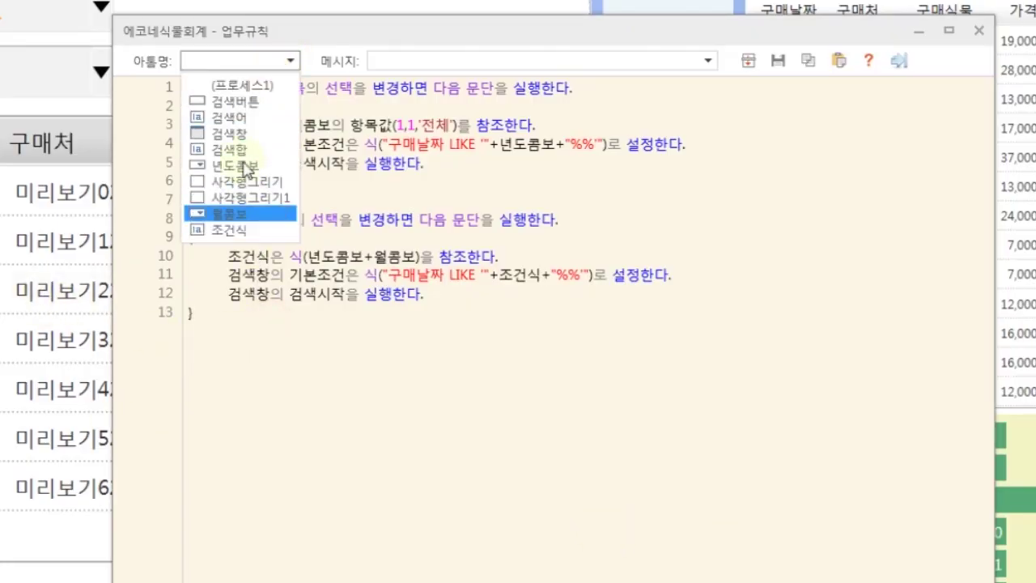
pyautogui.click(250, 103)
pyautogui.click(708, 60)
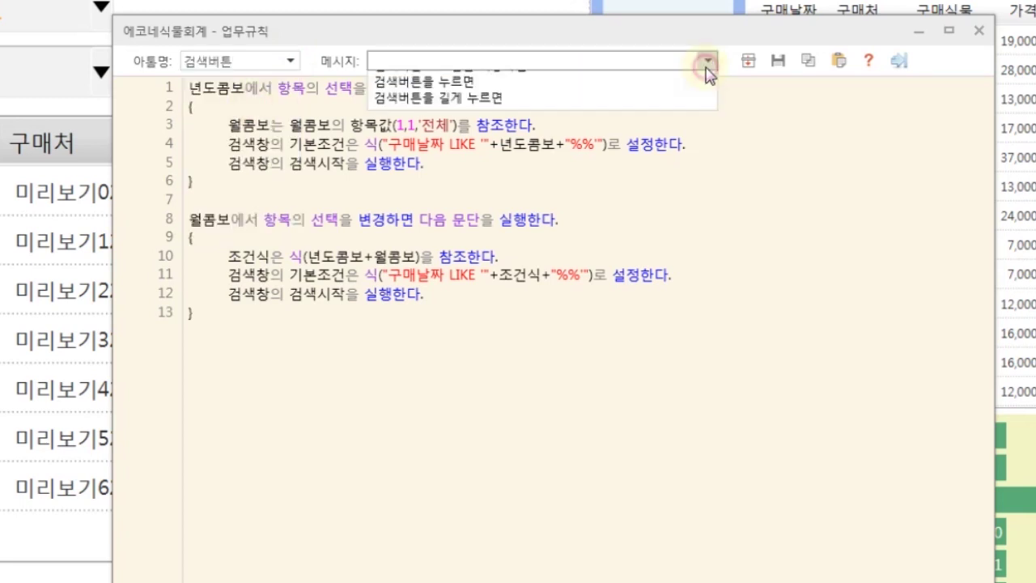
pyautogui.click(584, 104)
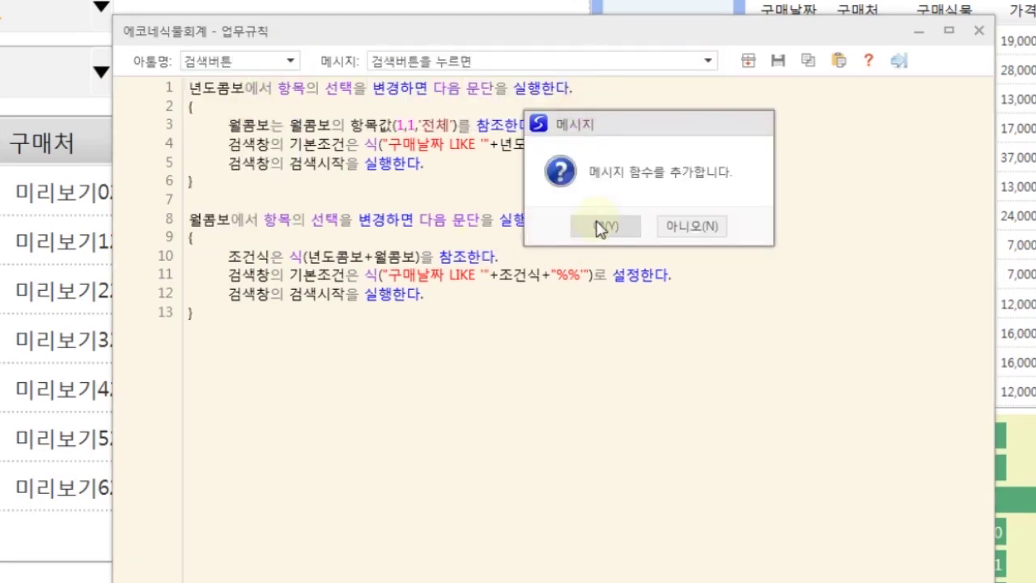
pyautogui.click(600, 286)
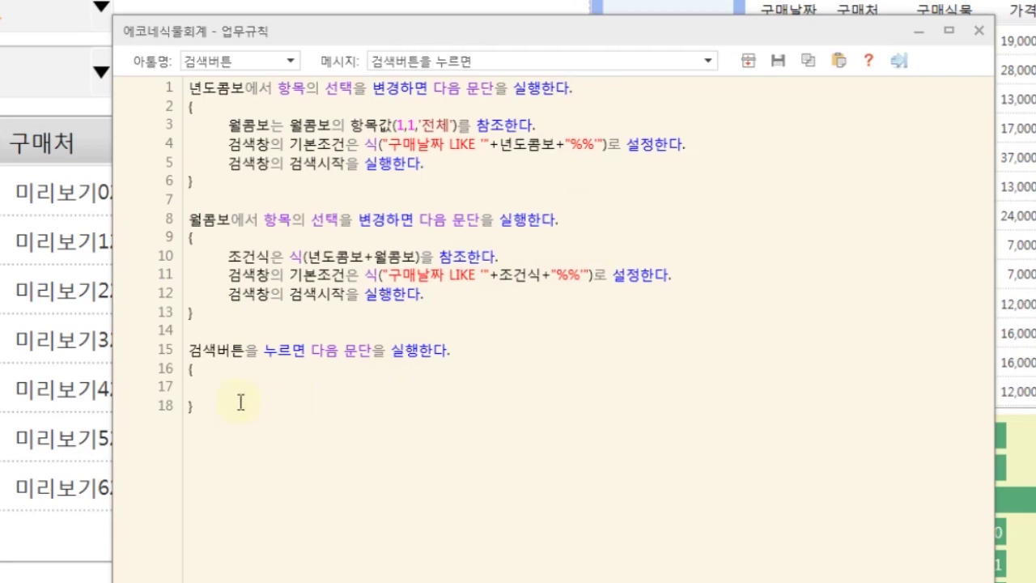
# Step: Inside the 검색버튼 block, begin the statement 검색창의 기본조건을 식("구매처 LIKE '%%"+검색어+"%%' OR
pyautogui.write('검색창')
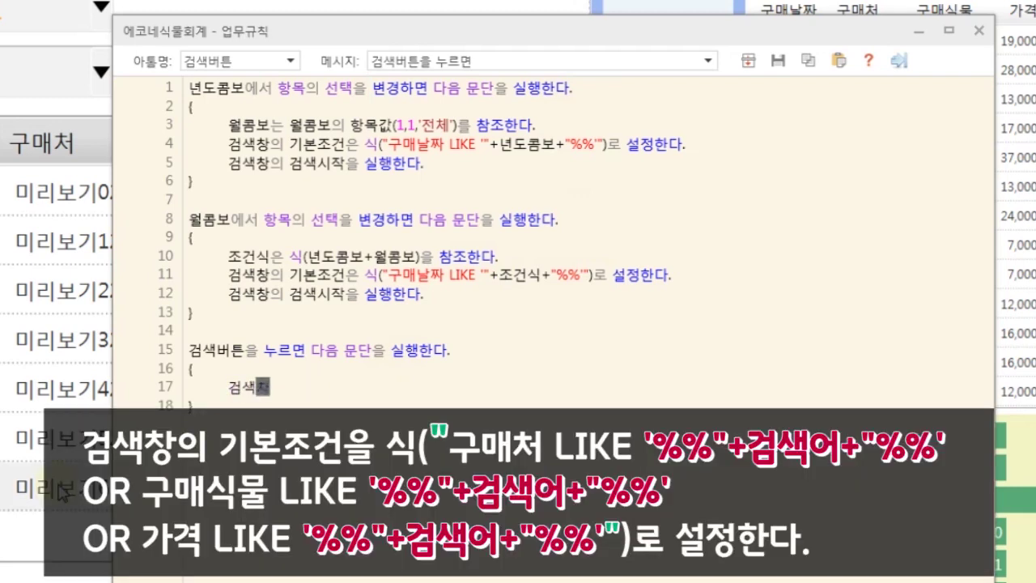
pyautogui.write('의 기본조건을 식(')
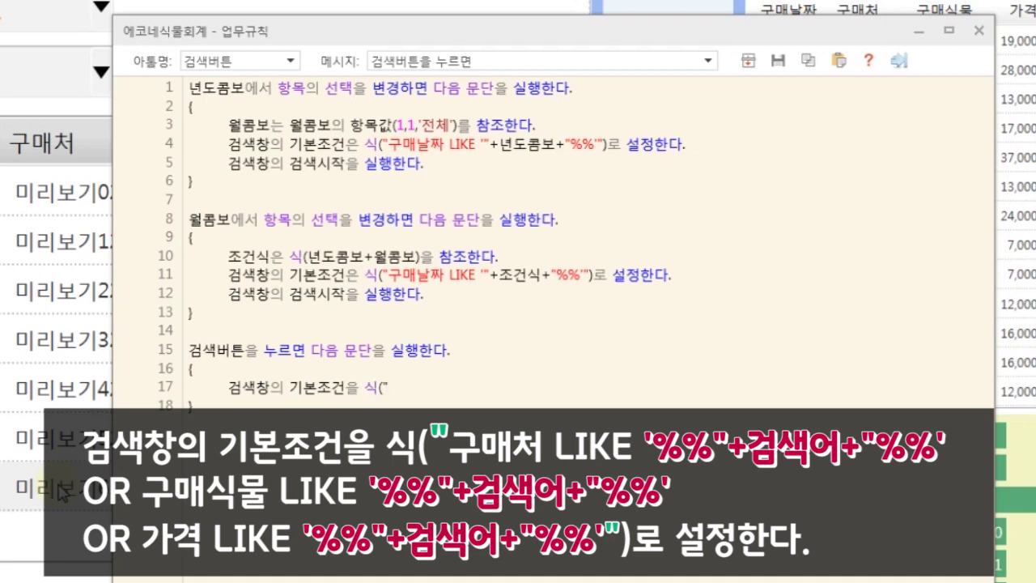
pyautogui.write('"구매처 내')
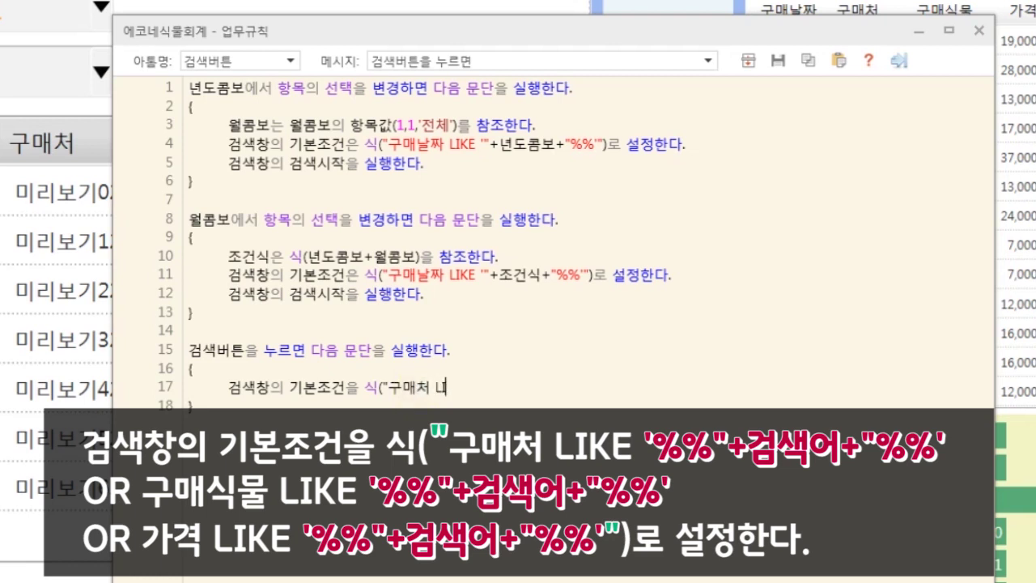
pyautogui.press('BackSpace')
pyautogui.write("LIKE '")
pyautogui.write('%%')
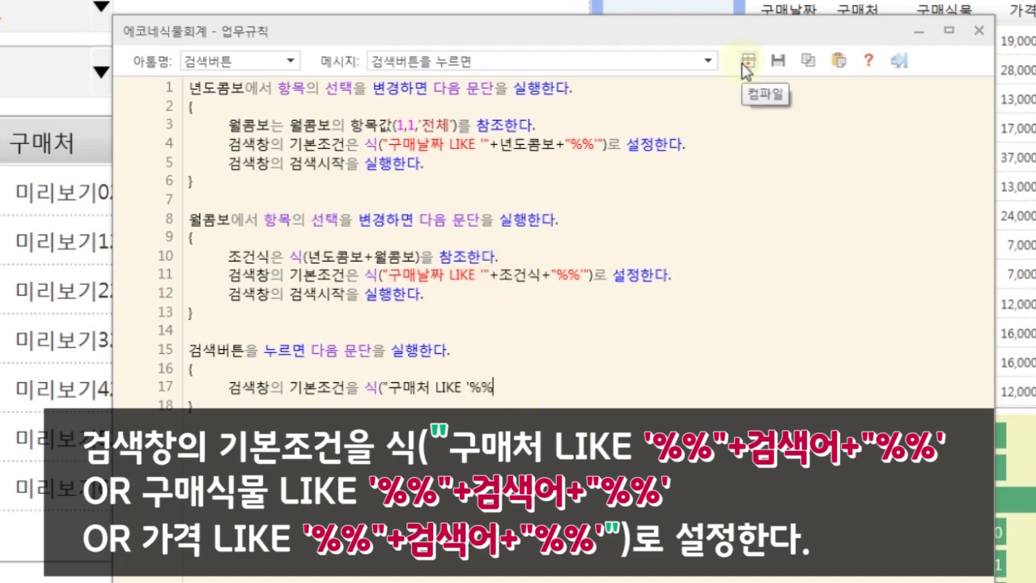
pyautogui.write('"')
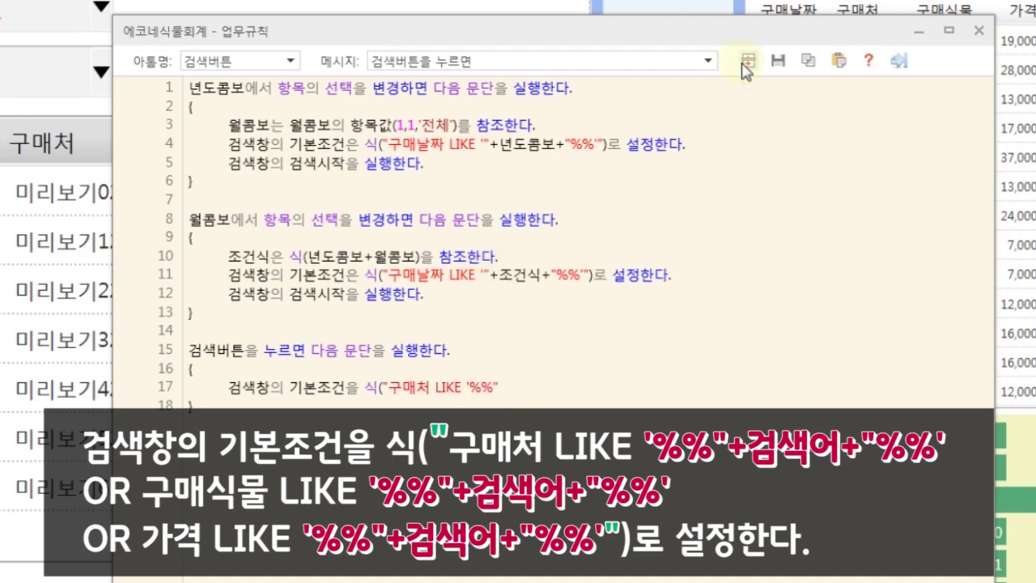
pyautogui.write('+검색어')
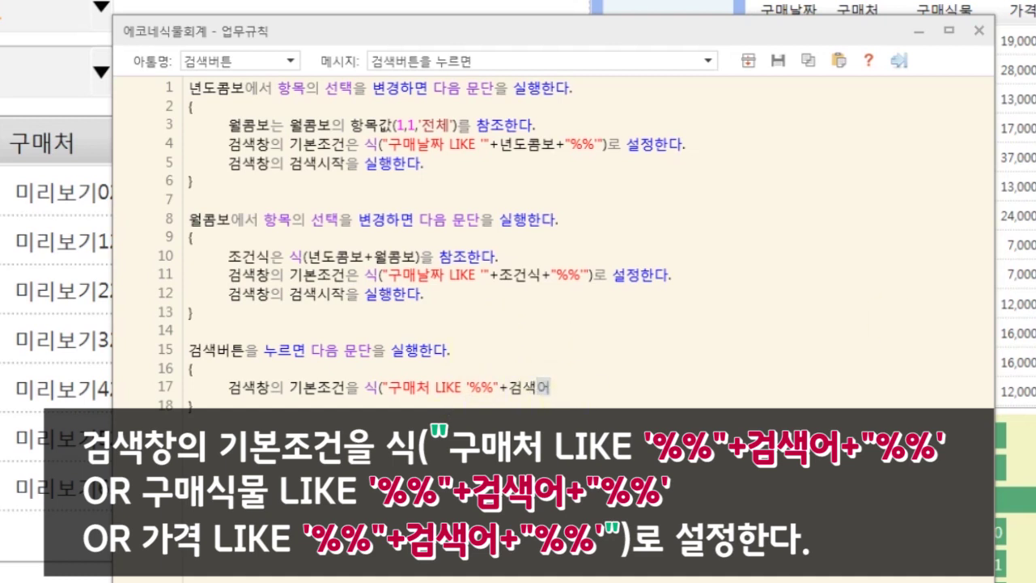
pyautogui.write('+"%%\' OR')
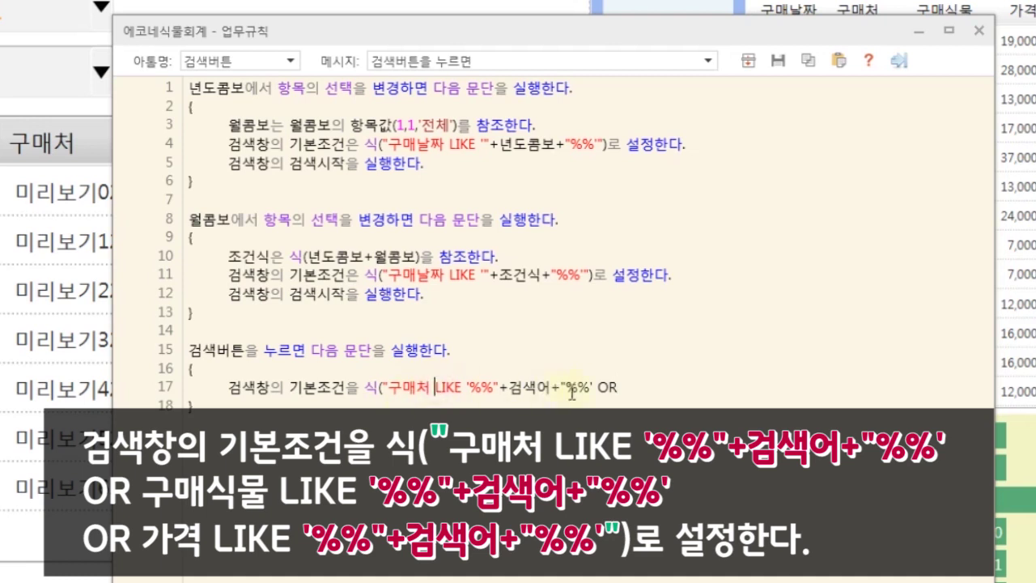
# Step: Copy the LIKE expression after OR and put 구매식물 in front of it as the second search condition
pyautogui.keyDown('shift'); pyautogui.click(599, 387); pyautogui.keyUp('shift')
pyautogui.hotkey('ctrl', 'c')
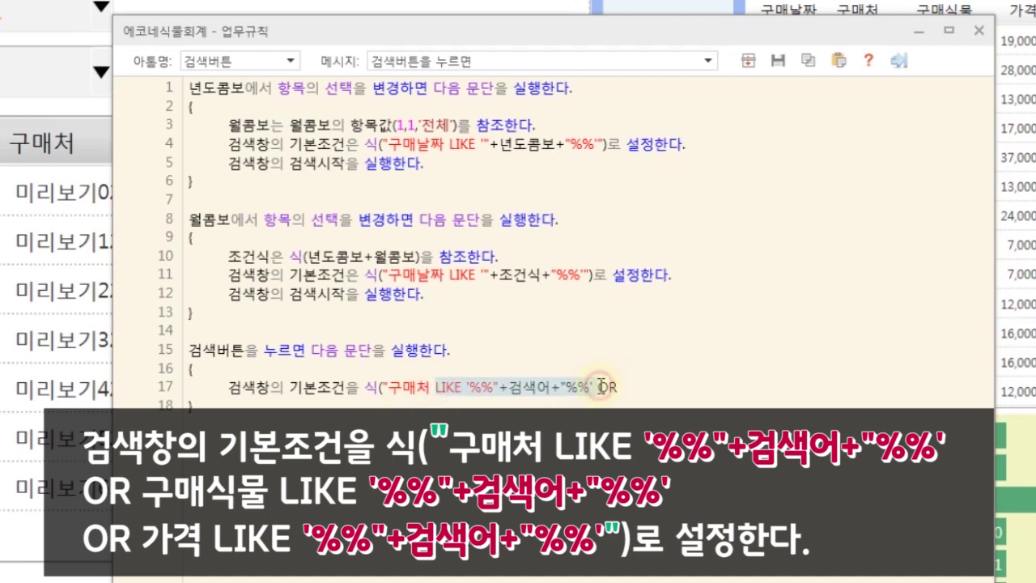
pyautogui.click(678, 385)
pyautogui.hotkey('ctrl', 'v')
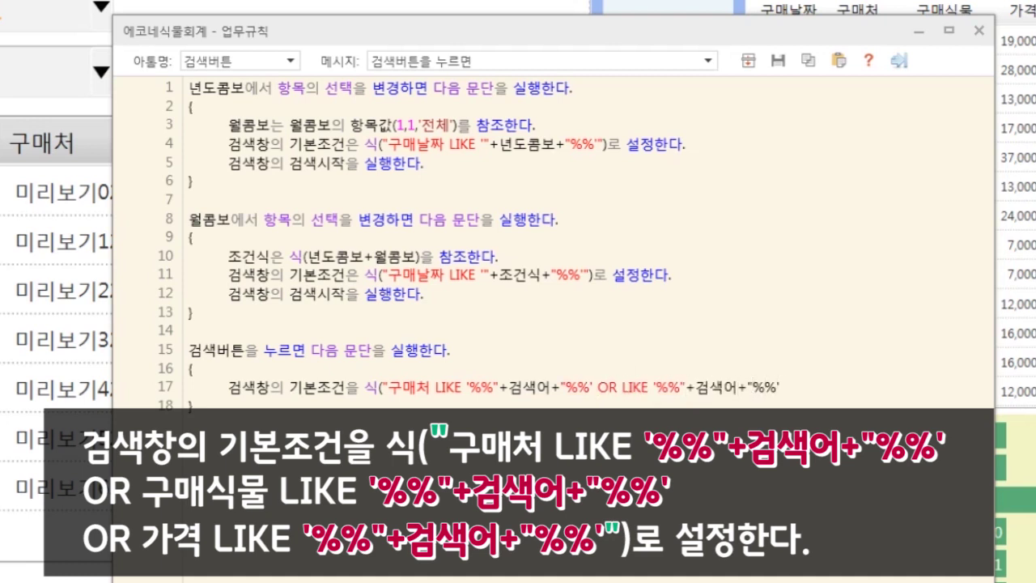
pyautogui.write('구매식물')
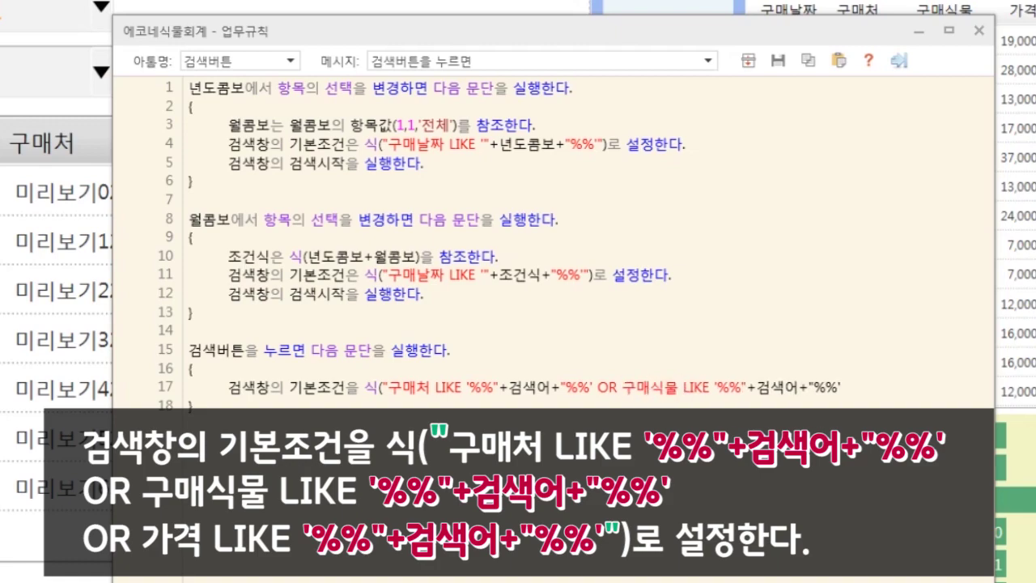
# Step: Append OR 가격 LIKE '%%"+검색어+"%%' as the third condition and close the statement with ")로 설정한다
pyautogui.moveTo(462, 30); pyautogui.dragTo(387, 258)
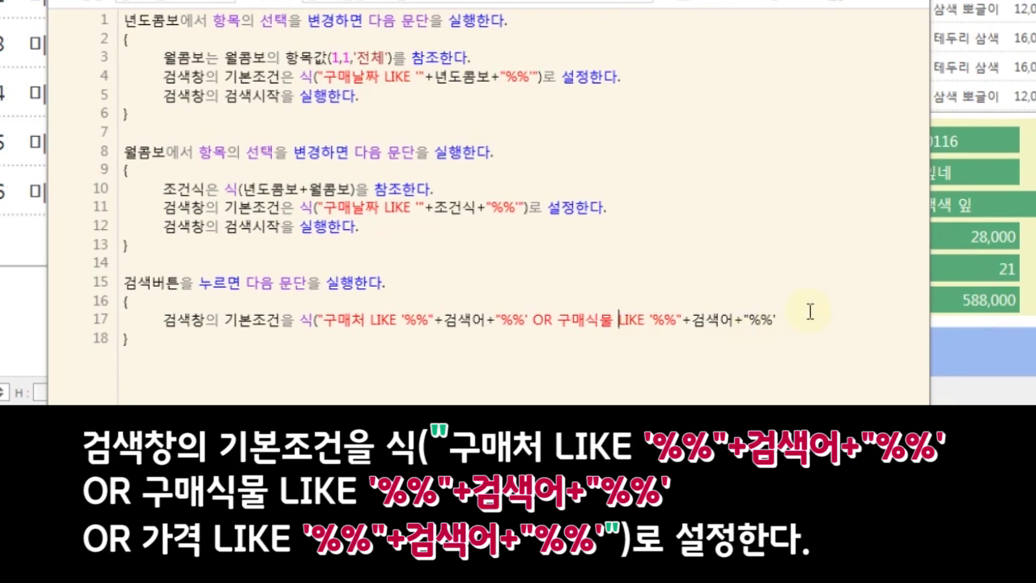
pyautogui.click(809, 314)
pyautogui.press('BackSpace')
pyautogui.write('OR 가격 LIKE \'%%"+검색어+"%%\'')
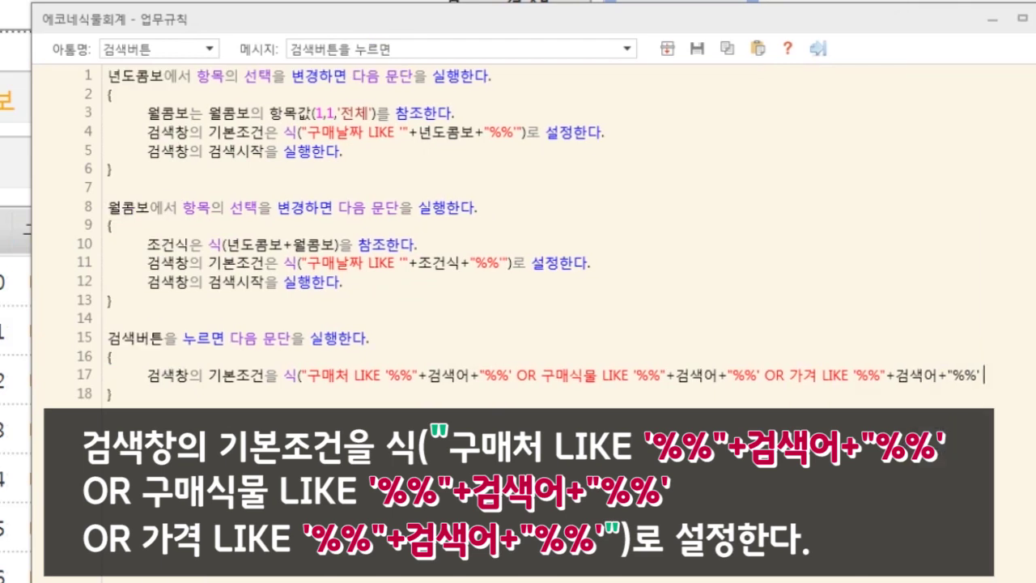
pyautogui.click(816, 374)
pyautogui.press('BackSpace')
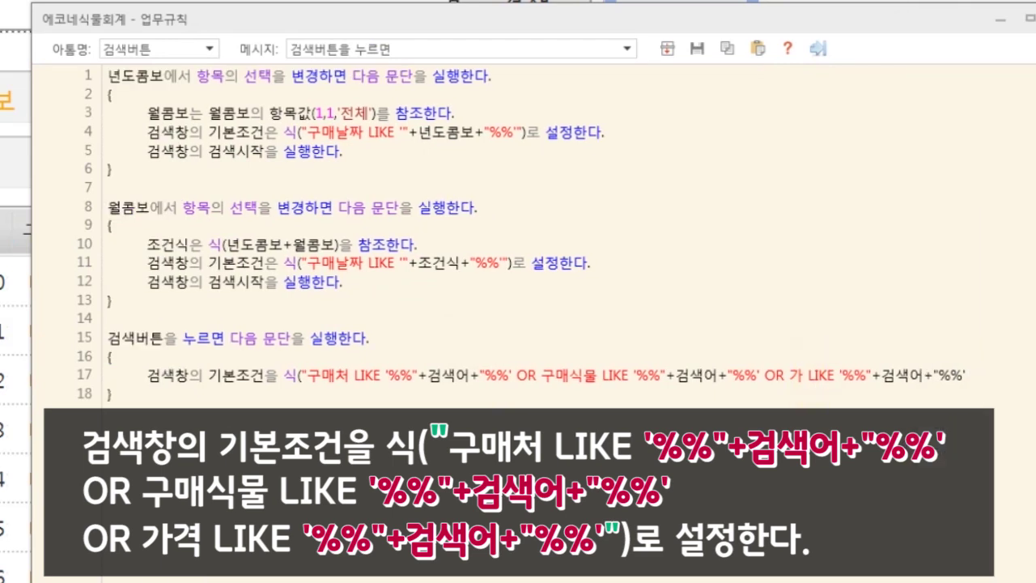
pyautogui.write('격')
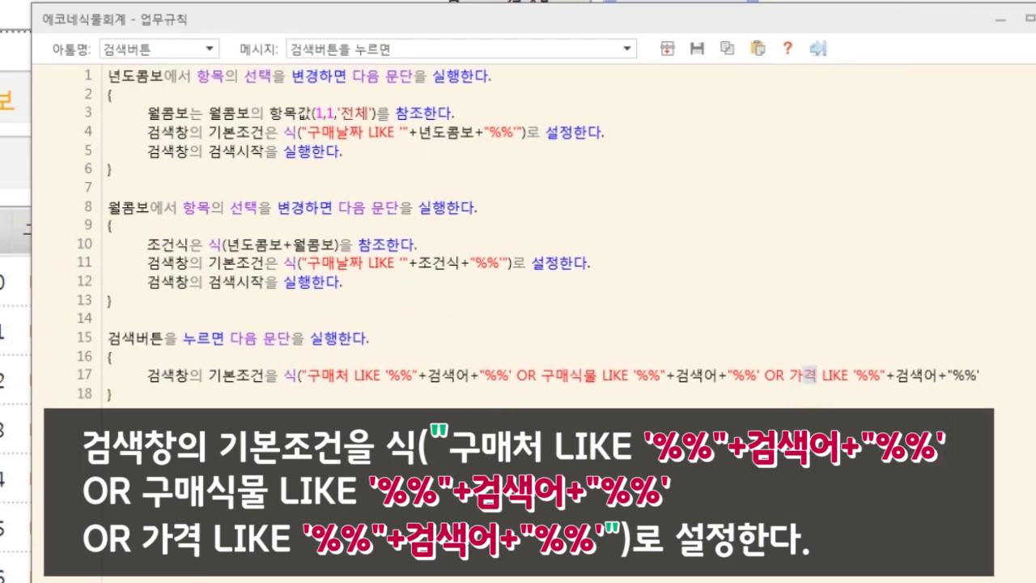
pyautogui.click(1002, 377)
pyautogui.write('로 설정')
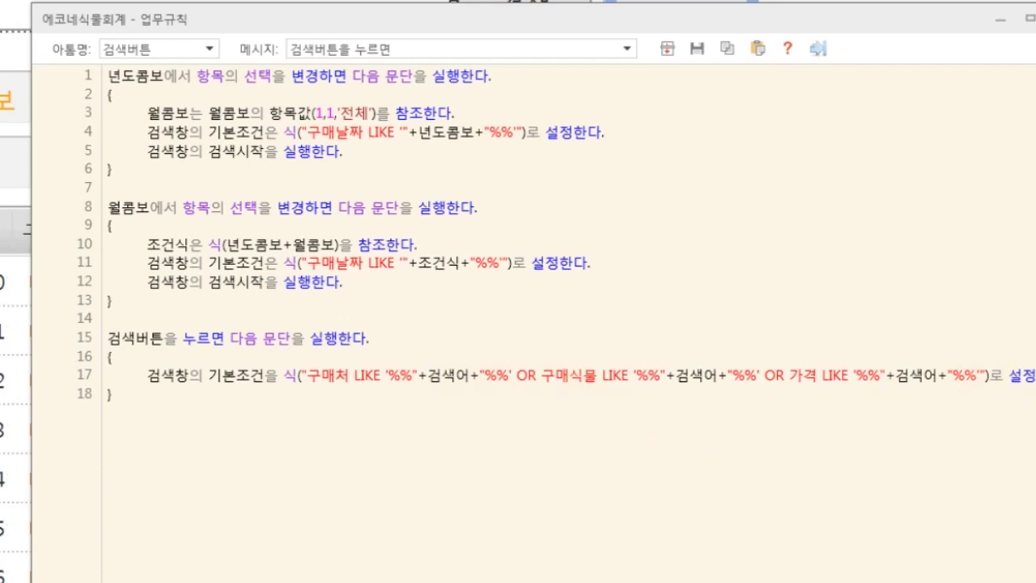
# Step: Add the line "검색창의 검색시작을 실행한다." to the 검색버튼 block and save the business rules
pyautogui.press('Return')
pyautogui.write('검색창의 검새')
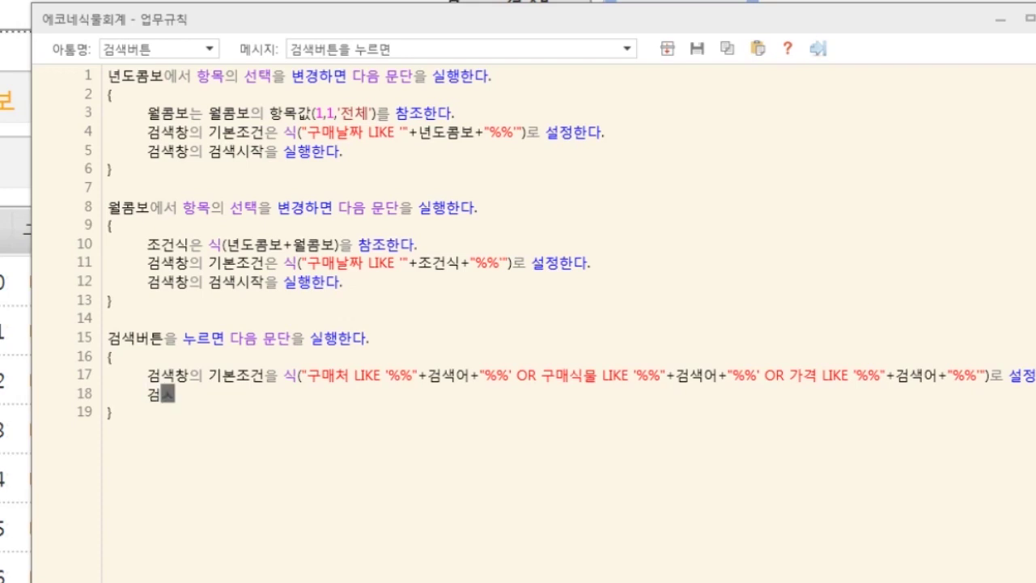
pyautogui.write('시작을 실행하')
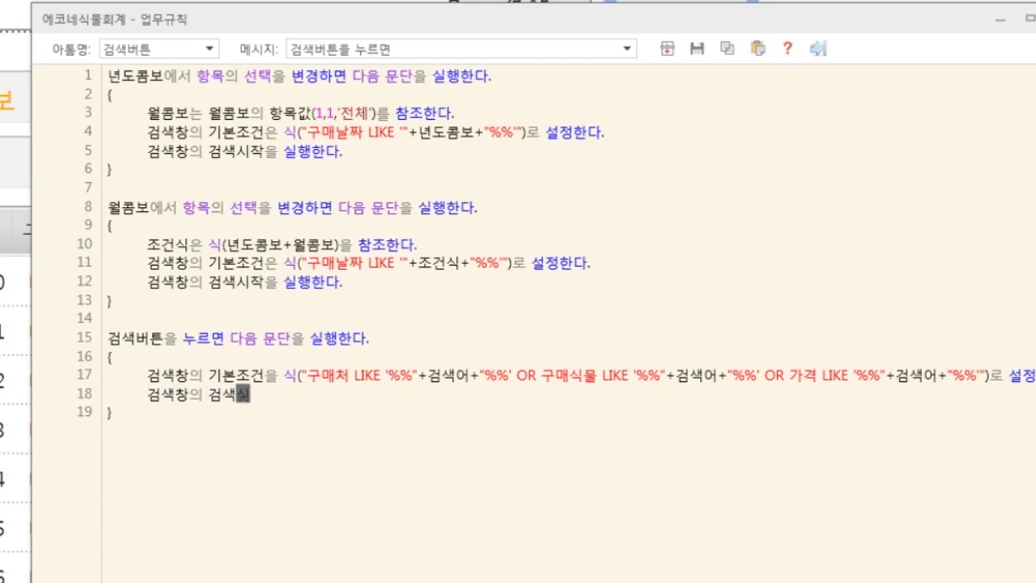
pyautogui.write('다.')
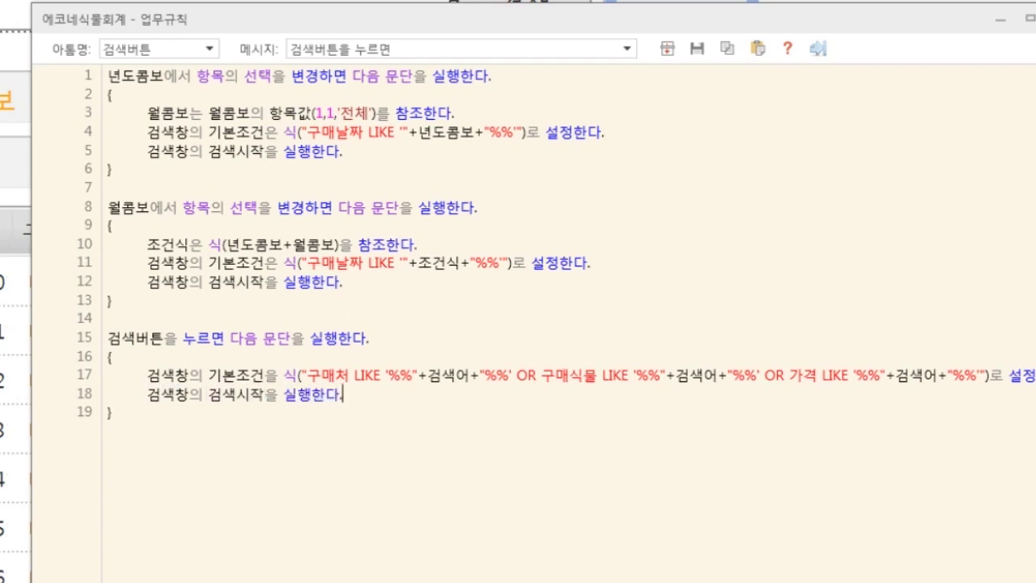
pyautogui.click(696, 49)
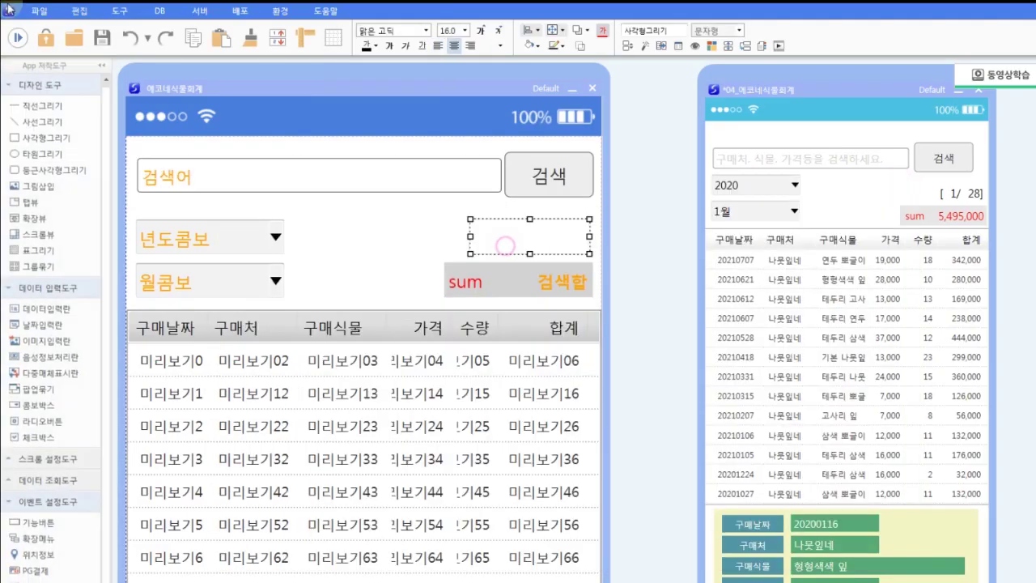
# Step: Run the app, search the purchase list for 은행이네, and look through the filtered rows
pyautogui.click(18, 37)
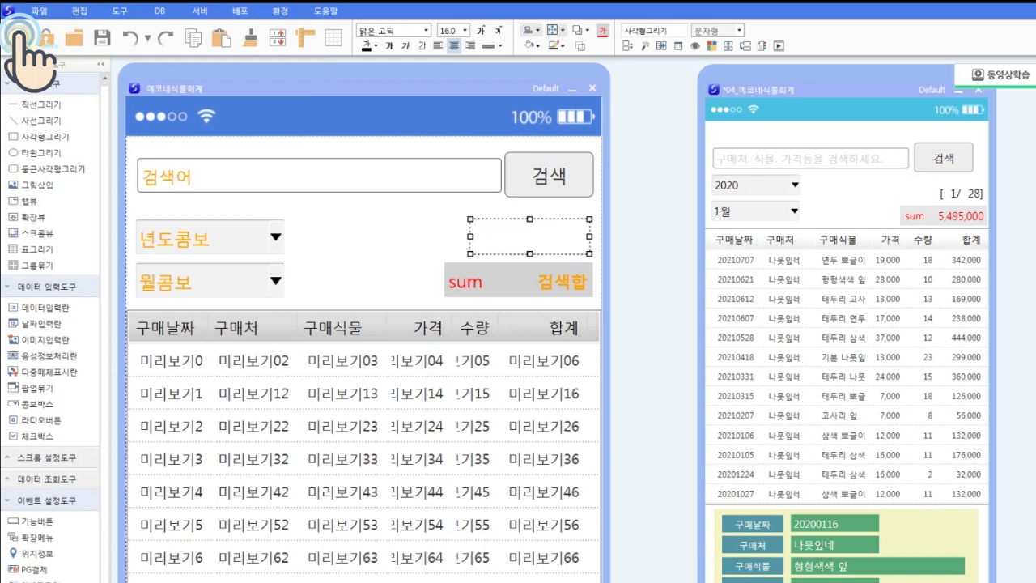
pyautogui.click(247, 179)
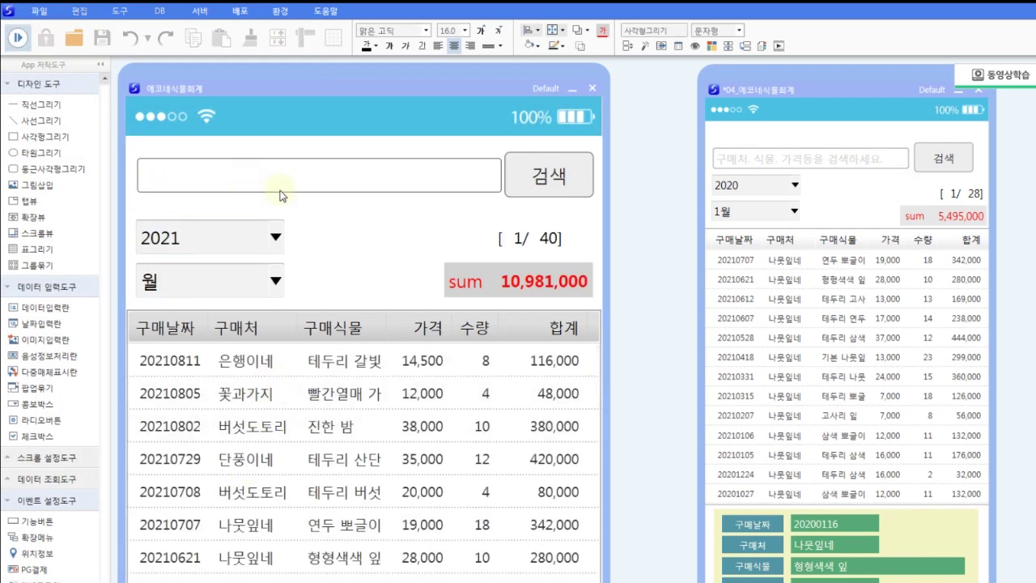
pyautogui.write('은행이네')
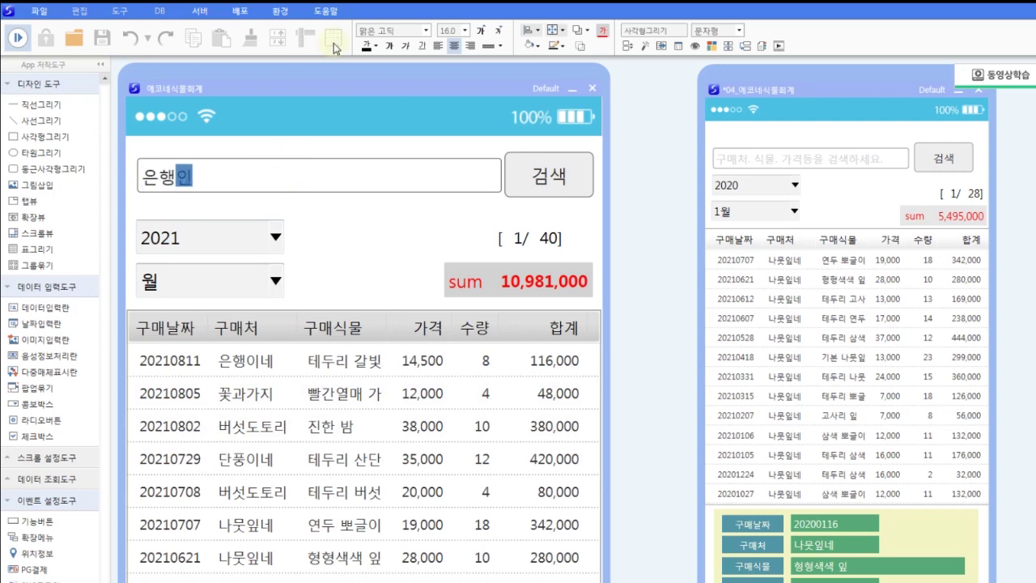
pyautogui.click(569, 179)
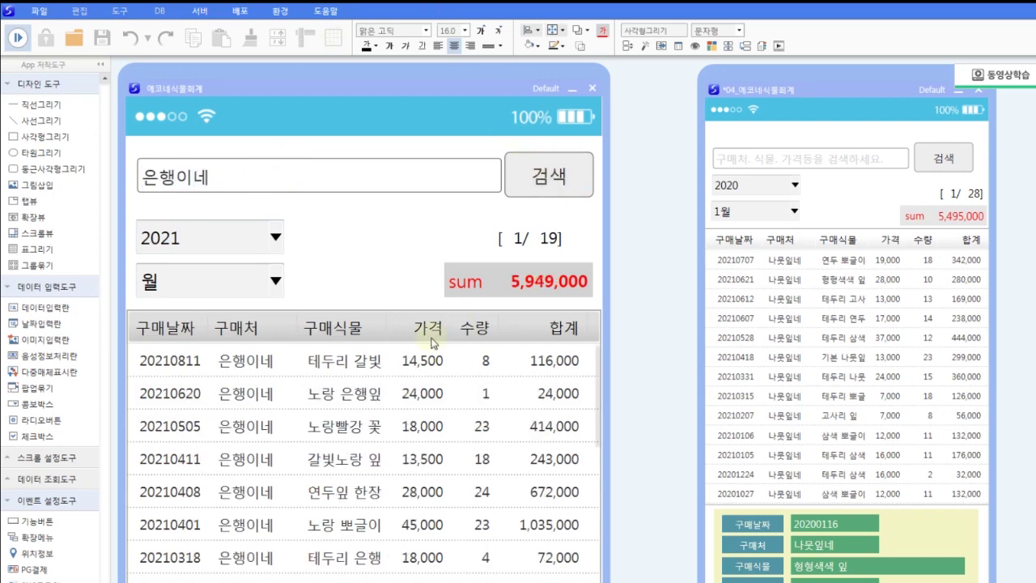
pyautogui.scroll(-5, 243, 453)
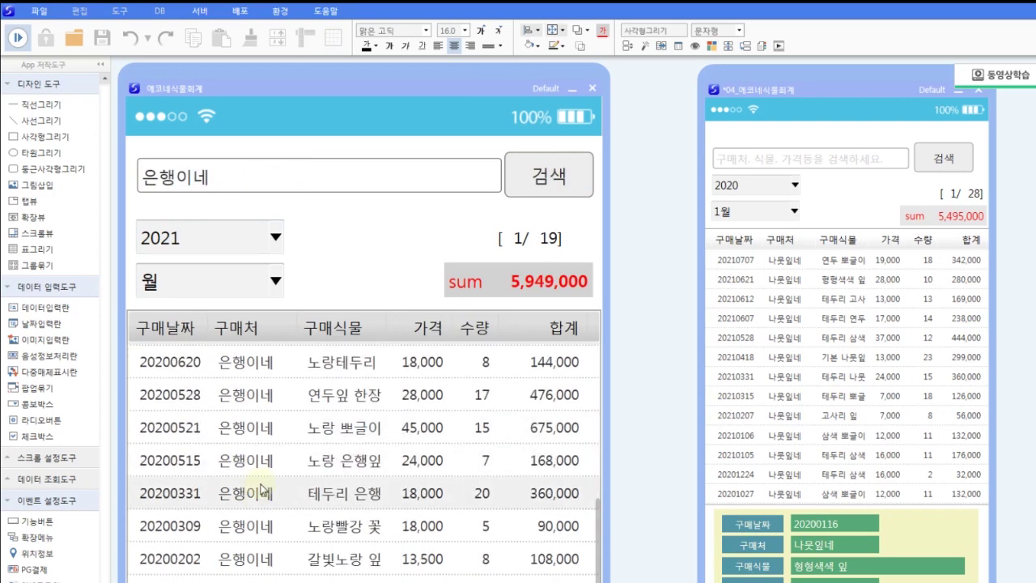
pyautogui.scroll(5, 304, 473)
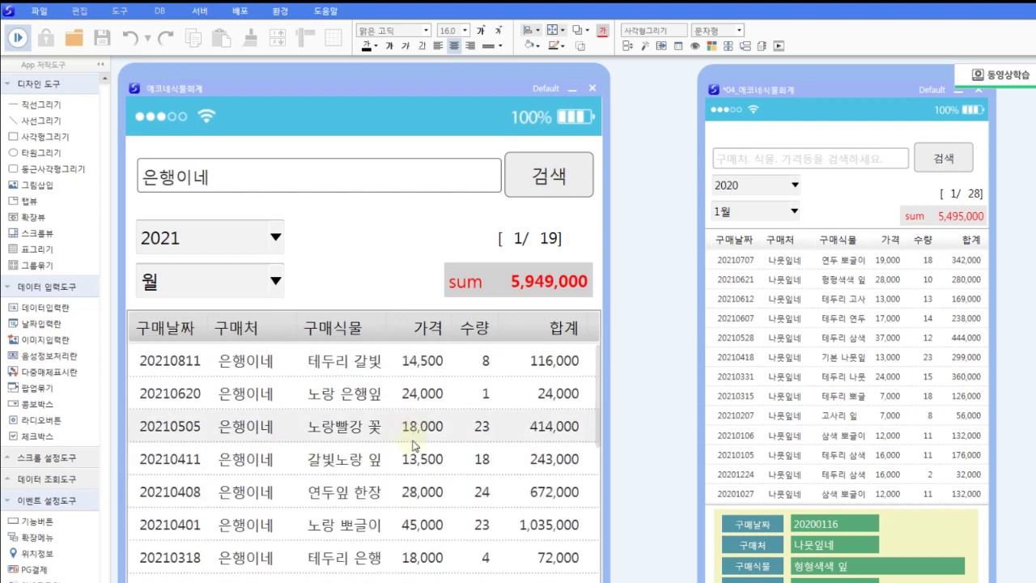
# Step: Search the purchase list for 18, look through the rows matching that price, and stop the app
pyautogui.moveTo(217, 177); pyautogui.dragTo(106, 154)
pyautogui.write('18')
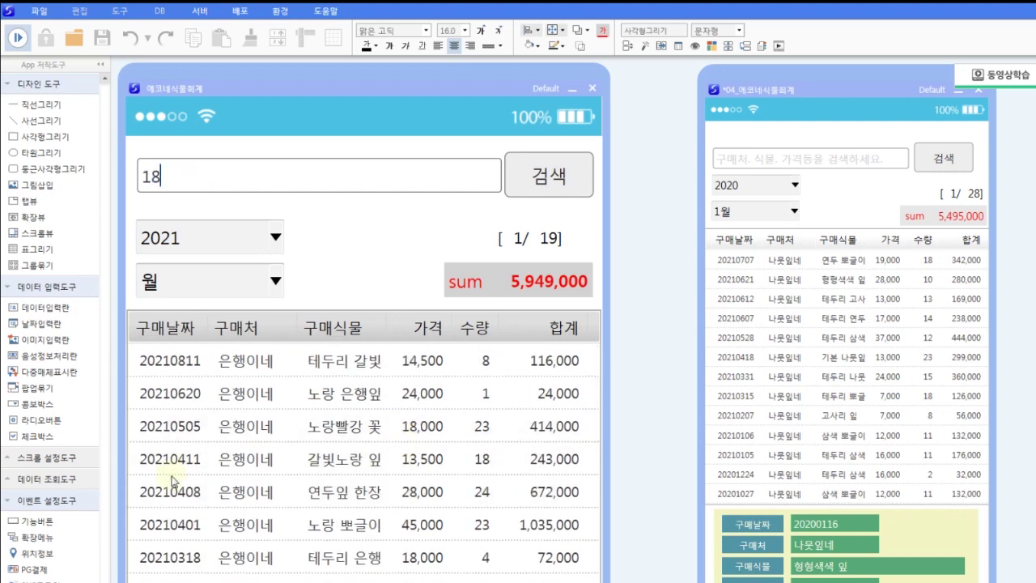
pyautogui.click(566, 180)
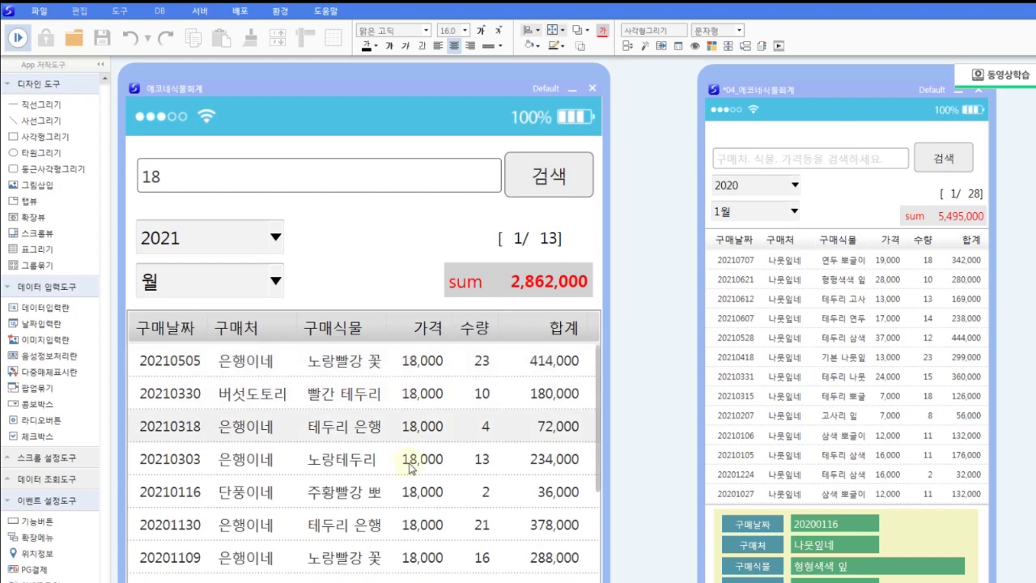
pyautogui.scroll(-3, 417, 474)
pyautogui.scroll(3, 441, 520)
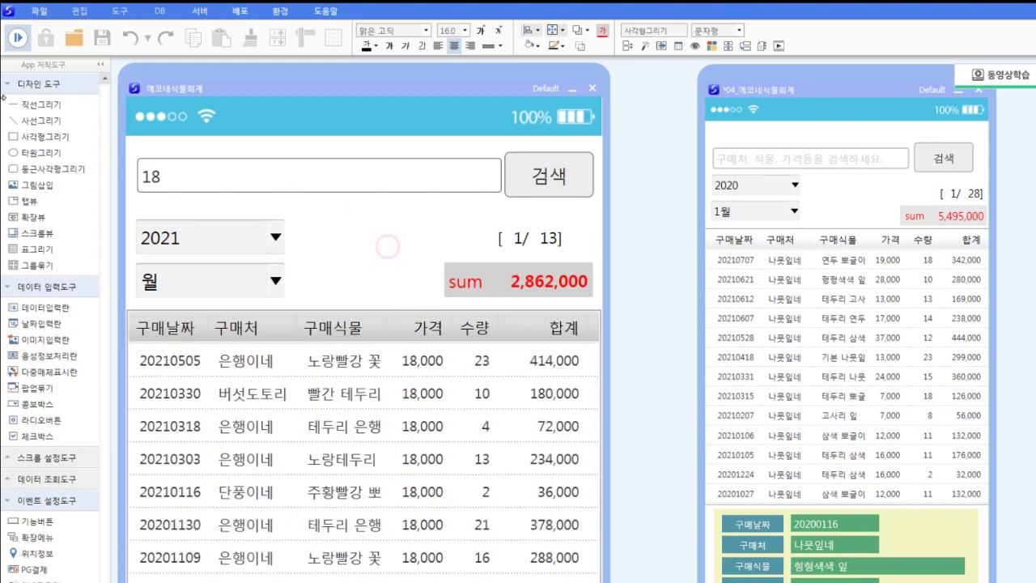
pyautogui.click(18, 38)
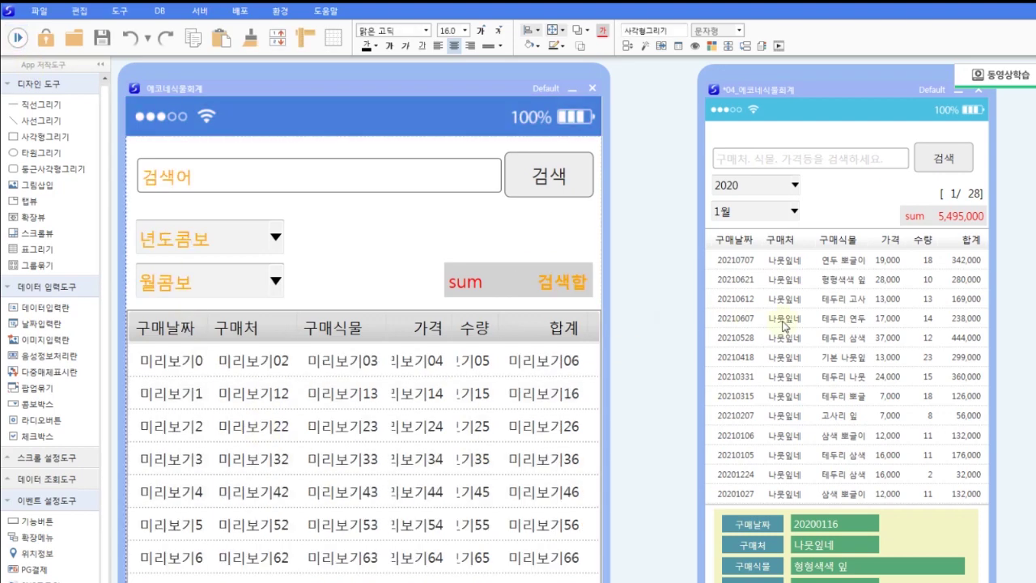
# Step: View the details of the 20210607 and 20210331 purchases in the finished sample app, and stop its run
pyautogui.click(819, 317)
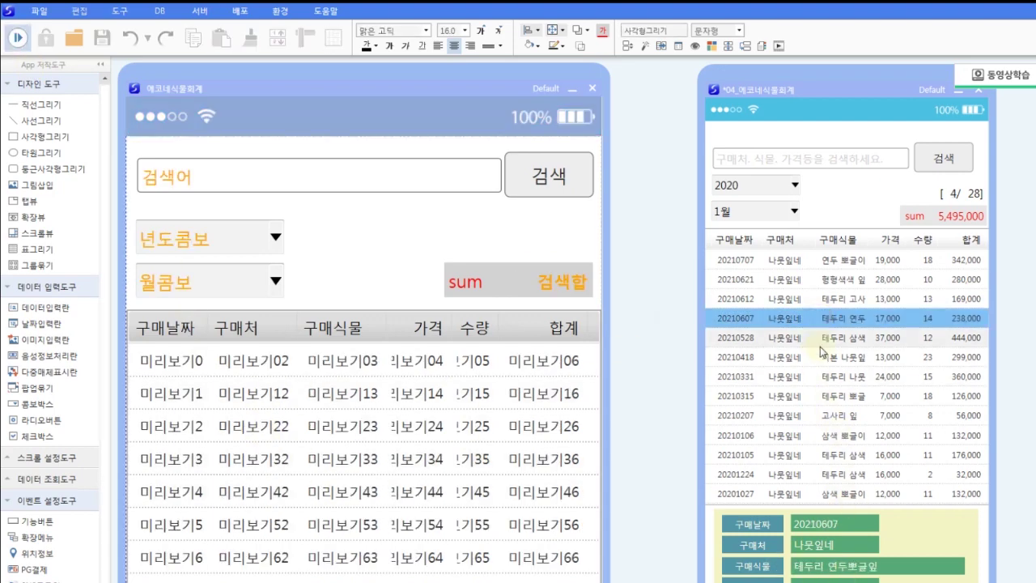
pyautogui.click(826, 375)
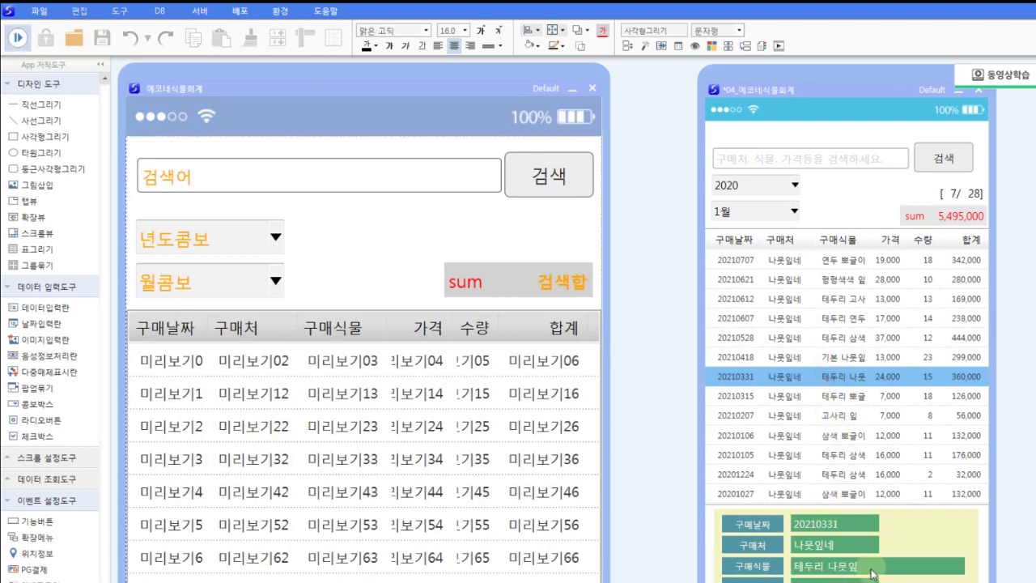
pyautogui.click(467, 504)
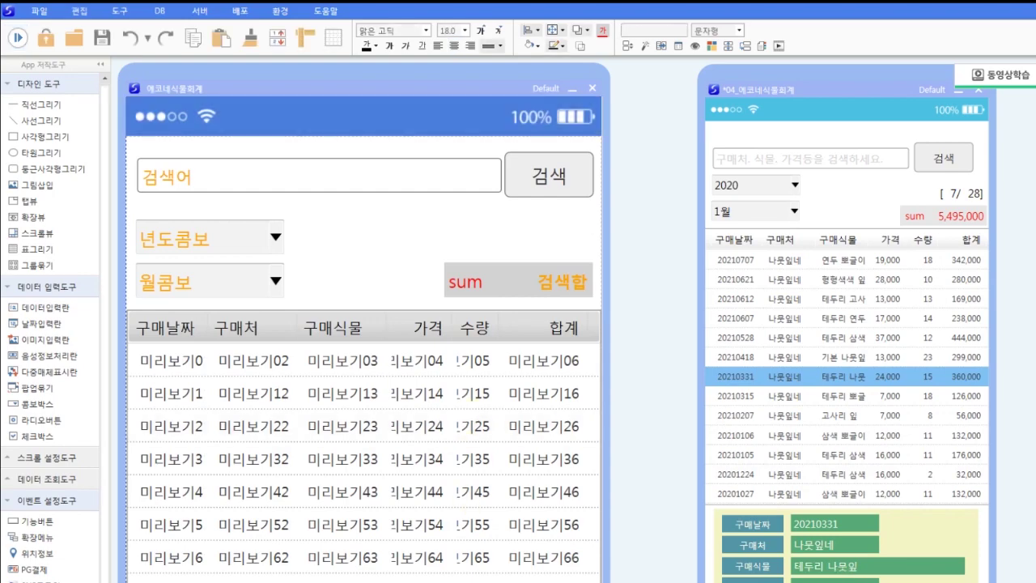
pyautogui.scroll(-5, 365, 340)
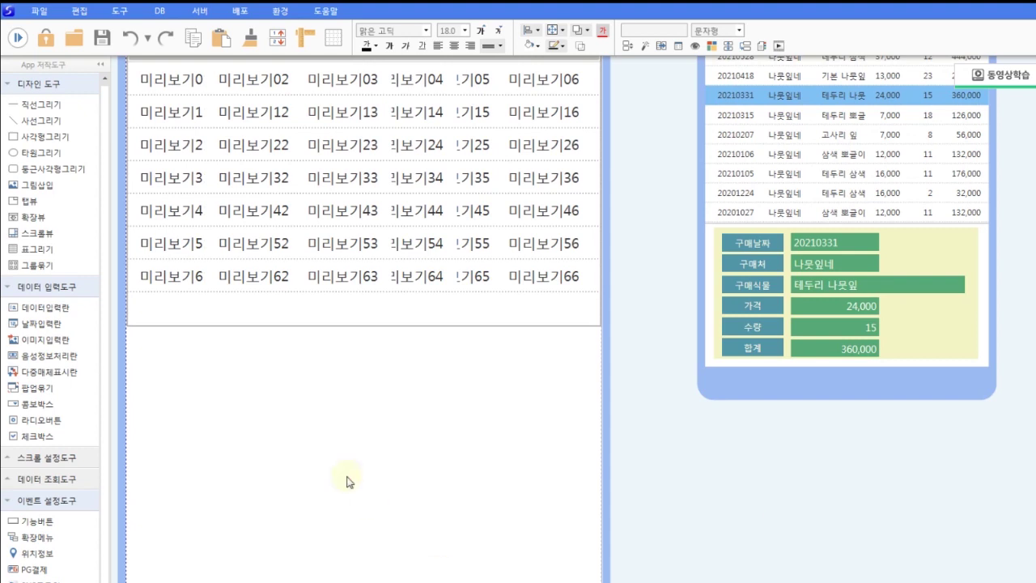
pyautogui.click(926, 323)
pyautogui.click(18, 38)
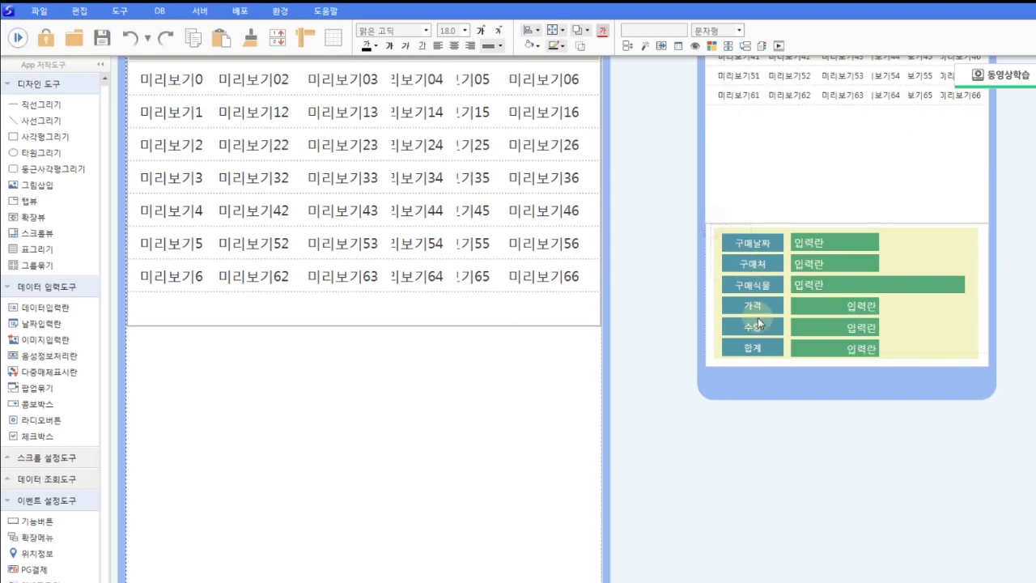
# Step: Copy the six labels and their yellow background from the sample app and place them just below the purchase list
pyautogui.click(785, 359)
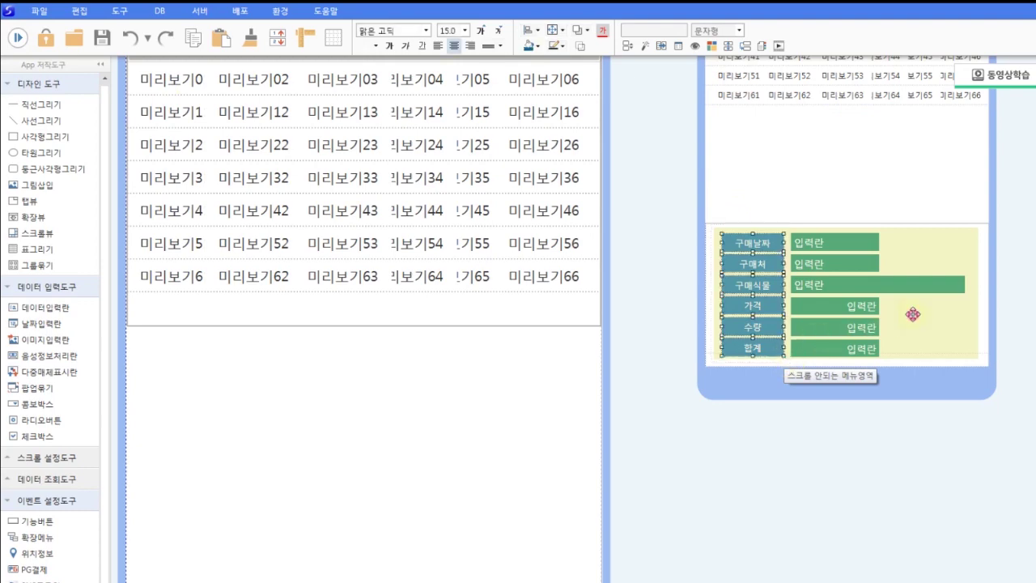
pyautogui.click(905, 312)
pyautogui.hotkey('ctrl', 'c')
pyautogui.click(317, 439)
pyautogui.hotkey('ctrl', 'v')
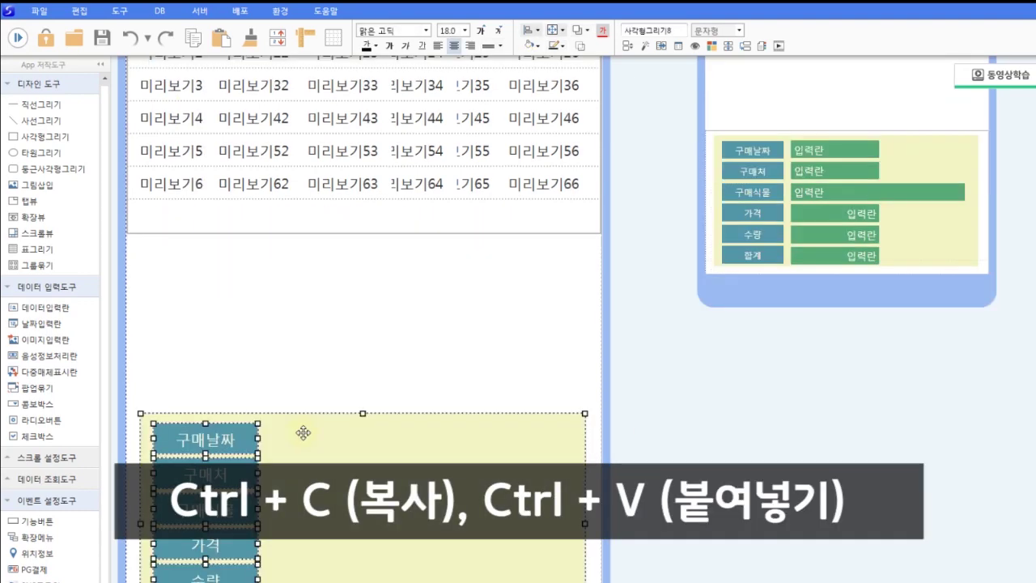
pyautogui.moveTo(345, 435); pyautogui.dragTo(340, 298)
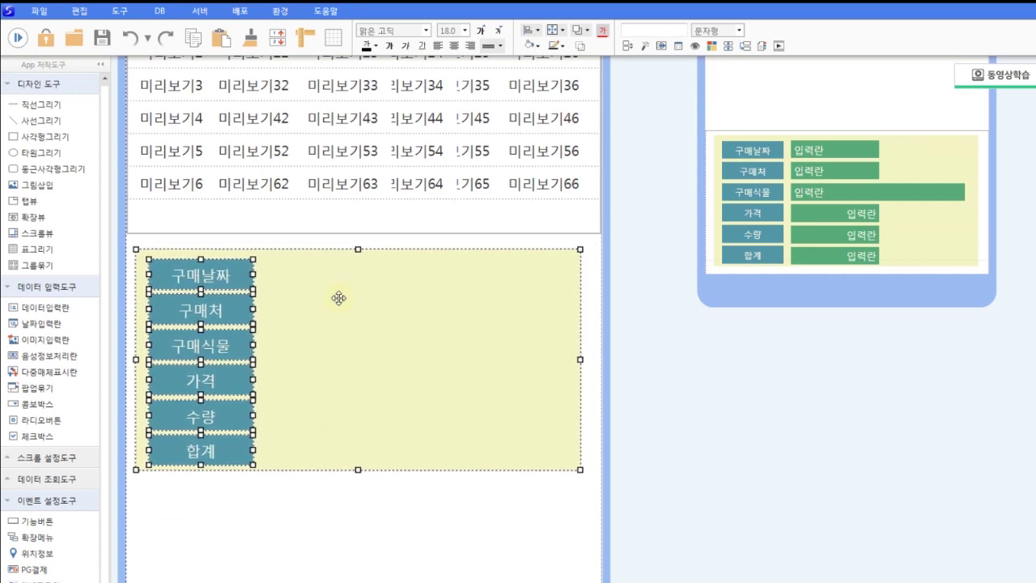
pyautogui.click(392, 225)
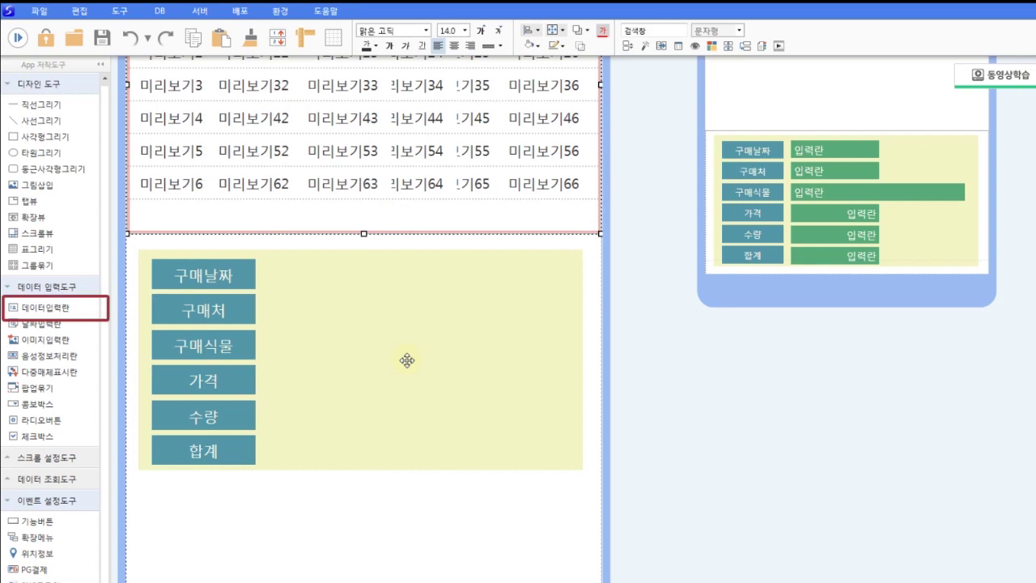
# Step: Place a data input field beside the 구매날짜 label and paste five copies of it underneath
pyautogui.click(48, 307)
pyautogui.click(343, 273)
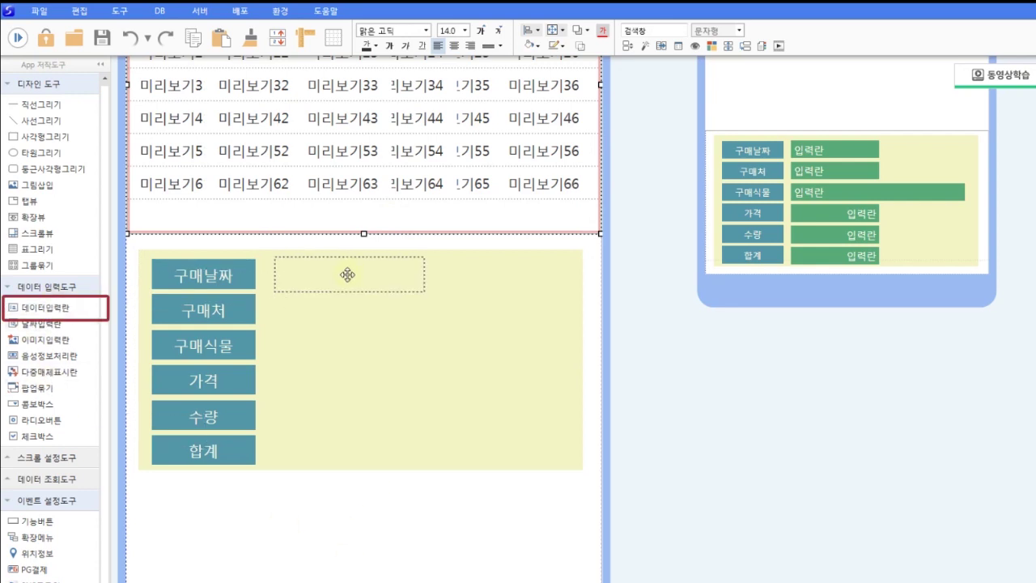
pyautogui.click(344, 274)
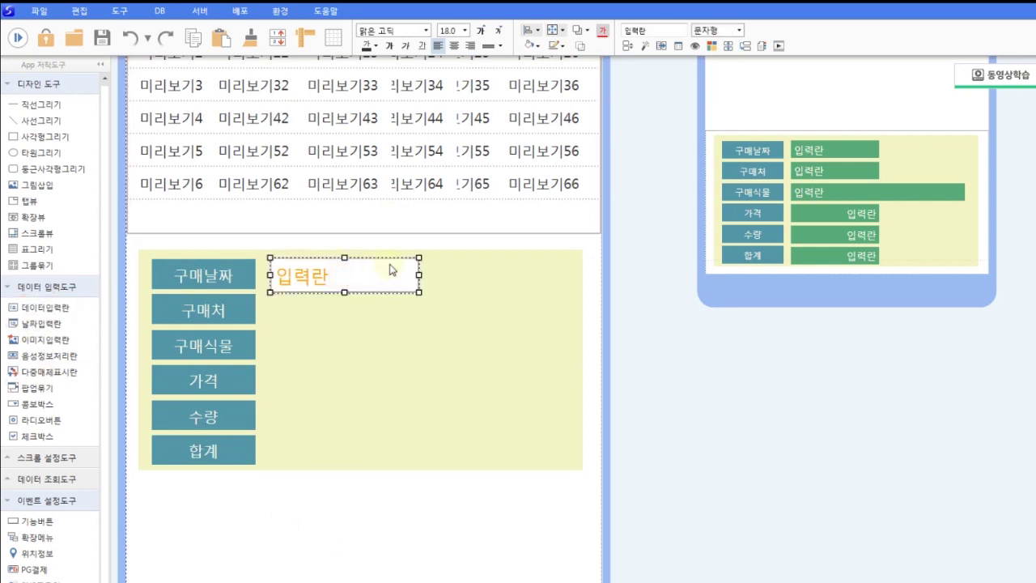
pyautogui.hotkey('ctrl', 'c')
pyautogui.hotkey('ctrl', 'v')
pyautogui.hotkey('ctrl', 'v')
pyautogui.hotkey('ctrl', 'v')
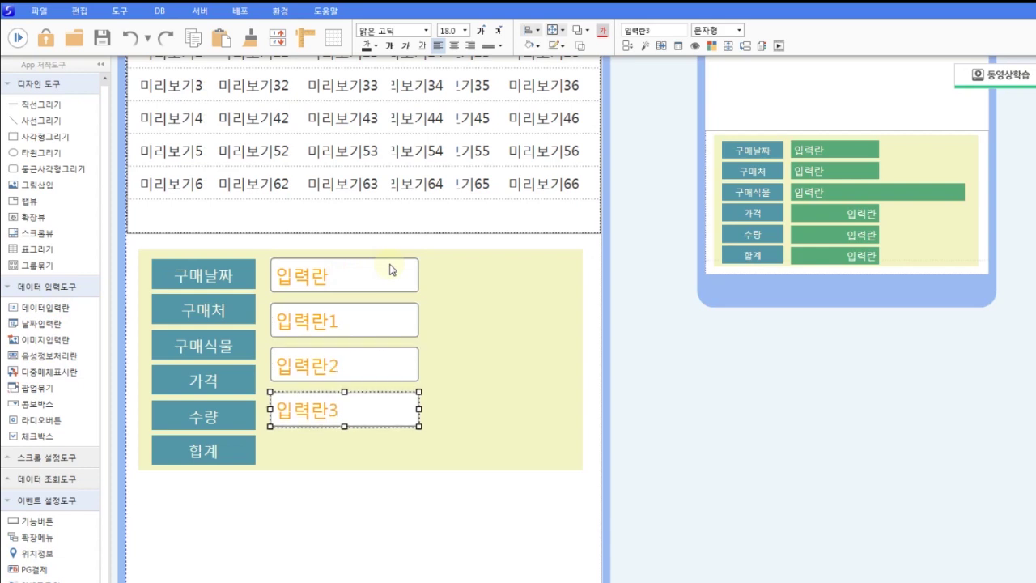
pyautogui.hotkey('ctrl', 'v')
pyautogui.hotkey('ctrl', 'v')
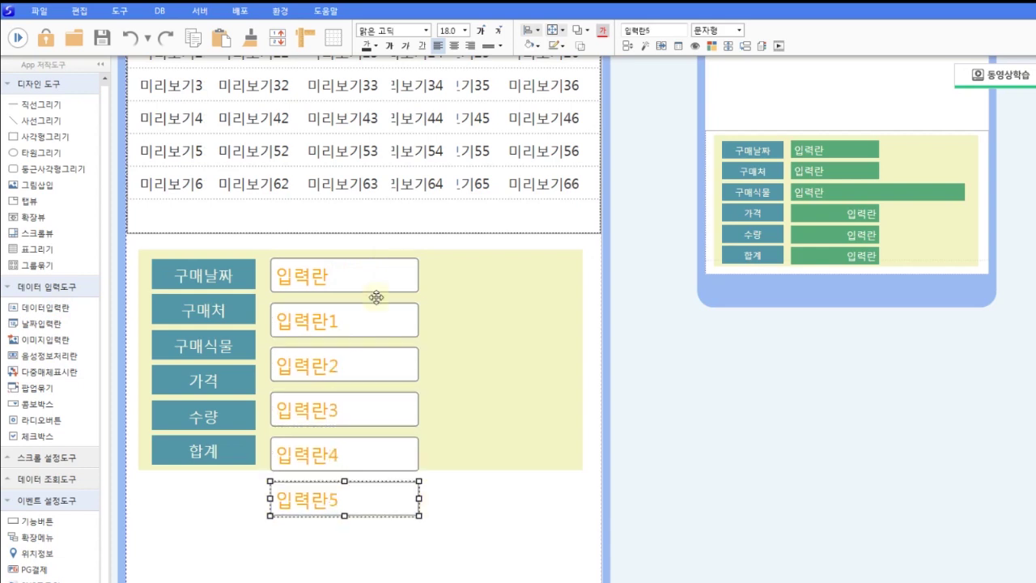
# Step: Shrink the height of all six input fields together so that each one lines up with its label
pyautogui.keyDown('shift'); pyautogui.click(403, 444); pyautogui.keyUp('shift')
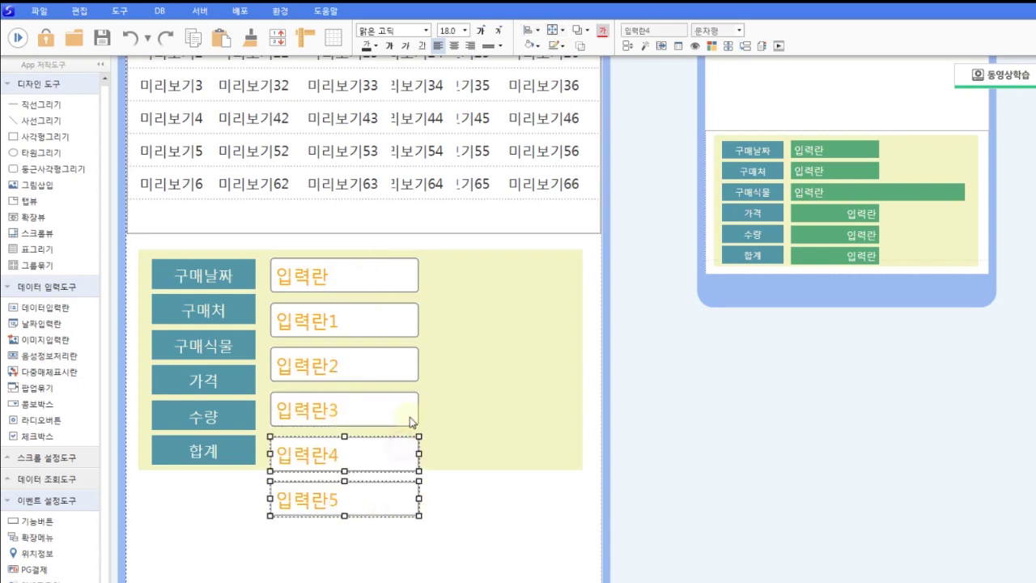
pyautogui.keyDown('shift'); pyautogui.click(402, 409); pyautogui.keyUp('shift')
pyautogui.keyDown('shift'); pyautogui.click(403, 374); pyautogui.keyUp('shift')
pyautogui.keyDown('shift'); pyautogui.click(397, 317); pyautogui.keyUp('shift')
pyautogui.keyDown('shift'); pyautogui.click(402, 282); pyautogui.keyUp('shift')
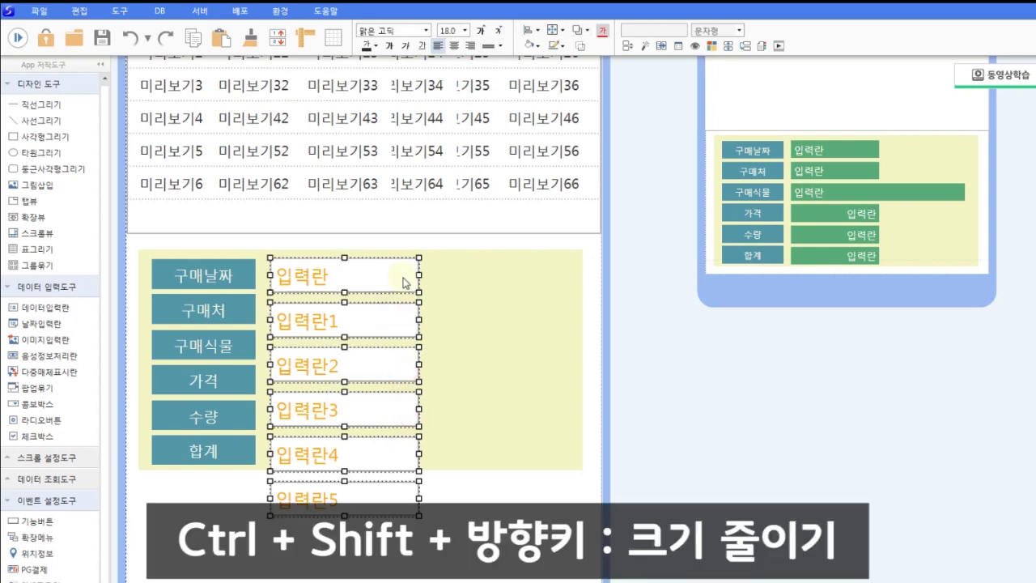
pyautogui.hotkey('ctrl', 'shift', 'Up')
pyautogui.hotkey('ctrl', 'shift', 'Up')
pyautogui.hotkey('ctrl', 'shift', 'Up')
pyautogui.hotkey('ctrl', 'shift', 'Up')
pyautogui.hotkey('ctrl', 'shift', 'Up')
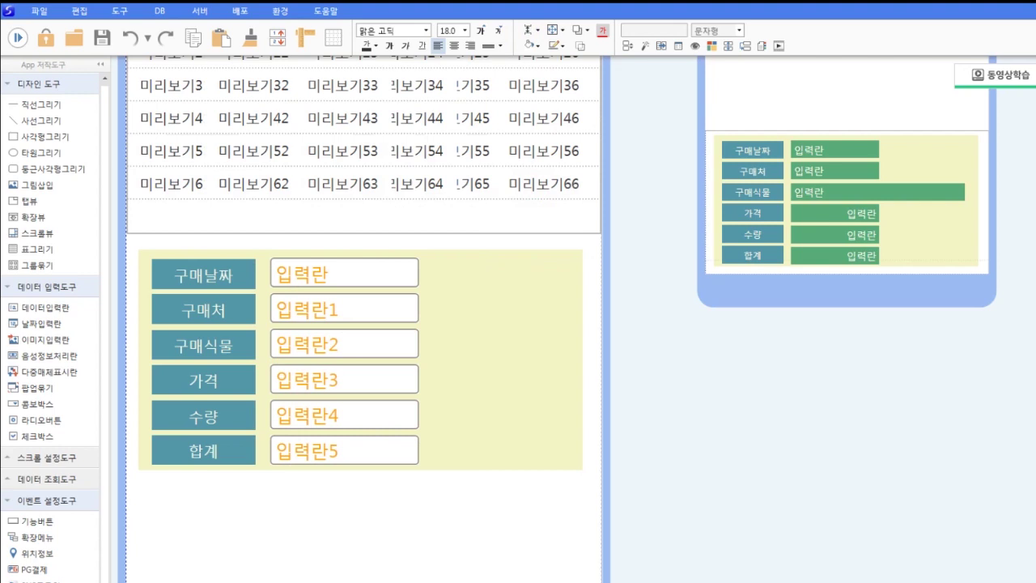
pyautogui.click(463, 500)
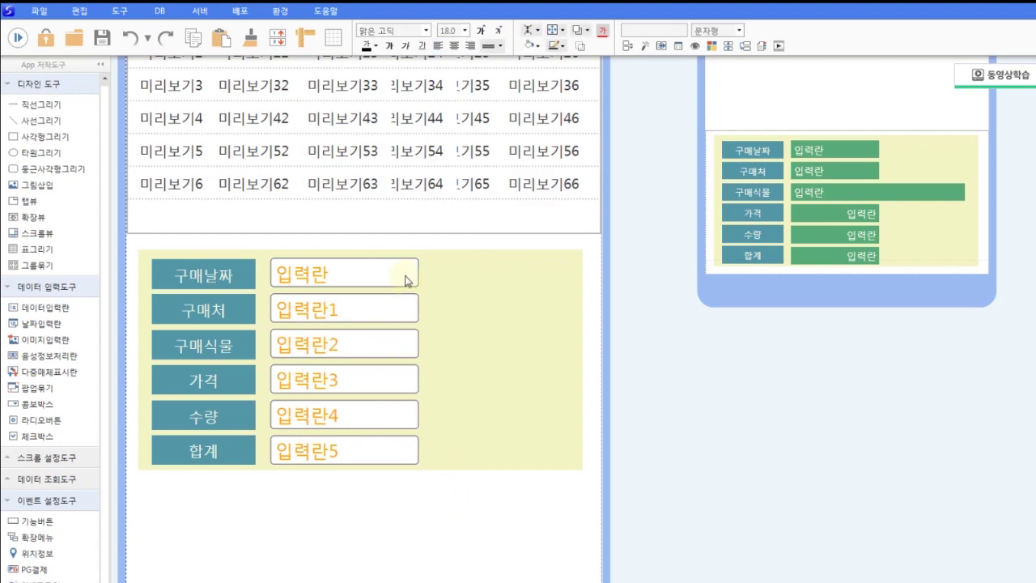
# Step: Widen the 구매식물 input field to nearly the full width of the yellow background
pyautogui.click(392, 353)
pyautogui.moveTo(418, 344); pyautogui.dragTo(545, 344)
pyautogui.click(462, 555)
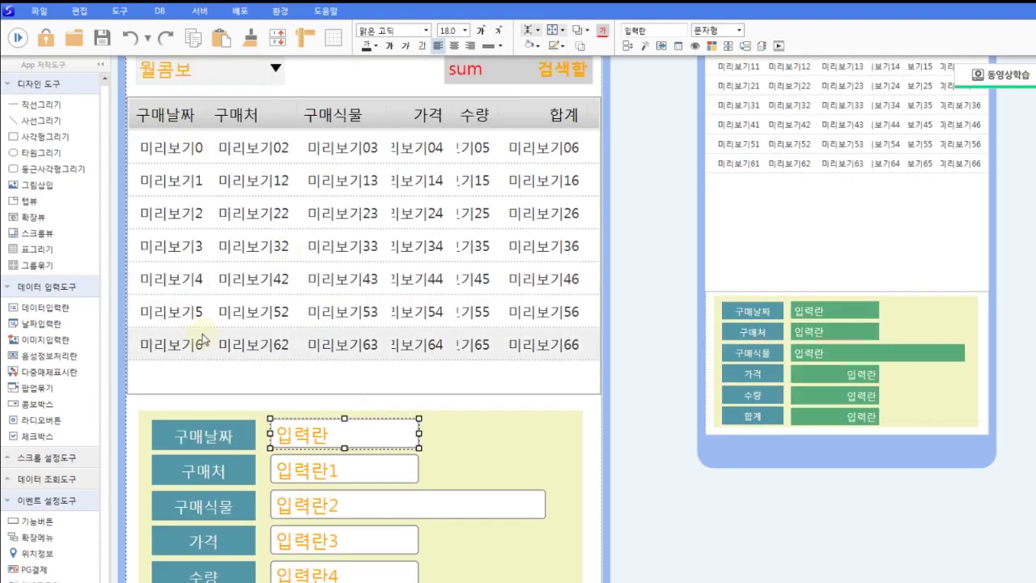
# Step: Enable 참조정보키 for the 구매날짜 item in the purchase list's data properties and apply the change
pyautogui.rightClick(313, 253)
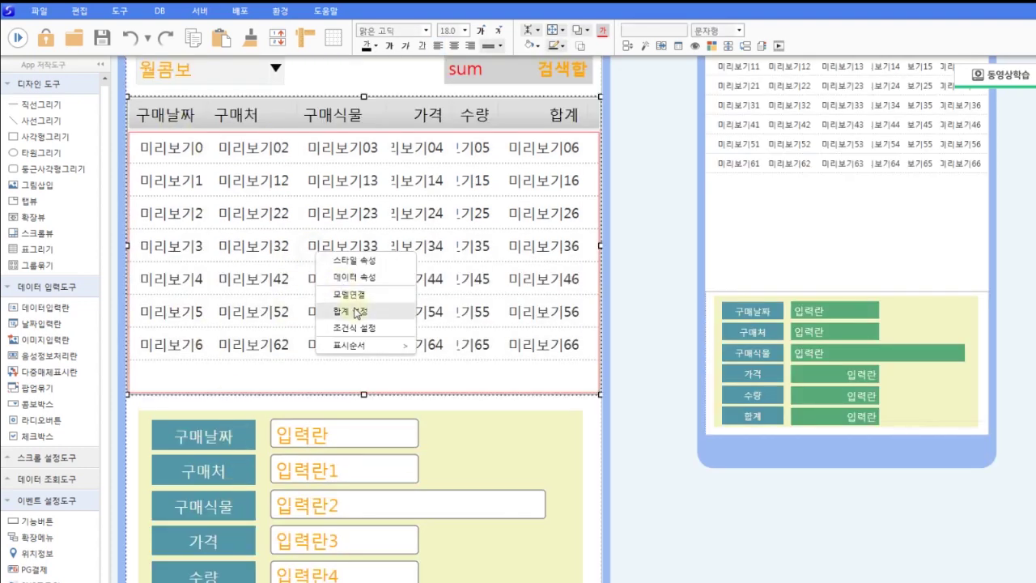
pyautogui.click(366, 275)
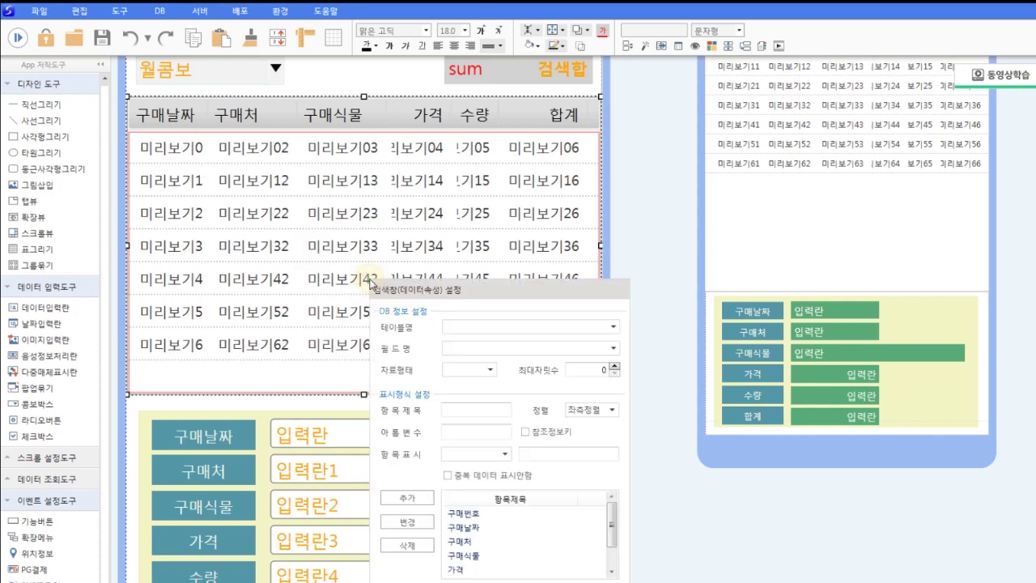
pyautogui.click(463, 527)
pyautogui.doubleClick(477, 409)
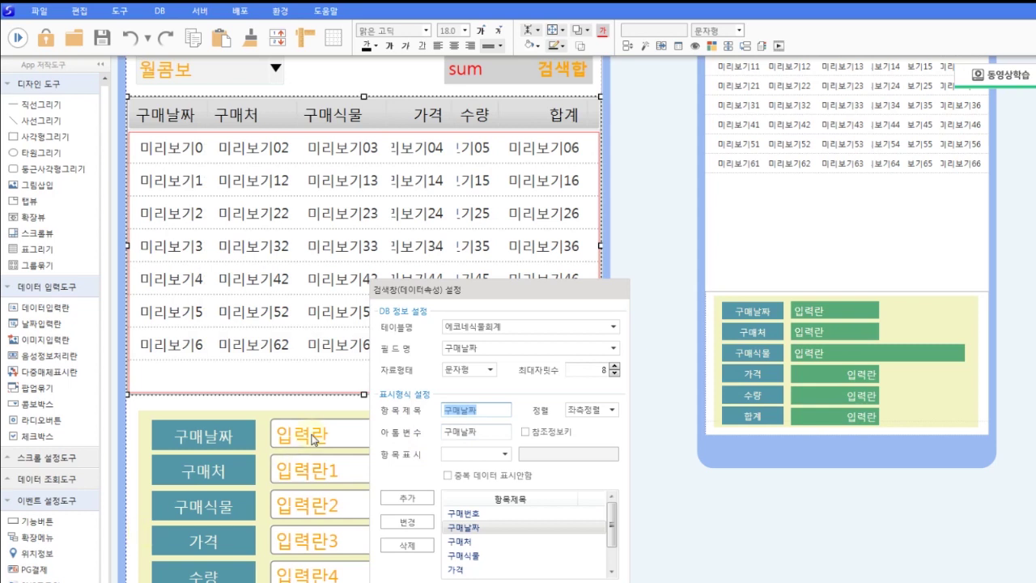
pyautogui.doubleClick(476, 433)
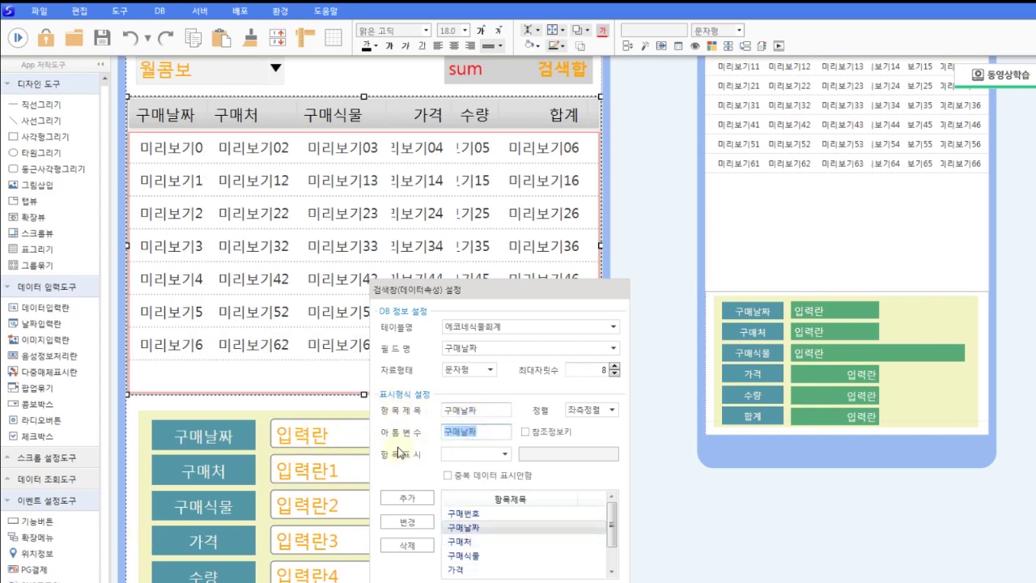
pyautogui.click(463, 556)
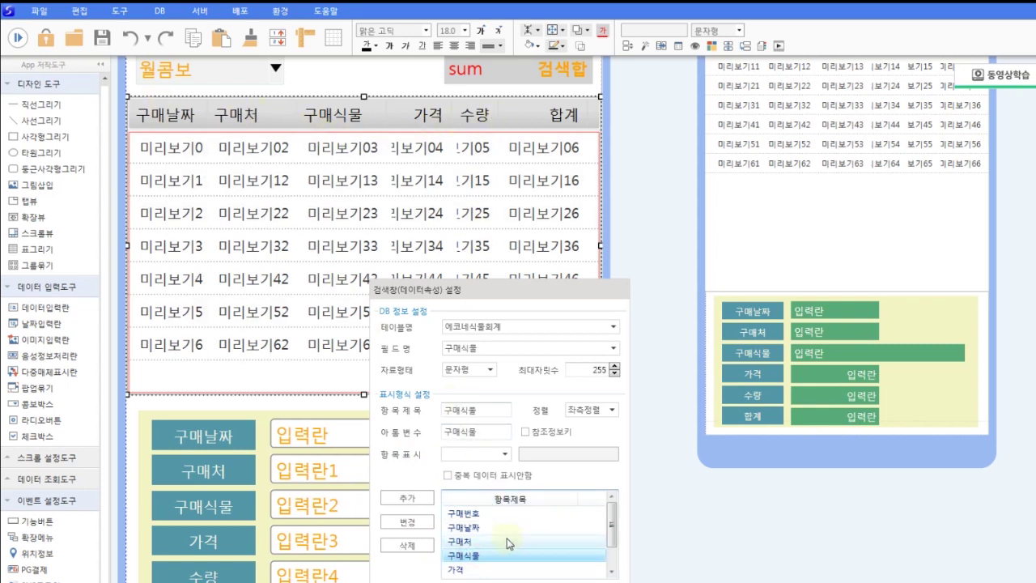
pyautogui.click(479, 528)
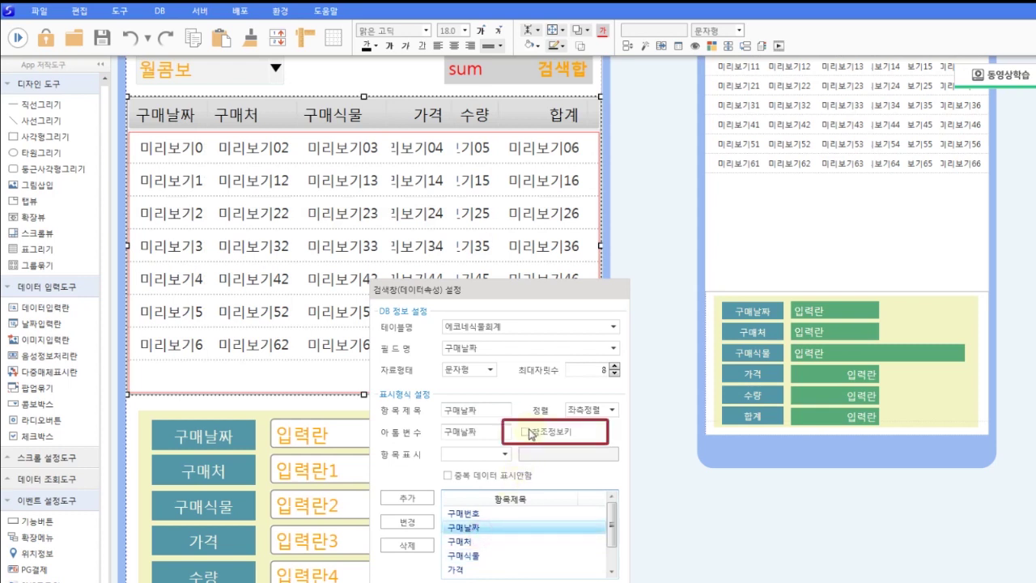
pyautogui.click(527, 433)
pyautogui.click(407, 522)
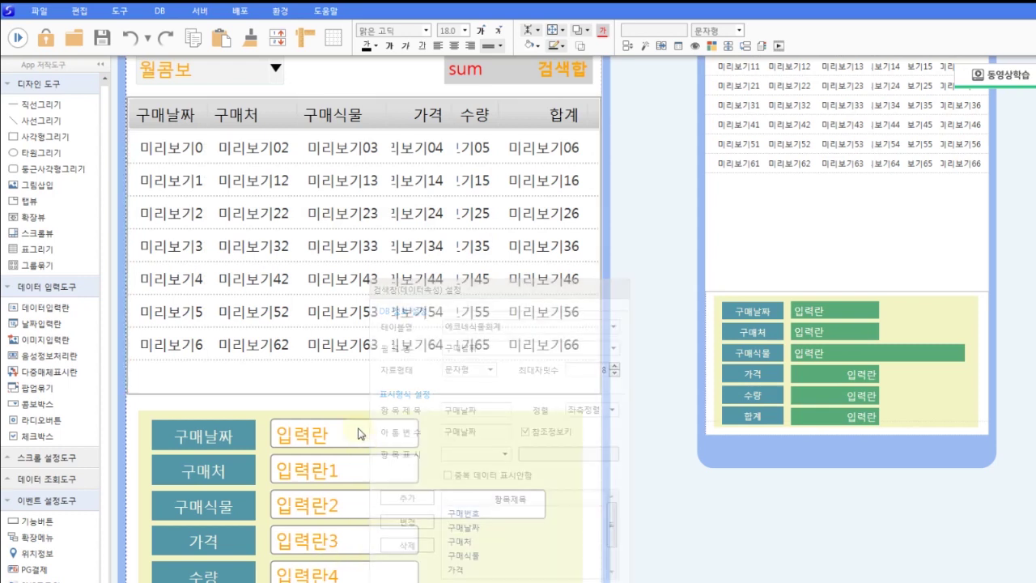
# Step: Rename the input field beside the 구매날짜 label as 구매날짜
pyautogui.click(333, 432)
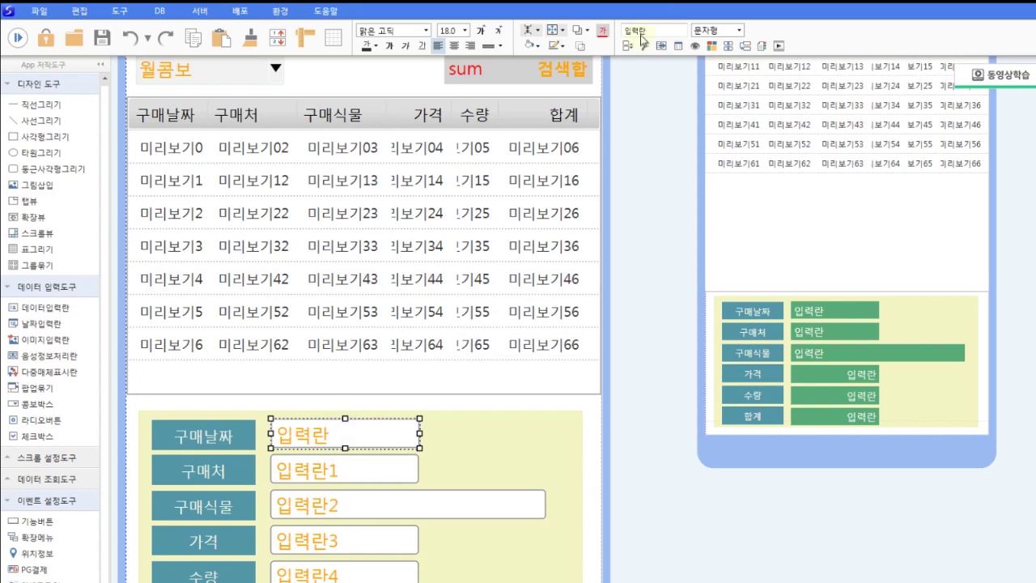
pyautogui.click(689, 45)
pyautogui.doubleClick(689, 44)
pyautogui.write('구매날짜')
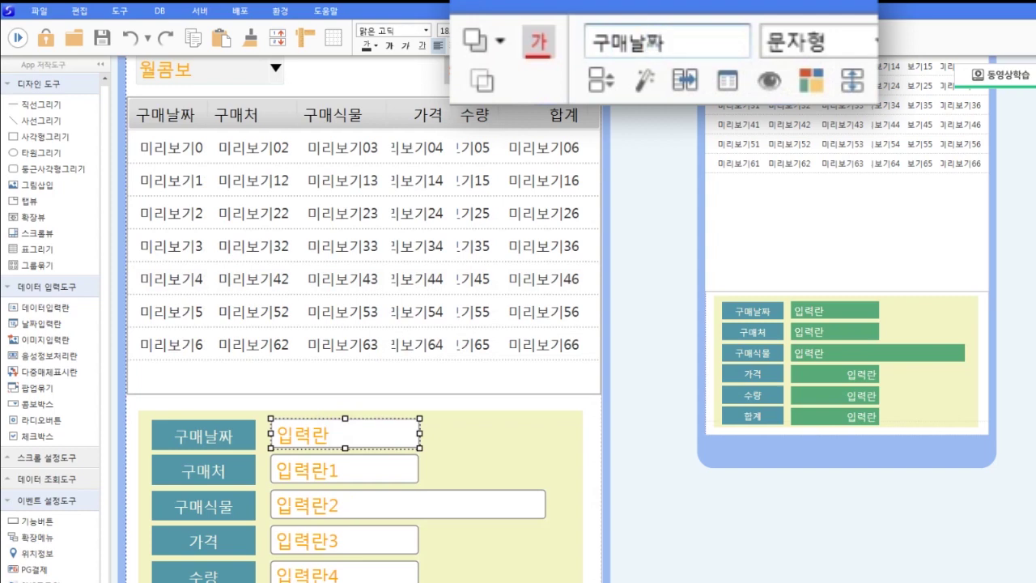
pyautogui.press('Return')
# Step: Run the app, select the second purchase row to check the 구매날짜 field, and stop the app
pyautogui.click(18, 37)
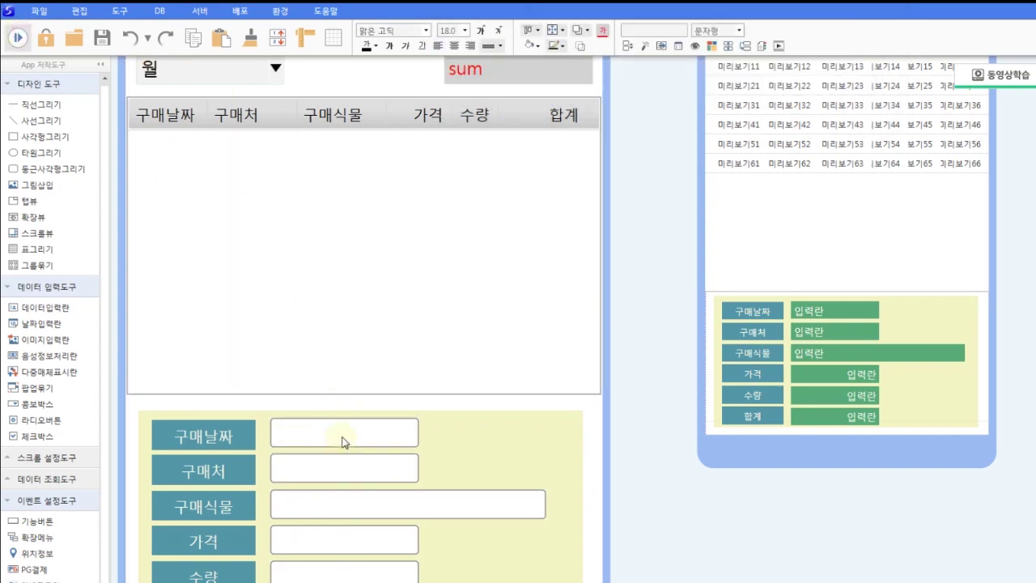
pyautogui.click(304, 193)
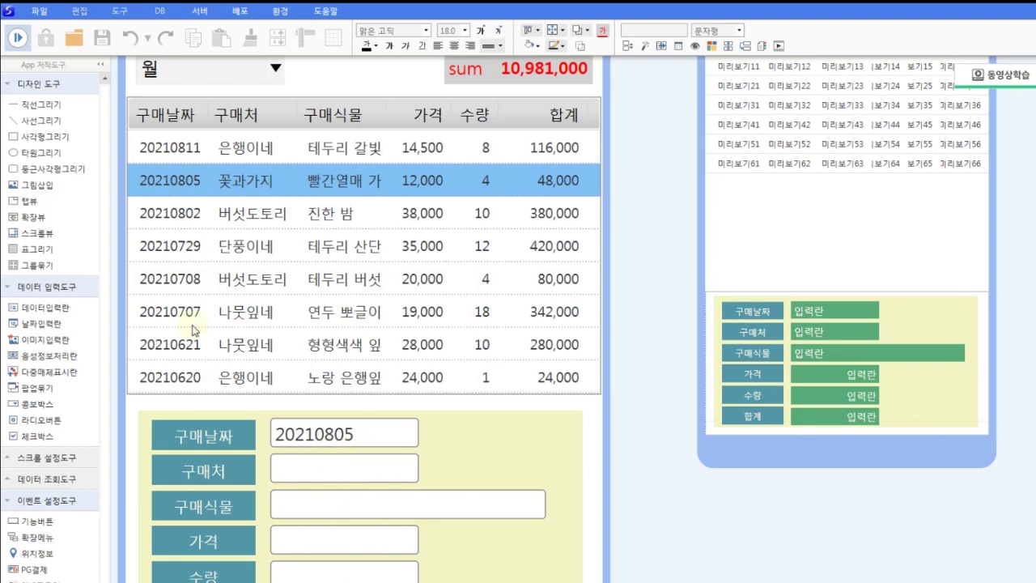
pyautogui.click(18, 37)
pyautogui.click(358, 407)
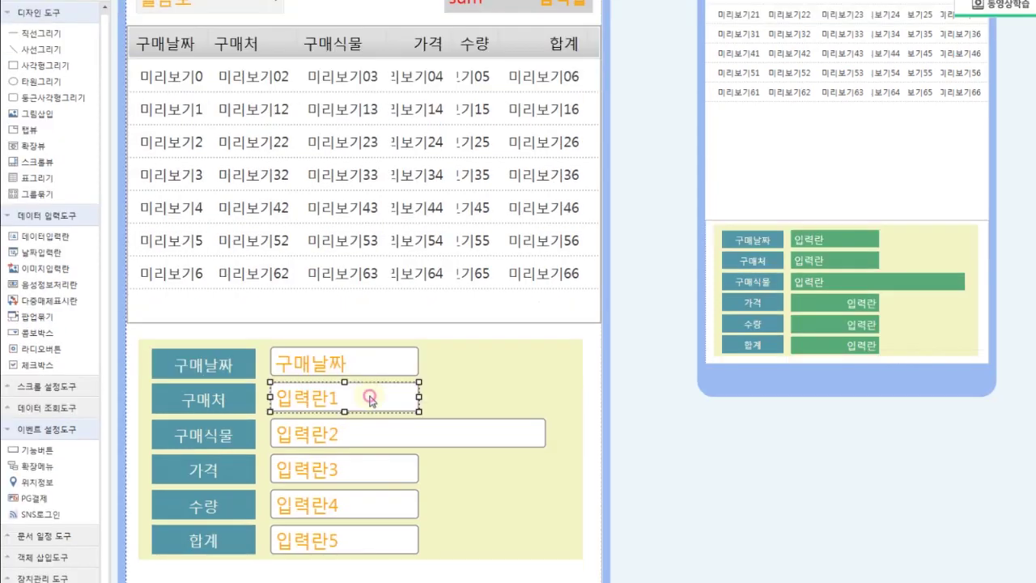
pyautogui.click(361, 429)
pyautogui.click(360, 476)
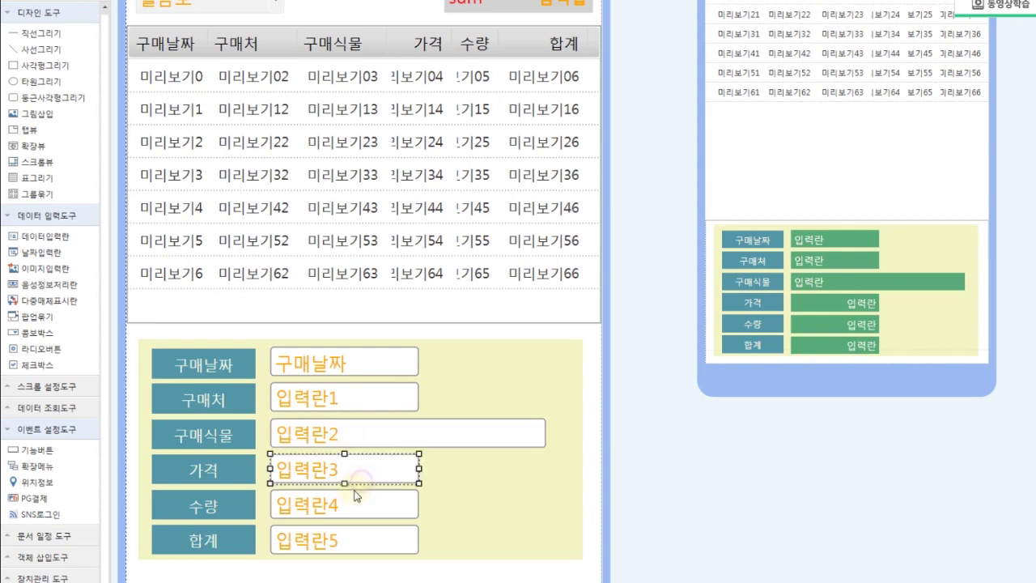
pyautogui.click(356, 501)
pyautogui.click(358, 541)
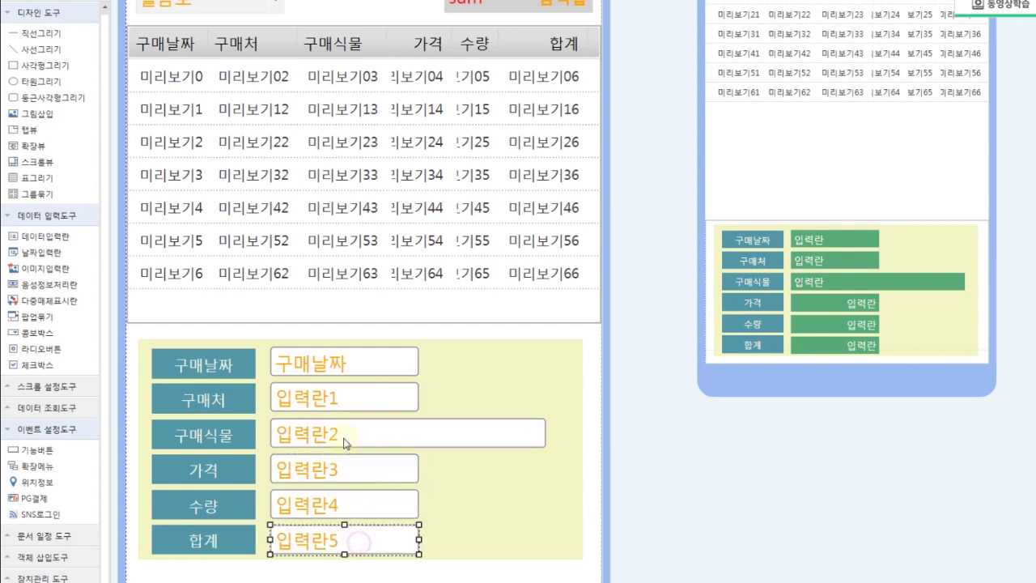
# Step: Rename the input fields beside the 구매처 and 구매식물 labels as 구매처 and 구매식물
pyautogui.click(386, 400)
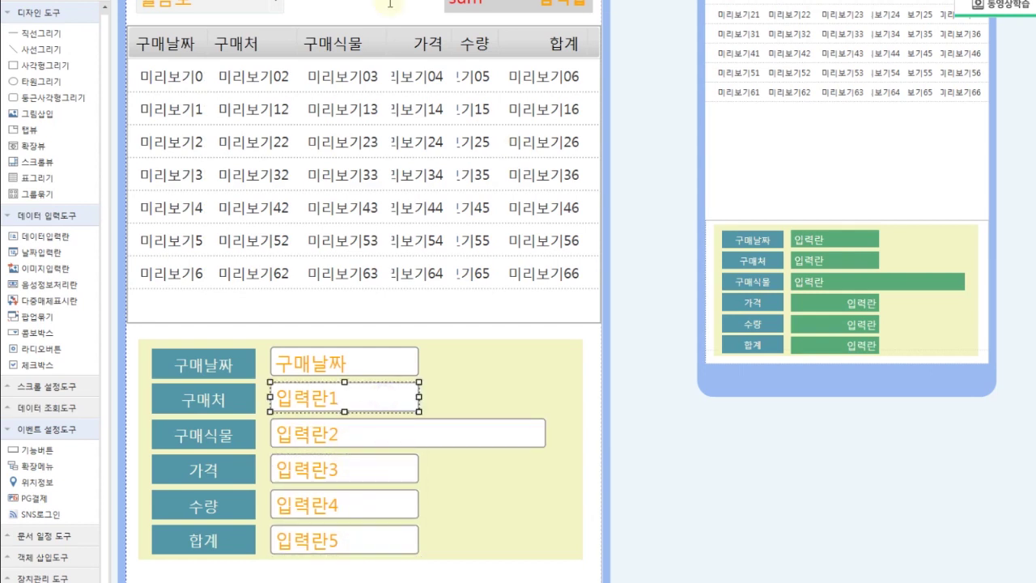
pyautogui.click(687, 41)
pyautogui.write('구매처')
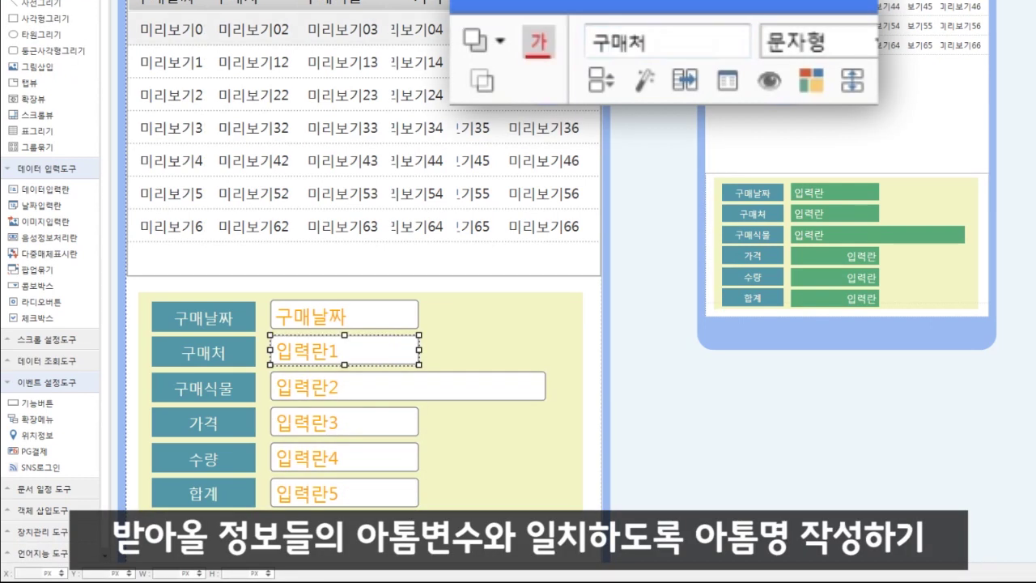
pyautogui.click(356, 433)
pyautogui.click(687, 41)
pyautogui.write('구매식물')
# Step: Name the three remaining input fields 가격, 수량 and 합계 to match the labels beside them
pyautogui.click(344, 469)
pyautogui.click(687, 42)
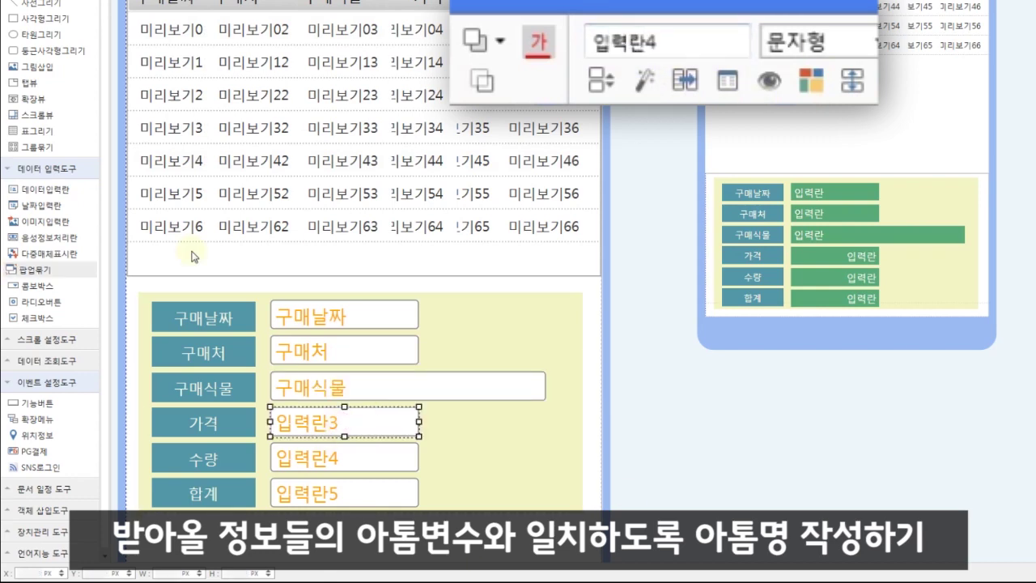
pyautogui.write('가격')
pyautogui.click(344, 458)
pyautogui.click(686, 41)
pyautogui.write('수량')
pyautogui.click(344, 493)
pyautogui.click(687, 41)
pyautogui.write('합계')
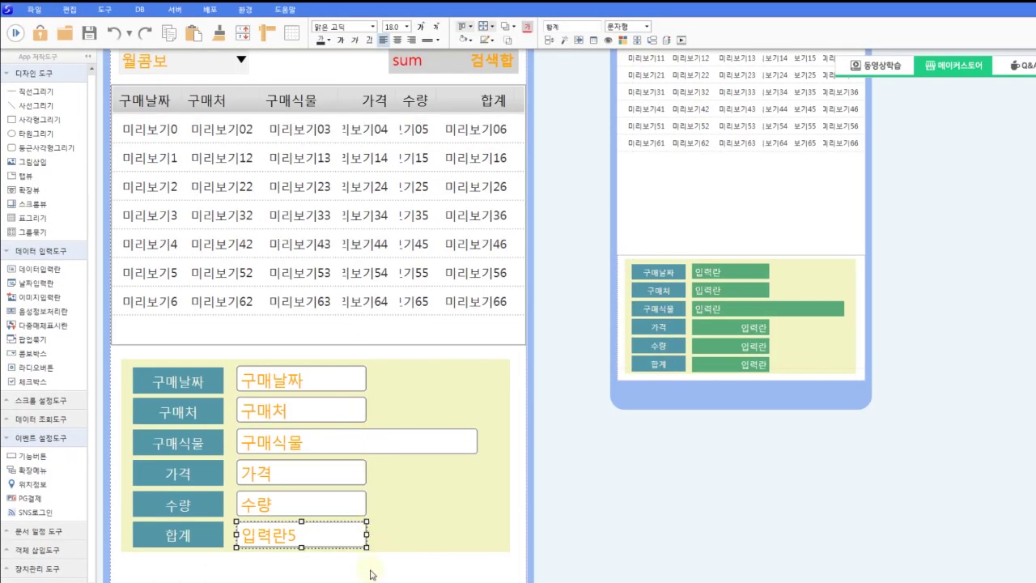
pyautogui.click(417, 533)
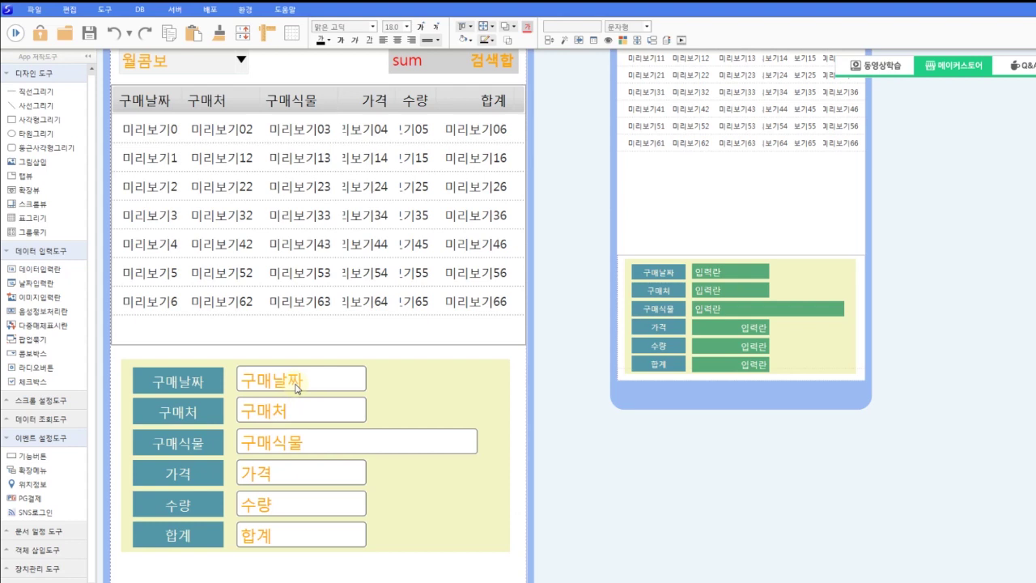
# Step: Run the app, select the 20210729 purchase row to check the renamed detail fields, and stop the app
pyautogui.click(15, 31)
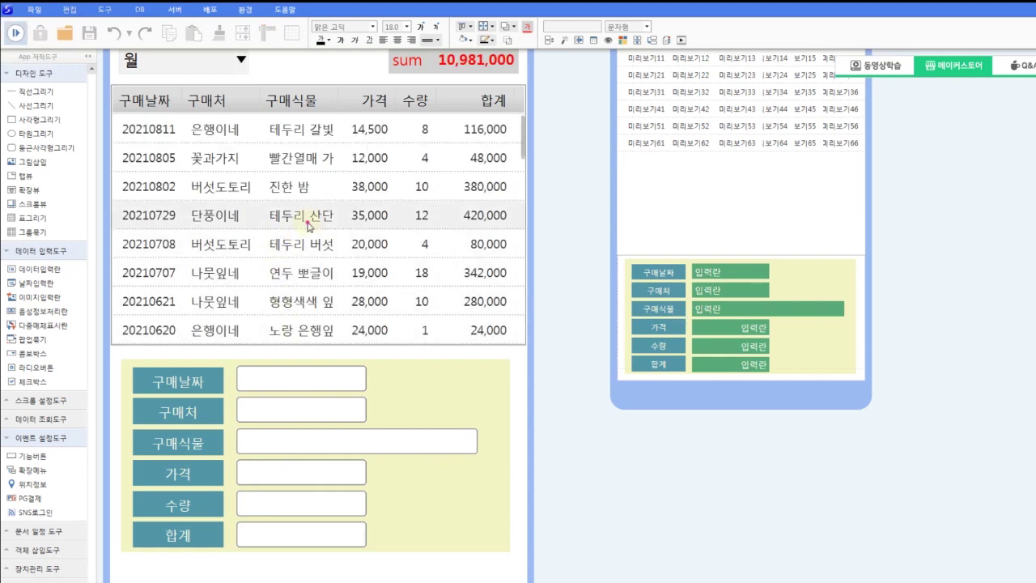
pyautogui.click(284, 213)
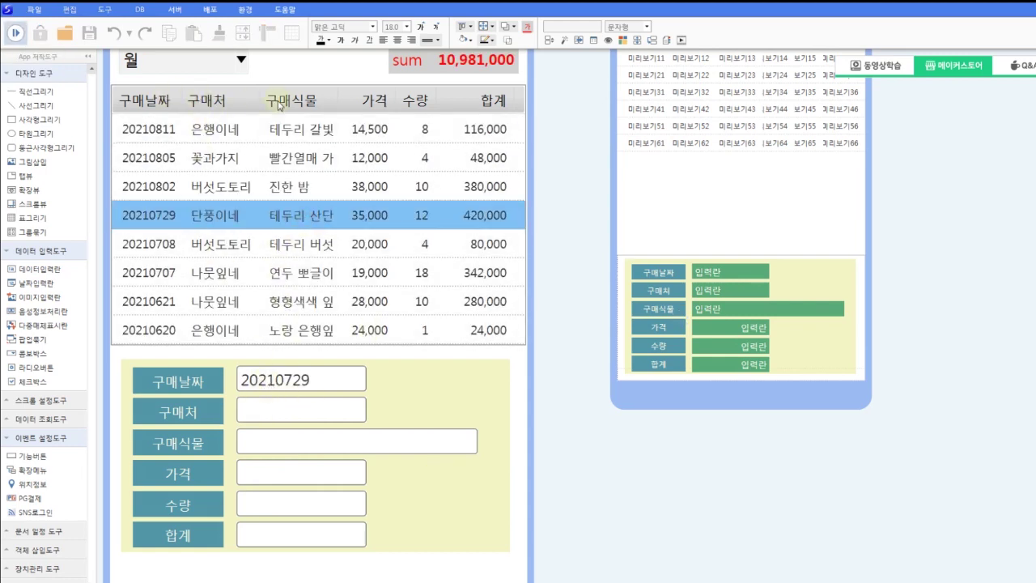
pyautogui.click(18, 38)
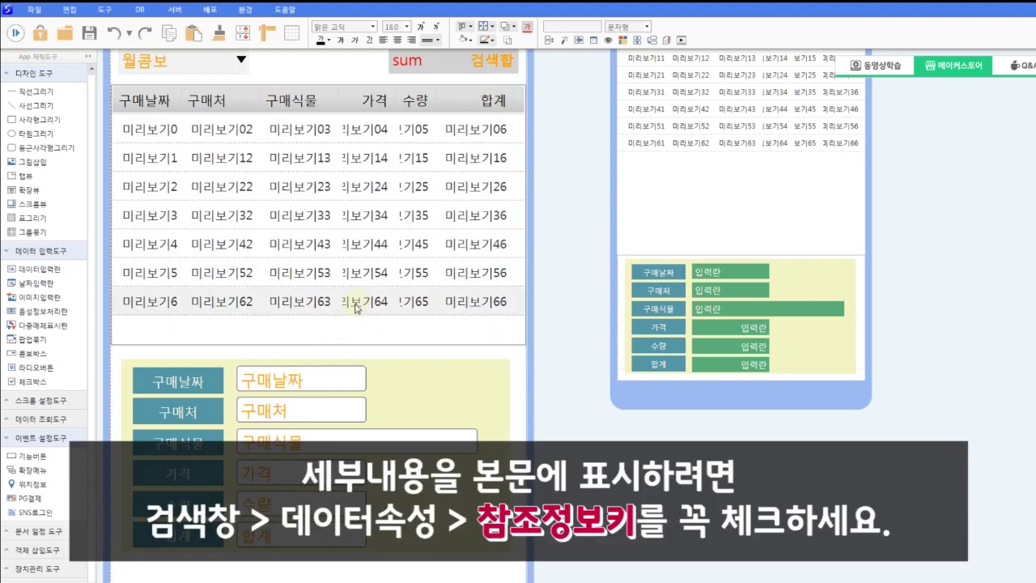
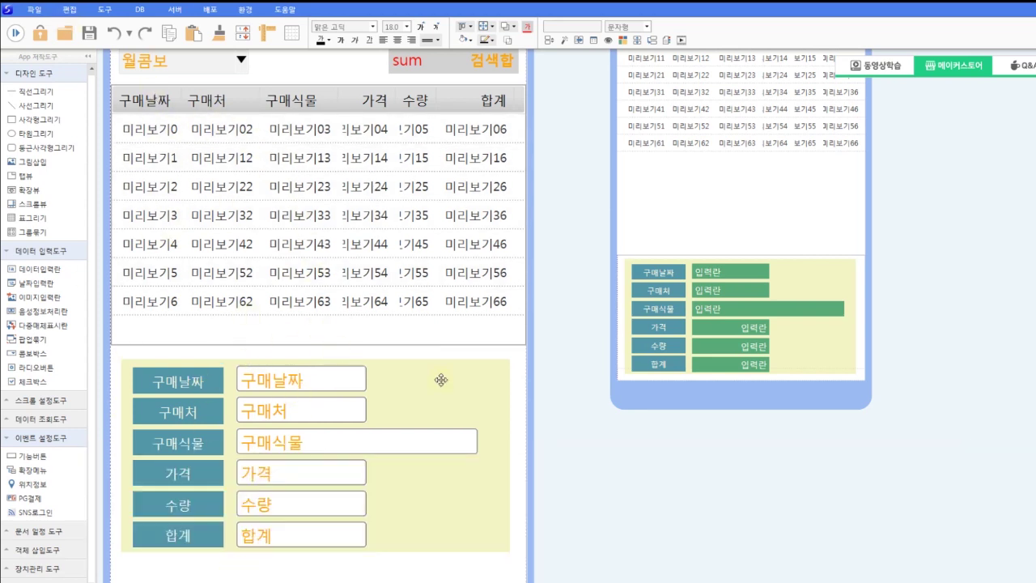
# Step: Open the purchase list's data properties, enable 참조정보키 for the 구매처 item and apply the change
pyautogui.click(317, 450)
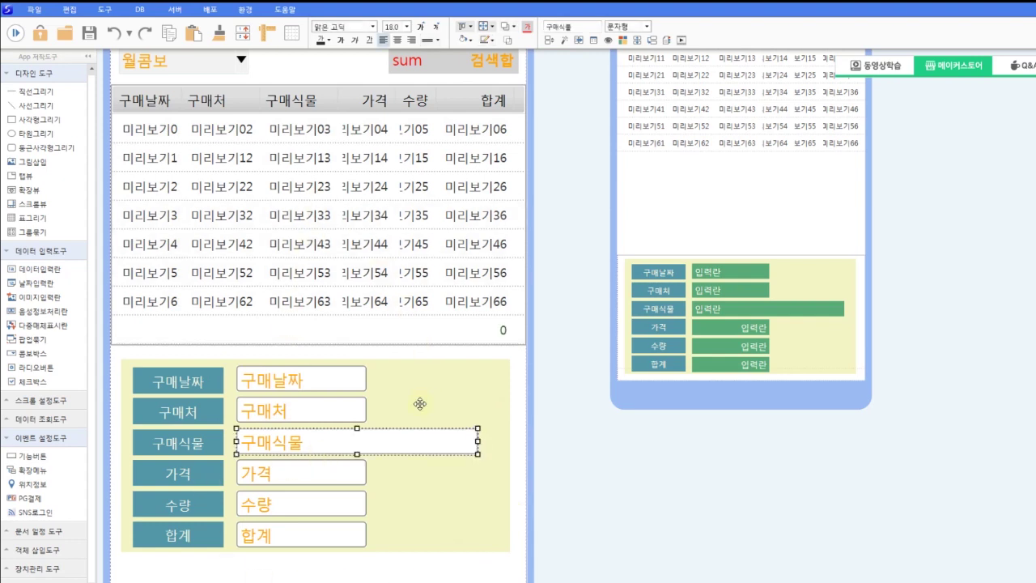
pyautogui.rightClick(376, 274)
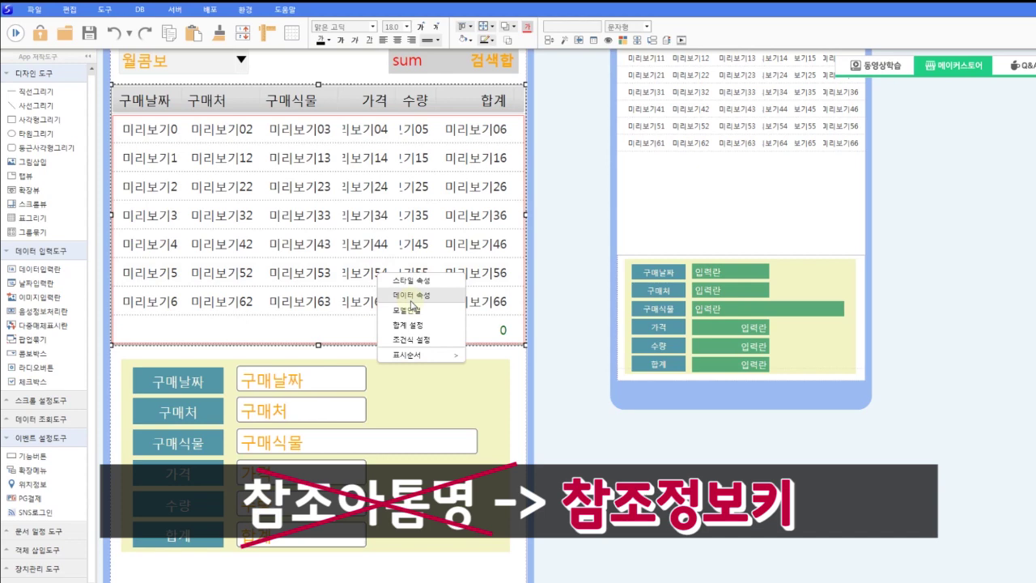
pyautogui.click(411, 297)
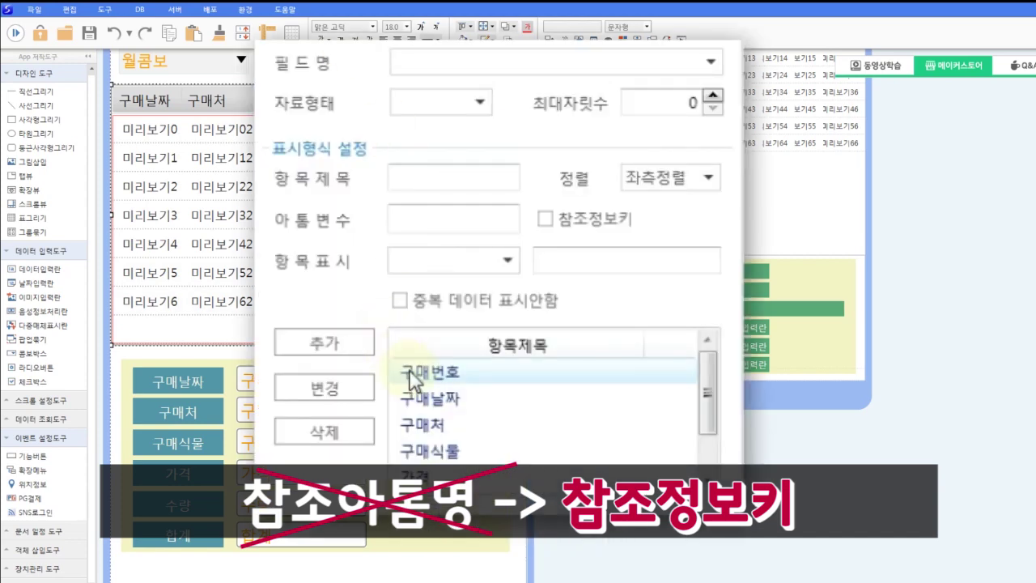
pyautogui.click(422, 398)
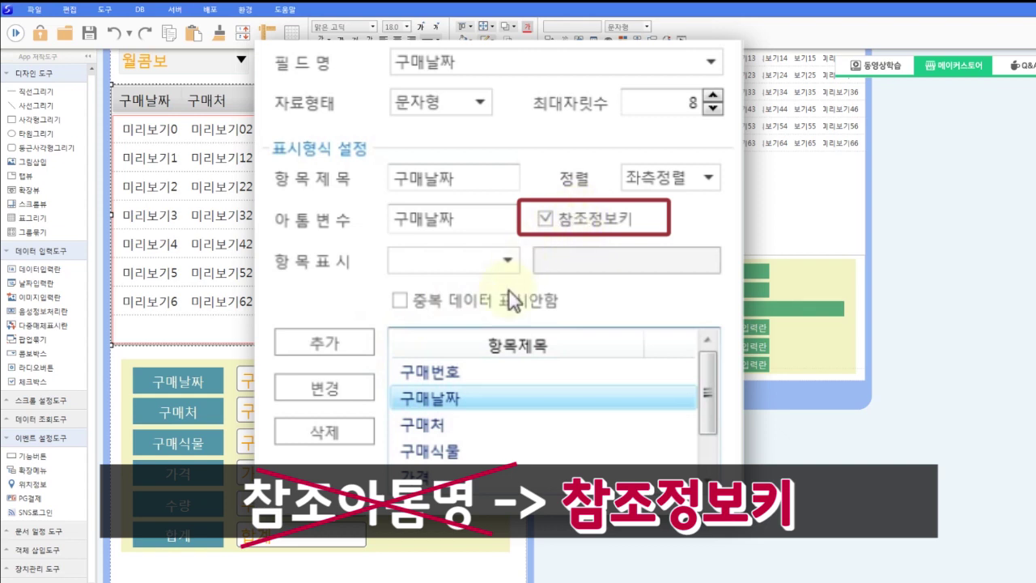
pyautogui.click(454, 426)
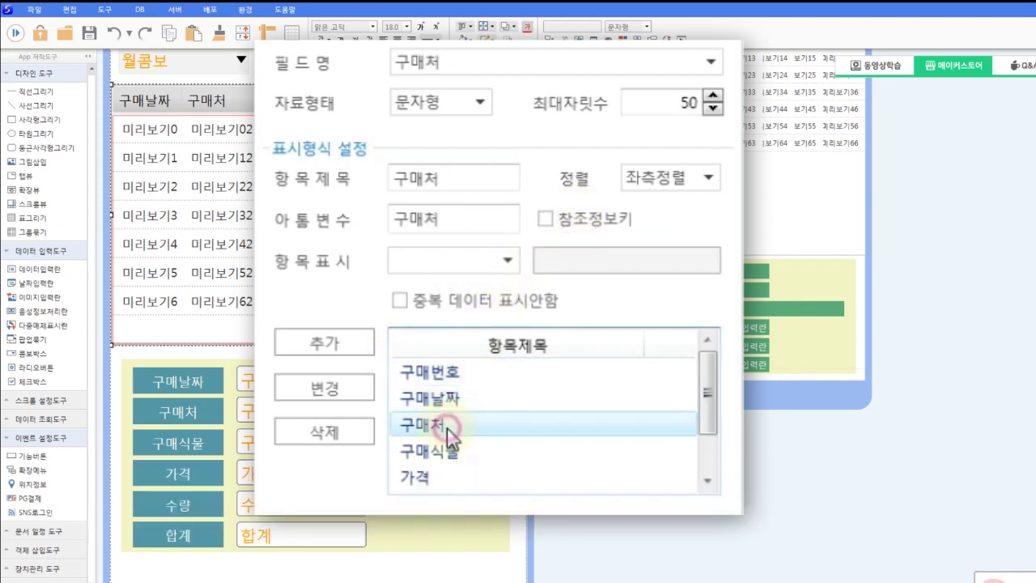
pyautogui.click(544, 218)
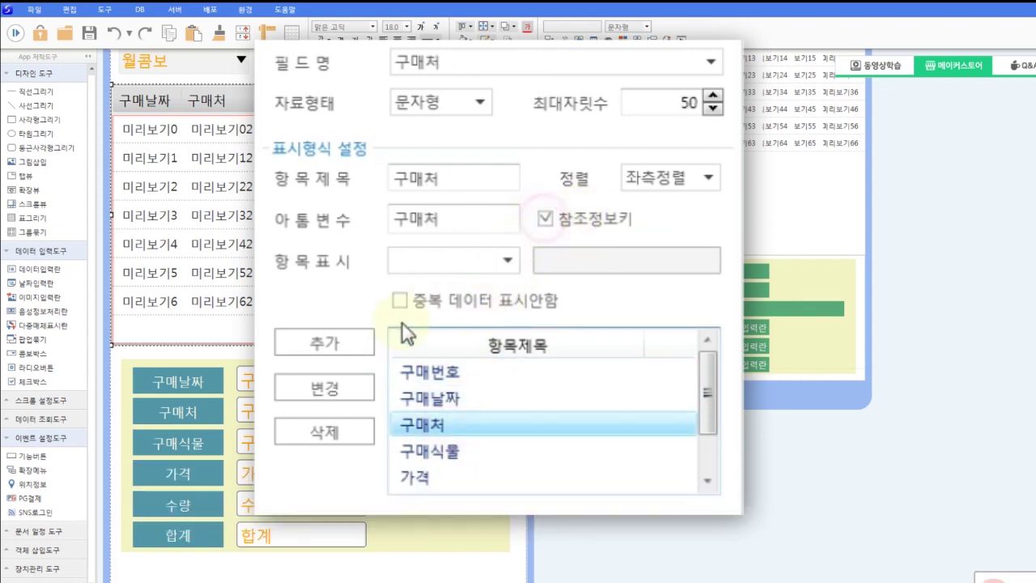
pyautogui.click(347, 384)
# Step: Enable 참조정보키 for the 구매식물 and 가격 items, applying the change to each
pyautogui.click(428, 453)
pyautogui.click(566, 223)
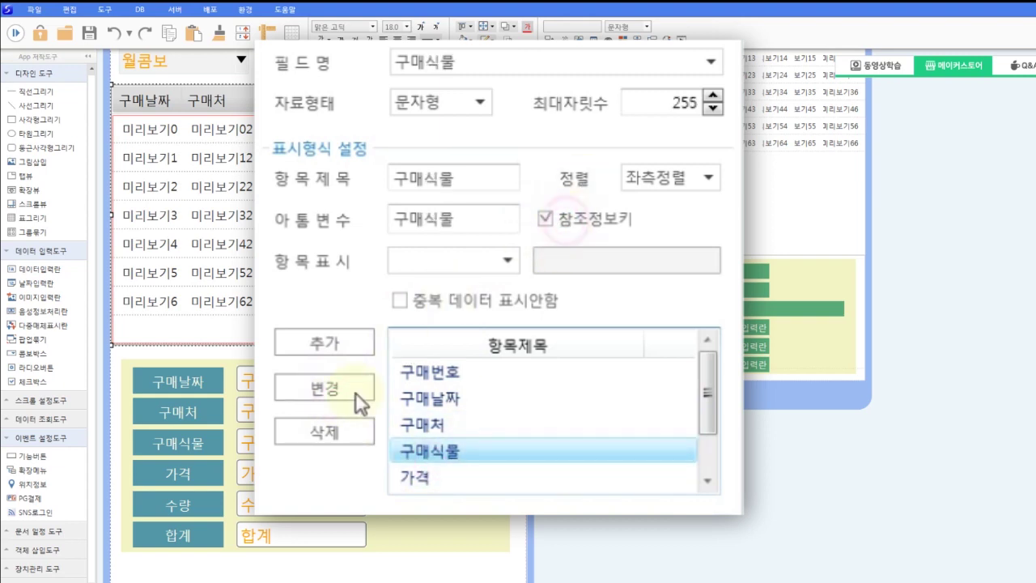
pyautogui.click(356, 390)
pyautogui.click(433, 478)
pyautogui.click(583, 225)
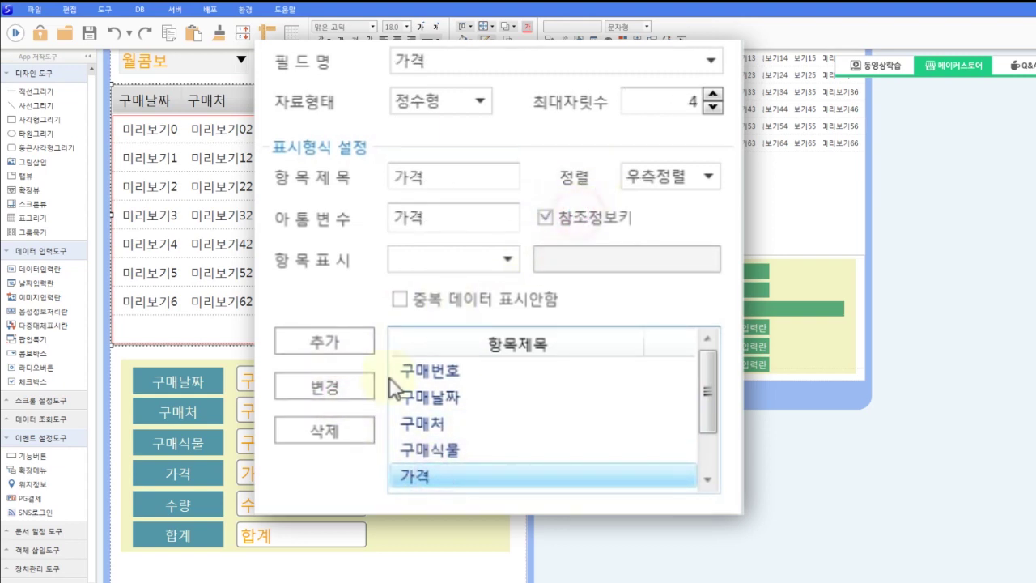
pyautogui.click(360, 387)
# Step: Enable 참조정보키 for the 수량 and 합계 items, apply each change and close the data properties
pyautogui.scroll(-1, 409, 421)
pyautogui.click(410, 460)
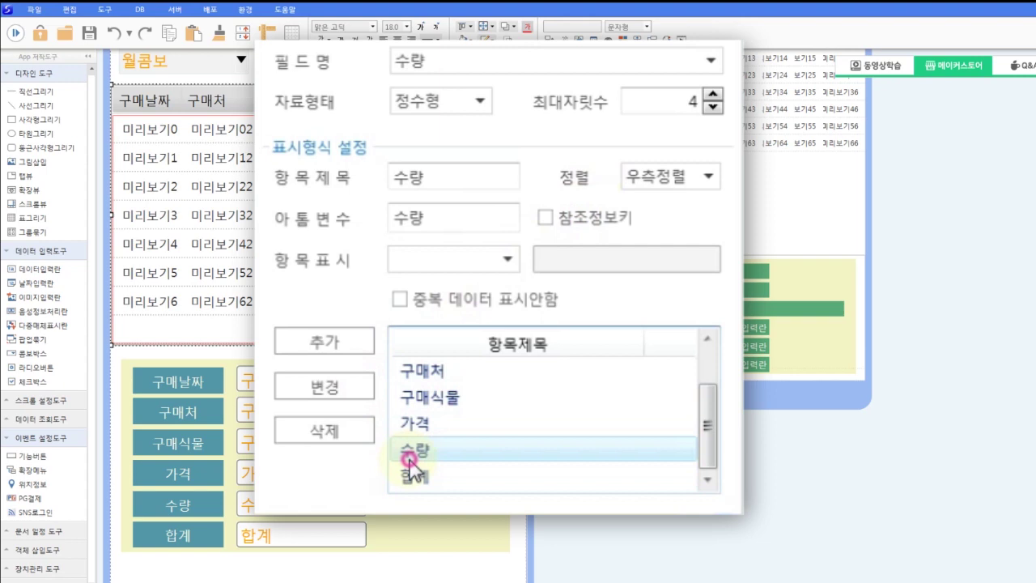
pyautogui.click(547, 218)
pyautogui.click(358, 387)
pyautogui.click(411, 476)
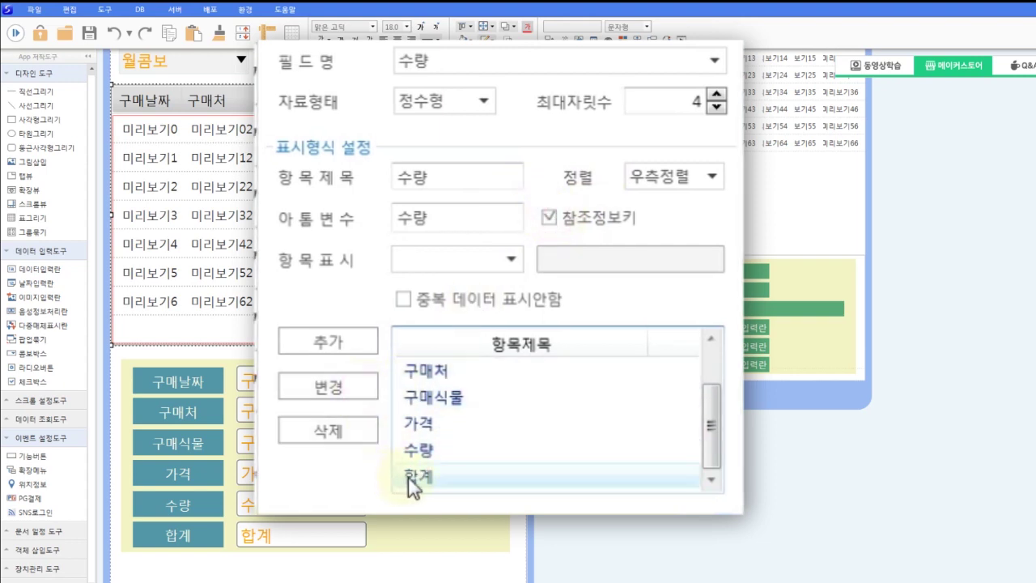
pyautogui.click(578, 221)
pyautogui.click(329, 387)
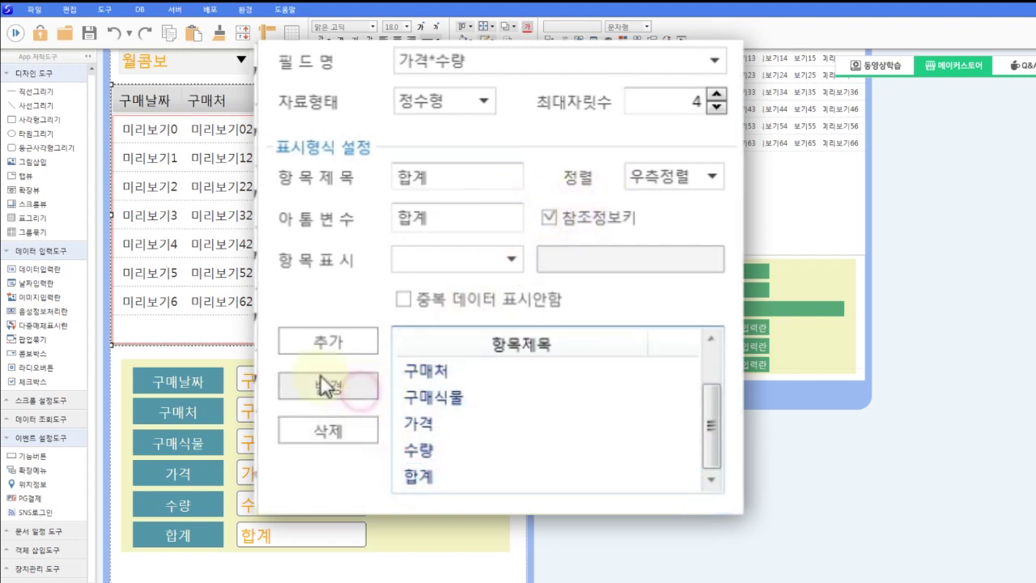
pyautogui.click(447, 567)
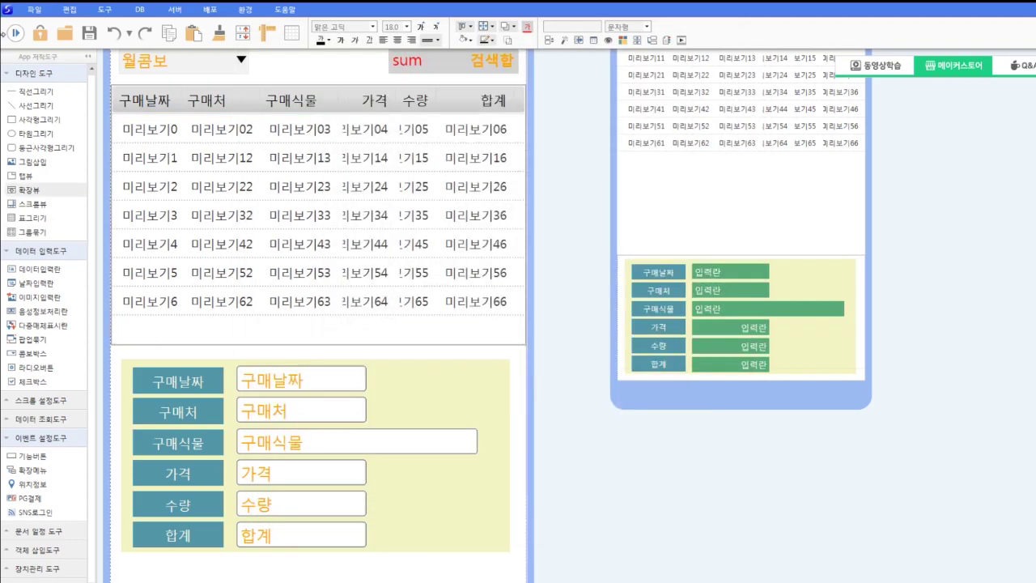
# Step: Run the app, select the 20210708 purchase row to check all six detail fields, and stop the app
pyautogui.click(15, 33)
pyautogui.click(331, 246)
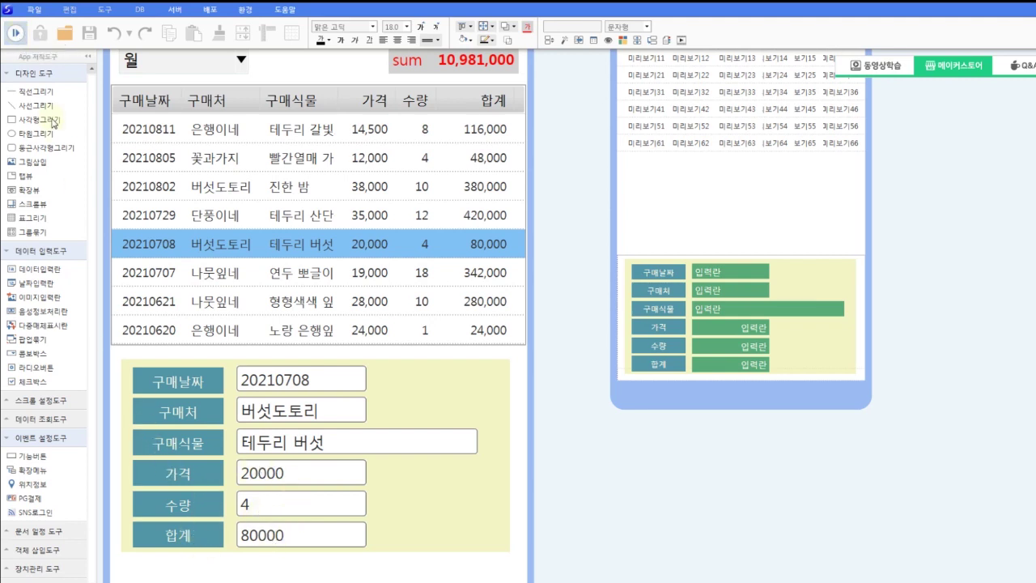
pyautogui.click(18, 34)
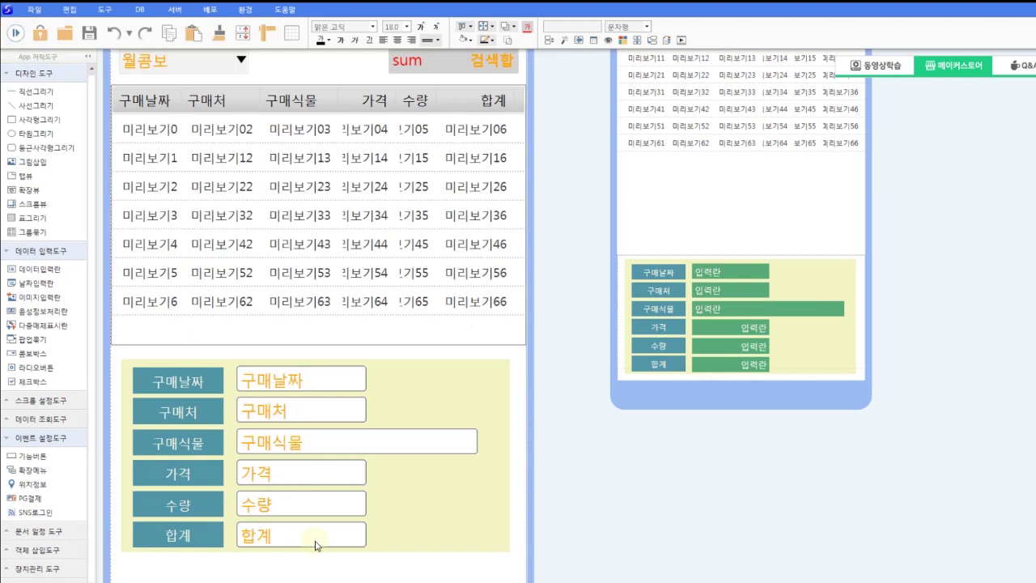
# Step: Set the data type of the 가격, 수량 and 합계 input fields to 정수형
pyautogui.click(351, 475)
pyautogui.click(615, 27)
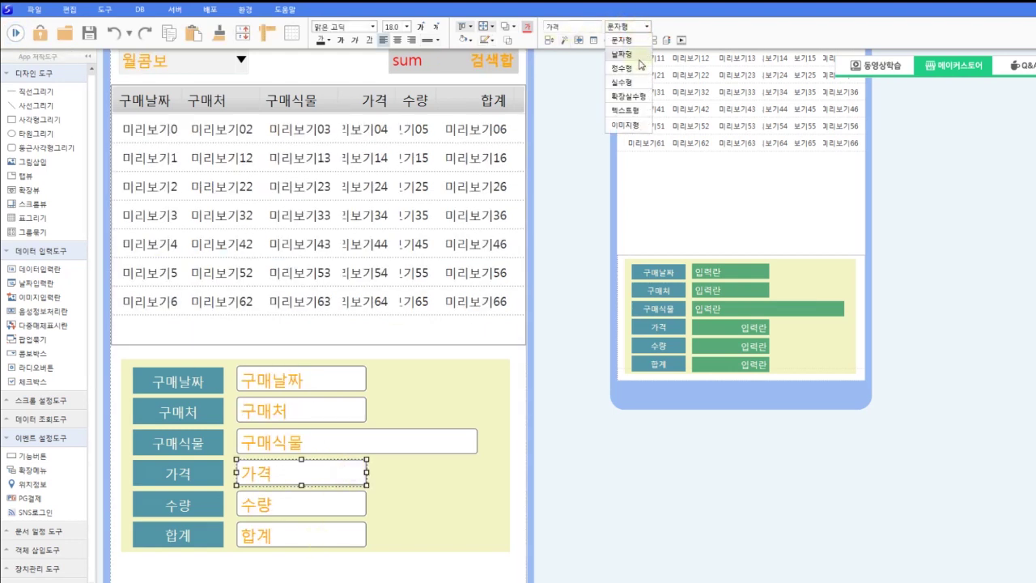
pyautogui.click(625, 56)
pyautogui.click(356, 503)
pyautogui.click(615, 27)
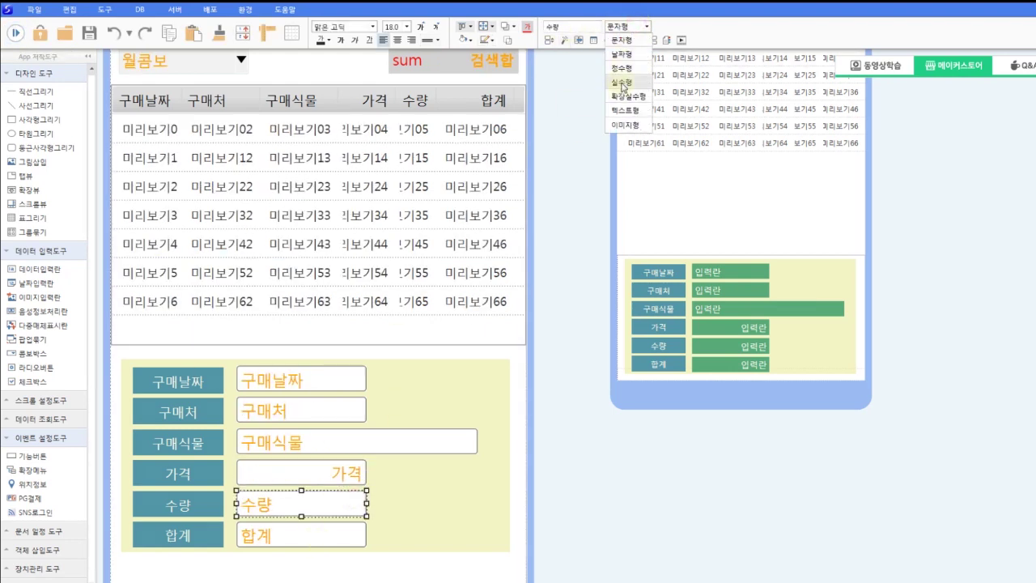
pyautogui.click(625, 58)
pyautogui.click(305, 532)
pyautogui.click(615, 27)
pyautogui.click(625, 56)
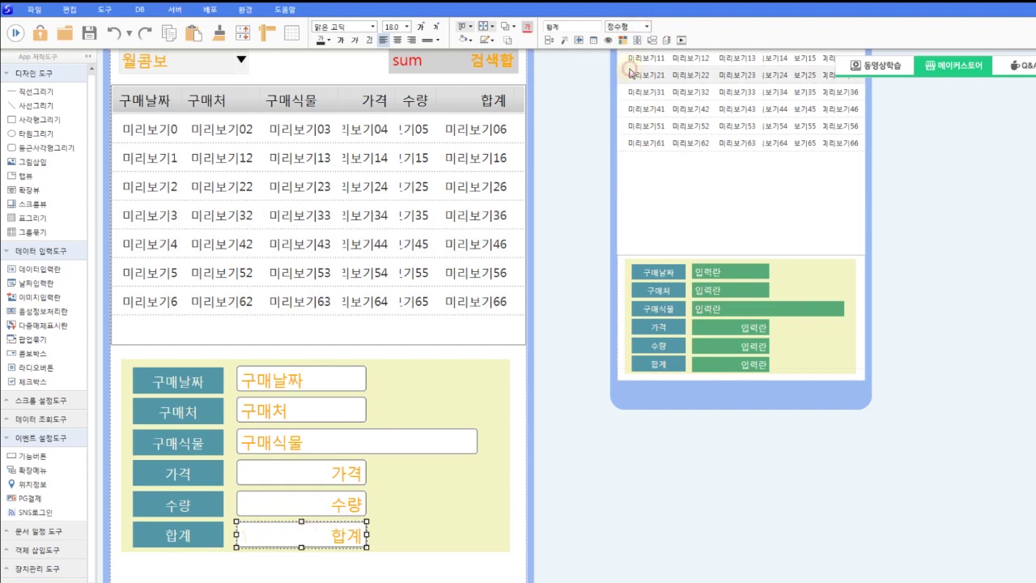
pyautogui.click(416, 573)
# Step: Run the app and select the fifth purchase row to check how the detail fields display its numbers
pyautogui.click(16, 33)
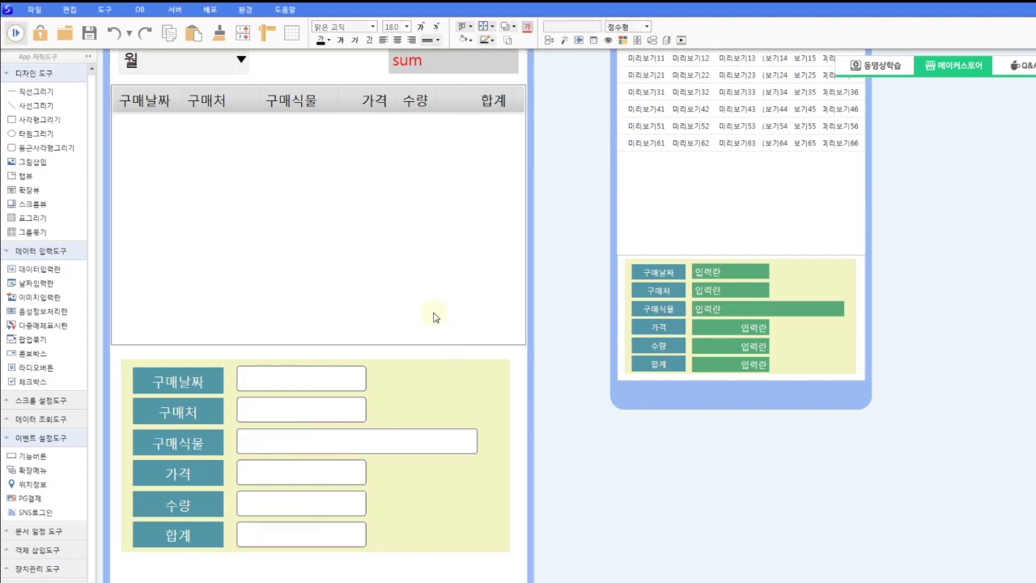
pyautogui.click(396, 244)
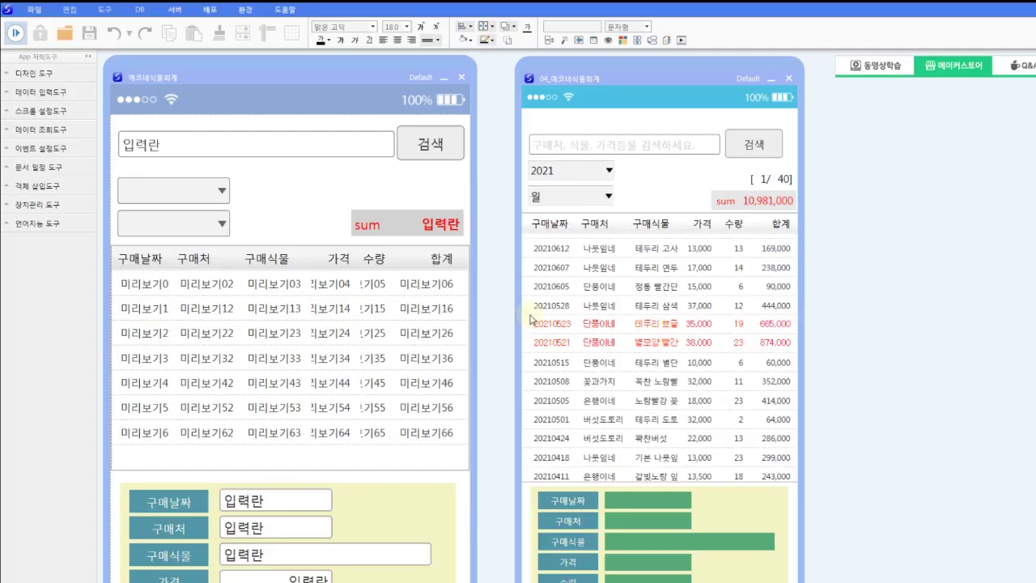
# Step: Examine the finished sample app's purchase list for rows shown in red and compare their totals with the other rows
pyautogui.scroll(-1, 656, 287)
pyautogui.scroll(1, 641, 310)
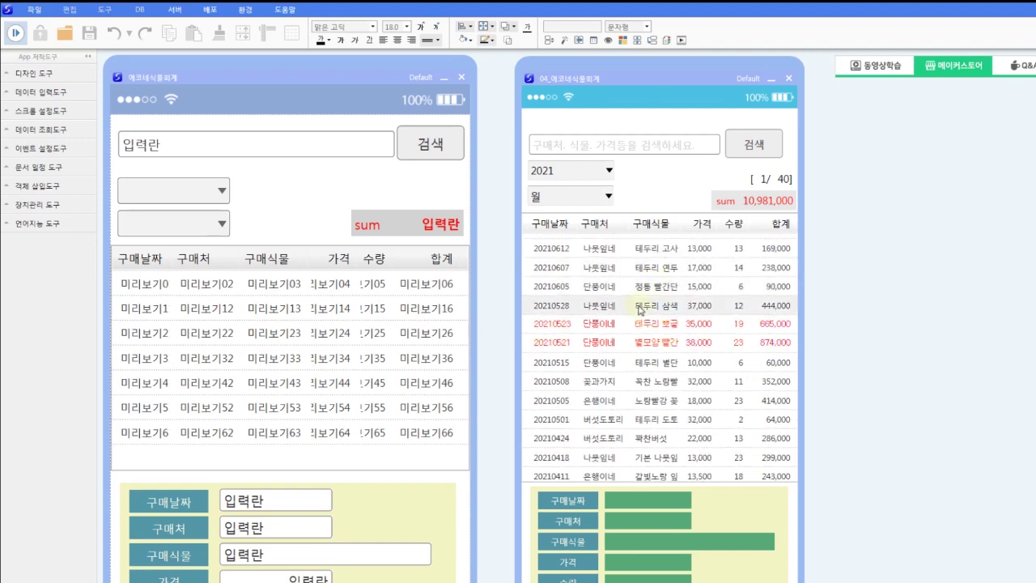
pyautogui.scroll(-5, 647, 348)
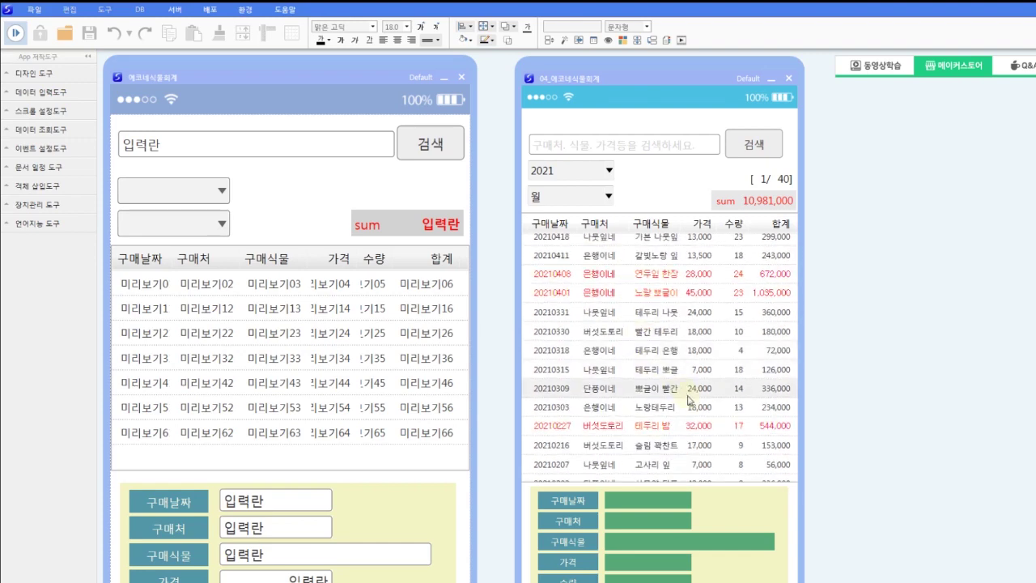
pyautogui.scroll(9, 721, 417)
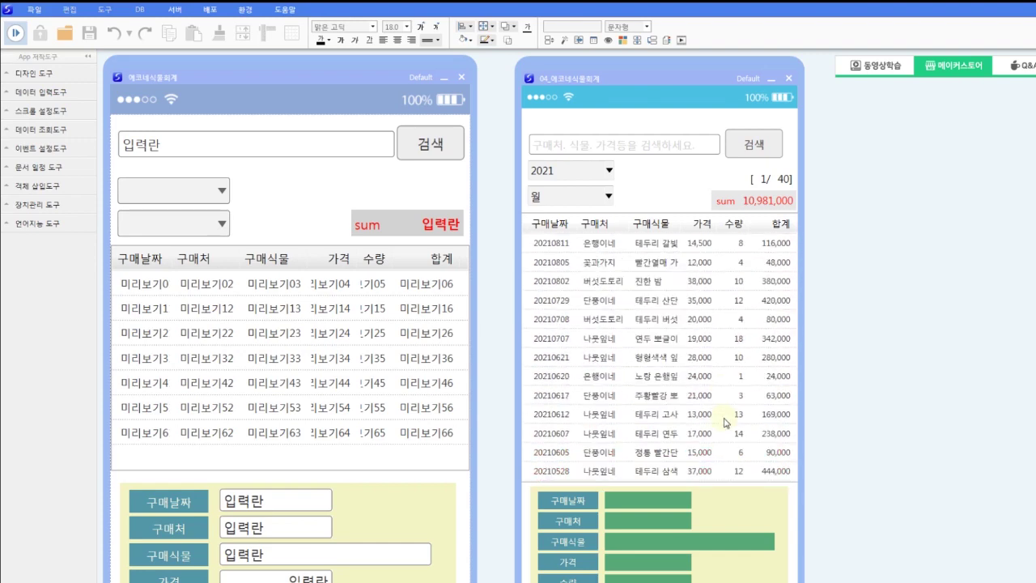
pyautogui.scroll(-3, 724, 421)
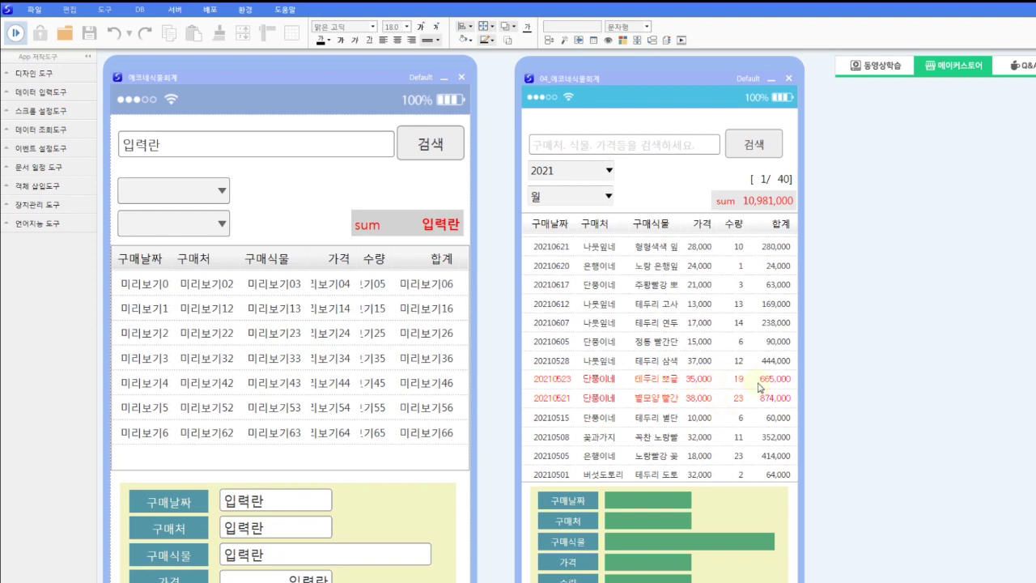
# Step: Look through the sample's older purchases back to January 2021 for more red rows, and return to the newest ones
pyautogui.scroll(-4, 775, 393)
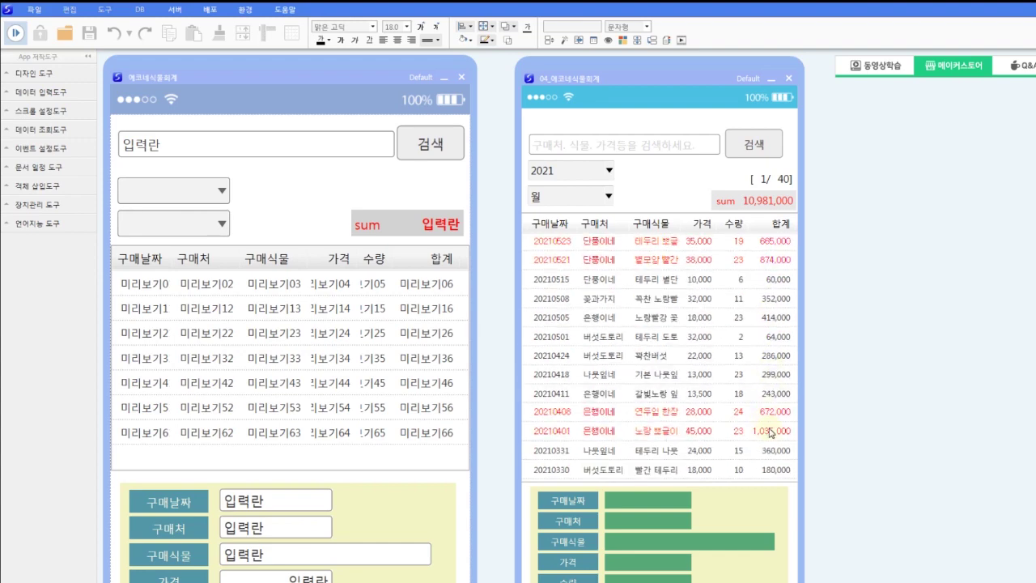
pyautogui.scroll(-5, 767, 427)
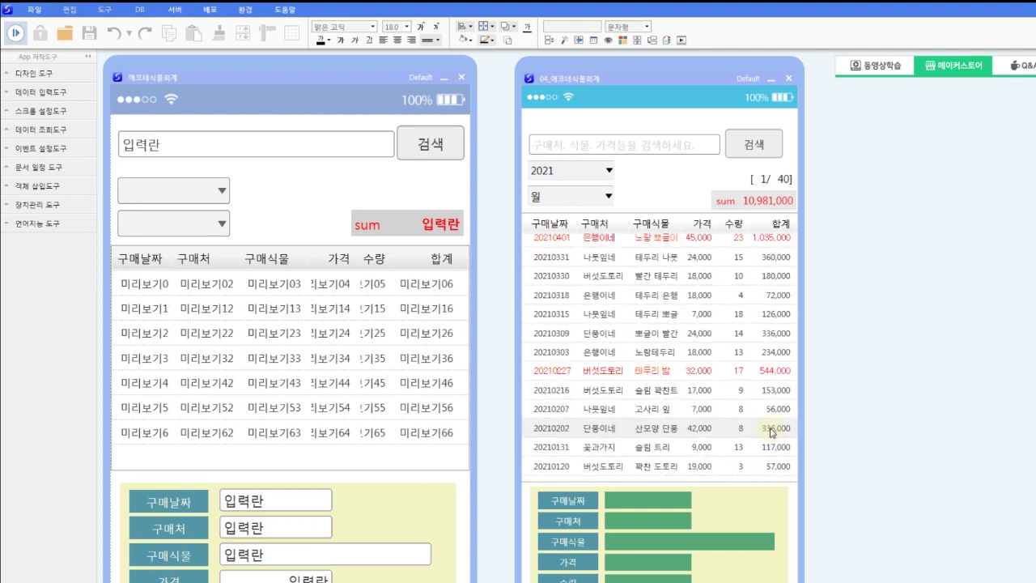
pyautogui.scroll(10, 771, 432)
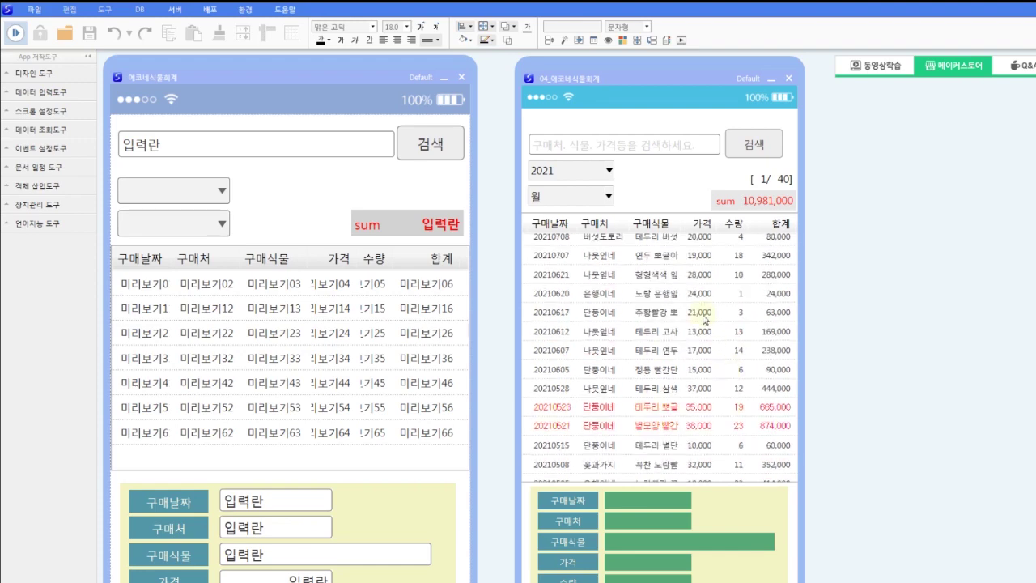
pyautogui.scroll(2, 692, 339)
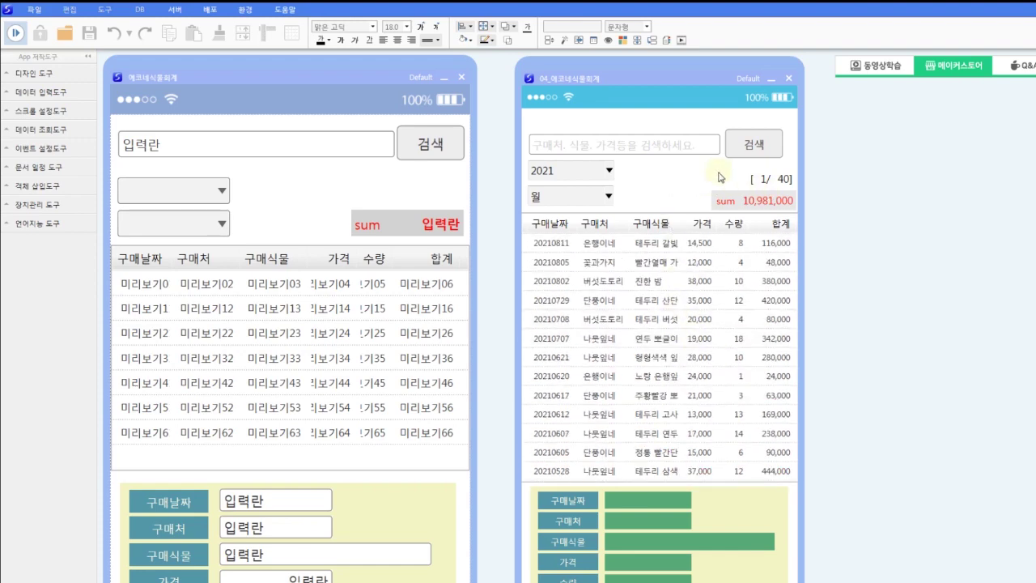
# Step: Stop the app, open the condition settings of the purchase list and enter the condition 합계>=500000
pyautogui.click(290, 213)
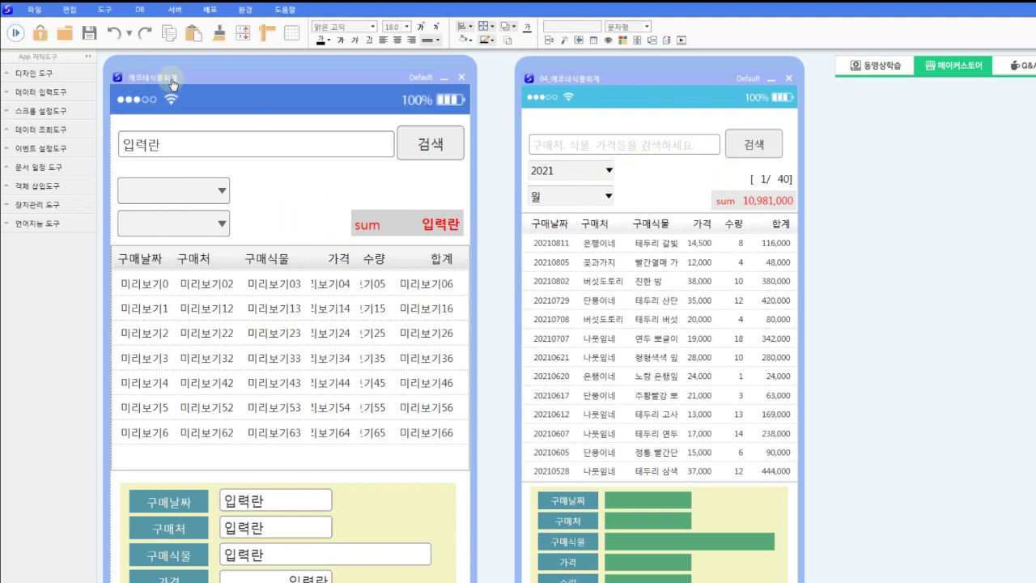
pyautogui.click(773, 79)
pyautogui.rightClick(278, 343)
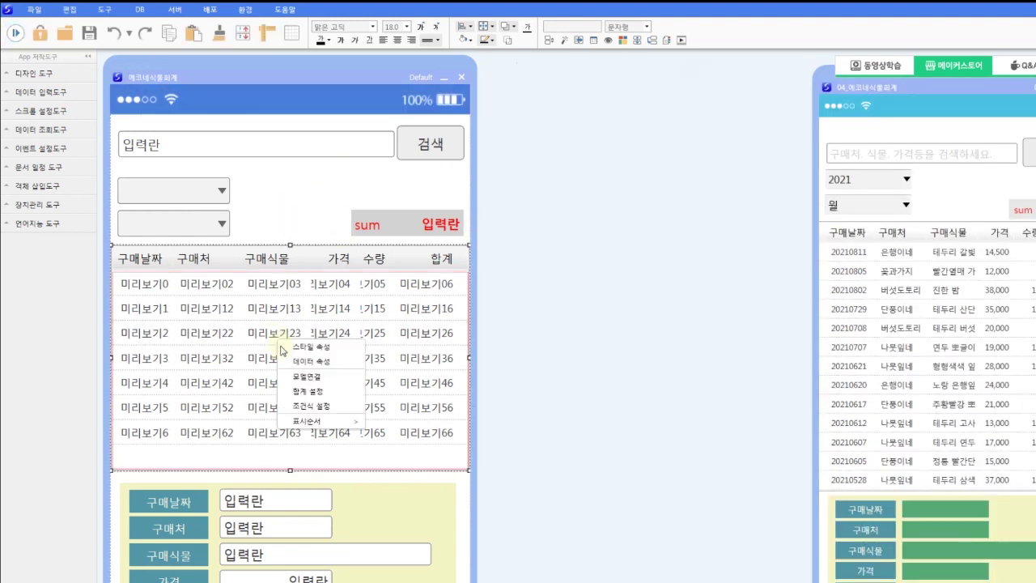
pyautogui.click(315, 409)
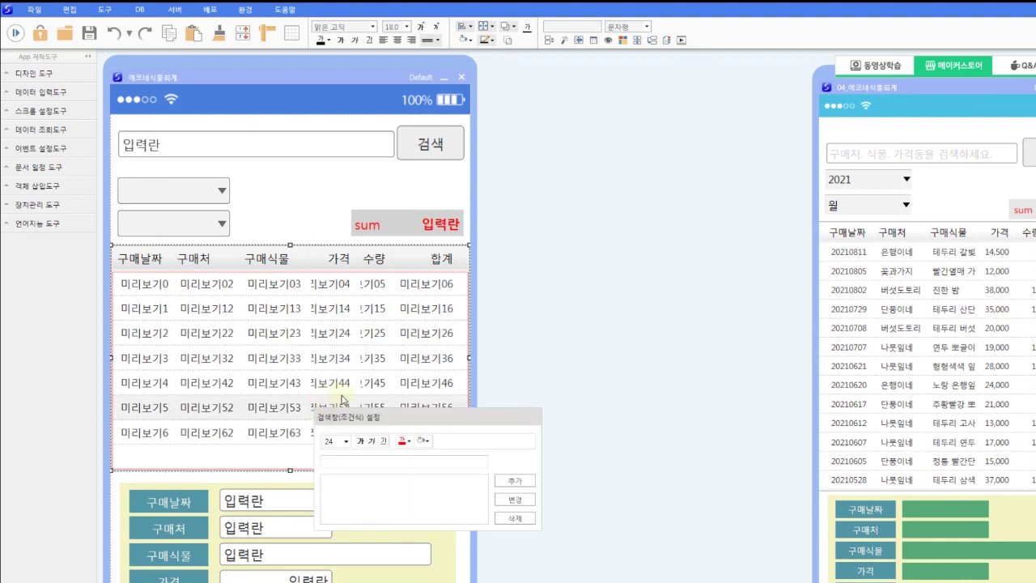
pyautogui.moveTo(370, 420); pyautogui.dragTo(317, 295)
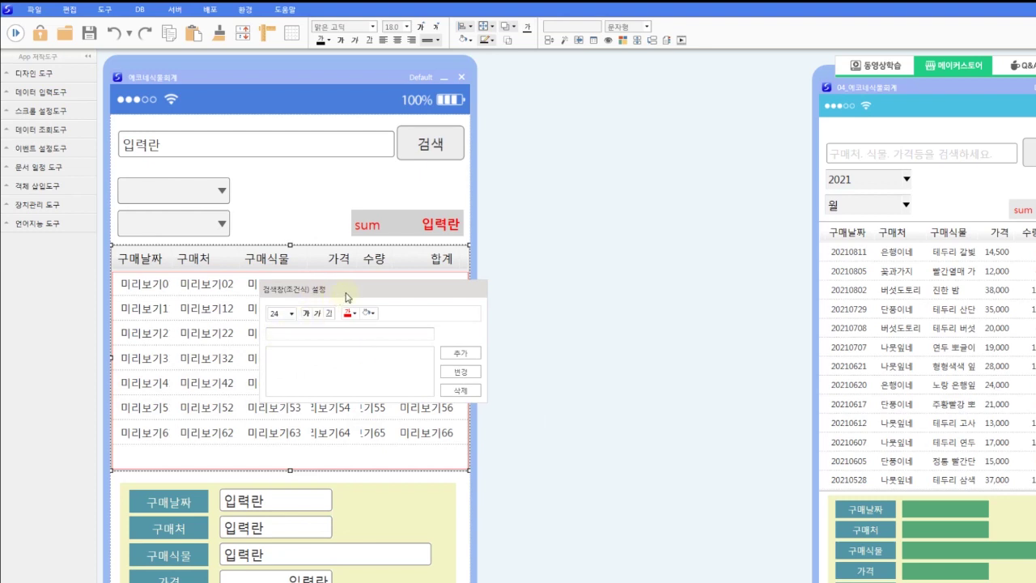
pyautogui.moveTo(344, 292); pyautogui.dragTo(305, 349)
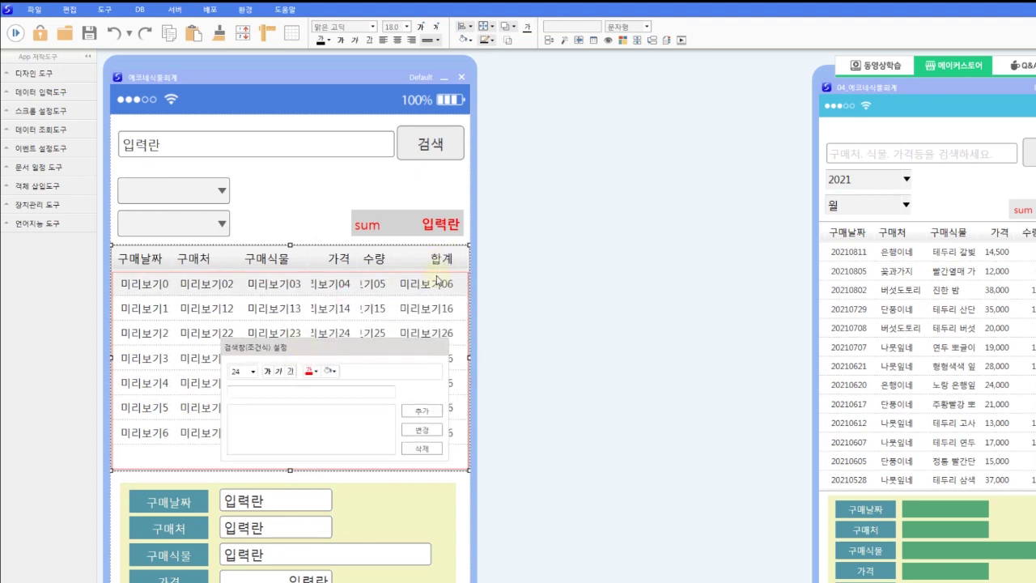
pyautogui.click(325, 391)
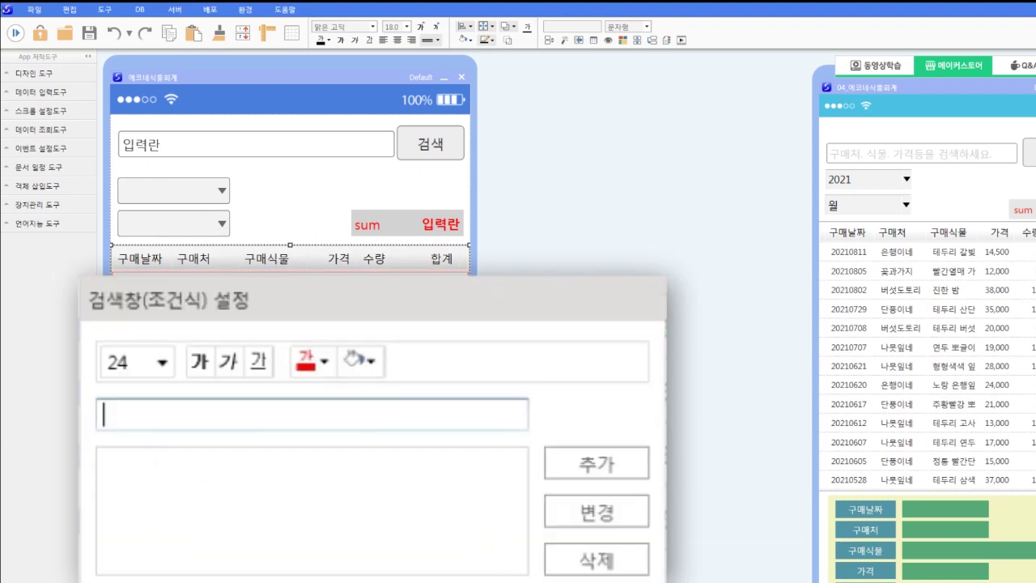
pyautogui.write('합계')
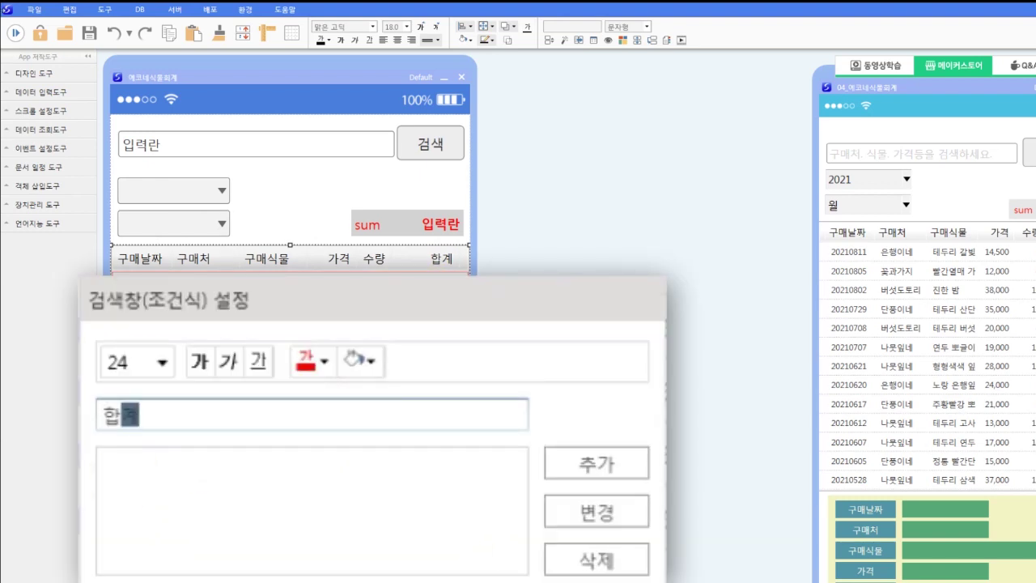
pyautogui.write('>=')
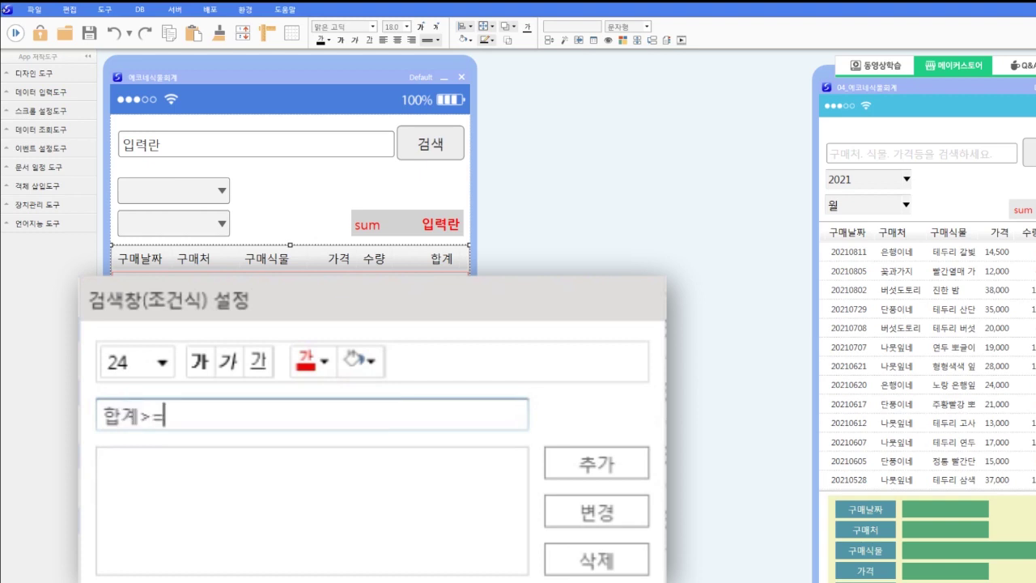
pyautogui.write('500000')
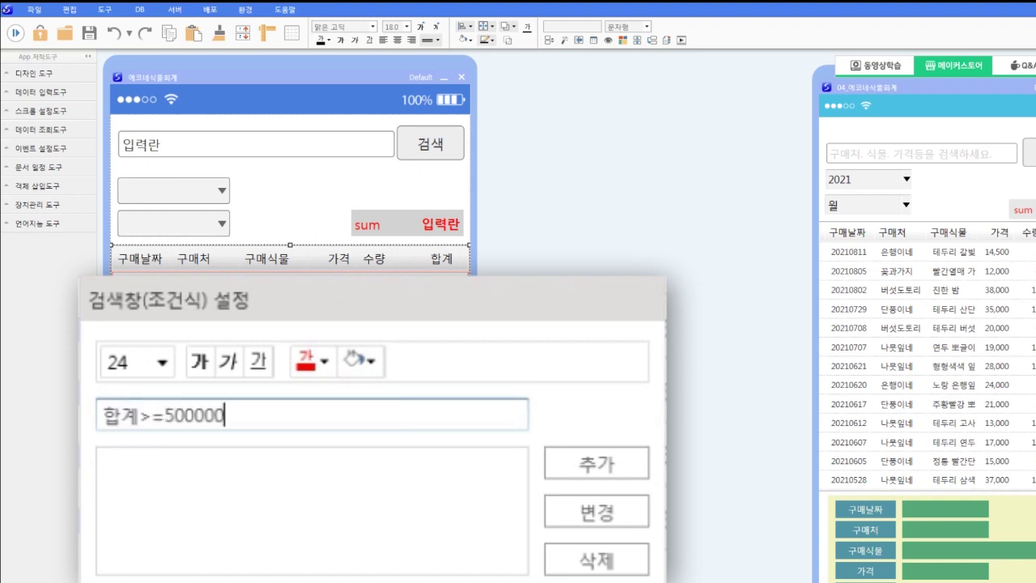
# Step: Format the 합계>=500000 condition as red, bold, size 14 text and add it to the condition list
pyautogui.click(306, 362)
pyautogui.press('Escape')
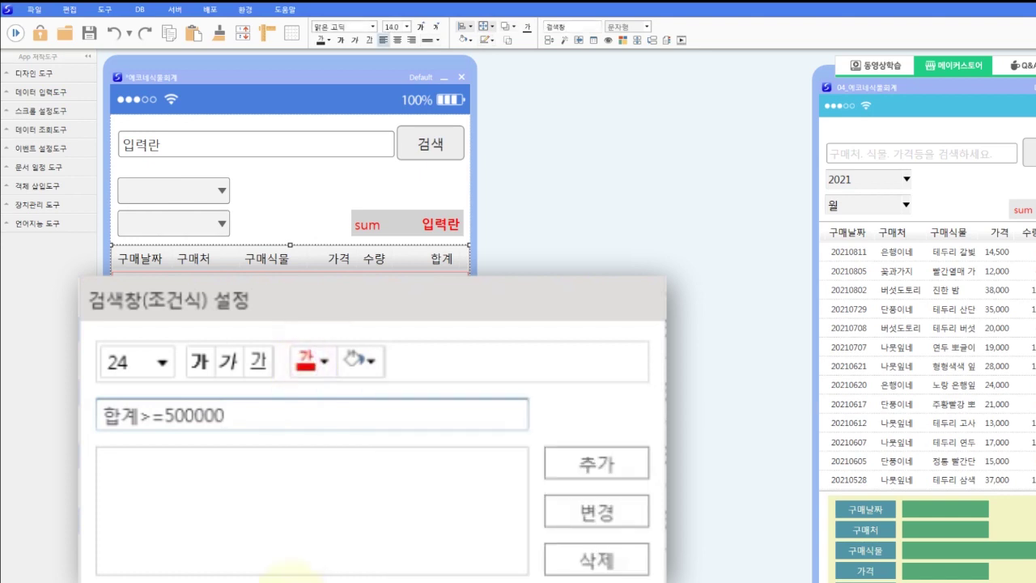
pyautogui.click(164, 363)
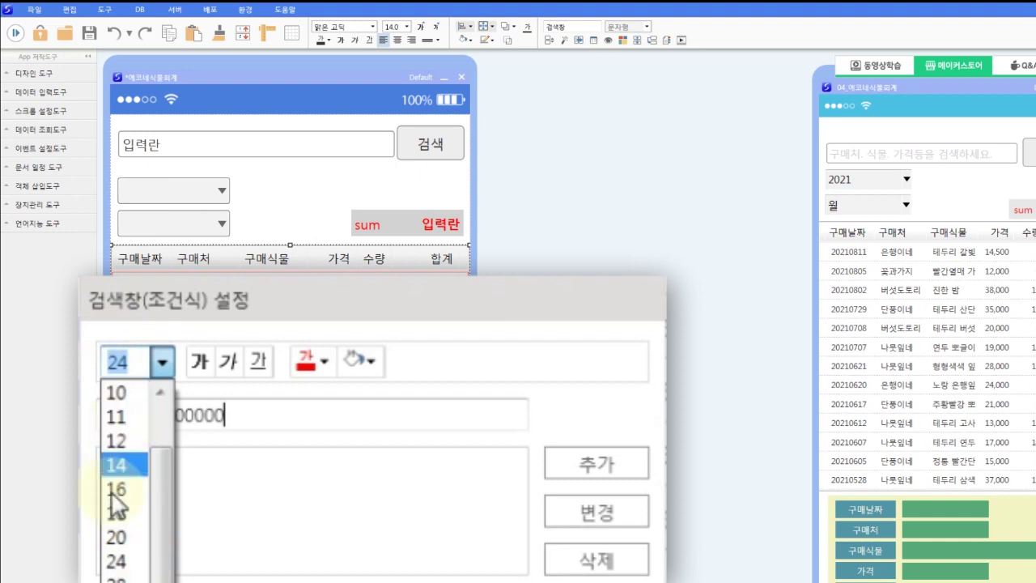
pyautogui.click(116, 464)
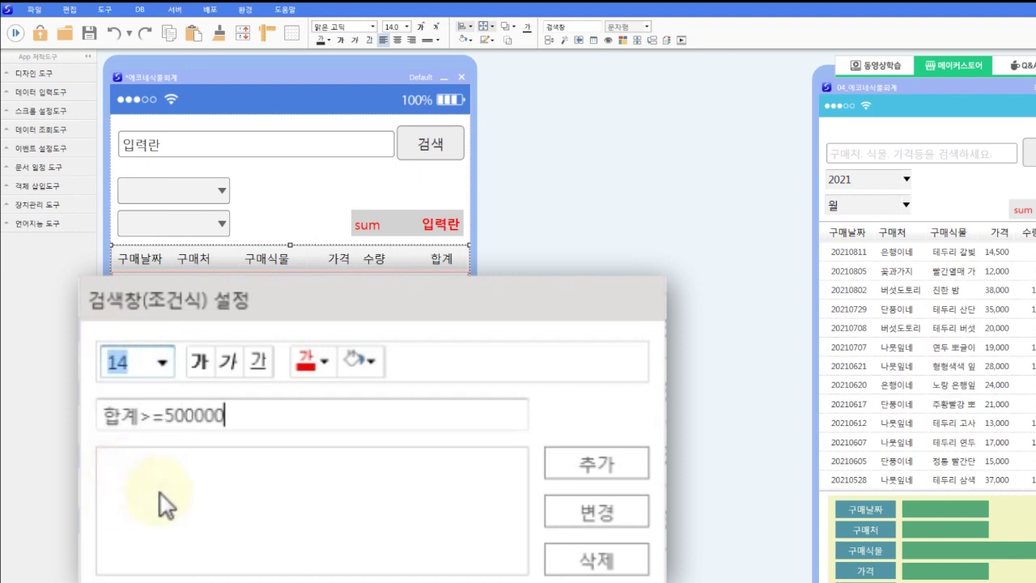
pyautogui.click(202, 366)
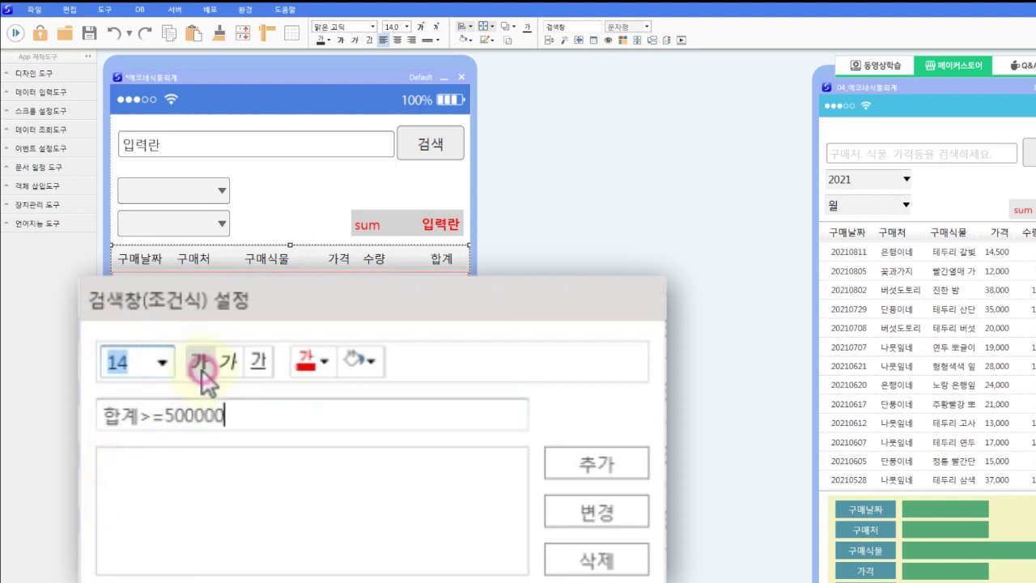
pyautogui.click(616, 465)
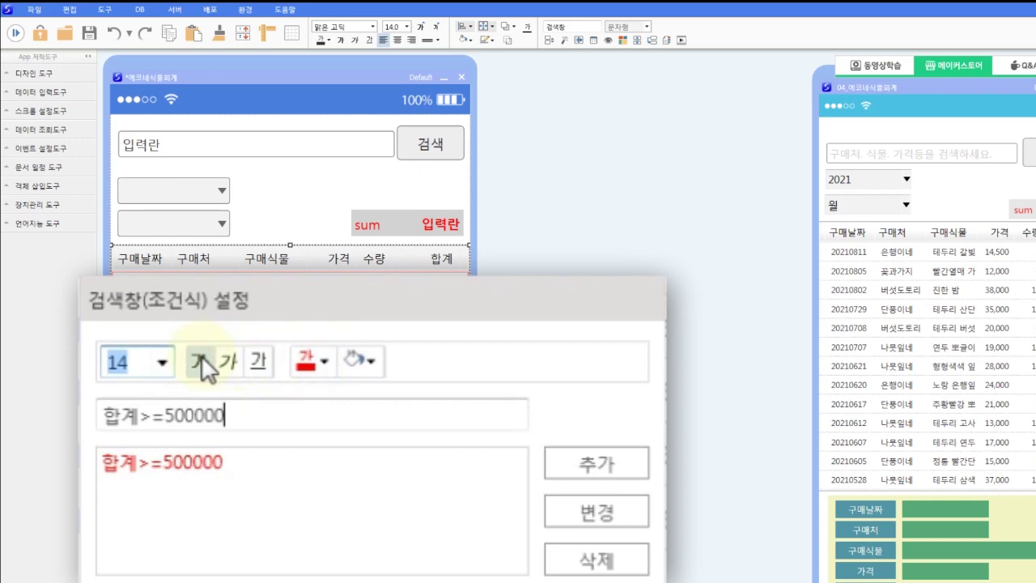
# Step: Close the condition settings and run the app to check the purchase list for rows highlighted in red
pyautogui.click(275, 218)
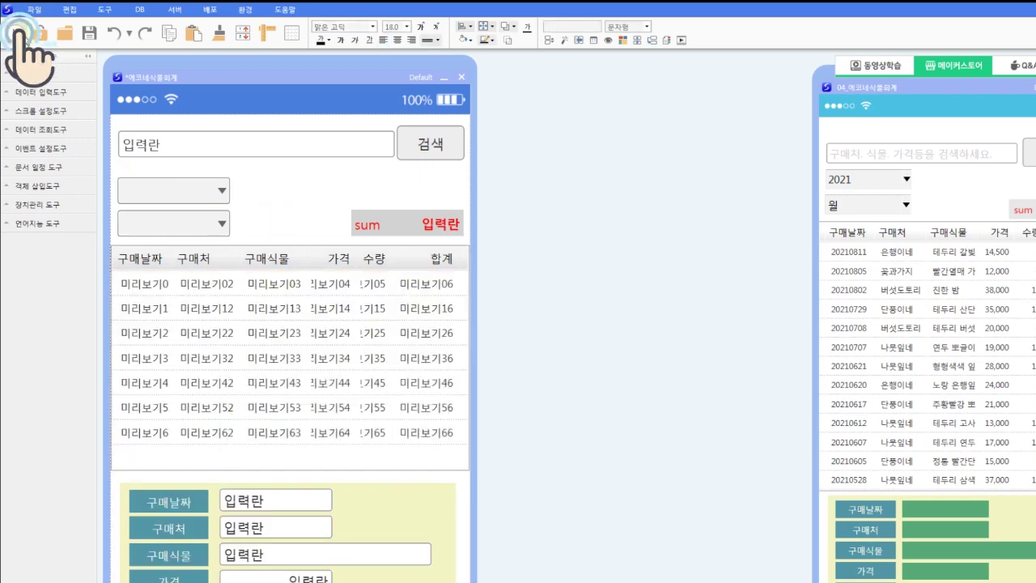
pyautogui.click(15, 34)
pyautogui.scroll(-5, 331, 367)
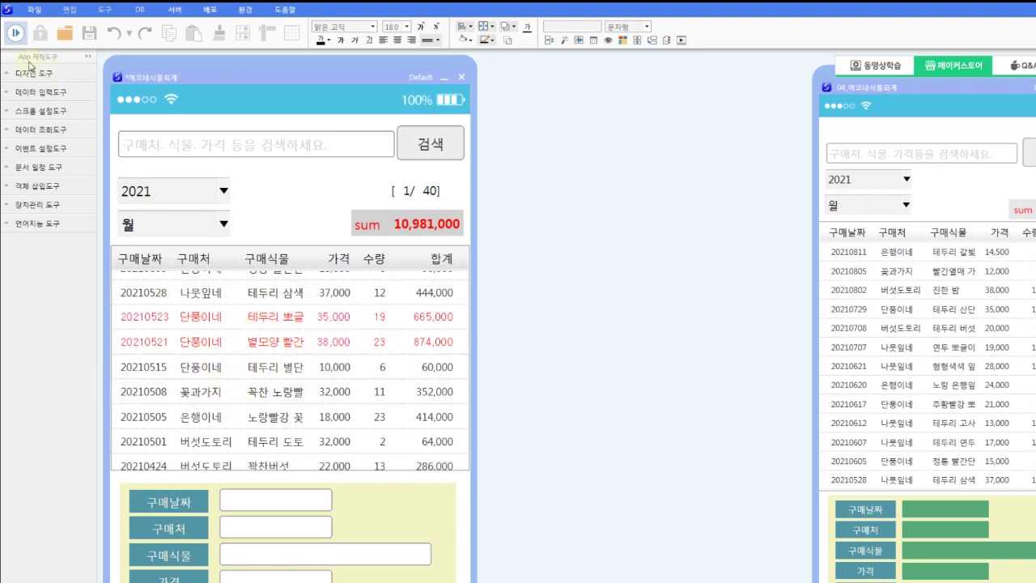
# Step: Reopen the purchase list's condition settings and choose size 14 and a purple text color for a second condition
pyautogui.rightClick(395, 418)
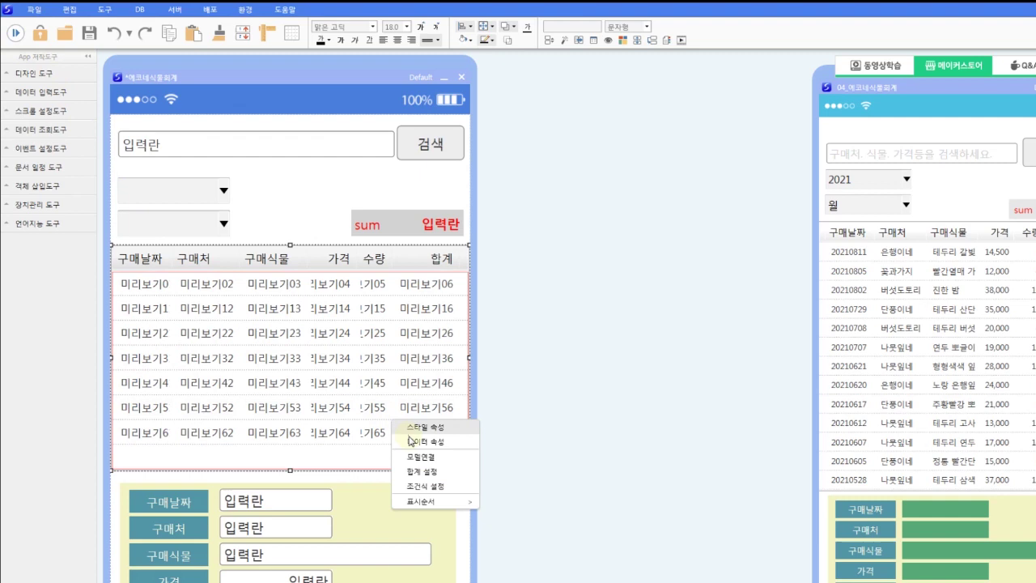
pyautogui.click(420, 492)
pyautogui.moveTo(515, 508); pyautogui.dragTo(347, 284)
pyautogui.click(284, 299)
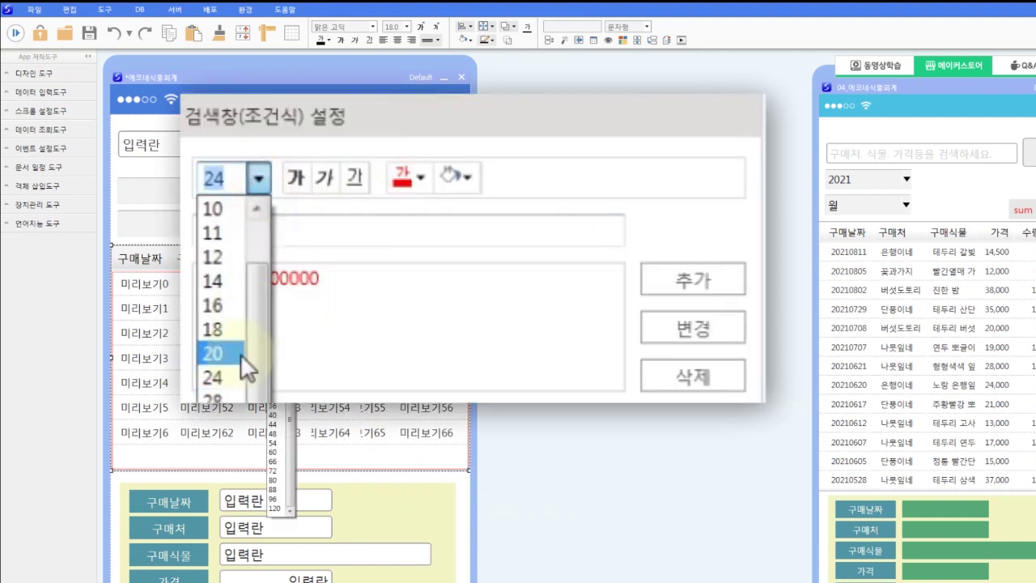
pyautogui.click(229, 275)
pyautogui.click(408, 188)
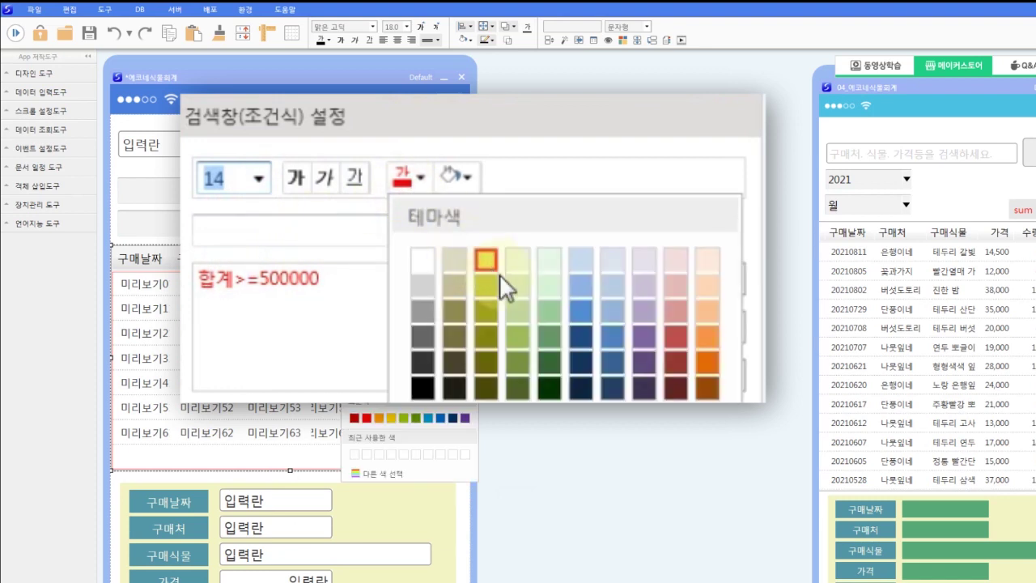
pyautogui.click(644, 338)
# Step: Add the condition 구매처="단풍이네" to the purchase list
pyautogui.write('구매처')
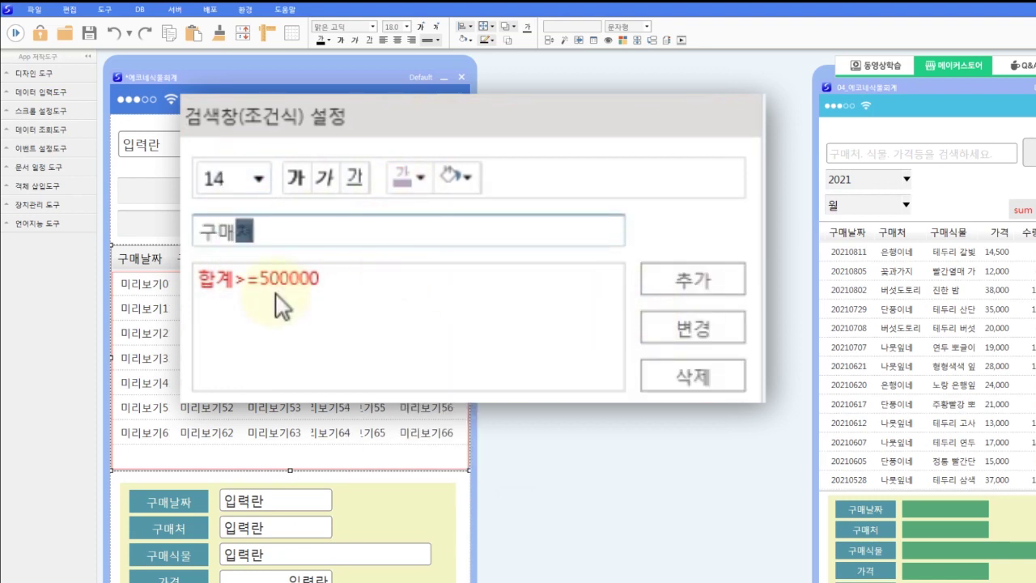
pyautogui.write('="단풍이네"')
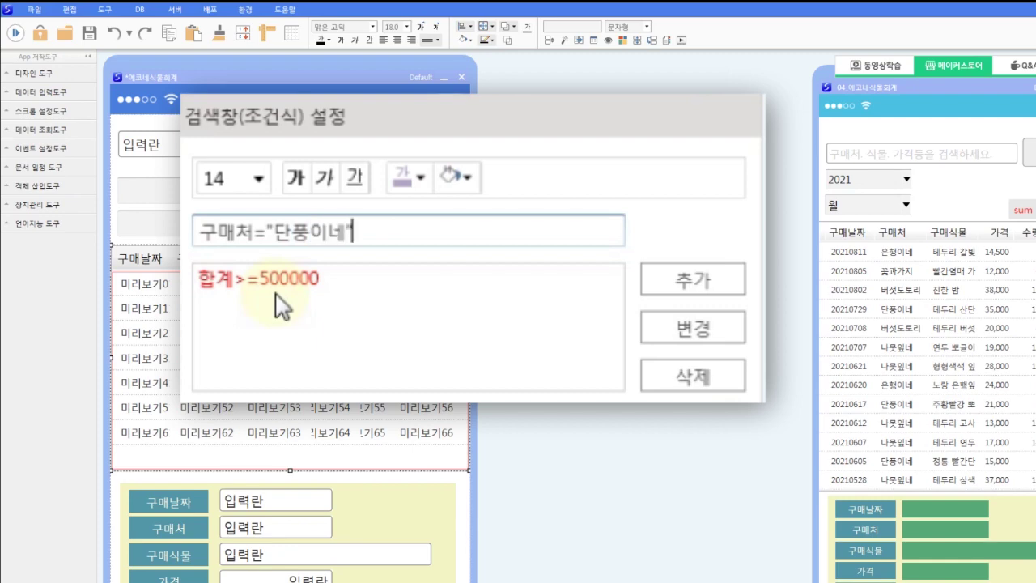
pyautogui.click(689, 280)
# Step: Run the app to check how the 단풍이네 purchases are colored in the list
pyautogui.click(291, 201)
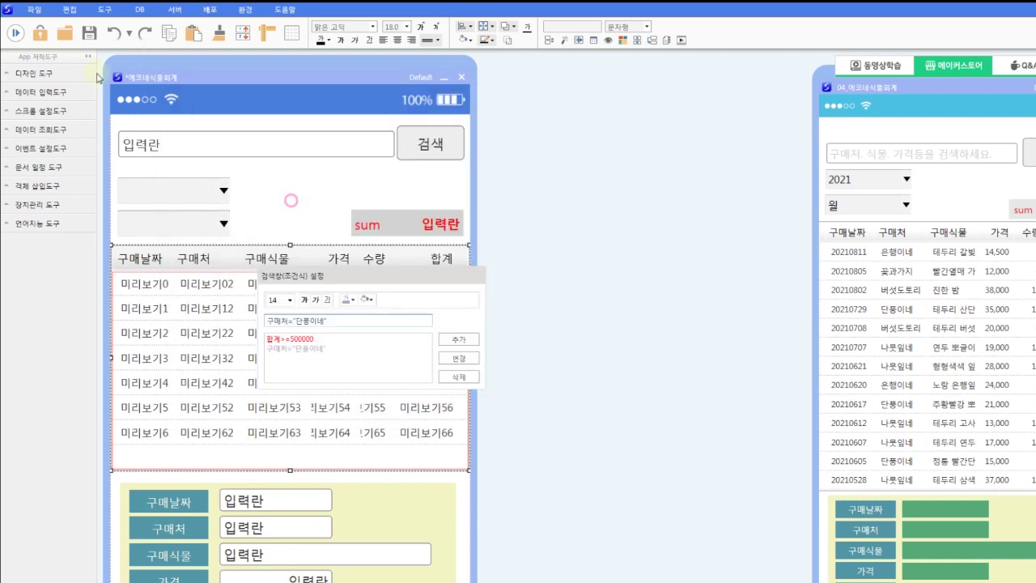
pyautogui.click(15, 33)
pyautogui.scroll(-5, 207, 350)
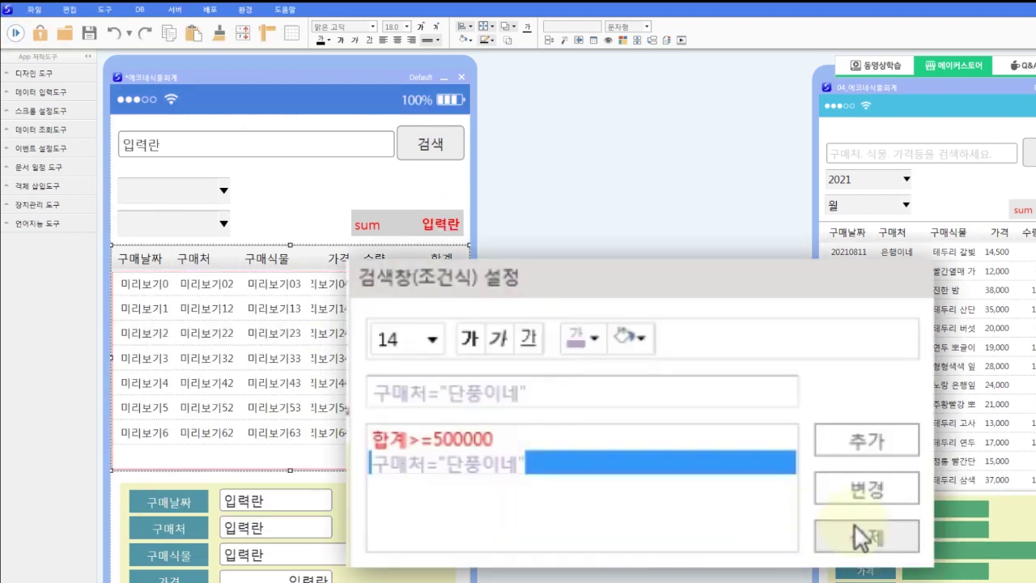
# Step: Delete the 구매처="단풍이네" condition and run the app to check the purchase list's row colors
pyautogui.click(860, 533)
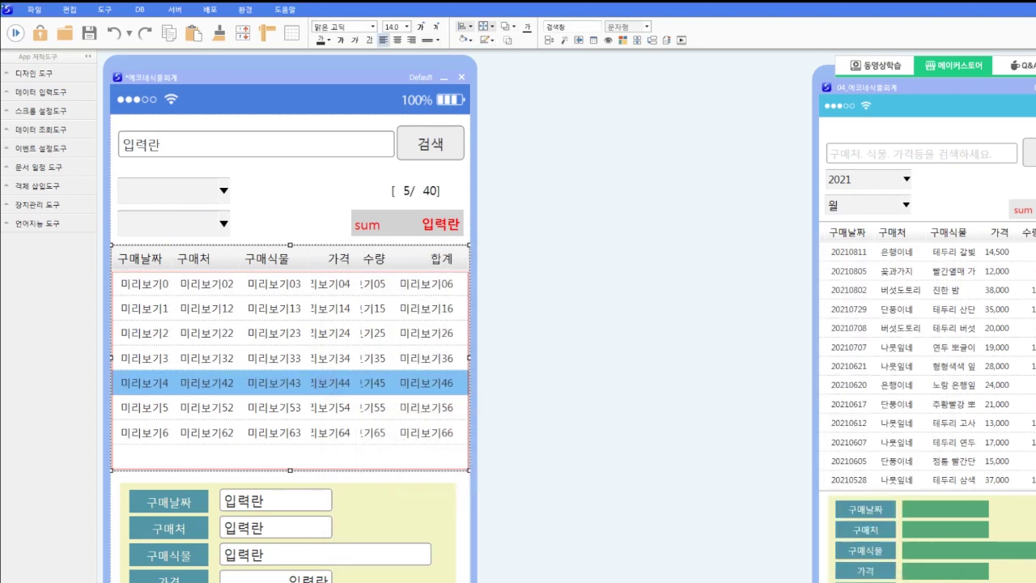
pyautogui.click(16, 34)
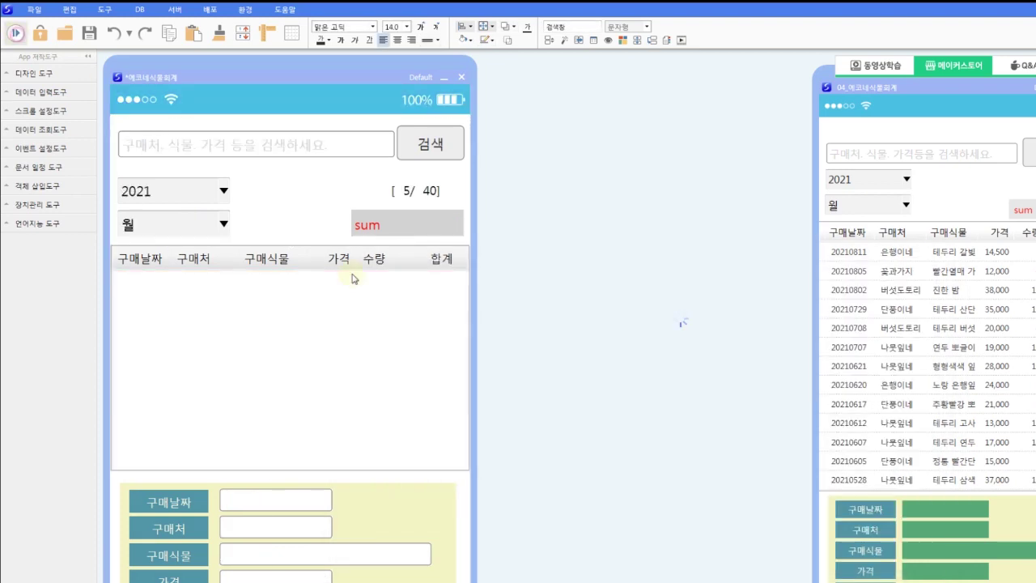
pyautogui.scroll(-3, 396, 343)
pyautogui.scroll(-2, 396, 343)
pyautogui.scroll(5, 336, 434)
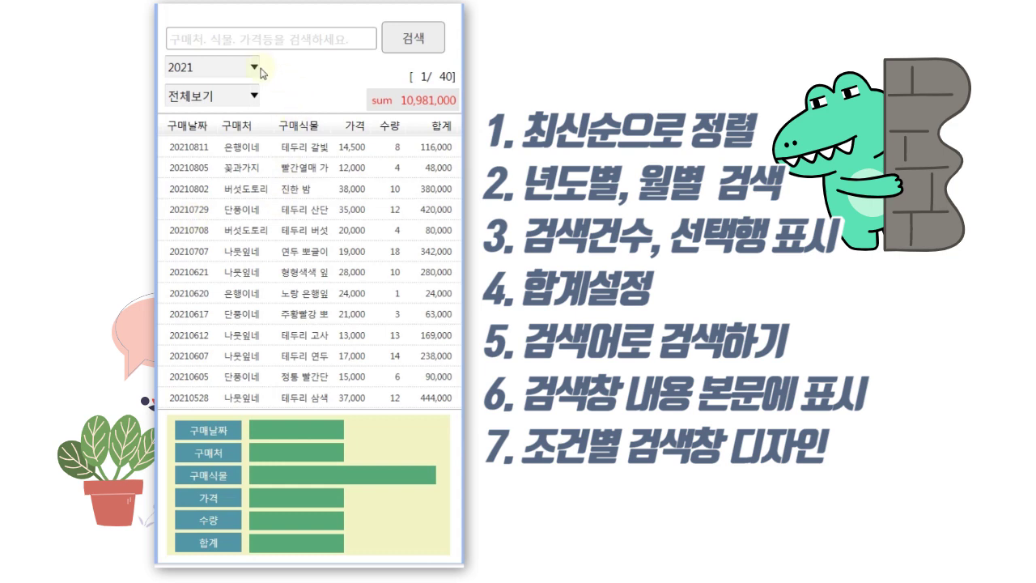
# Step: Filter the finished sample's purchases by year 2021, first with 전체보기 for all months and finally with 2월
pyautogui.click(254, 67)
pyautogui.click(243, 85)
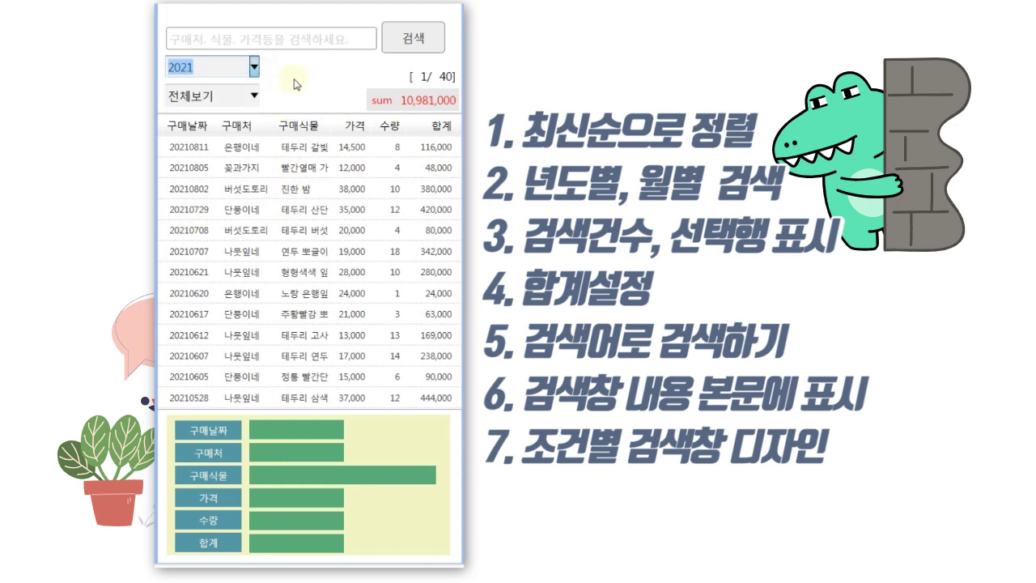
pyautogui.click(254, 97)
pyautogui.click(202, 126)
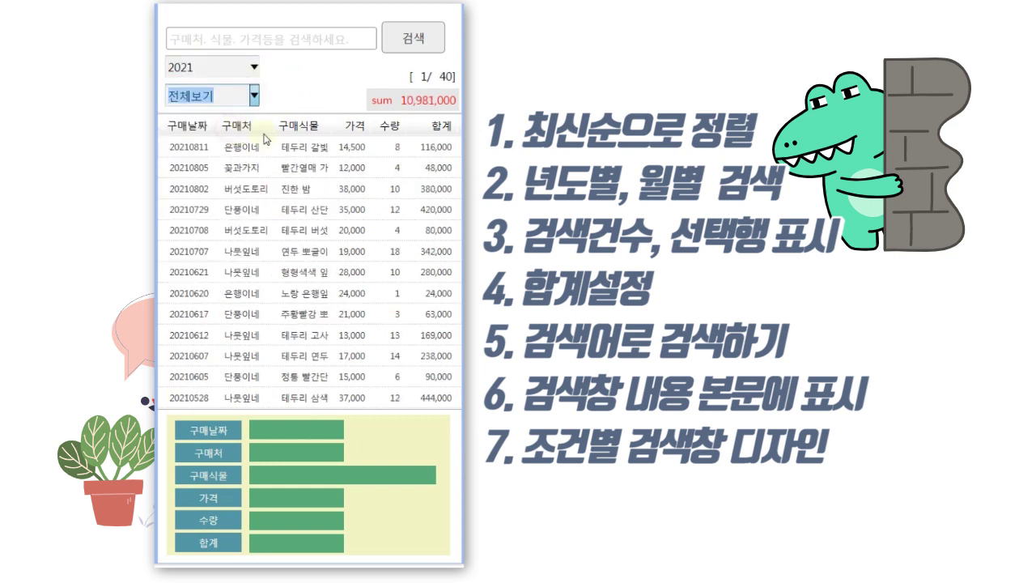
pyautogui.click(255, 96)
pyautogui.click(213, 143)
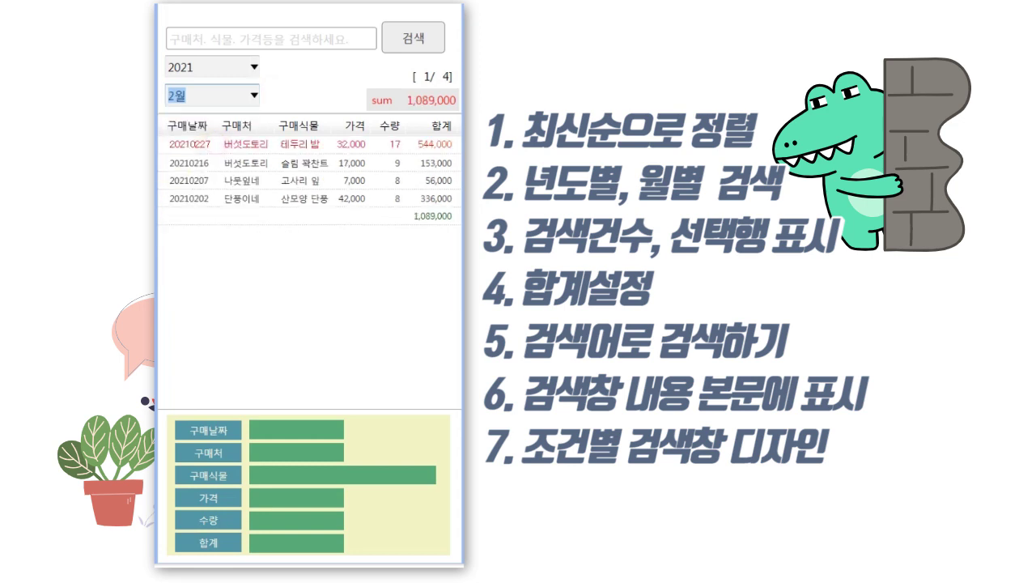